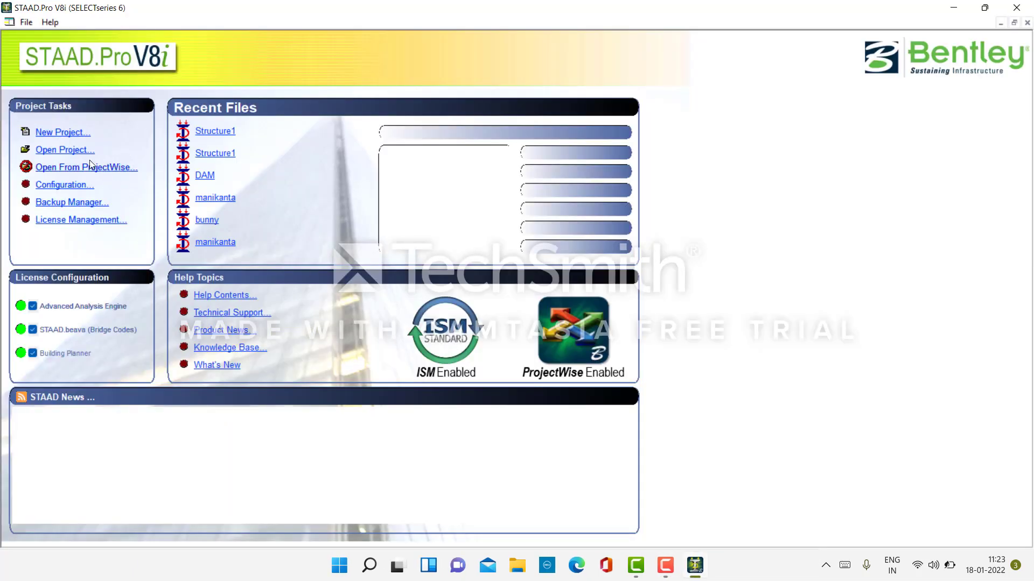
Step: Start a new project as a Space structure and decline creating the missing folder
{"action": "left_click", "coordinate": [58, 132]}
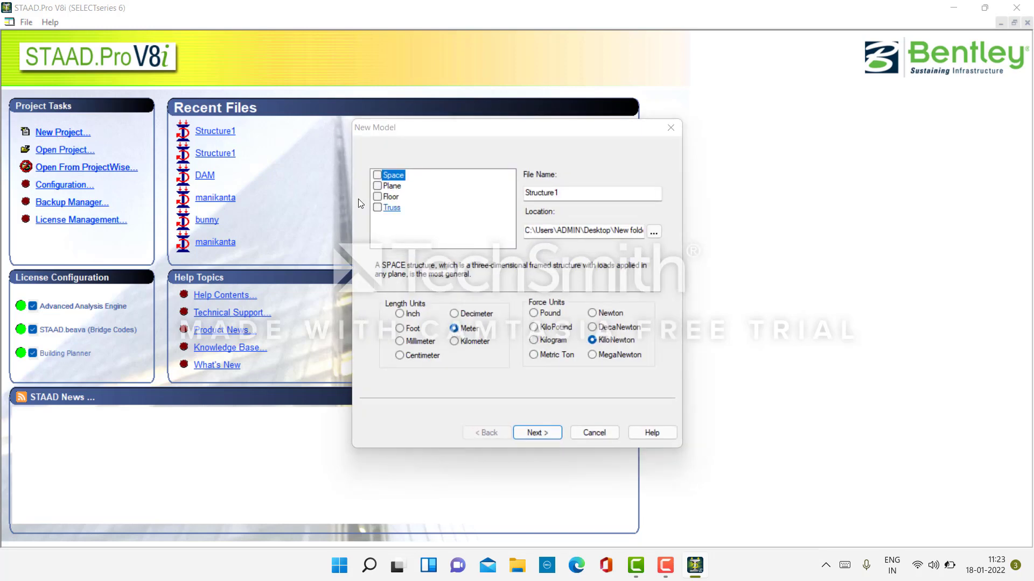
{"action": "left_click", "coordinate": [378, 175]}
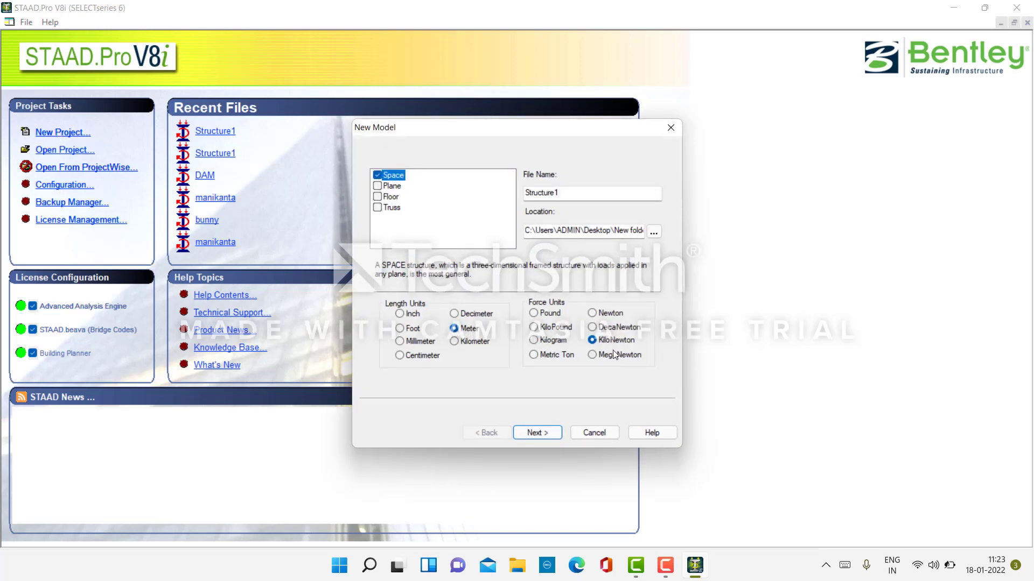
{"action": "left_click", "coordinate": [536, 433]}
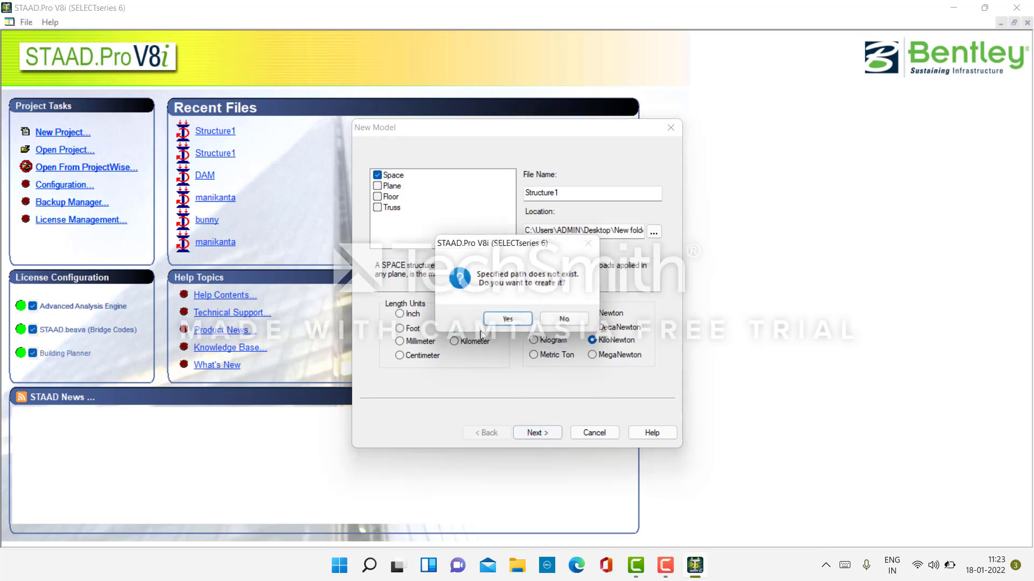
{"action": "left_click", "coordinate": [564, 319]}
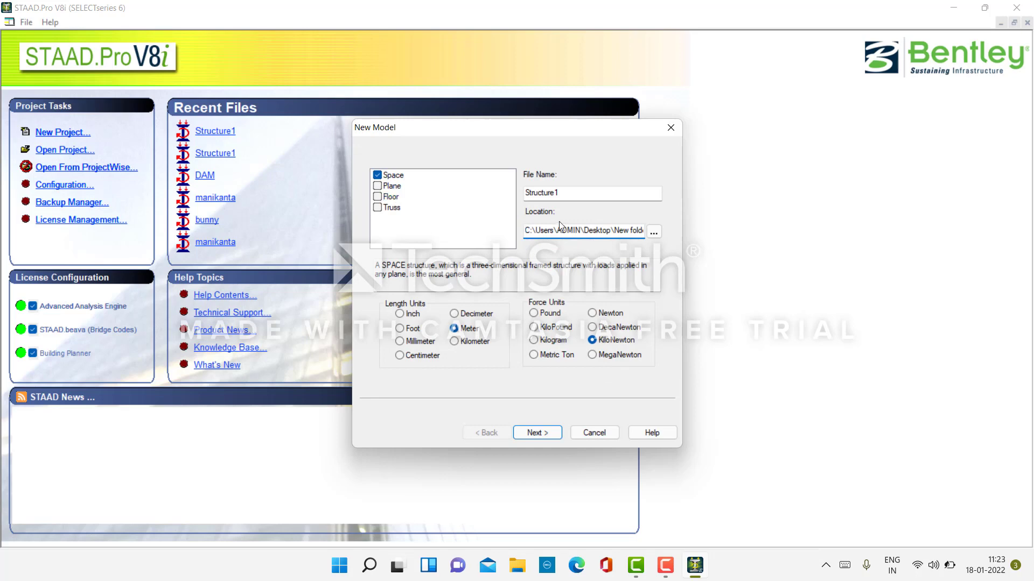
Step: Browse for the new model's location and choose the STAAD folder on the Desktop
{"action": "left_click", "coordinate": [653, 232]}
{"action": "scroll", "coordinate": [537, 285], "scroll_direction": "down", "scroll_amount": 2}
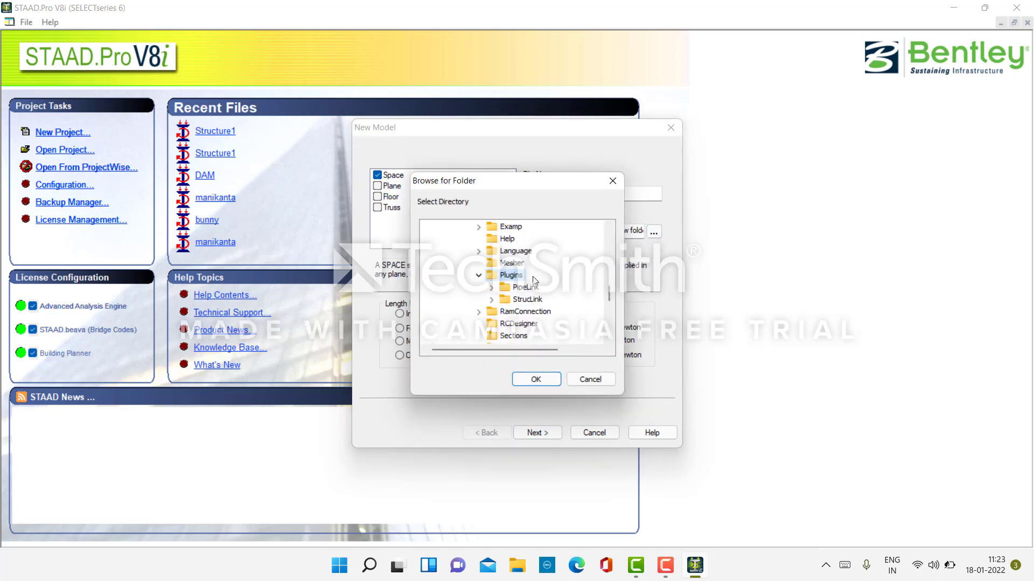
{"action": "scroll", "coordinate": [527, 298], "scroll_direction": "down", "scroll_amount": 1}
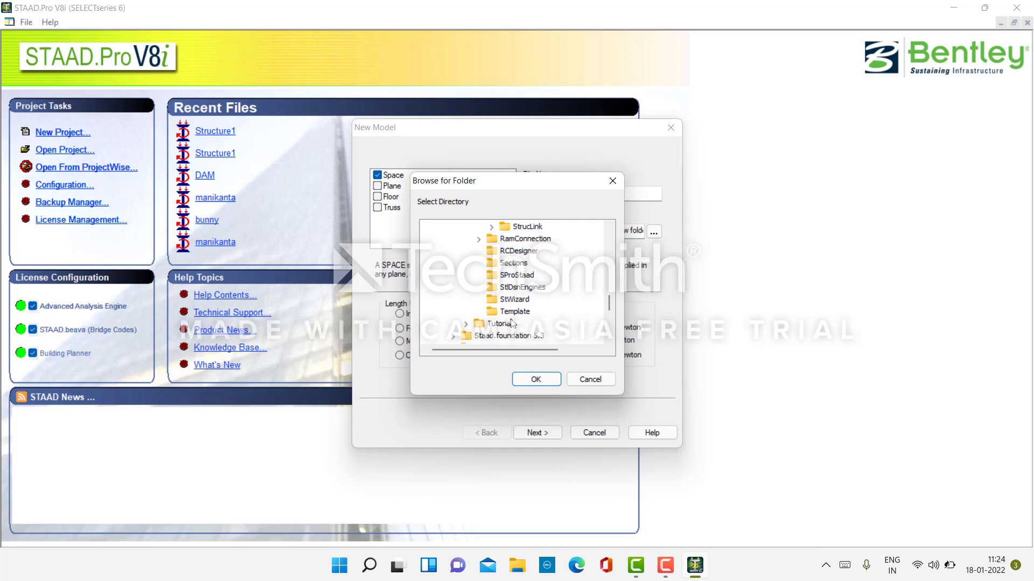
{"action": "left_click", "coordinate": [669, 572]}
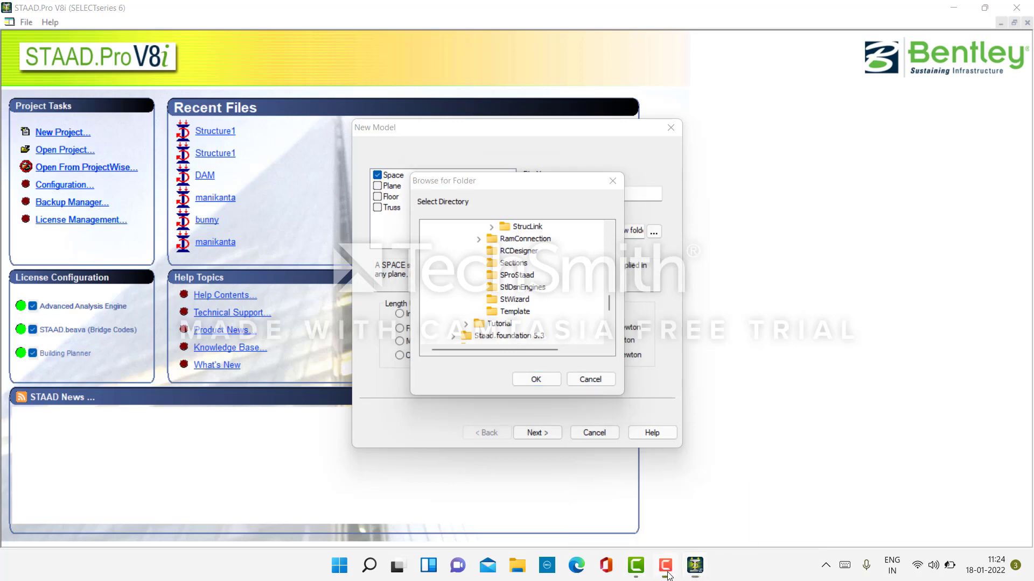
{"action": "left_click", "coordinate": [979, 509]}
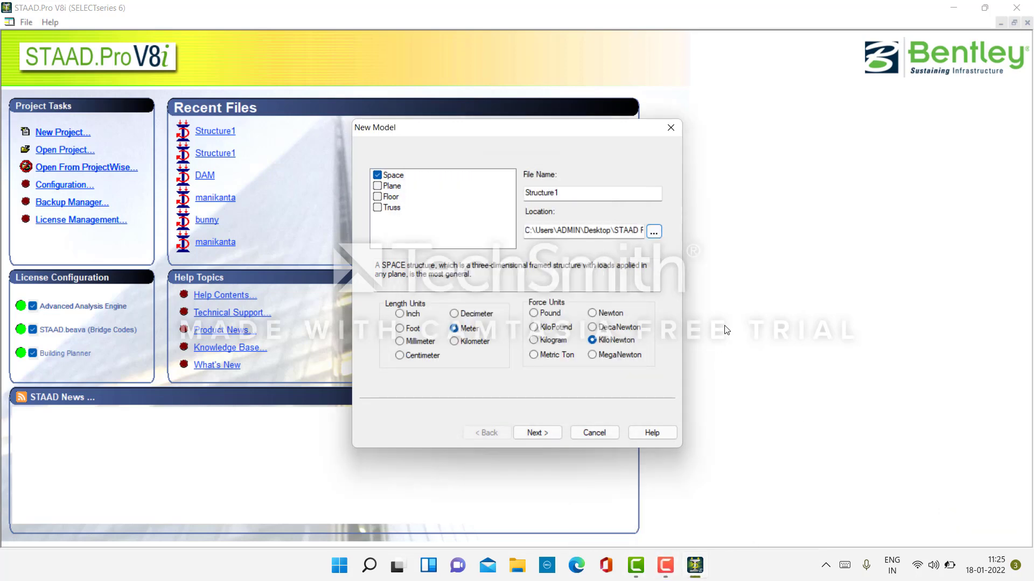
Step: Name the file G+10 WITH WATER TANK and finish the model setup with the Open Structure Wizard option
{"action": "left_click_drag", "start_coordinate": [570, 194], "coordinate": [483, 179]}
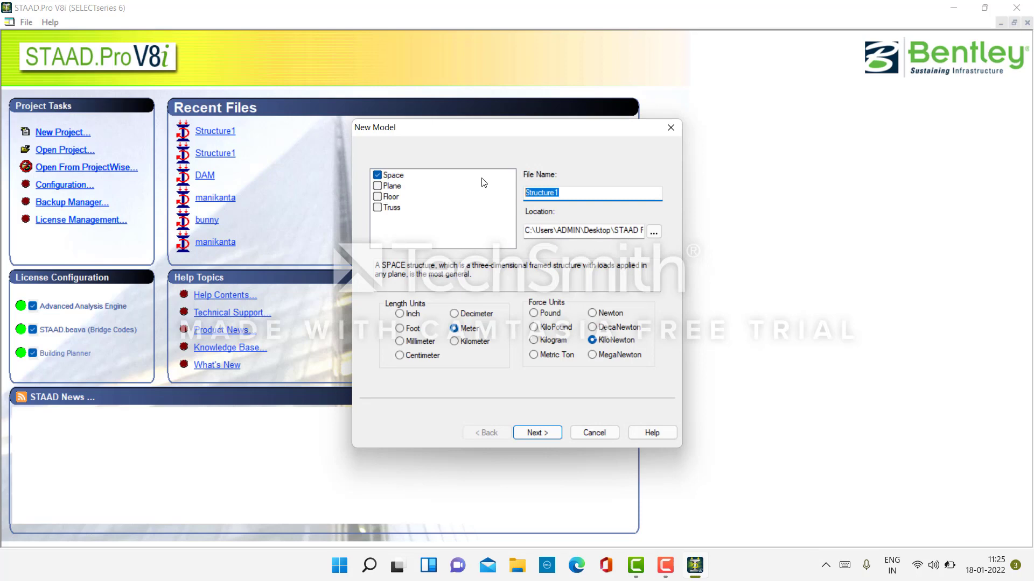
{"action": "key", "text": "BackSpace"}
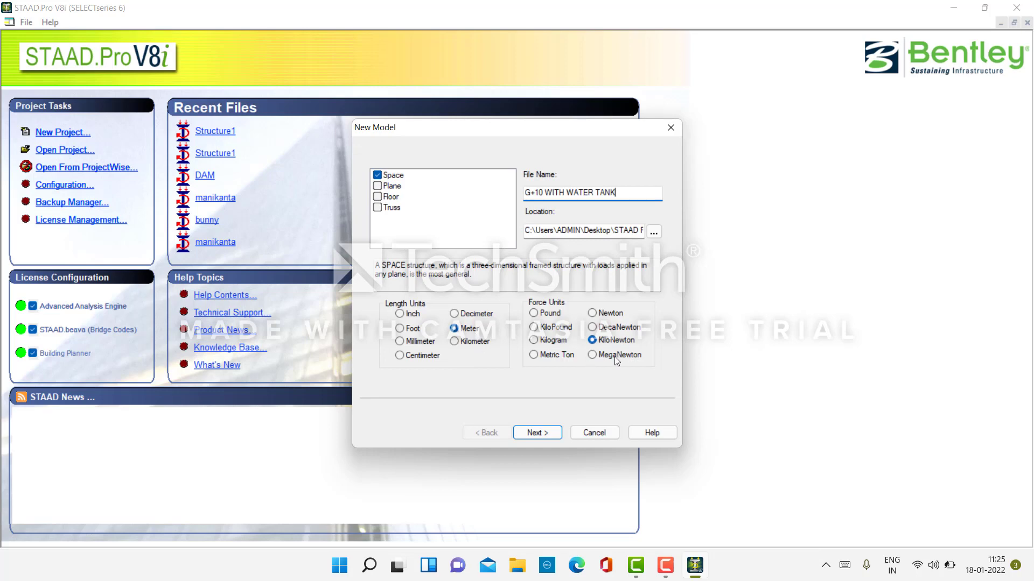
{"action": "left_click", "coordinate": [551, 436]}
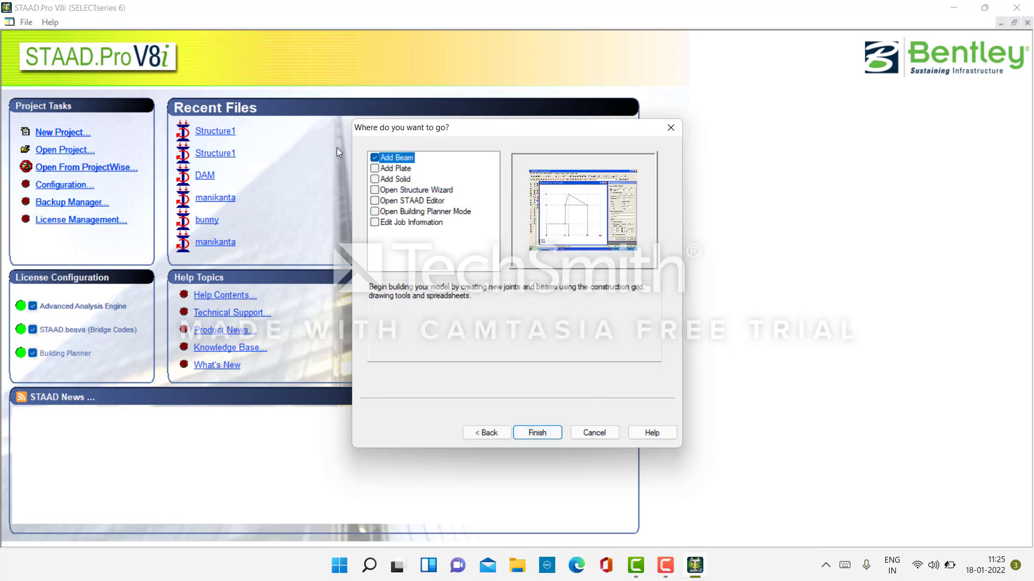
{"action": "left_click", "coordinate": [389, 192]}
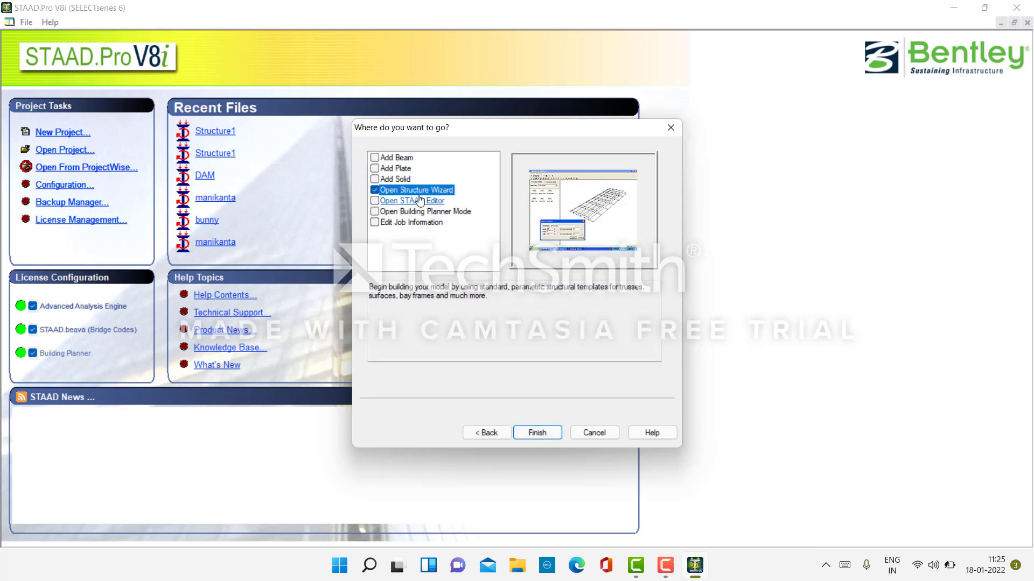
{"action": "left_click", "coordinate": [523, 432]}
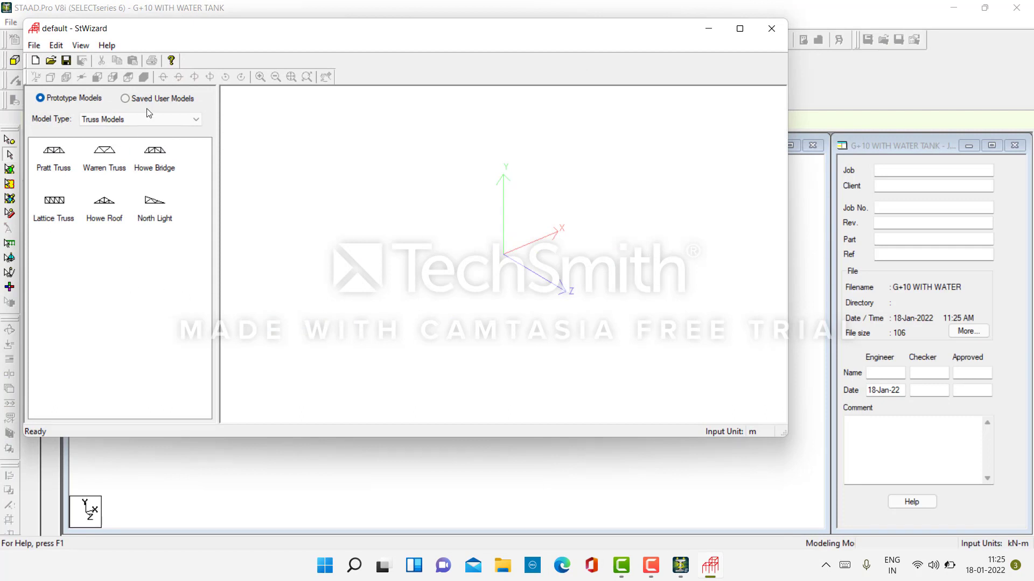
Step: Generate a Bay Frame from the Frame Models with a height of 3 m and one bay along the height
{"action": "left_click", "coordinate": [149, 118]}
{"action": "left_click", "coordinate": [113, 141]}
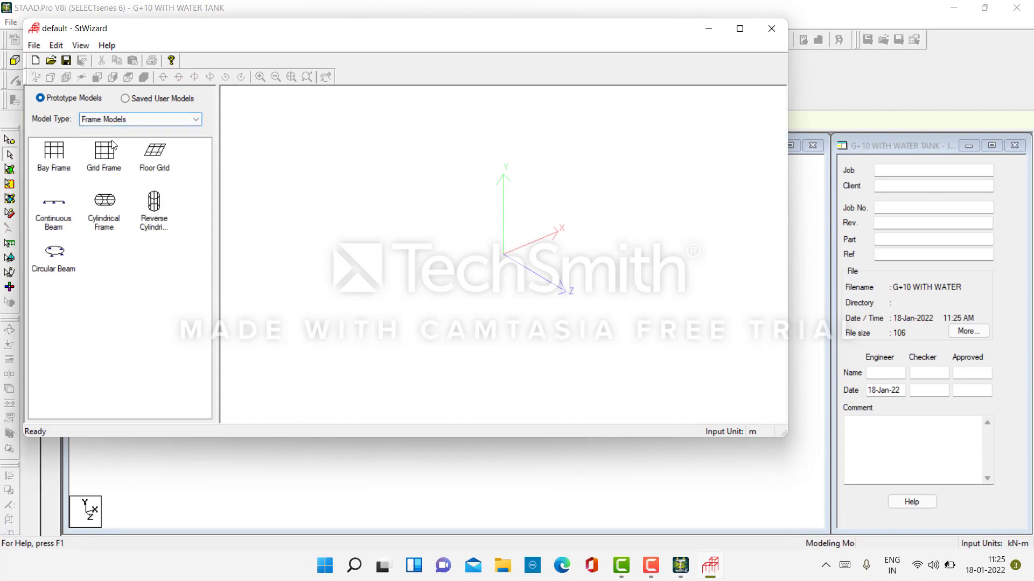
{"action": "left_click", "coordinate": [54, 167]}
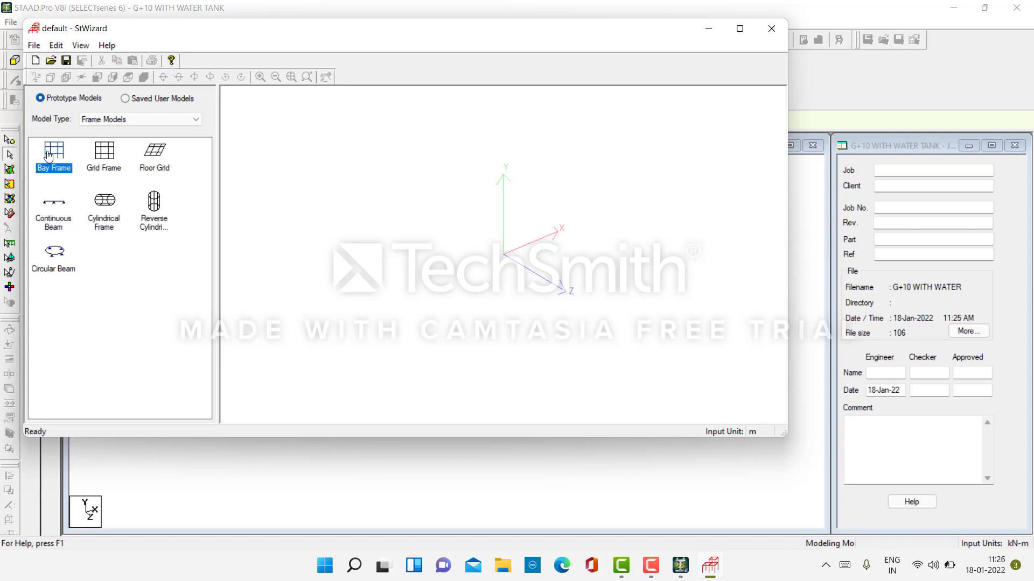
{"action": "double_click", "coordinate": [56, 162]}
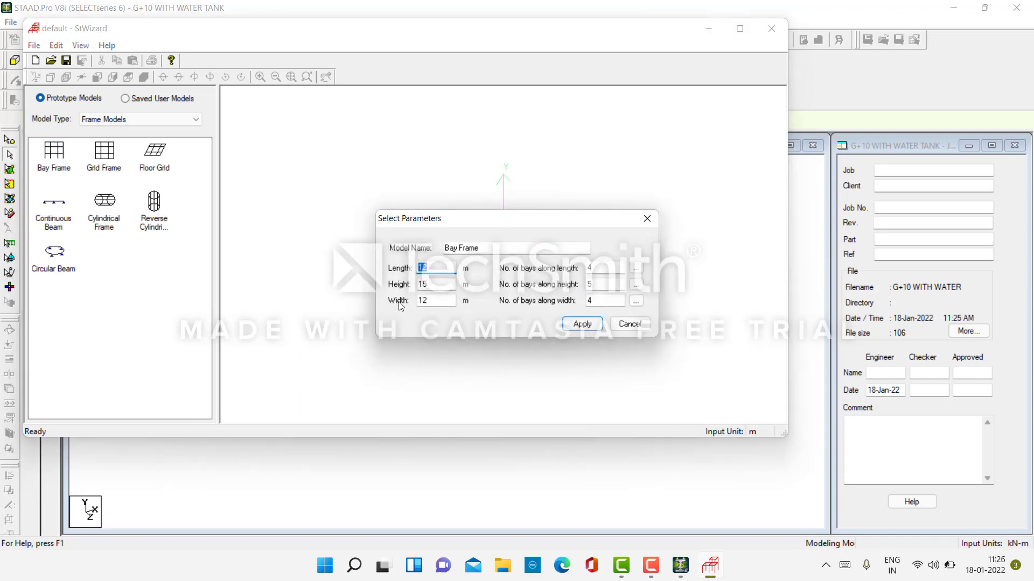
{"action": "key", "text": "Tab"}
{"action": "type", "text": "3"}
{"action": "double_click", "coordinate": [600, 283]}
{"action": "left_click", "coordinate": [582, 324]}
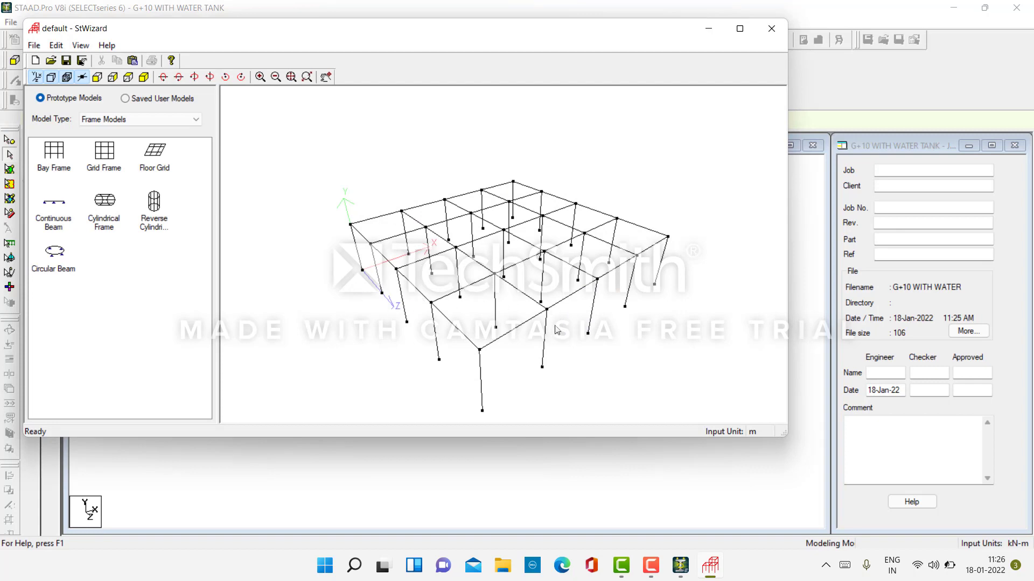
Step: Exit the structure wizard and merge the bay frame prototype into the STAAD.Pro model
{"action": "left_click", "coordinate": [772, 30]}
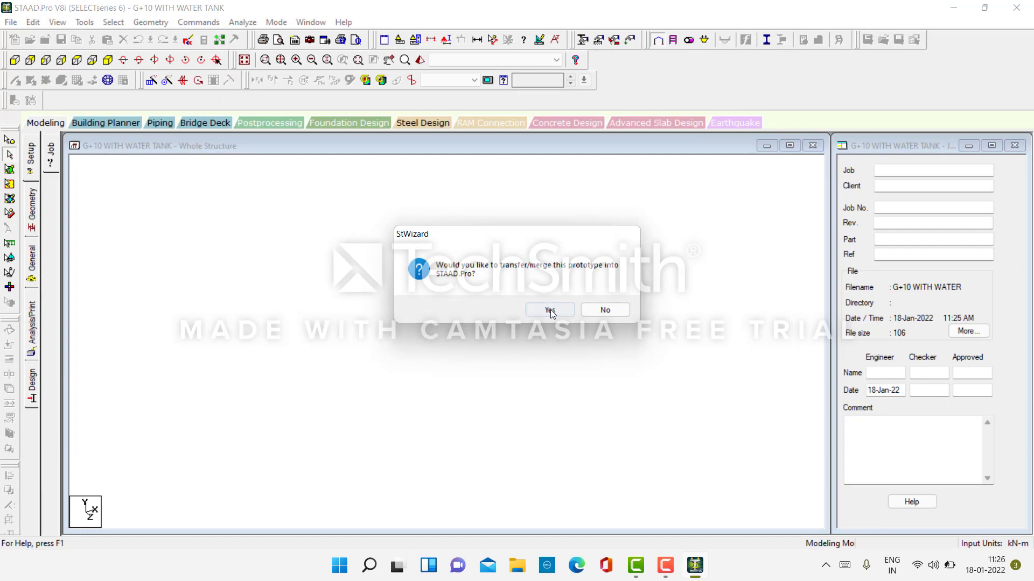
{"action": "left_click", "coordinate": [550, 311]}
{"action": "left_click", "coordinate": [581, 222]}
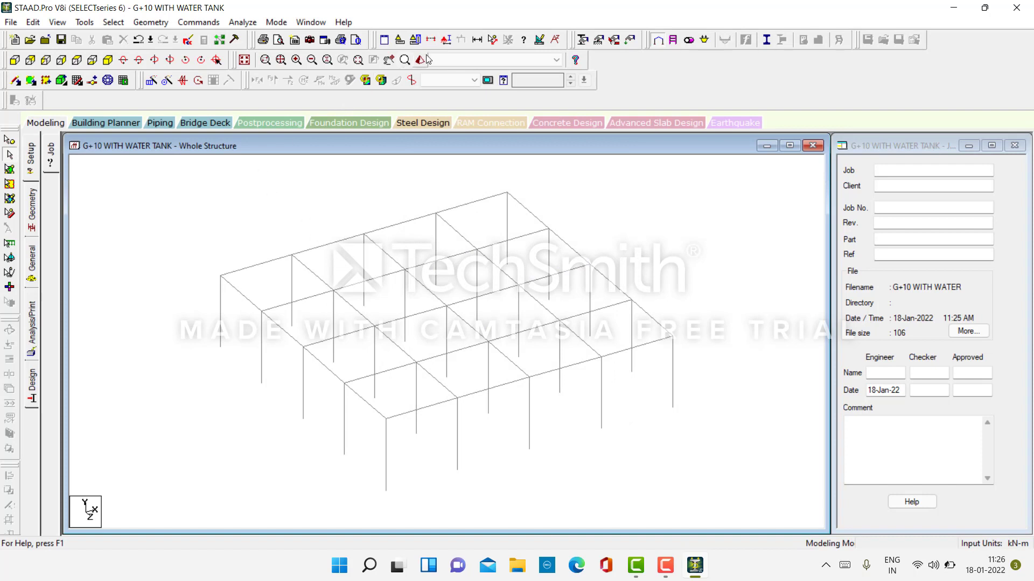
Step: Isolate the corner bay in plan view with a rubber-band section and restore the display of the whole structure
{"action": "left_click", "coordinate": [76, 60]}
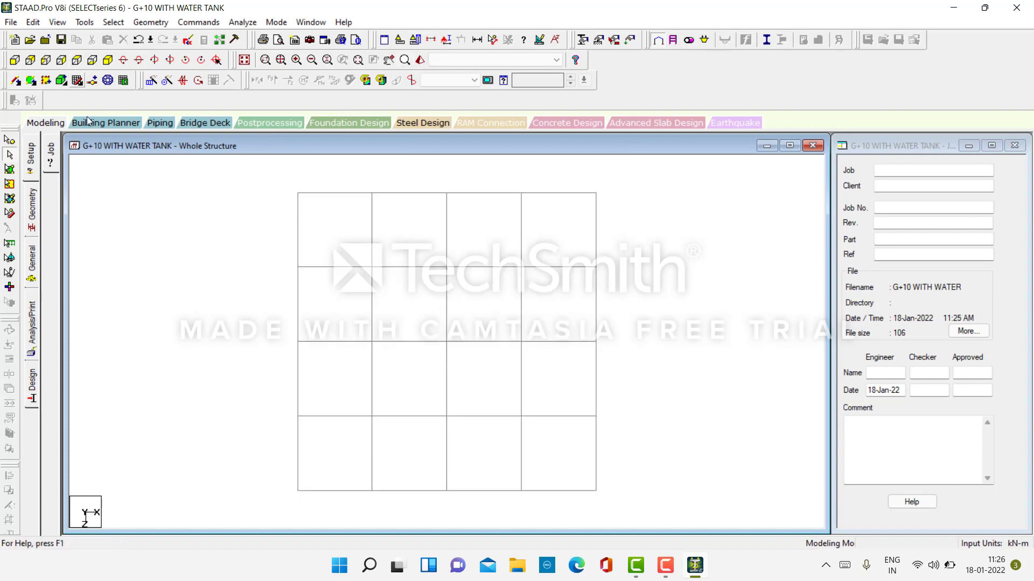
{"action": "left_click", "coordinate": [430, 39]}
{"action": "left_click", "coordinate": [554, 203]}
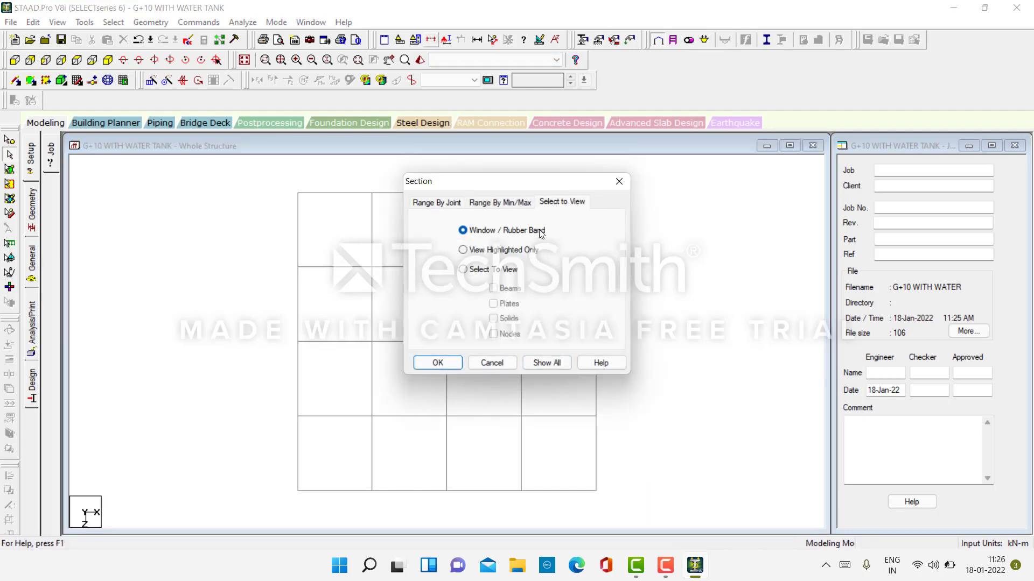
{"action": "left_click", "coordinate": [437, 363]}
{"action": "left_click_drag", "start_coordinate": [512, 412], "coordinate": [611, 504]}
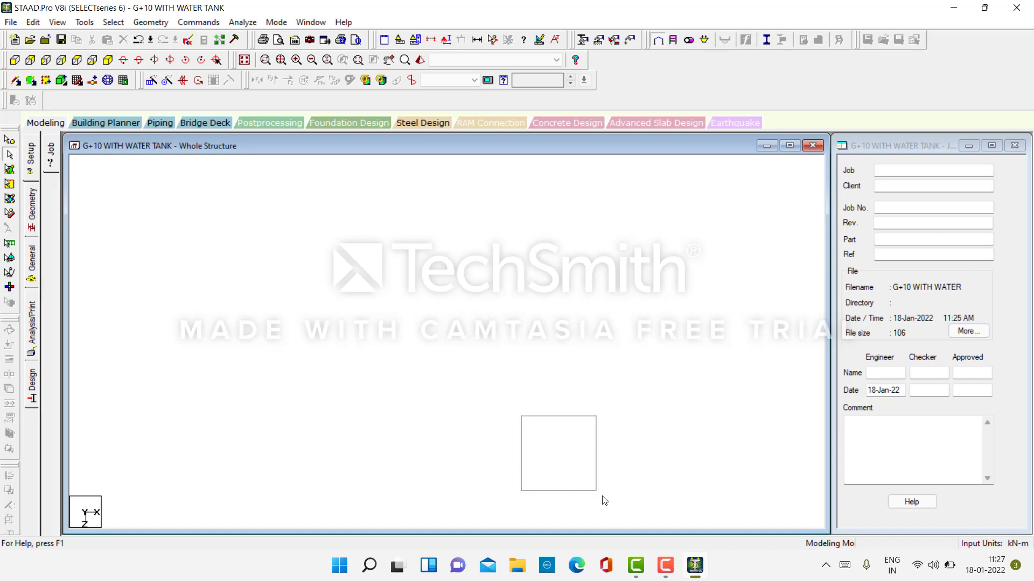
{"action": "left_click", "coordinate": [245, 60]}
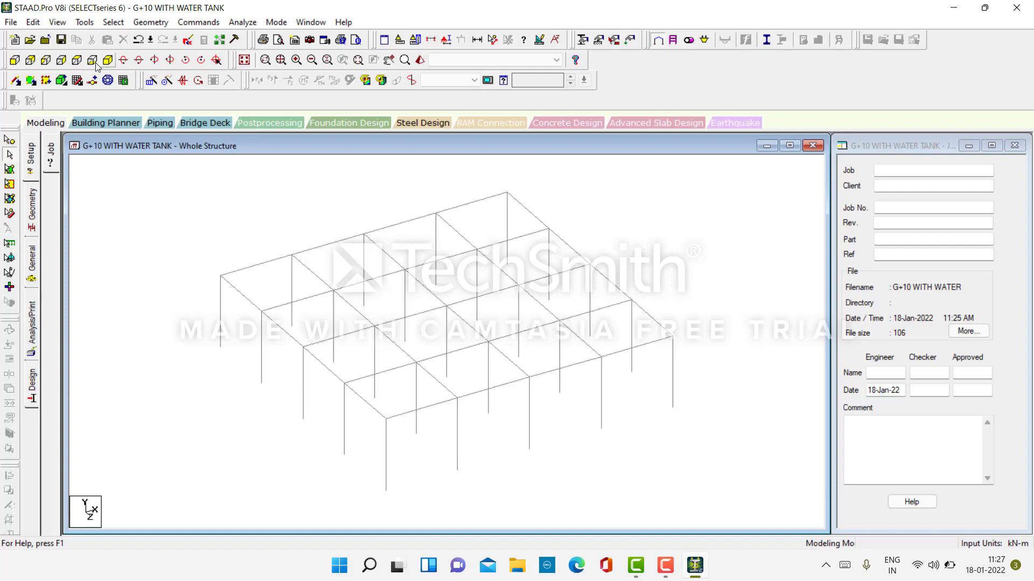
Step: Isolate the corner bay at the far X and Z ends with a Window / Rubber Band section and show it isometrically
{"action": "left_click", "coordinate": [77, 60]}
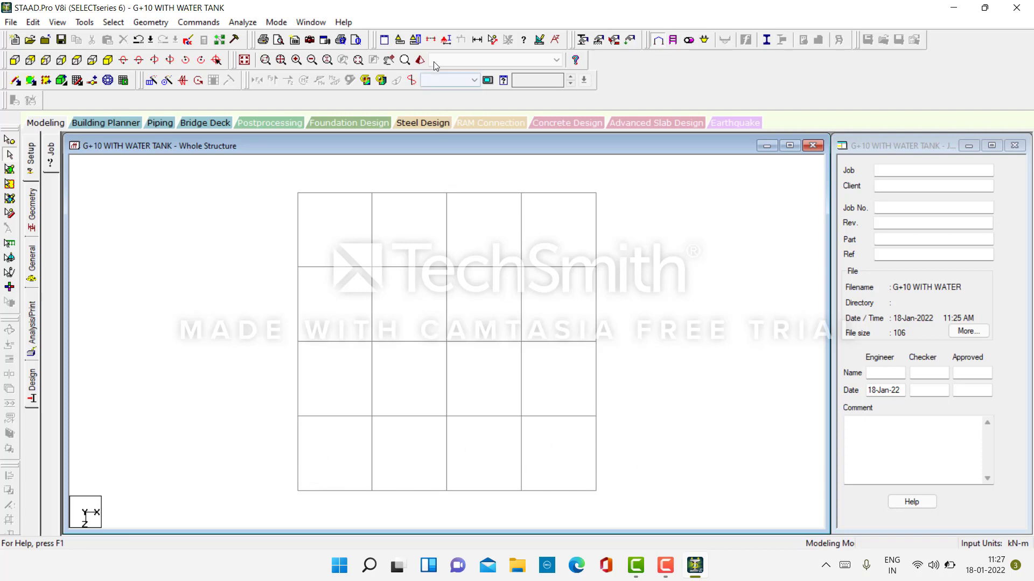
{"action": "left_click", "coordinate": [431, 38]}
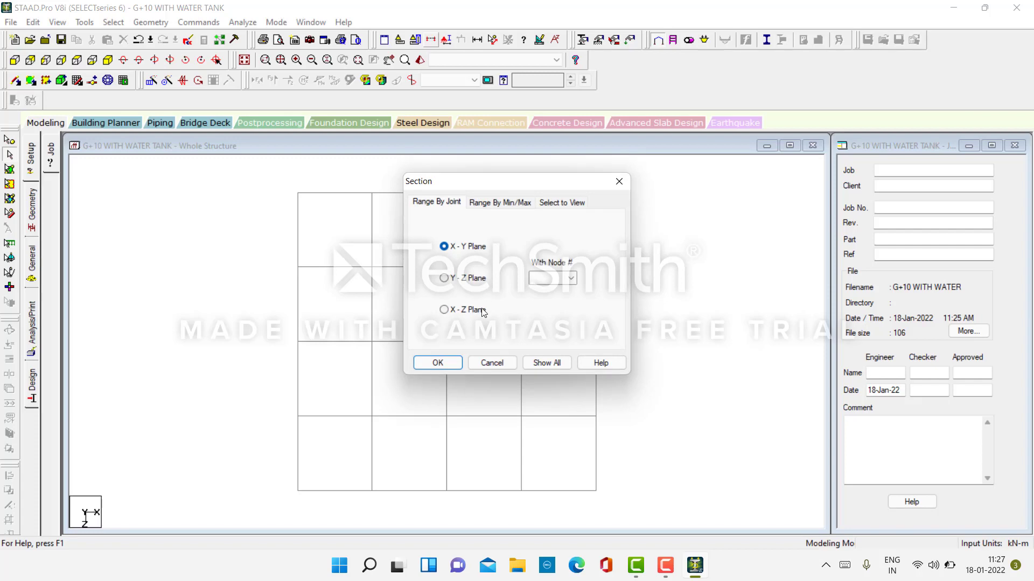
{"action": "left_click", "coordinate": [563, 203]}
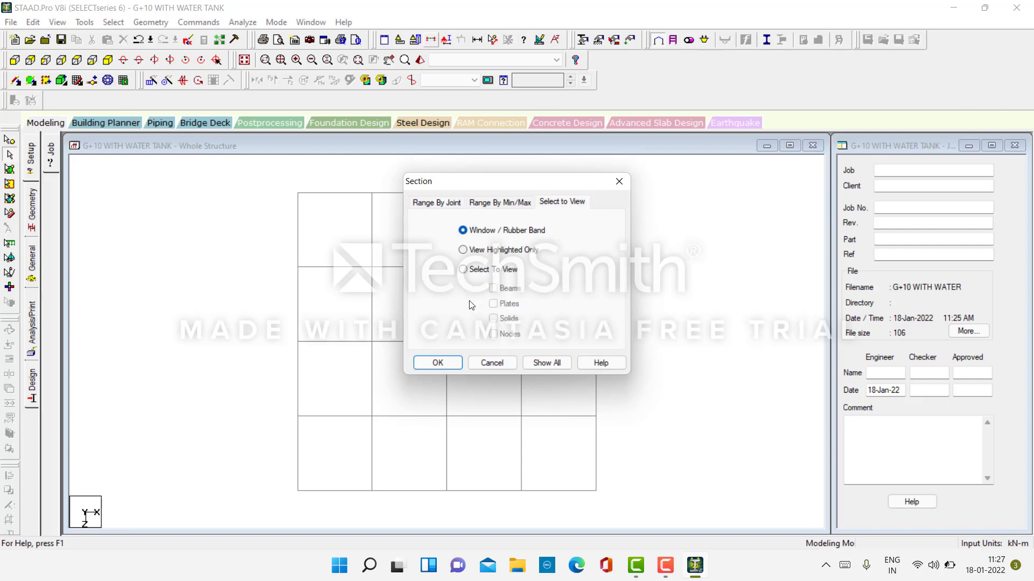
{"action": "left_click", "coordinate": [437, 363]}
{"action": "left_click_drag", "start_coordinate": [502, 400], "coordinate": [607, 506]}
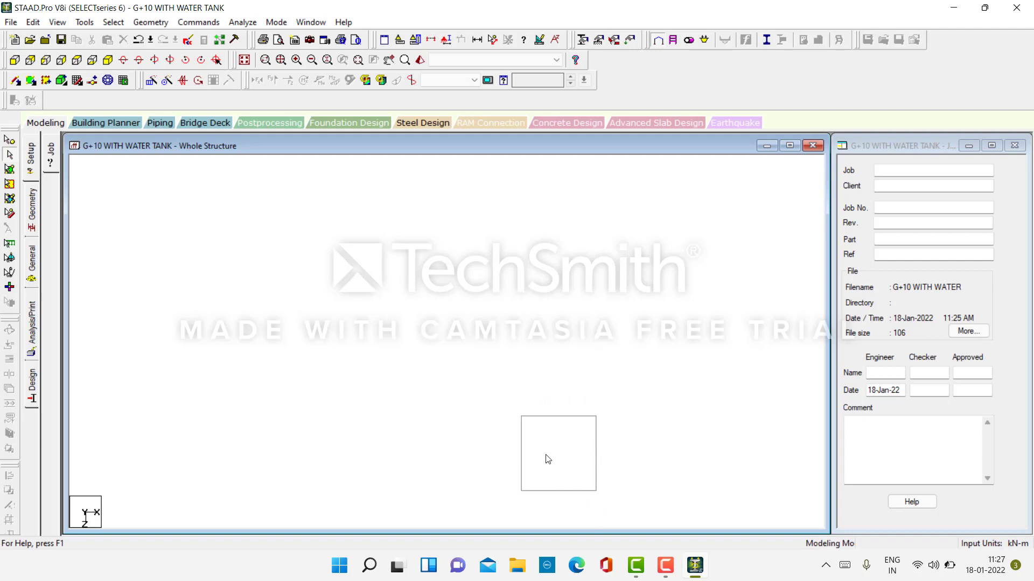
{"action": "left_click", "coordinate": [107, 60]}
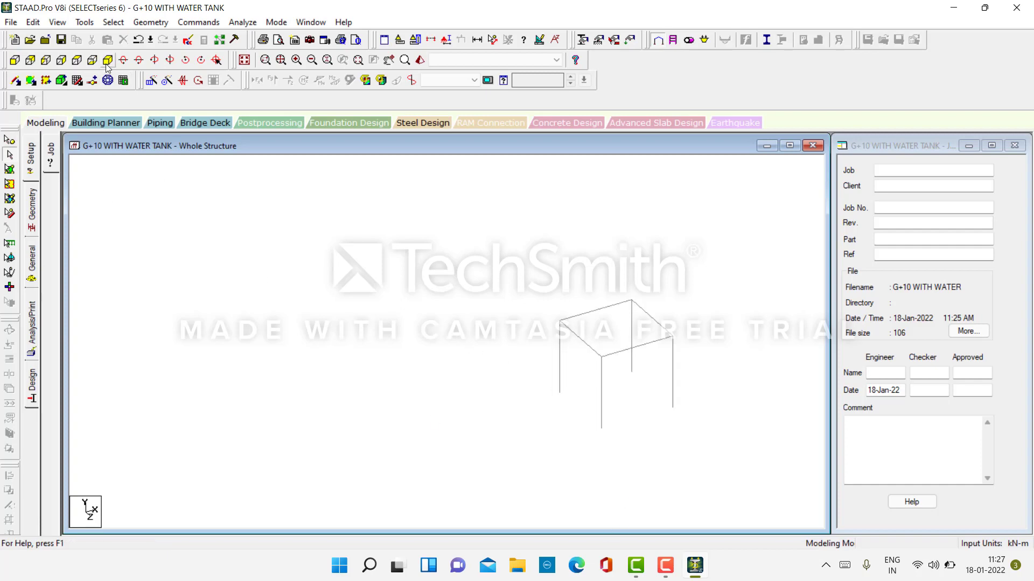
Step: Insert mid-point nodes on the isolated bay's two far-X columns and on the top beam opposite them
{"action": "left_click", "coordinate": [632, 334]}
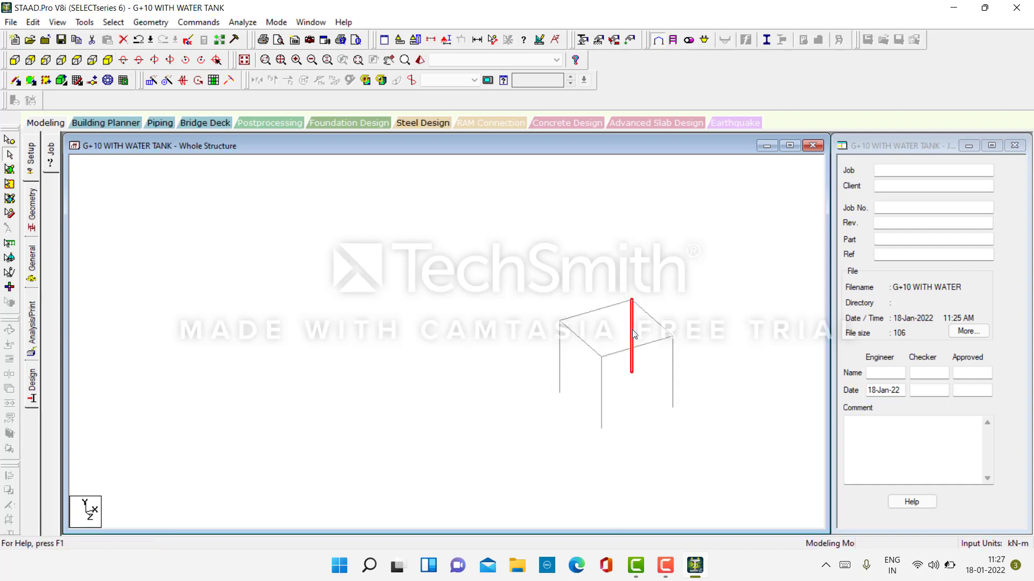
{"action": "left_click", "coordinate": [673, 385], "text": "ctrl"}
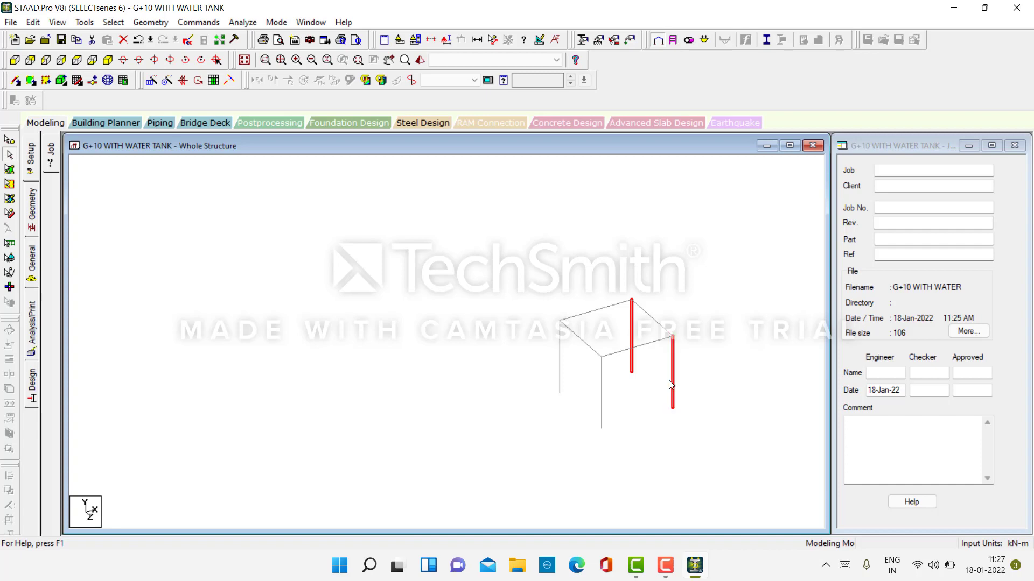
{"action": "left_click", "coordinate": [592, 348], "text": "ctrl"}
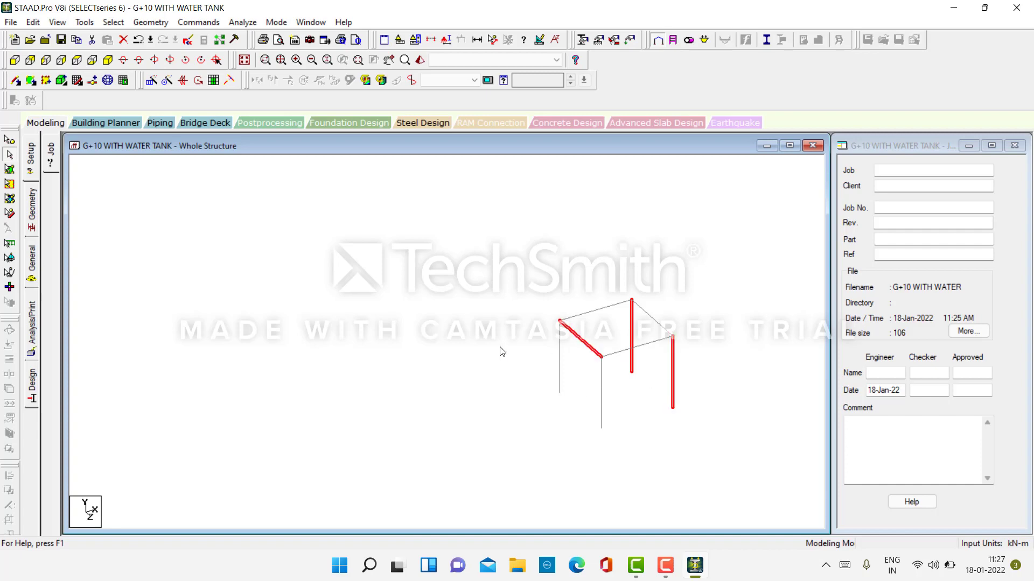
{"action": "left_click", "coordinate": [92, 80]}
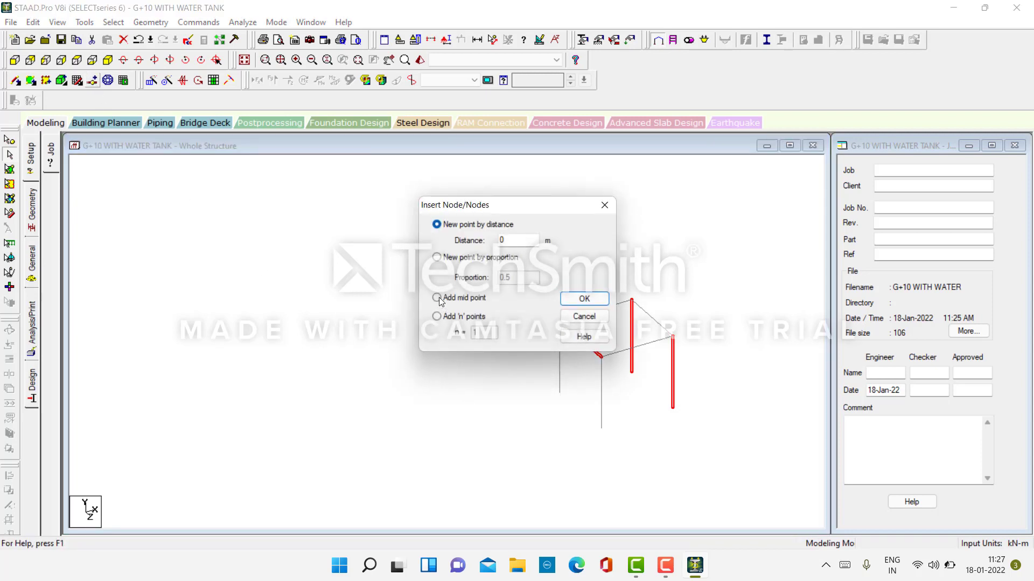
{"action": "left_click", "coordinate": [438, 299]}
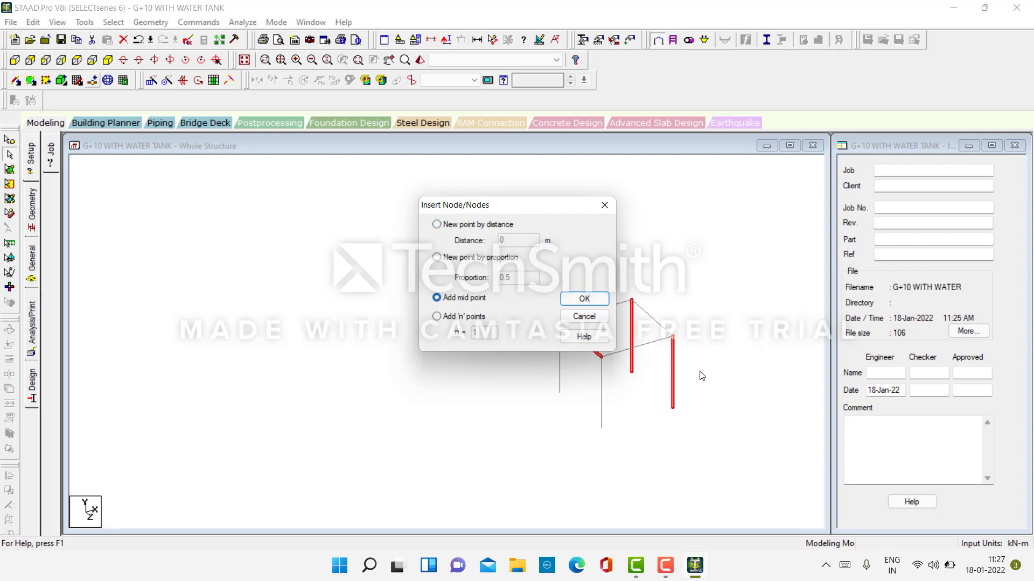
{"action": "left_click", "coordinate": [585, 300]}
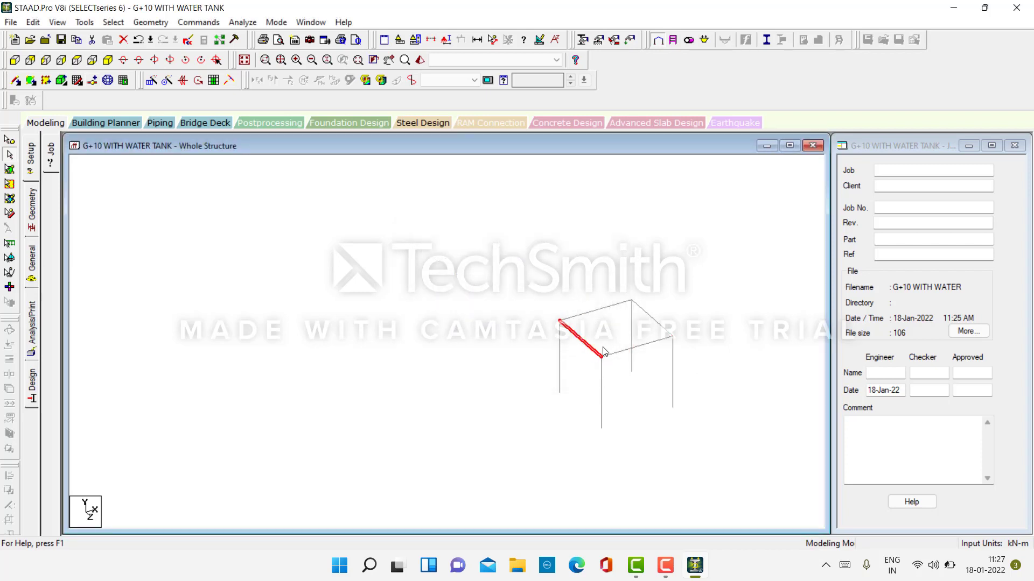
Step: Copy the mid-height nodes of the bay's two far-X columns and paste them with an X offset of -1 m
{"action": "left_click", "coordinate": [12, 141]}
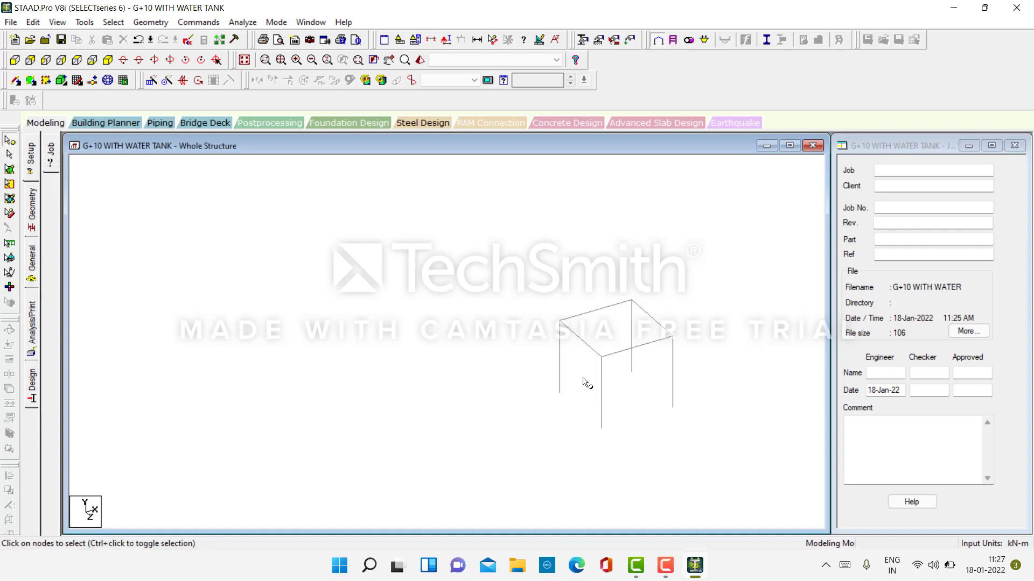
{"action": "left_click_drag", "start_coordinate": [618, 343], "coordinate": [569, 355]}
{"action": "left_click_drag", "start_coordinate": [661, 359], "coordinate": [699, 394], "text": "ctrl"}
{"action": "left_click", "coordinate": [629, 333], "text": "ctrl"}
{"action": "left_click", "coordinate": [489, 331]}
{"action": "left_click", "coordinate": [629, 334]}
{"action": "left_click", "coordinate": [672, 371], "text": "ctrl"}
{"action": "key", "text": "ctrl+c"}
{"action": "key", "text": "ctrl+v"}
{"action": "left_click", "coordinate": [462, 288]}
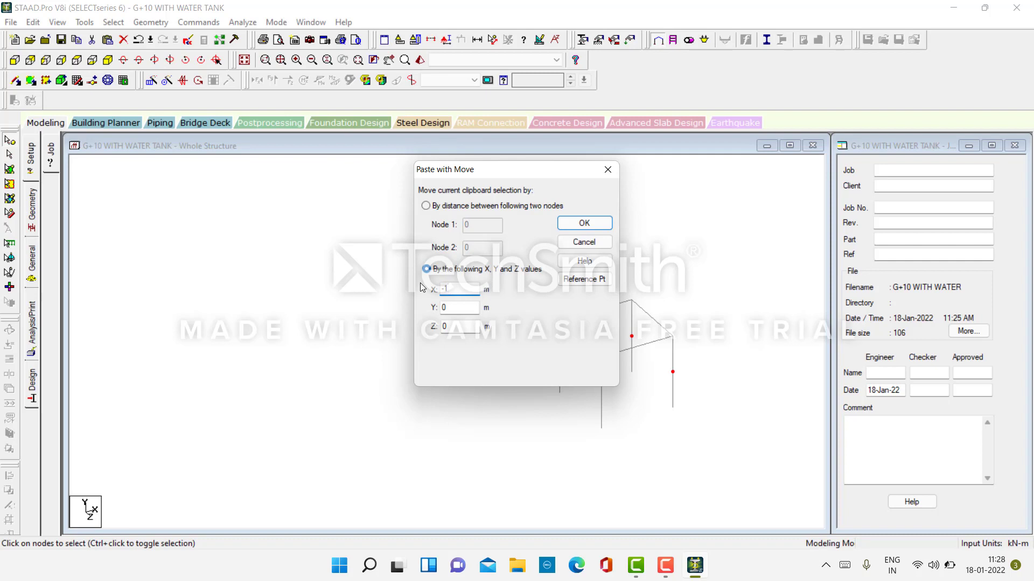
{"action": "type", "text": "-1"}
{"action": "left_click", "coordinate": [584, 224]}
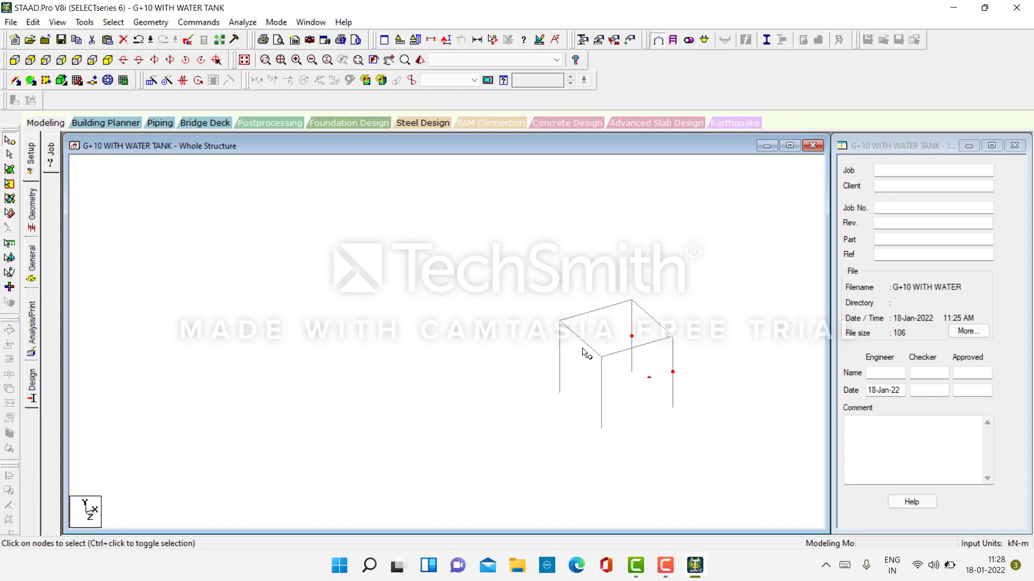
Step: Copy the mid-point node of the top beam opposite those columns and paste it with a Y offset of -3 m
{"action": "left_click_drag", "start_coordinate": [577, 327], "coordinate": [587, 359]}
{"action": "key", "text": "ctrl+v"}
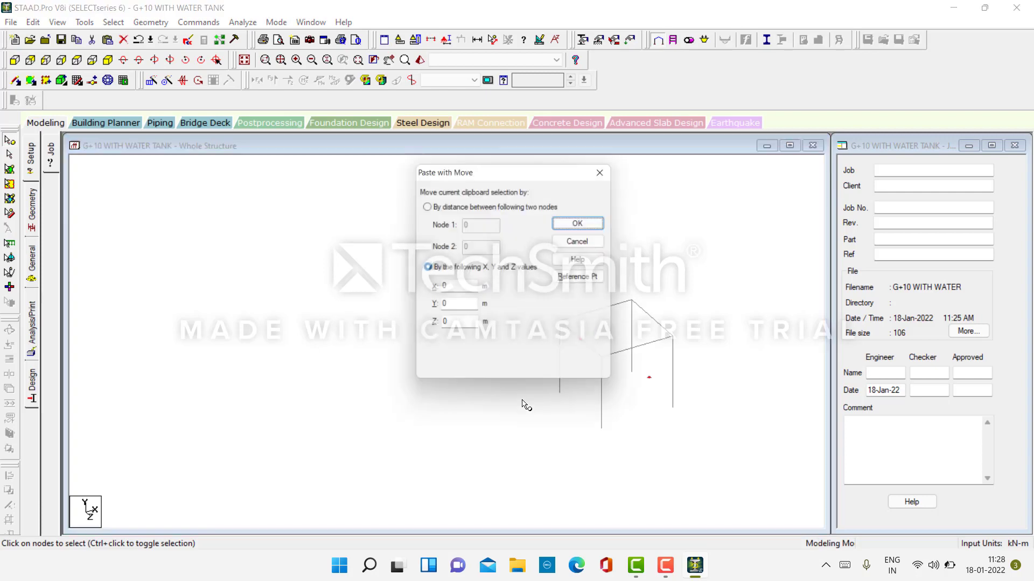
{"action": "left_click_drag", "start_coordinate": [456, 308], "coordinate": [438, 307]}
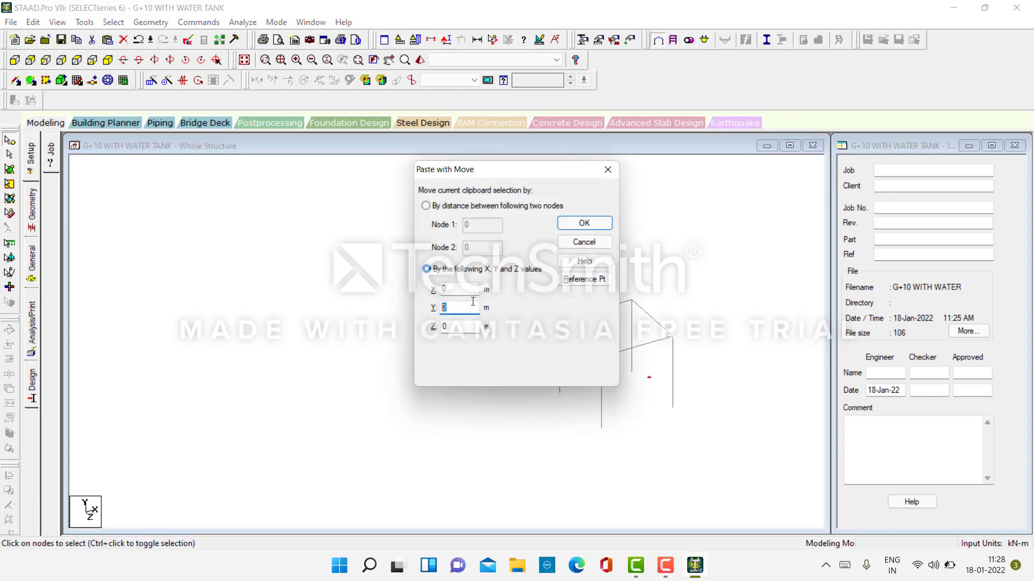
{"action": "left_click_drag", "start_coordinate": [511, 165], "coordinate": [387, 129]}
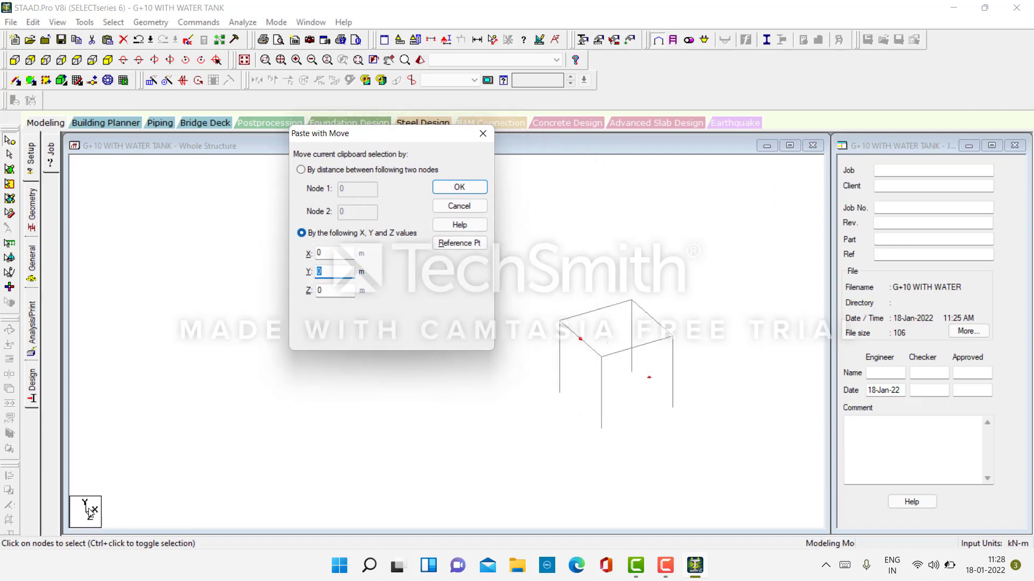
{"action": "type", "text": "-3"}
{"action": "left_click", "coordinate": [460, 188]}
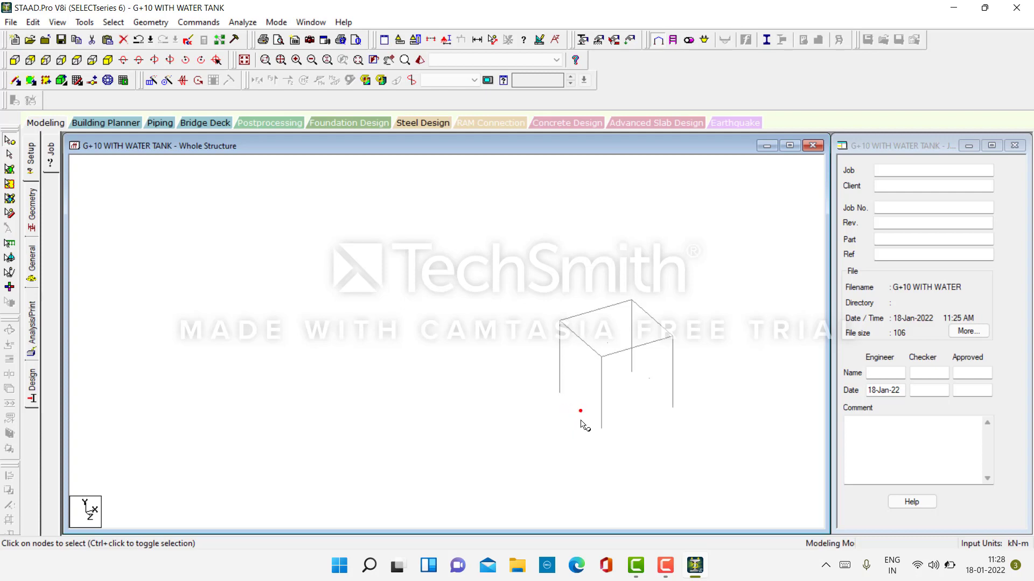
Step: Copy the offset mid-height node nearer the low-Z side and paste it with a Z offset of 1.5 m
{"action": "left_click", "coordinate": [319, 338]}
{"action": "left_click", "coordinate": [606, 344]}
{"action": "key", "text": "ctrl+v"}
{"action": "left_click", "coordinate": [446, 329]}
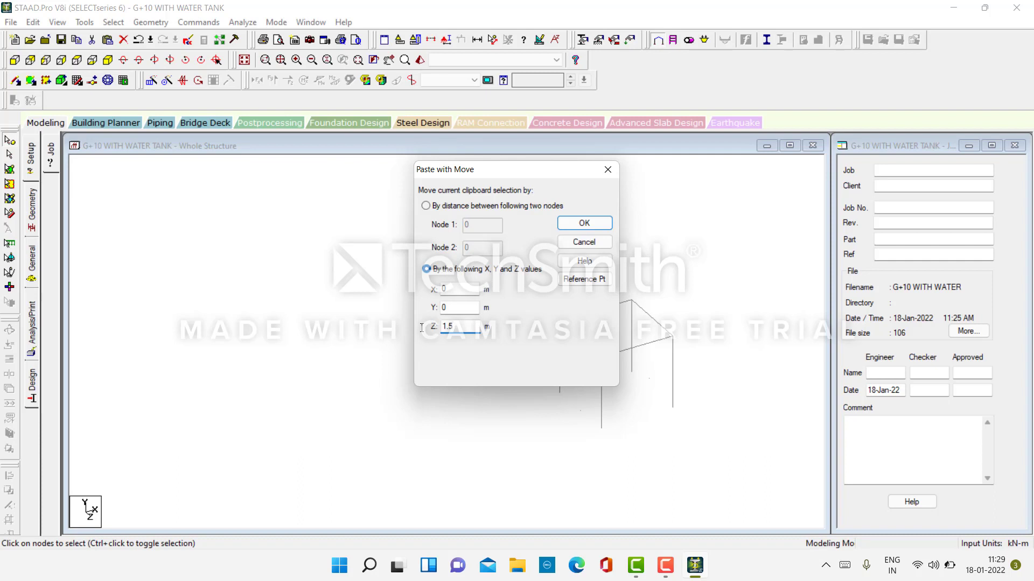
{"action": "key", "text": "Return"}
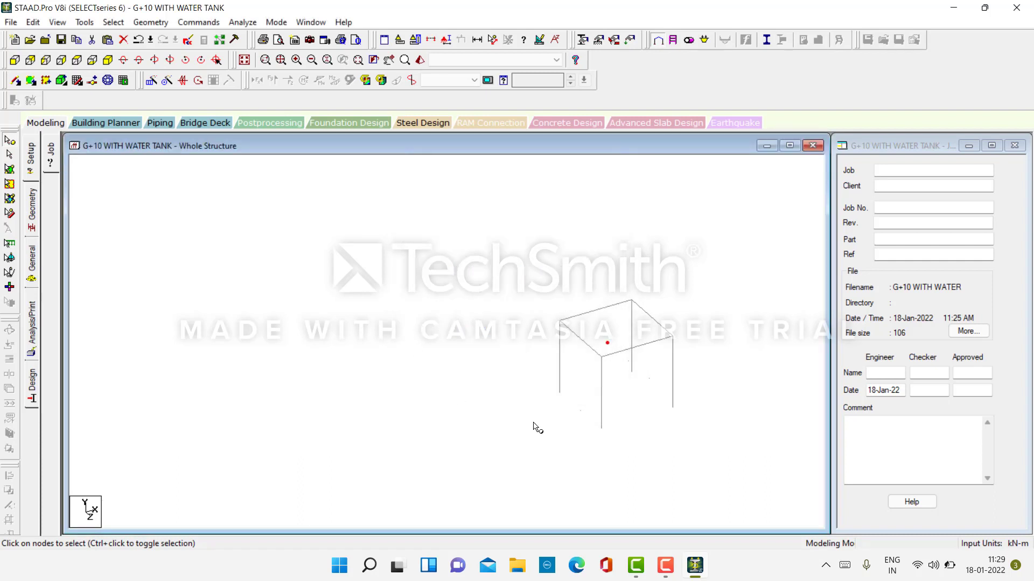
{"action": "left_click", "coordinate": [621, 361]}
{"action": "left_click", "coordinate": [628, 362]}
Step: Create a four-noded landing plate between the two column mid-height nodes and the two nodes offset from them in X
{"action": "left_click", "coordinate": [32, 81]}
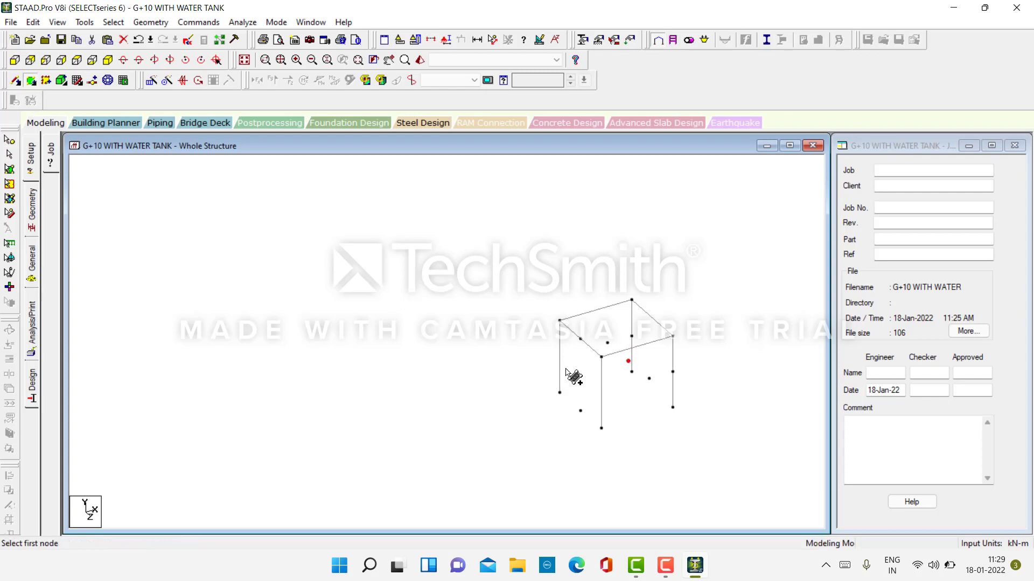
{"action": "left_click", "coordinate": [626, 358]}
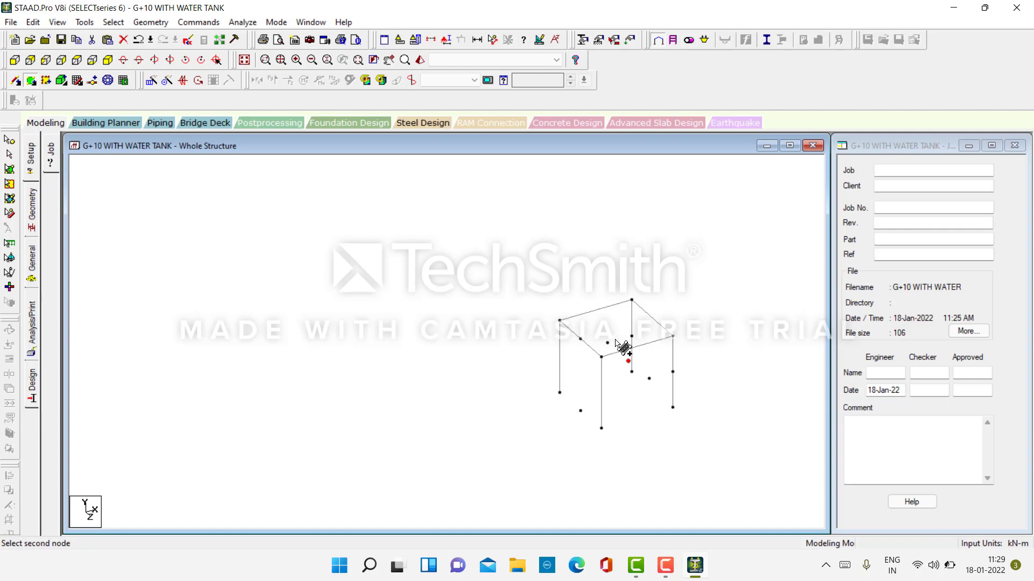
{"action": "left_click", "coordinate": [632, 336]}
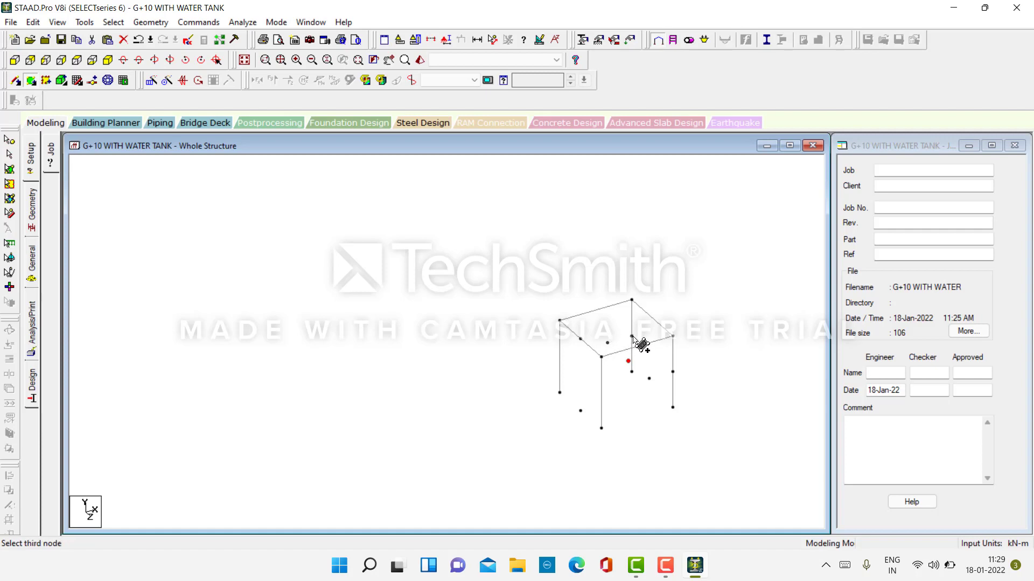
{"action": "left_click", "coordinate": [673, 372]}
{"action": "left_click", "coordinate": [648, 379]}
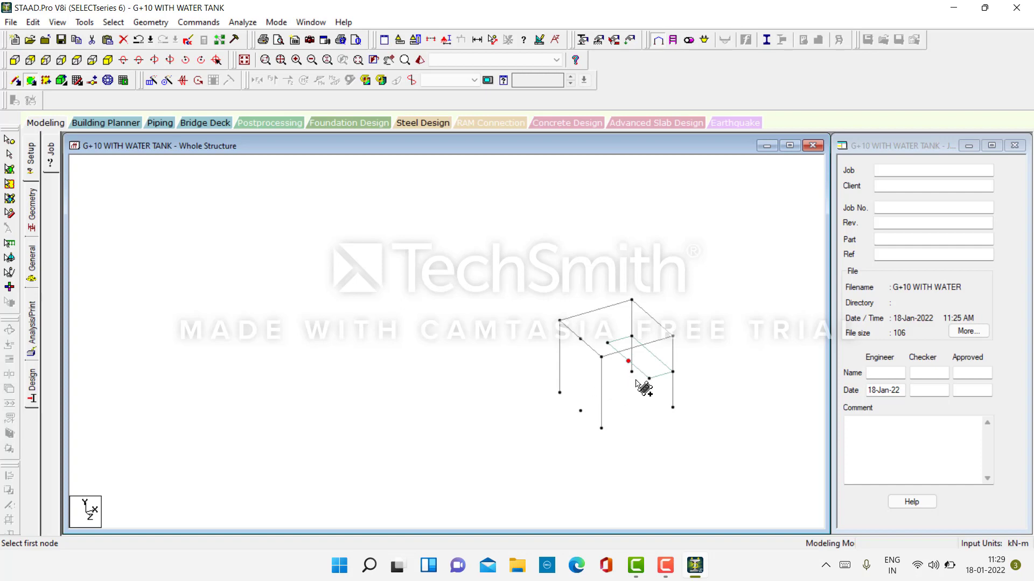
Step: Create the lower stair flight plate from the base-level midpoint node and adjacent low-Z column base to the landing's inner edge
{"action": "left_click", "coordinate": [581, 411]}
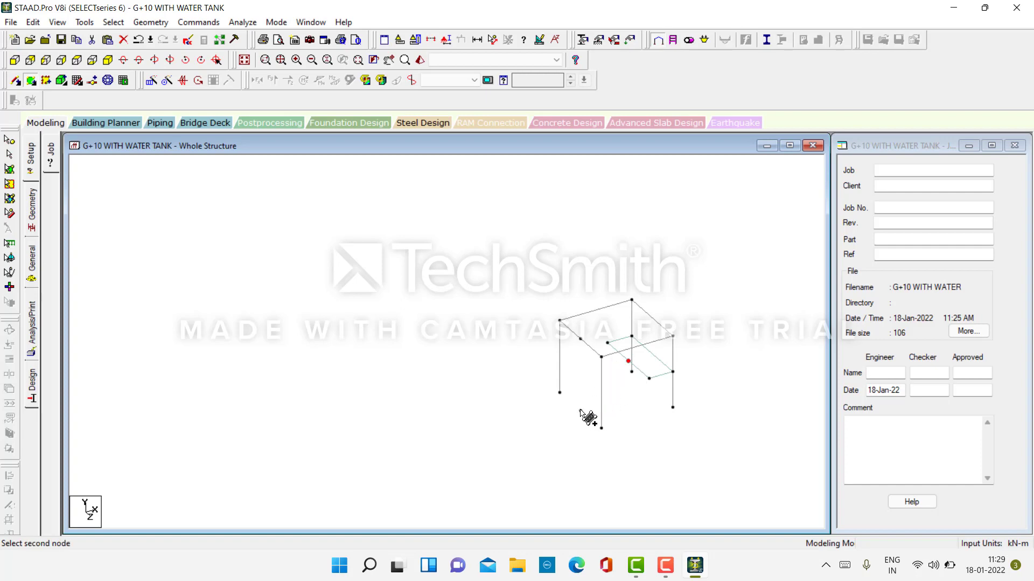
{"action": "left_click", "coordinate": [628, 361]}
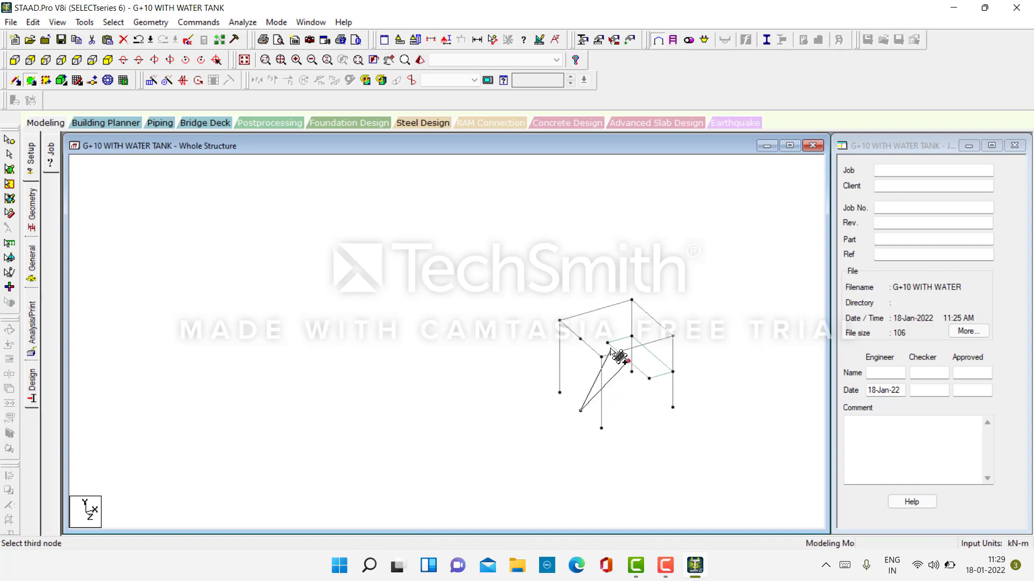
{"action": "left_click", "coordinate": [608, 343]}
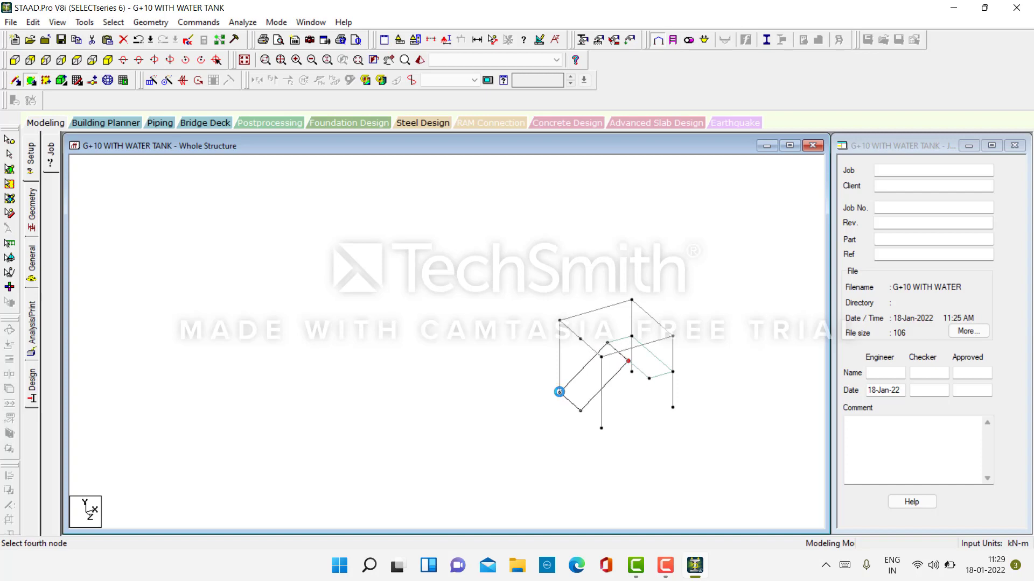
{"action": "left_click", "coordinate": [560, 393]}
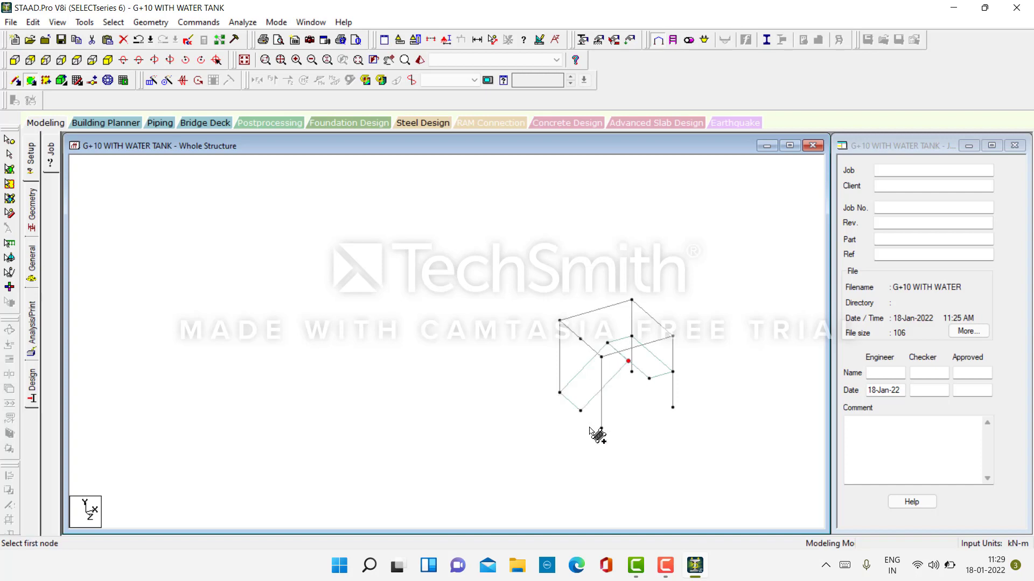
Step: Create the upper stair flight plate from the top beam's mid-point and high-Z column top to the other half of the landing's inner edge
{"action": "left_click", "coordinate": [580, 338]}
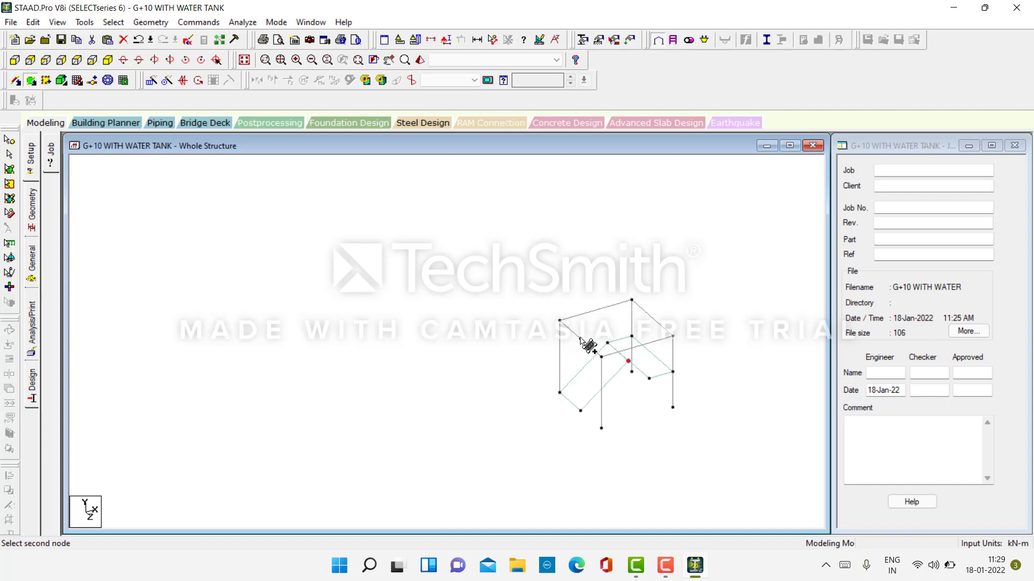
{"action": "left_click", "coordinate": [629, 361]}
{"action": "left_click", "coordinate": [648, 378]}
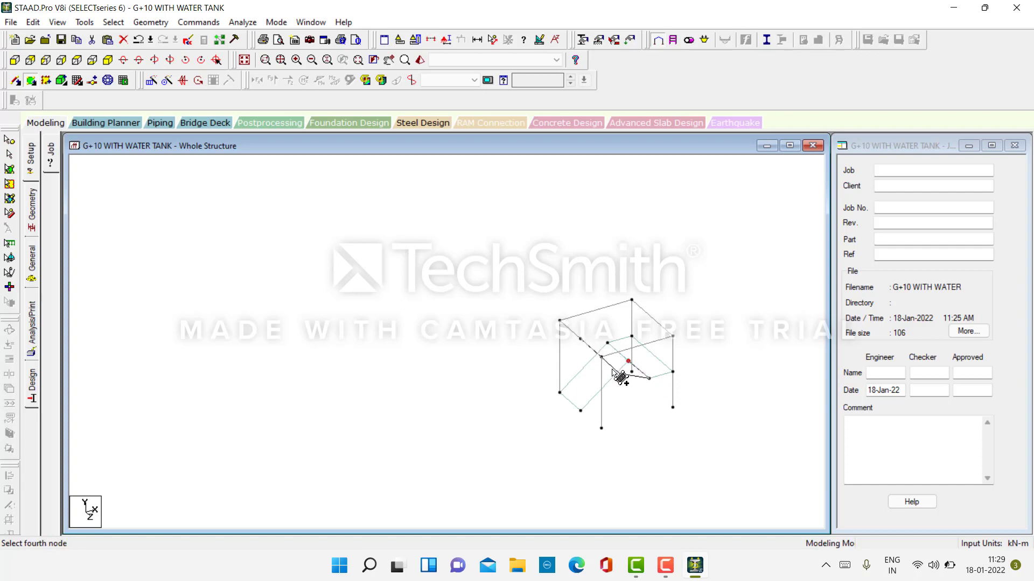
{"action": "left_click", "coordinate": [601, 357]}
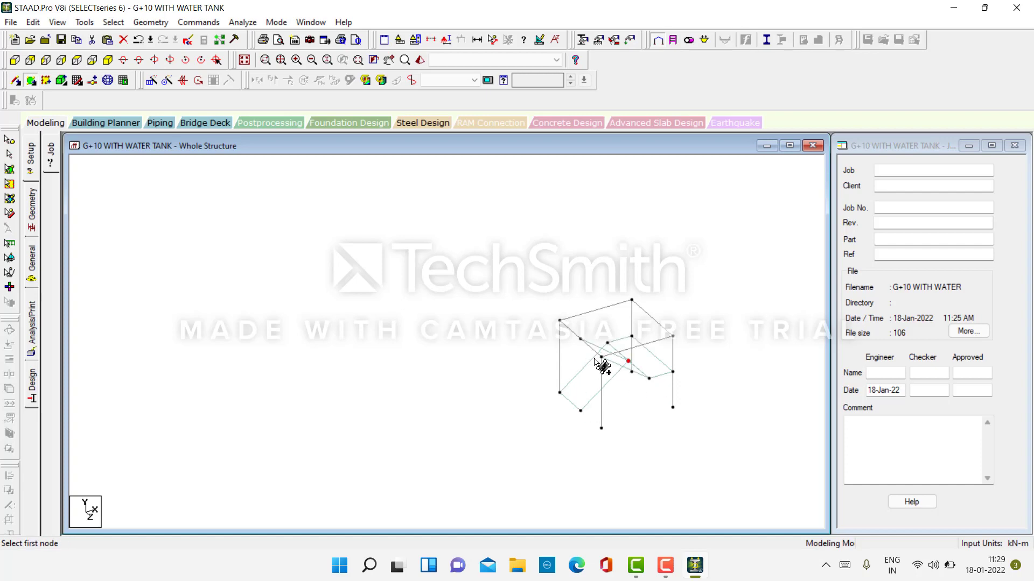
{"action": "left_click", "coordinate": [9, 155]}
Step: Add a beam along the landing plate's inner edge, between the two end nodes offset from the columns
{"action": "left_click", "coordinate": [16, 80]}
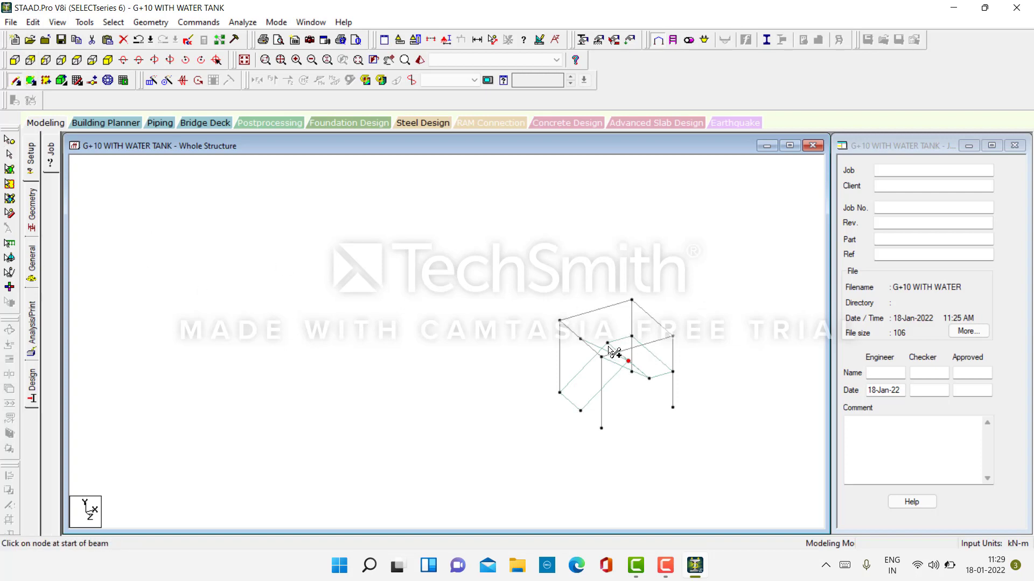
{"action": "left_click_drag", "start_coordinate": [607, 342], "coordinate": [649, 378]}
{"action": "left_click", "coordinate": [665, 565]}
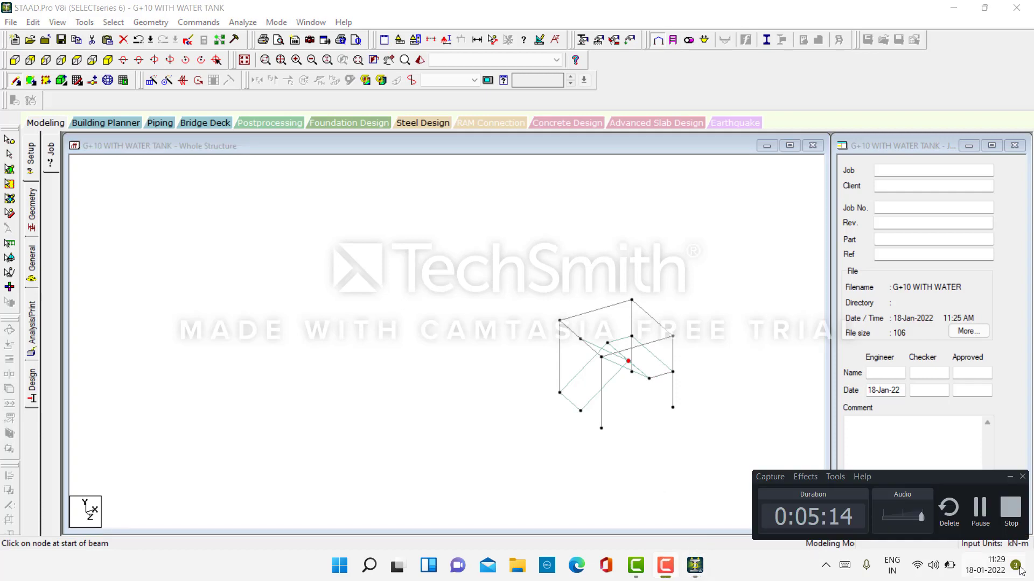
{"action": "left_click", "coordinate": [980, 509]}
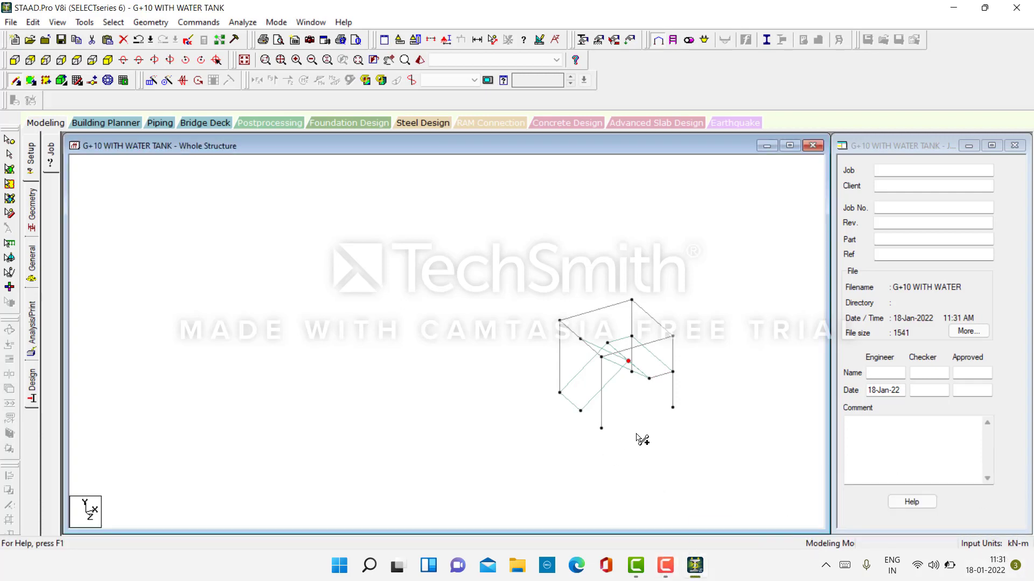
{"action": "left_click_drag", "start_coordinate": [650, 379], "coordinate": [607, 342]}
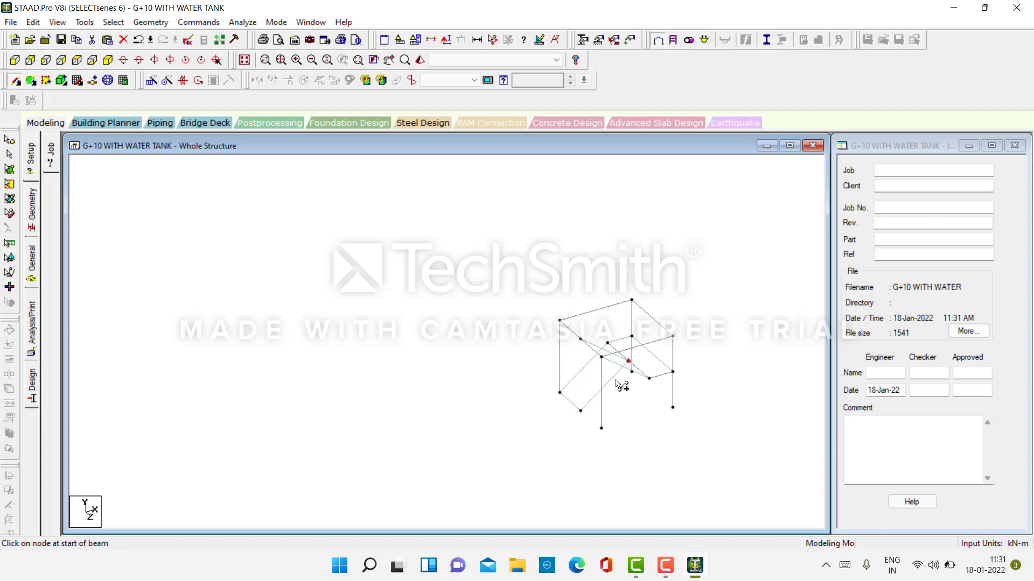
{"action": "key", "text": "Escape"}
{"action": "left_click", "coordinate": [666, 567]}
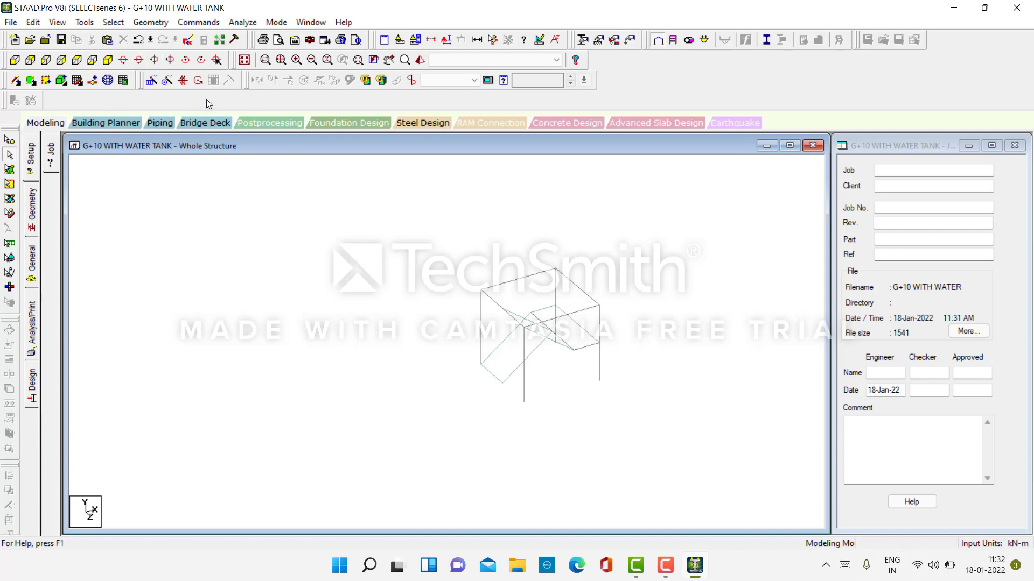
Step: Redisplay the whole structure and create a four-noded floor plate over all top-level bays except the last Z row
{"action": "left_click", "coordinate": [244, 59]}
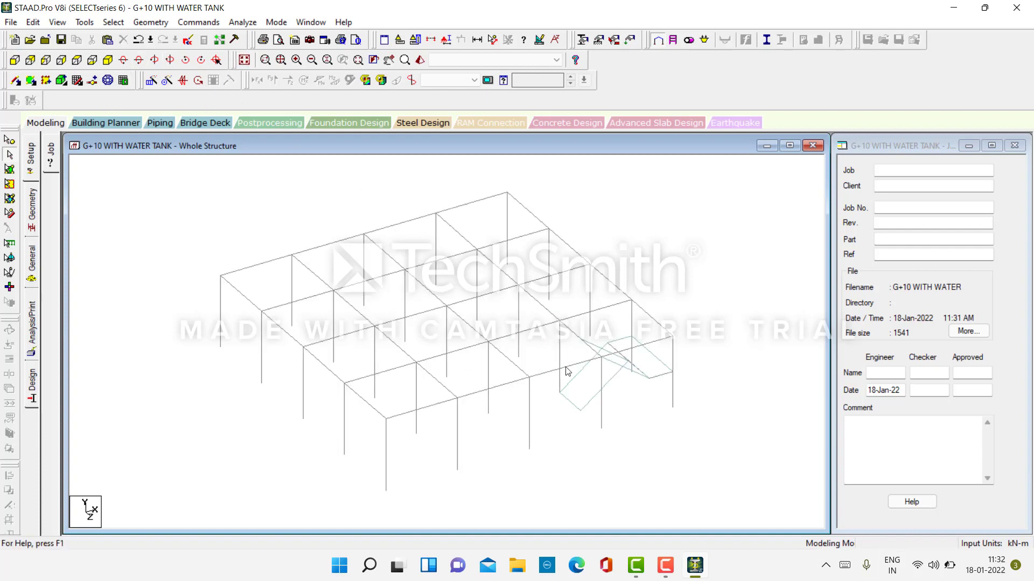
{"action": "left_click", "coordinate": [30, 80]}
{"action": "left_click", "coordinate": [220, 276]}
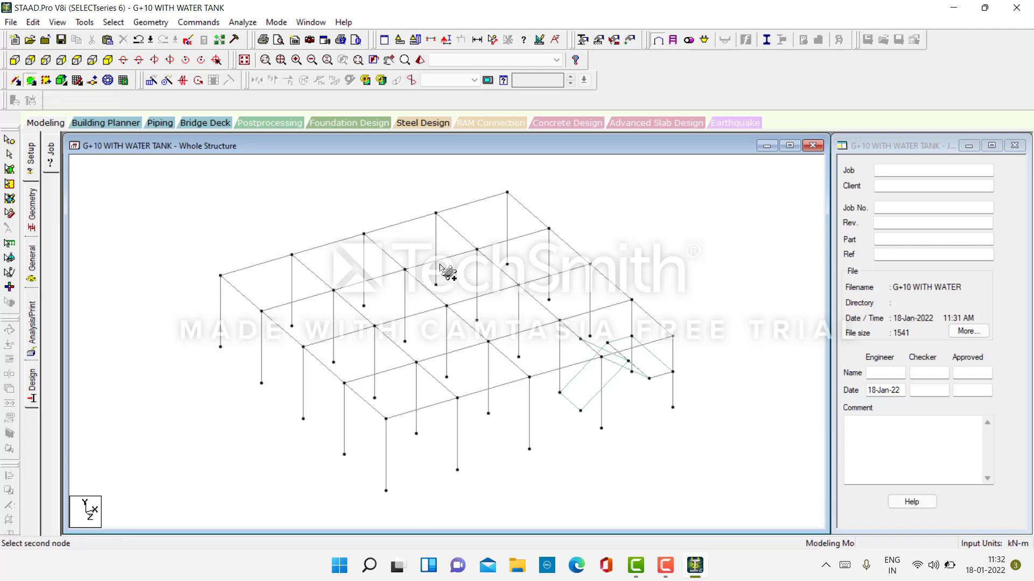
{"action": "left_click", "coordinate": [506, 193]}
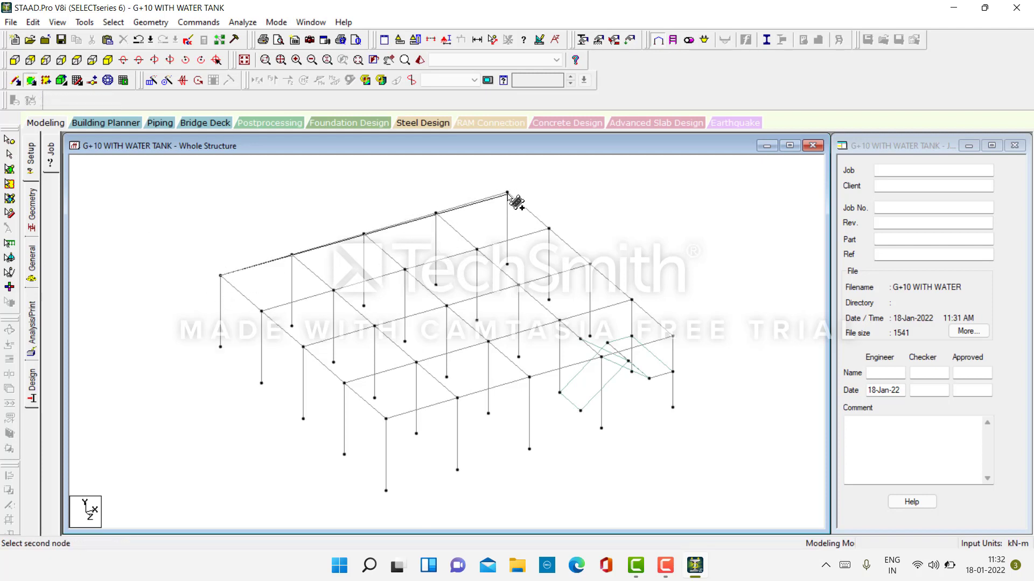
{"action": "left_click", "coordinate": [633, 300]}
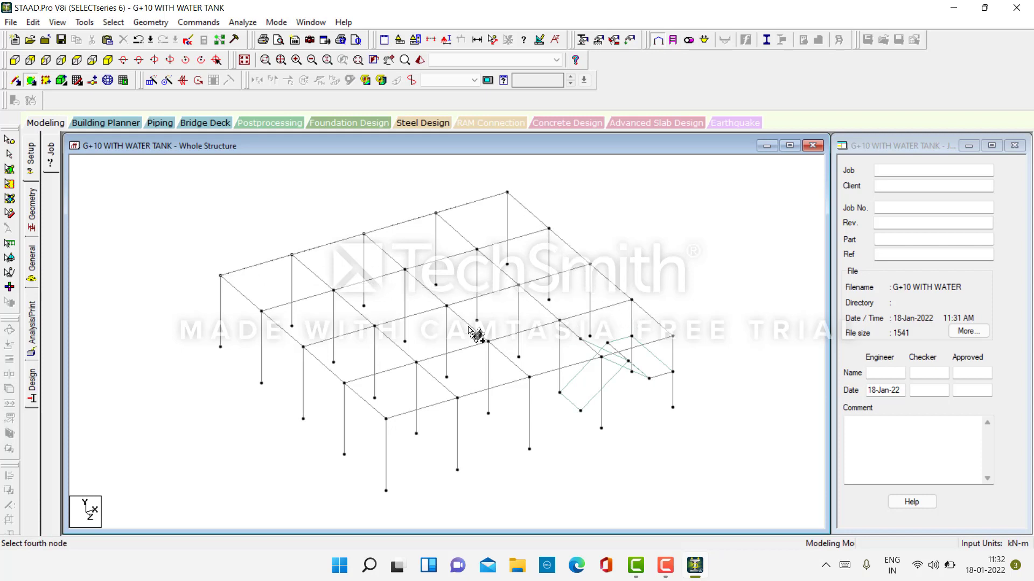
{"action": "left_click", "coordinate": [344, 383]}
Step: Create a four-noded floor plate over the last Z row of top-level bays, leaving the stair bay open
{"action": "left_click", "coordinate": [344, 383]}
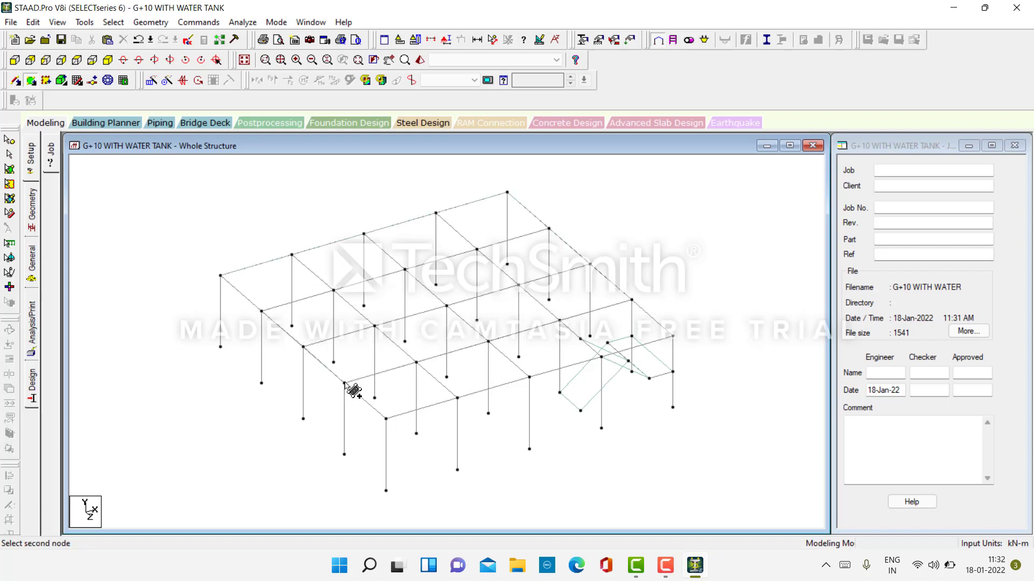
{"action": "left_click", "coordinate": [386, 418]}
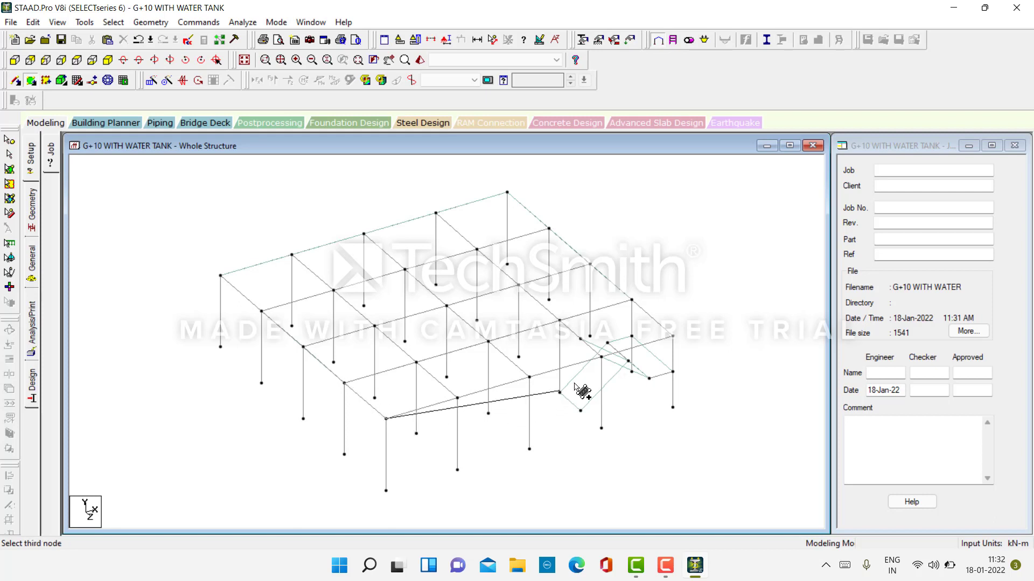
{"action": "left_click", "coordinate": [601, 357]}
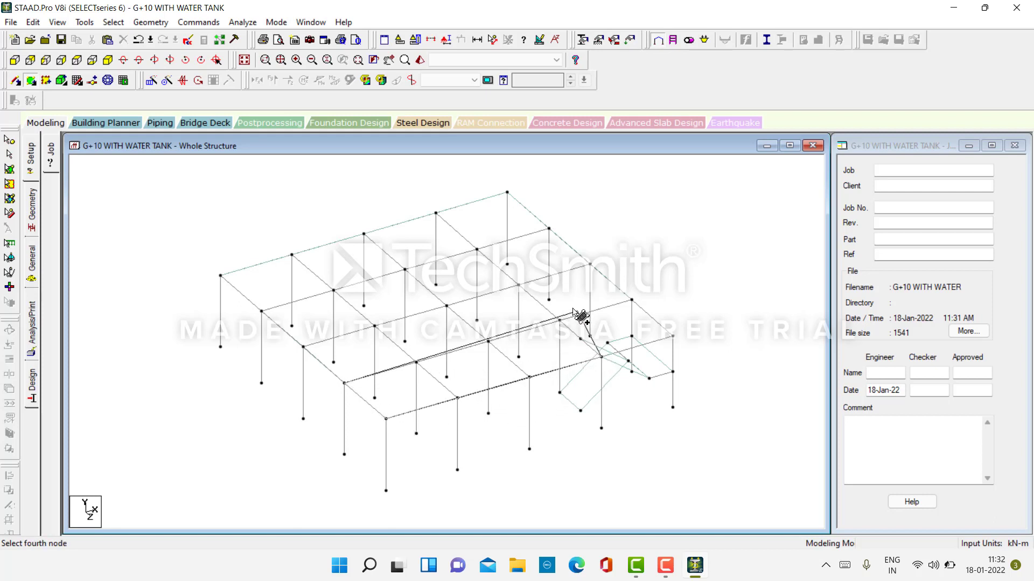
{"action": "left_click", "coordinate": [560, 320]}
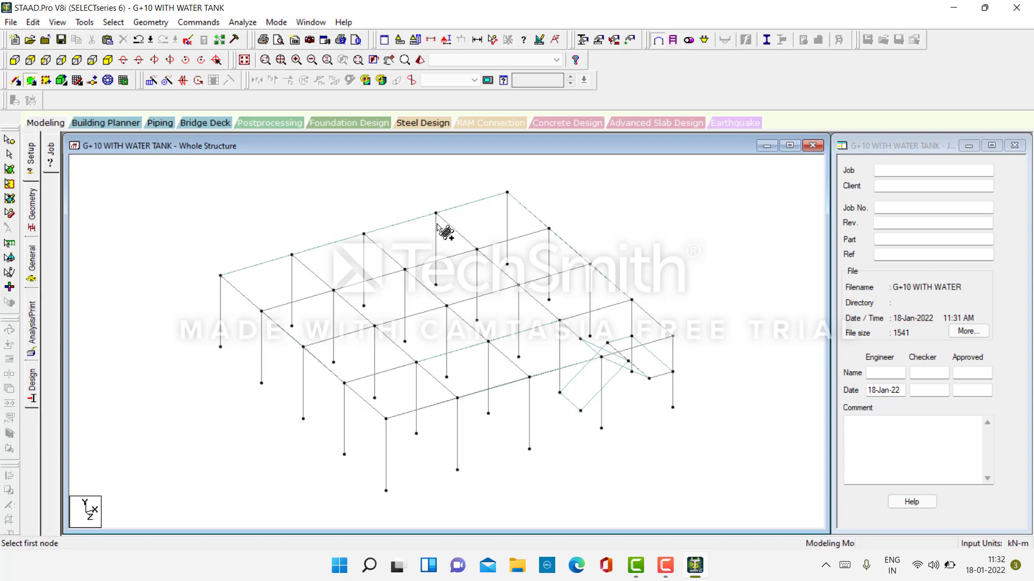
{"action": "key", "text": "Escape"}
Step: Select all beams and columns of the storey and repeat them 10 times along Y at 5 m spacing with Link Steps on
{"action": "left_click", "coordinate": [151, 81]}
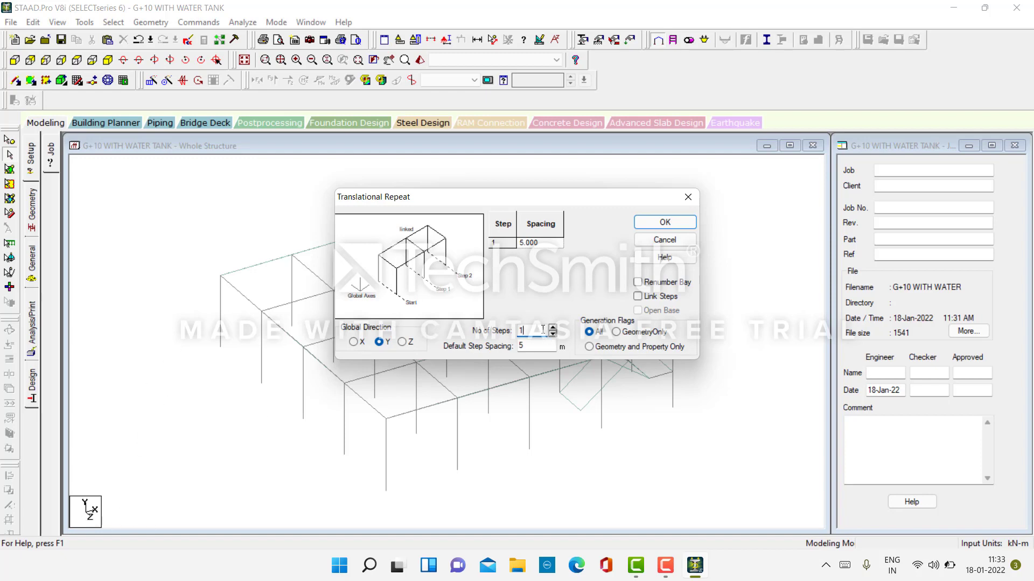
{"action": "type", "text": "0"}
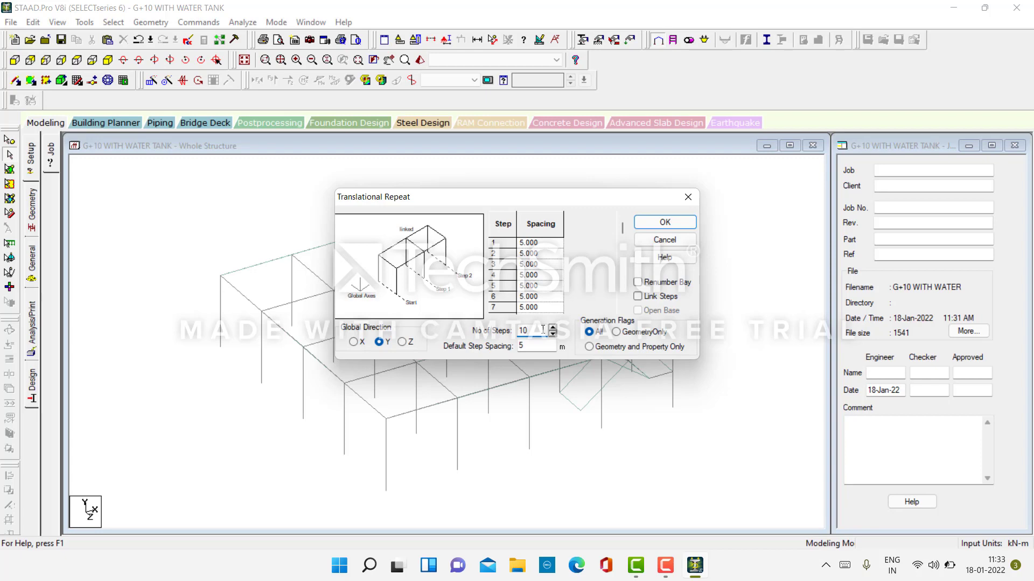
{"action": "double_click", "coordinate": [526, 345]}
{"action": "left_click", "coordinate": [658, 298]}
{"action": "left_click", "coordinate": [667, 222]}
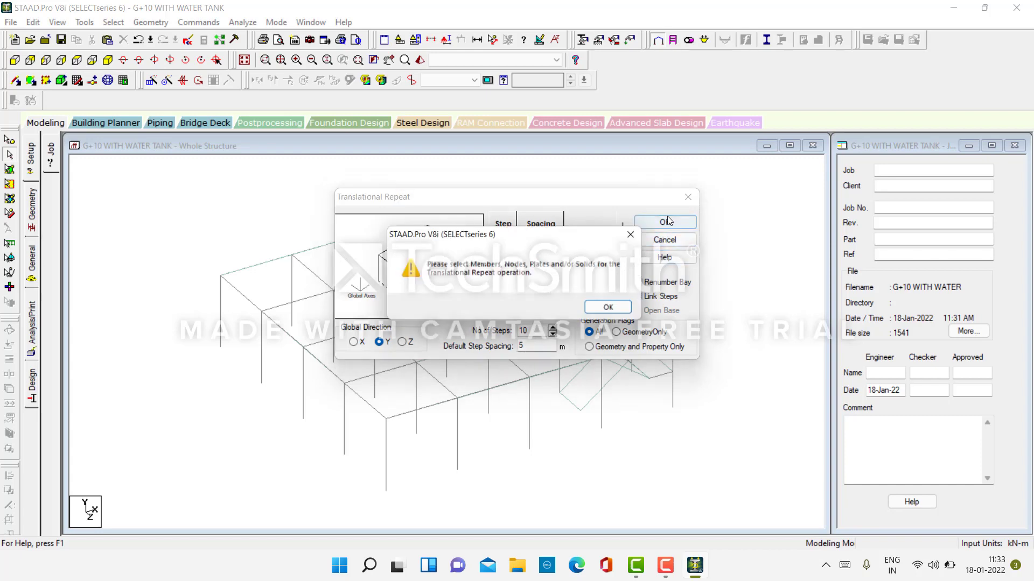
{"action": "left_click", "coordinate": [613, 311]}
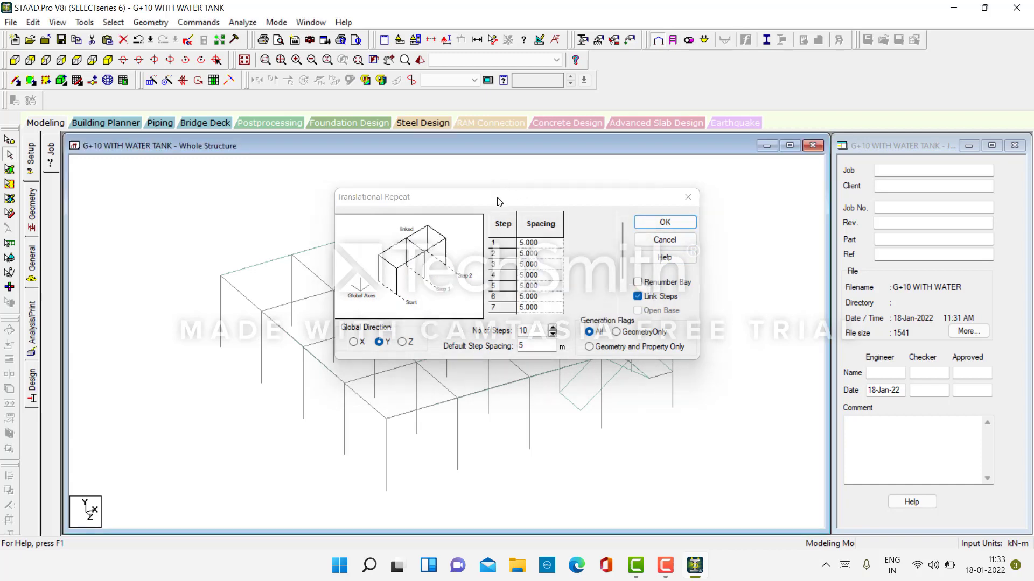
{"action": "left_click_drag", "start_coordinate": [498, 201], "coordinate": [663, 429]}
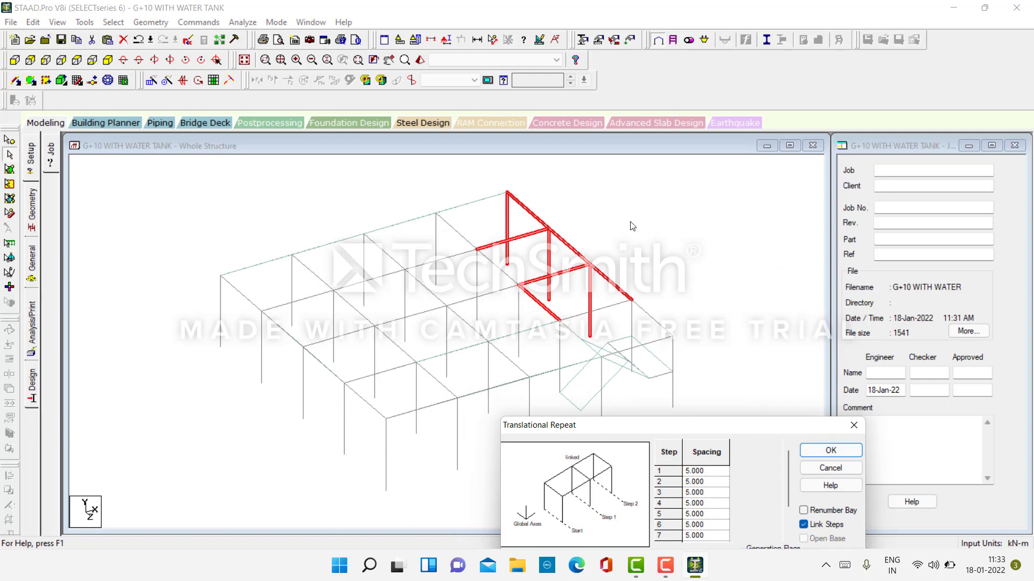
{"action": "left_click", "coordinate": [590, 195]}
{"action": "key", "text": "ctrl+a"}
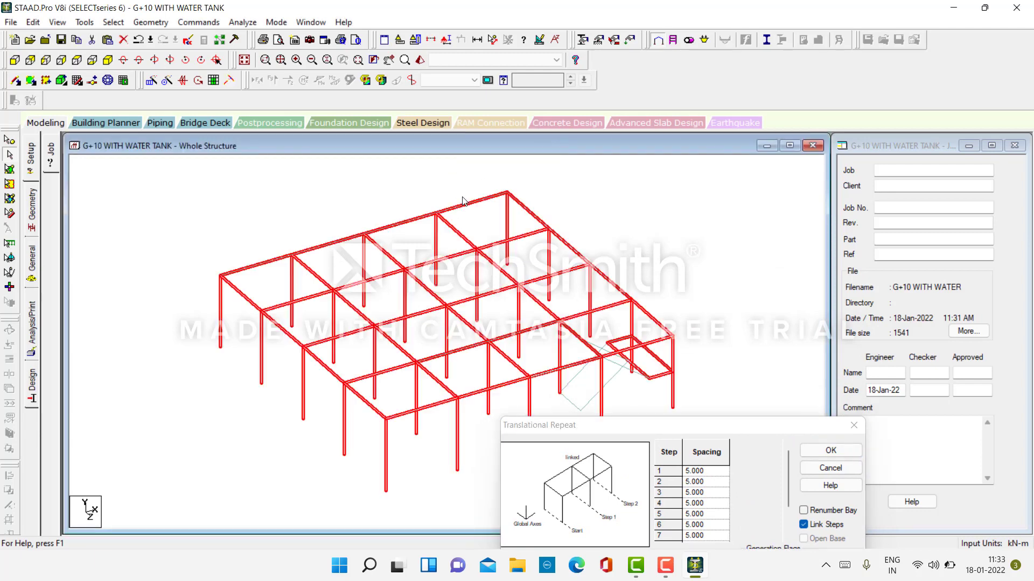
{"action": "left_click_drag", "start_coordinate": [661, 429], "coordinate": [423, 165]}
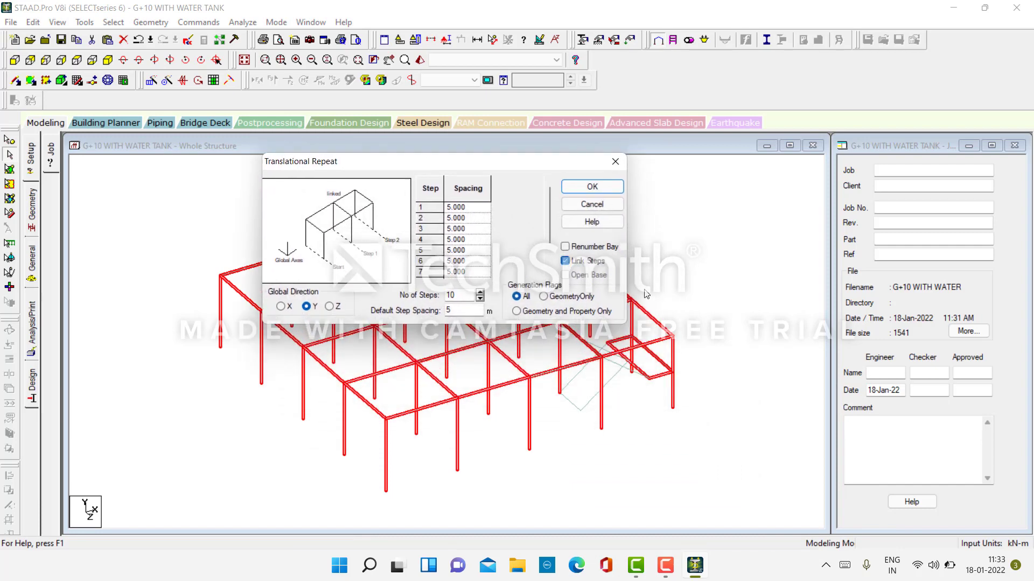
{"action": "left_click", "coordinate": [592, 187]}
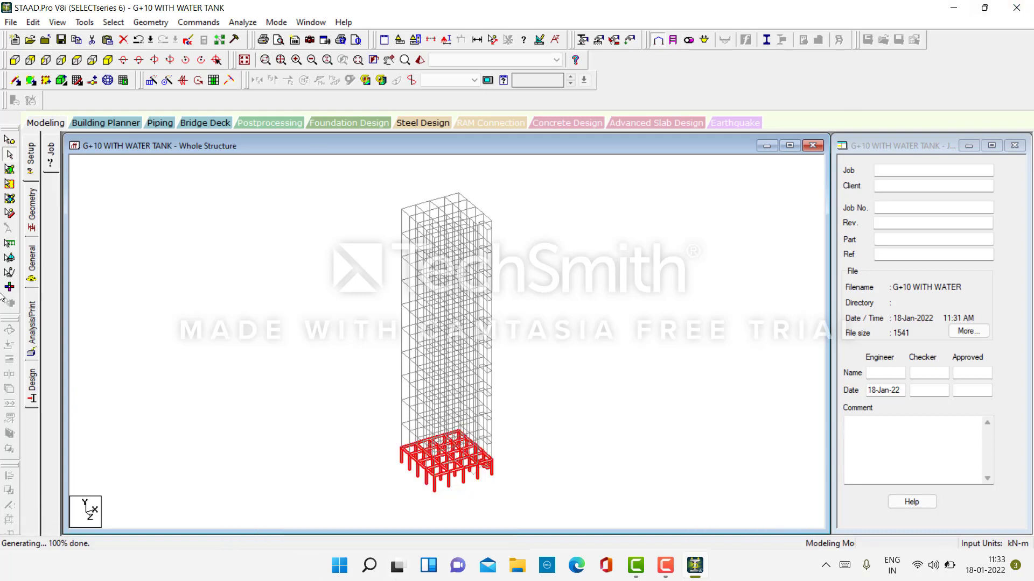
Step: Select the plates of the lowest storey and repeat them 10 times along Y at 5 m spacing without linking steps
{"action": "left_click", "coordinate": [9, 169]}
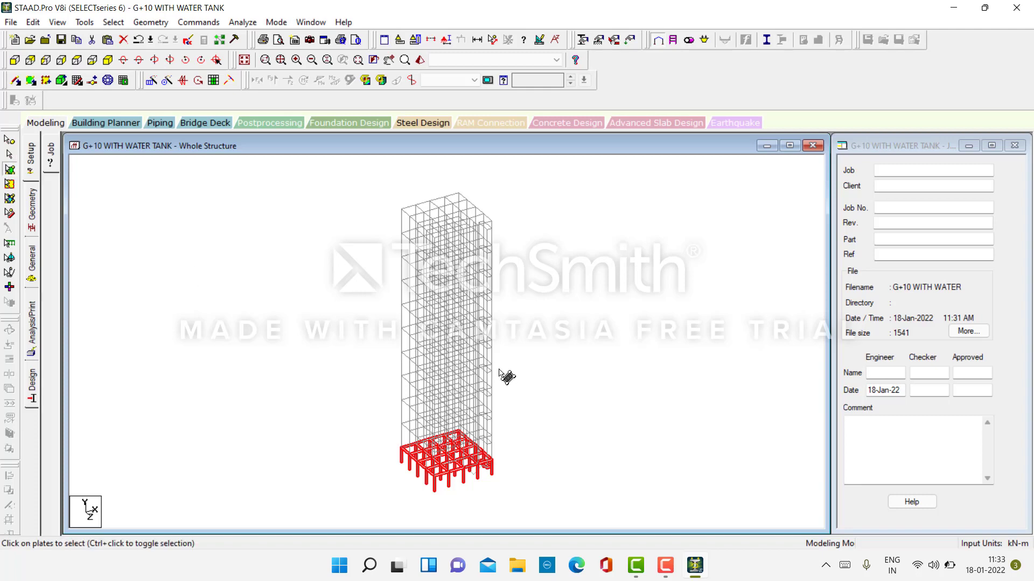
{"action": "left_click_drag", "start_coordinate": [404, 415], "coordinate": [575, 510]}
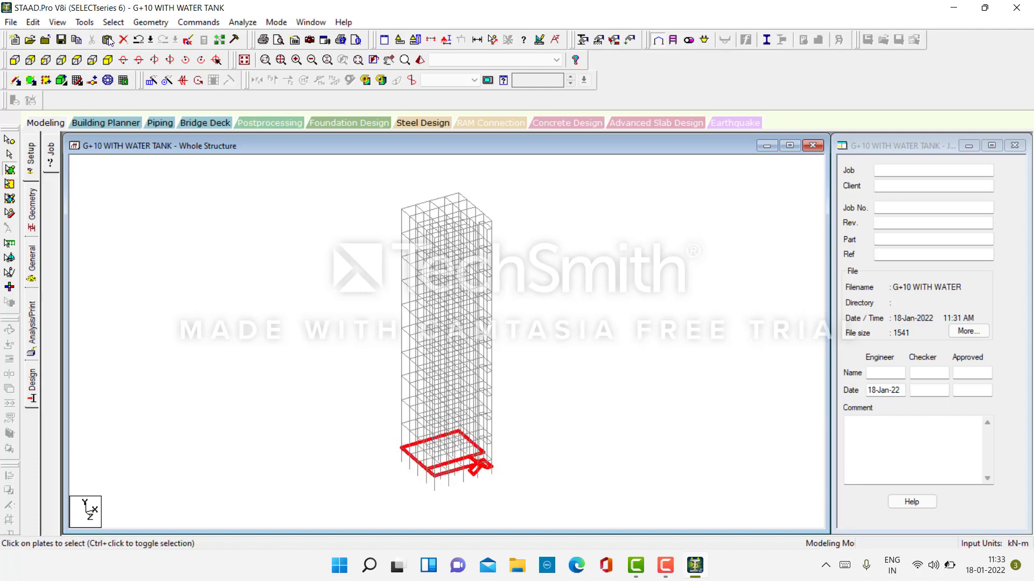
{"action": "left_click", "coordinate": [151, 84]}
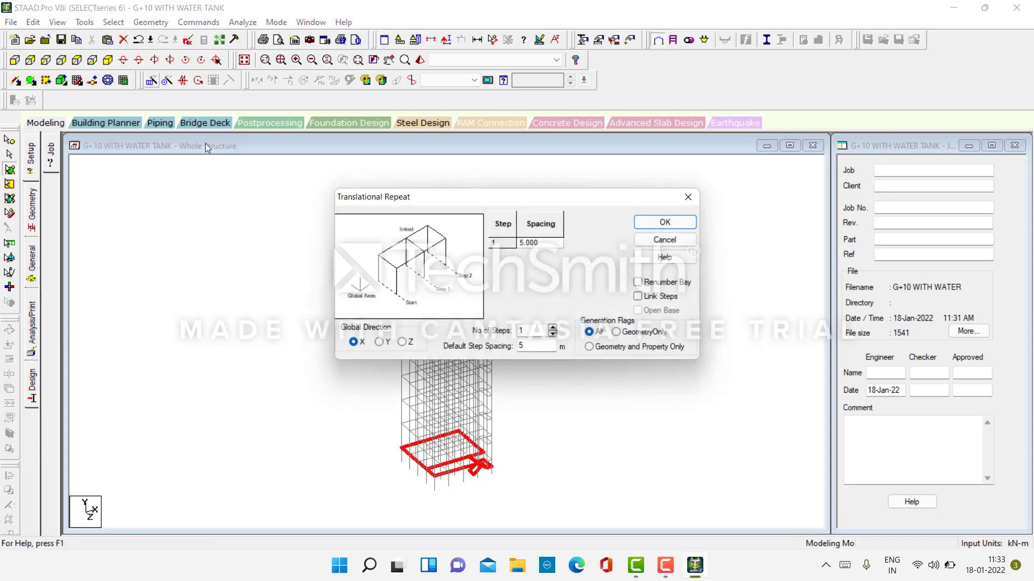
{"action": "left_click", "coordinate": [382, 343]}
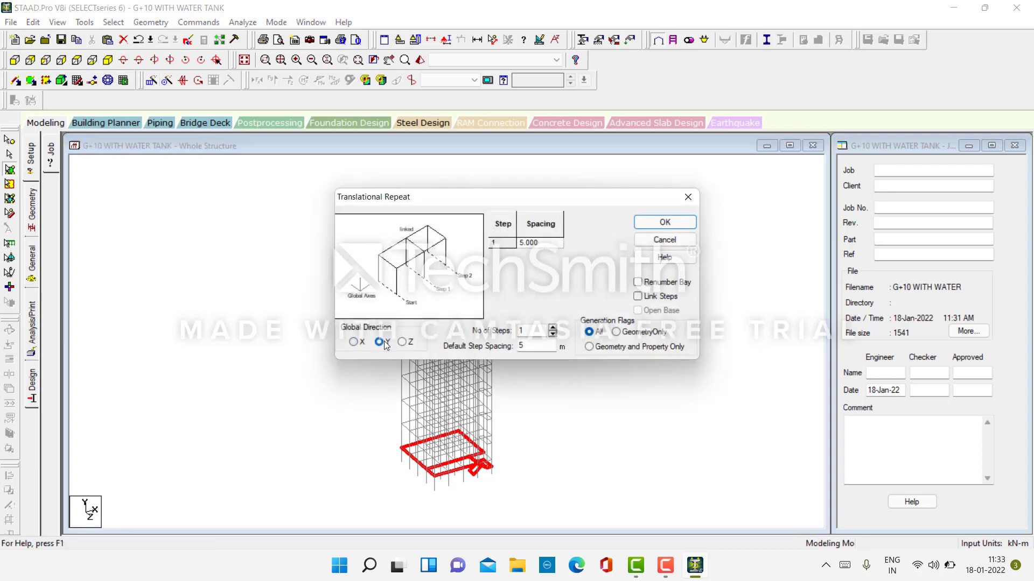
{"action": "left_click", "coordinate": [527, 329]}
{"action": "type", "text": "0"}
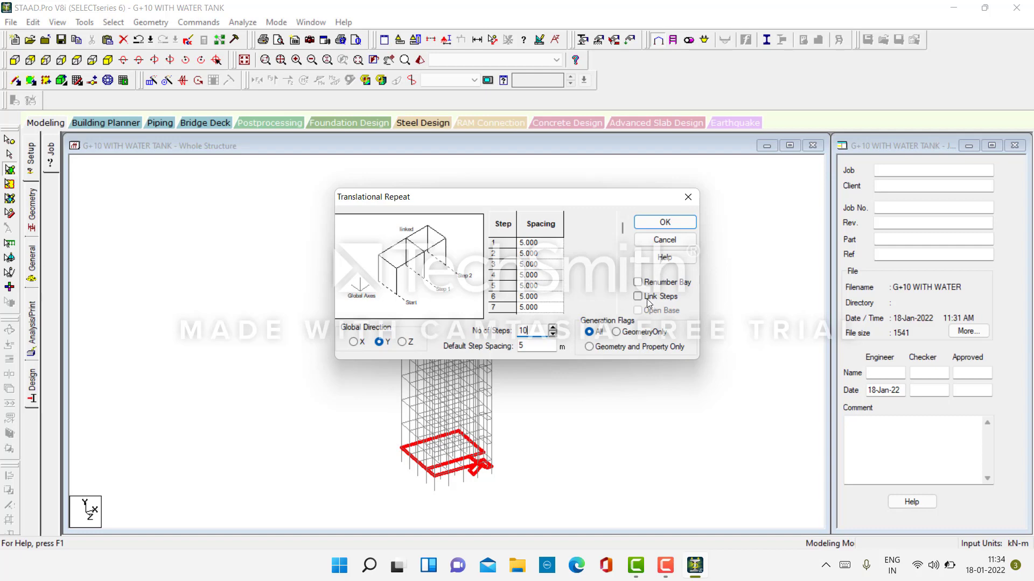
{"action": "left_click", "coordinate": [662, 223]}
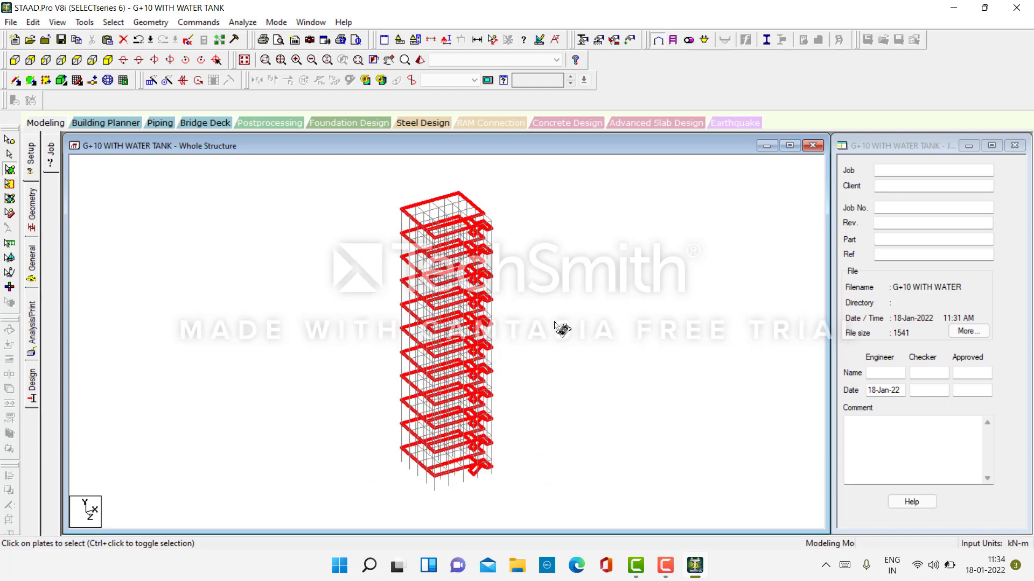
{"action": "left_click", "coordinate": [673, 575]}
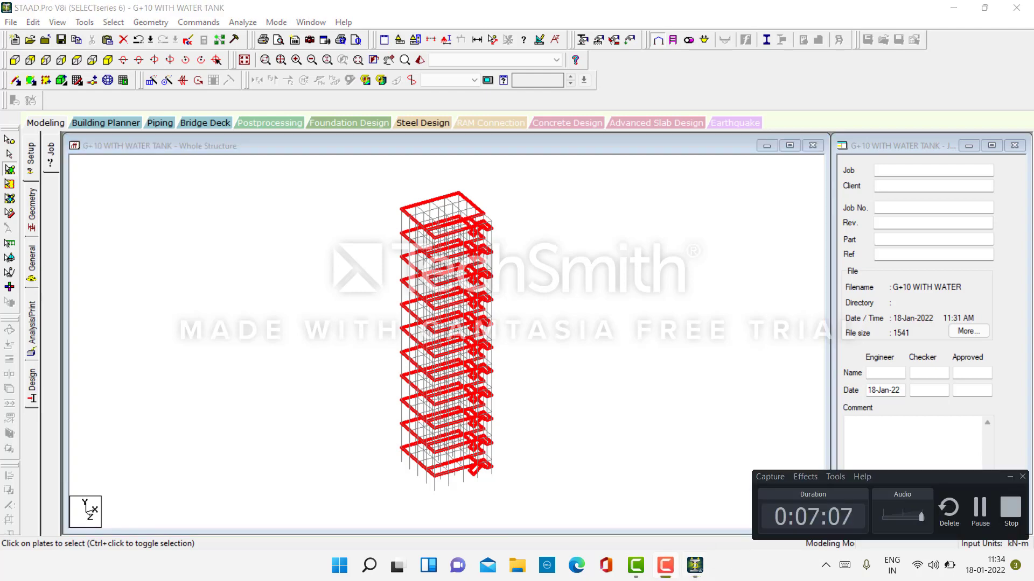
{"action": "left_click", "coordinate": [979, 509]}
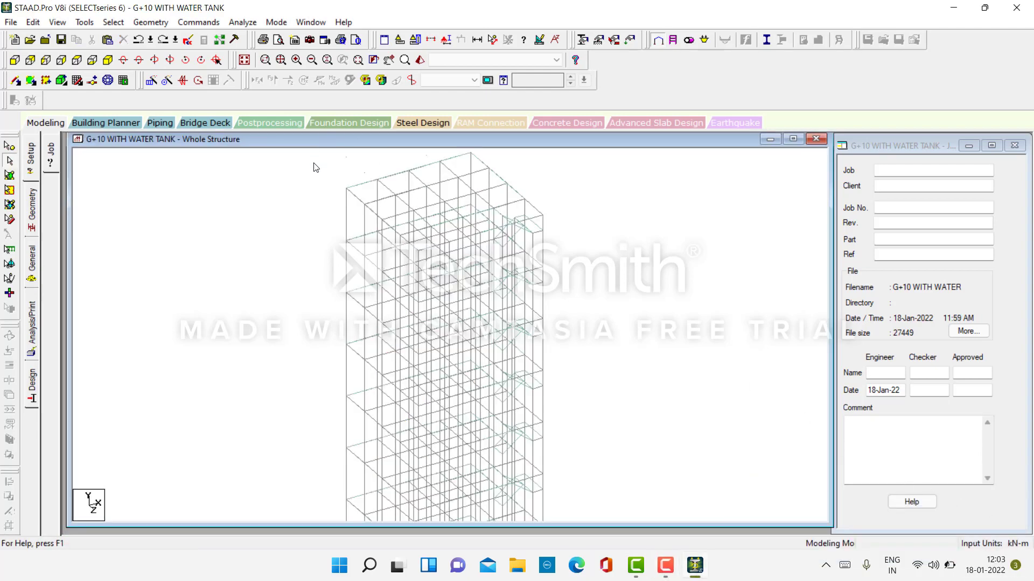
Step: Copy the four corner nodes of a two-by-two-bay area at the roof's corner 2 m upwards in Y
{"action": "left_click", "coordinate": [8, 145]}
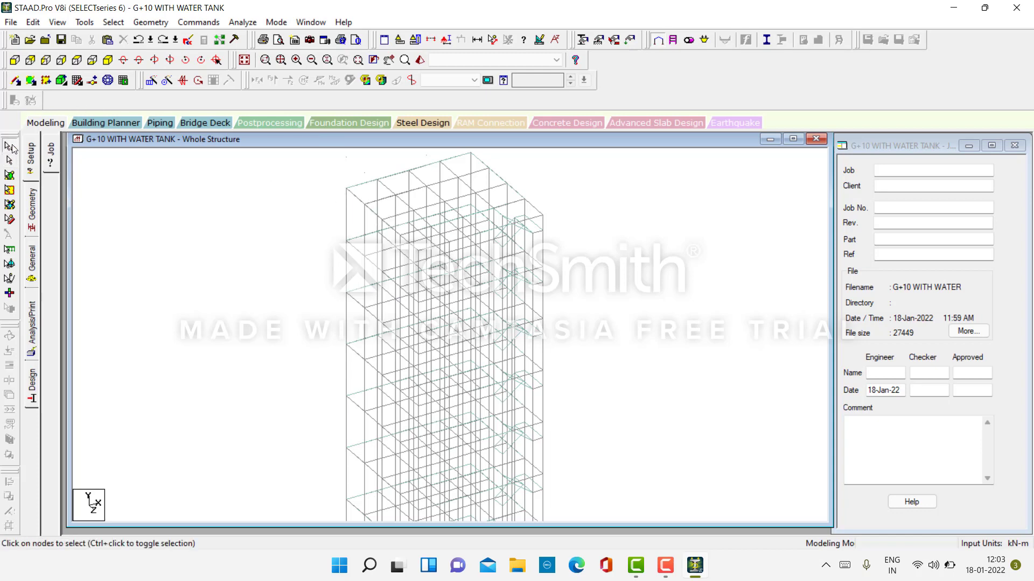
{"action": "left_click", "coordinate": [345, 189]}
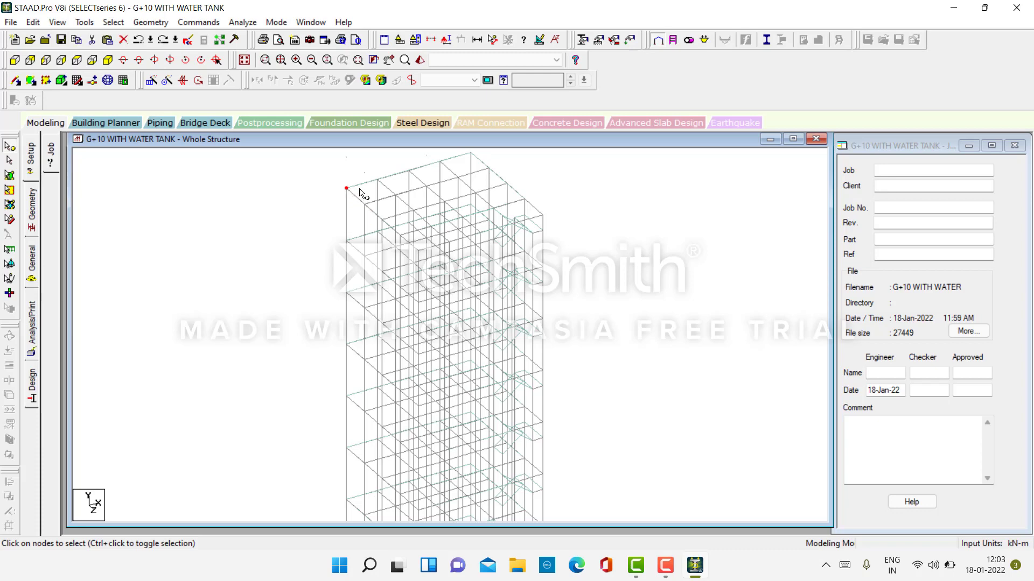
{"action": "left_click", "coordinate": [409, 172], "text": "ctrl"}
{"action": "left_click", "coordinate": [382, 220], "text": "ctrl"}
{"action": "key", "text": "ctrl+v"}
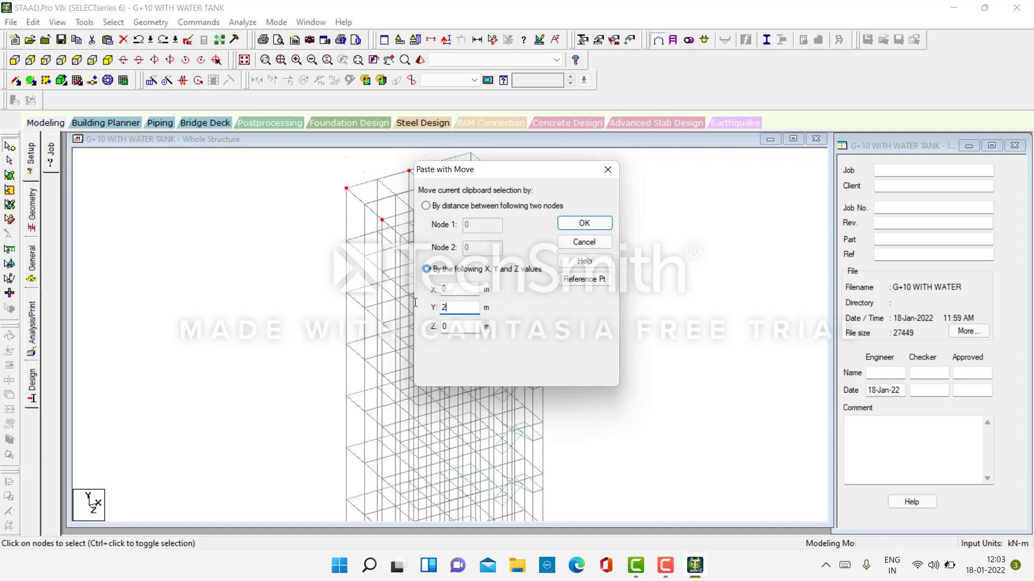
{"action": "key", "text": "Return"}
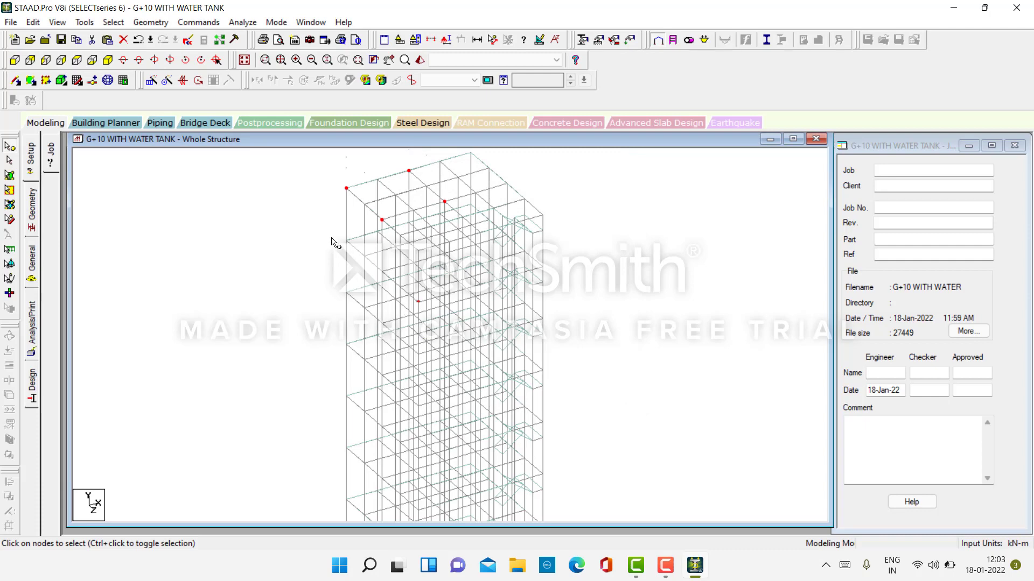
Step: Select the raised nodes together with the roof corner nodes, accept the auto save, and connect the nodes with beams along the X axis
{"action": "middle_click_drag", "start_coordinate": [319, 238], "coordinate": [318, 330]}
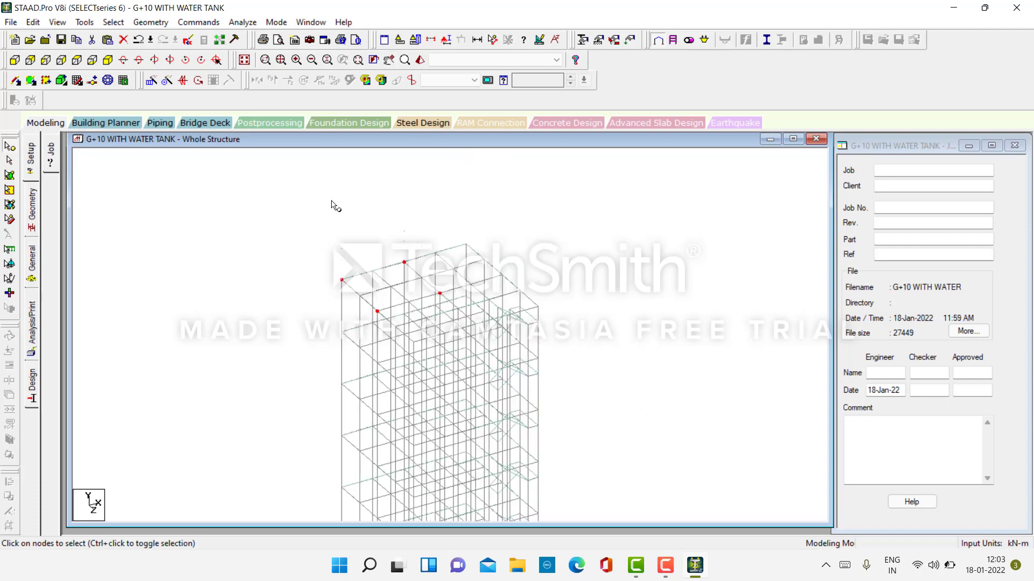
{"action": "left_click_drag", "start_coordinate": [332, 202], "coordinate": [428, 269]}
{"action": "left_click", "coordinate": [194, 225]}
{"action": "left_click", "coordinate": [343, 281]}
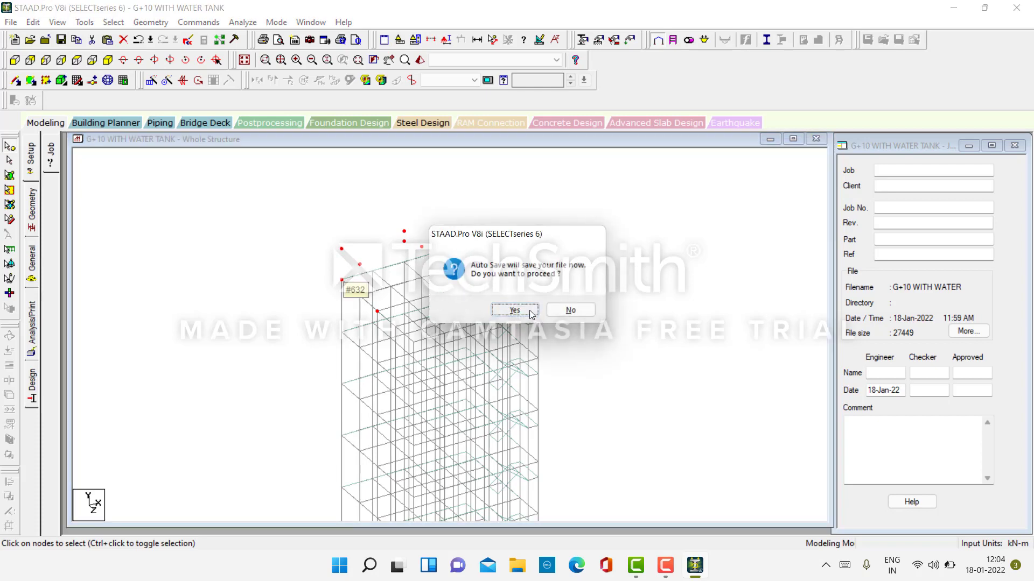
{"action": "left_click", "coordinate": [515, 311]}
{"action": "left_click", "coordinate": [430, 298]}
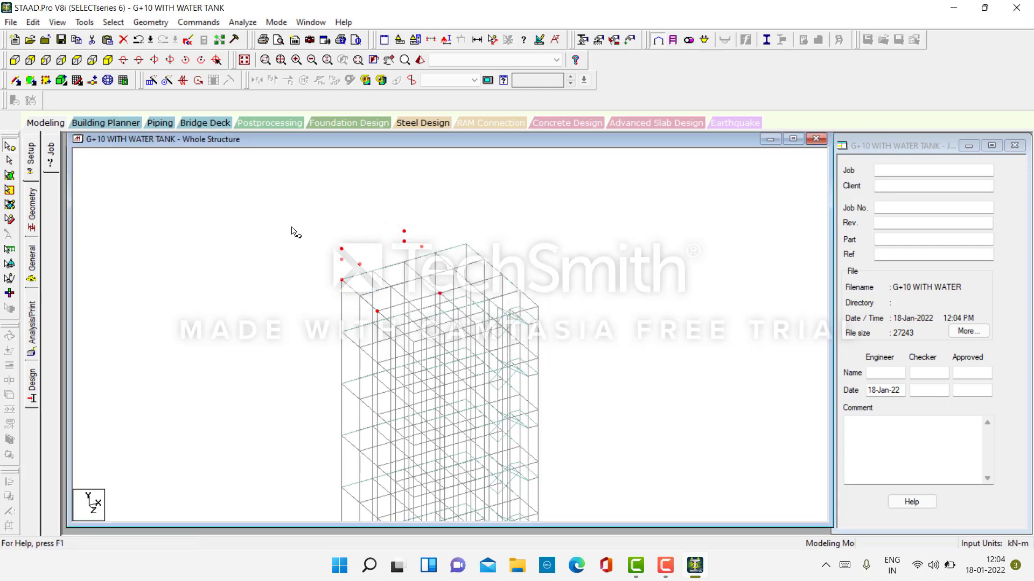
{"action": "left_click", "coordinate": [150, 25]}
{"action": "mouse_move", "coordinate": [182, 153]}
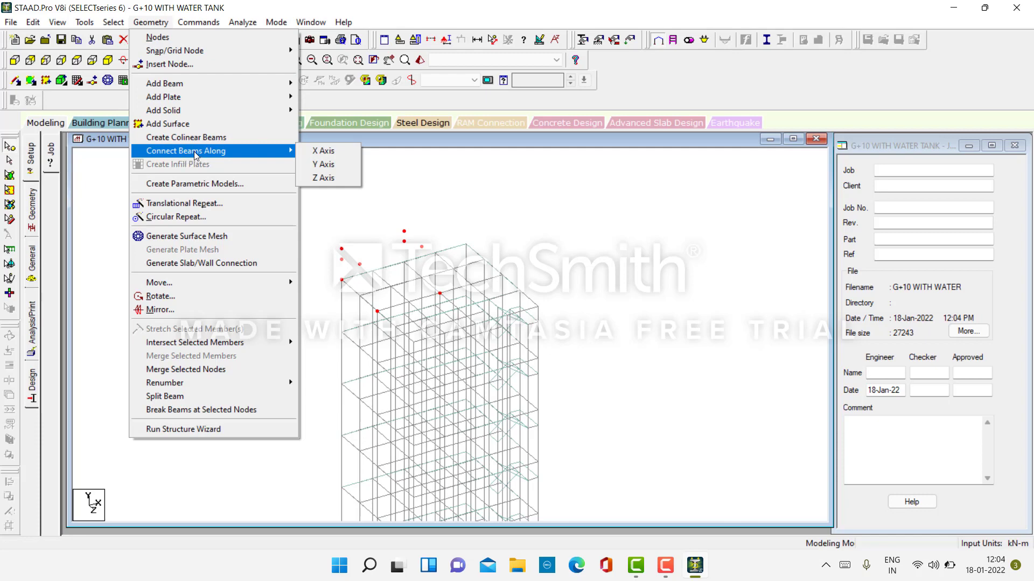
{"action": "left_click", "coordinate": [317, 153]}
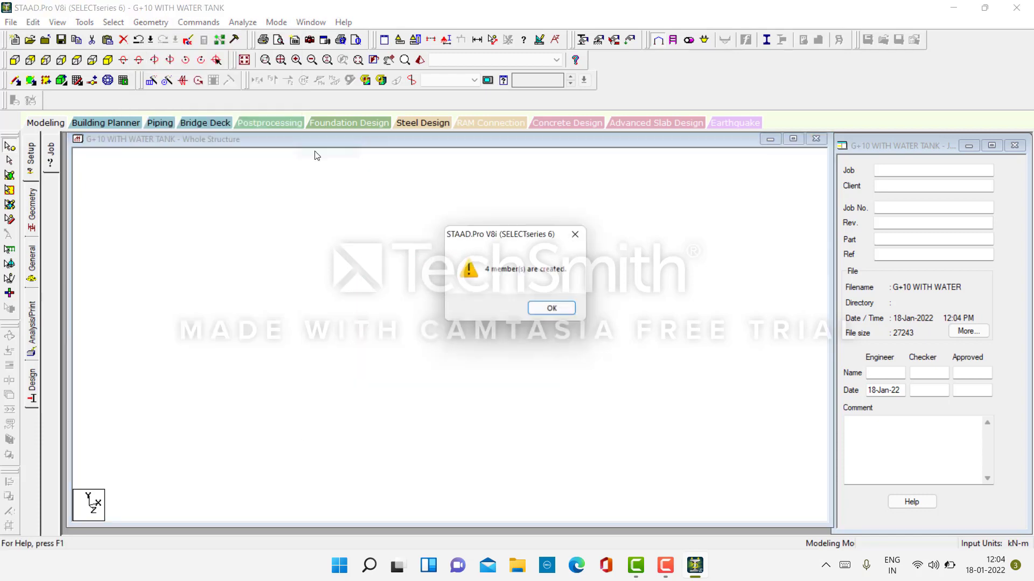
{"action": "left_click", "coordinate": [552, 319]}
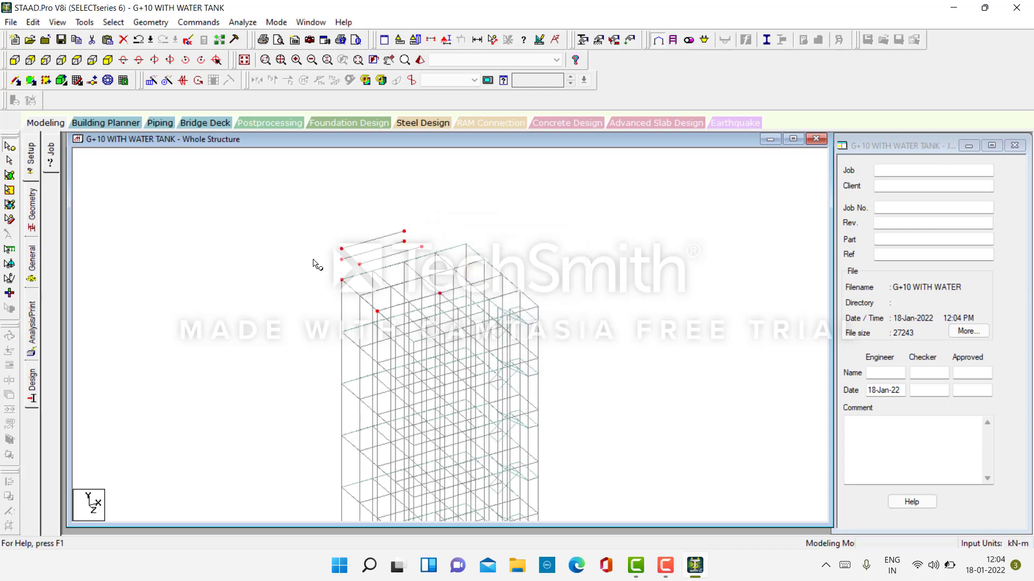
Step: Try connecting the same selected nodes with beams along the Z axis, and undo the connection
{"action": "left_click", "coordinate": [144, 22]}
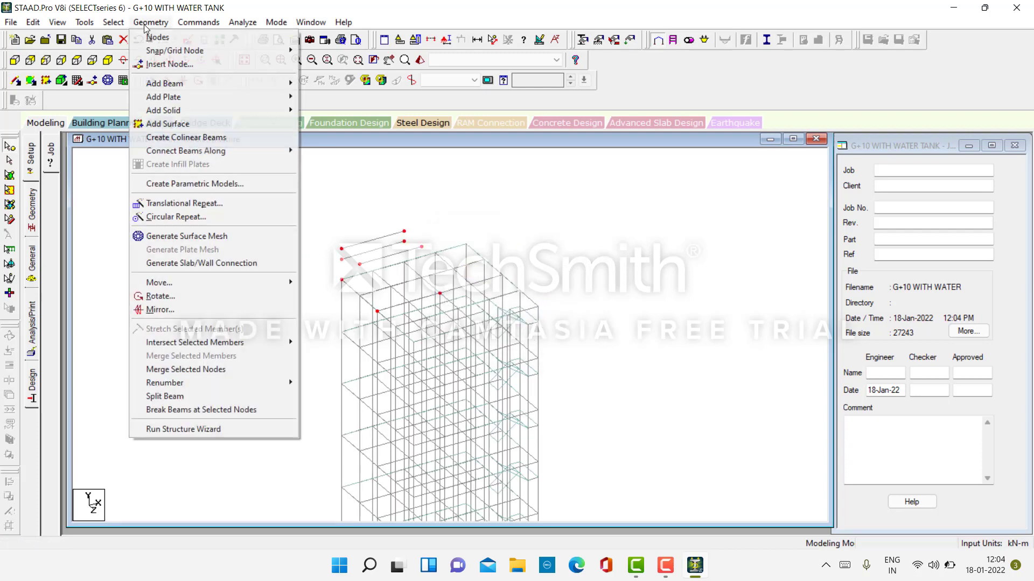
{"action": "mouse_move", "coordinate": [204, 153]}
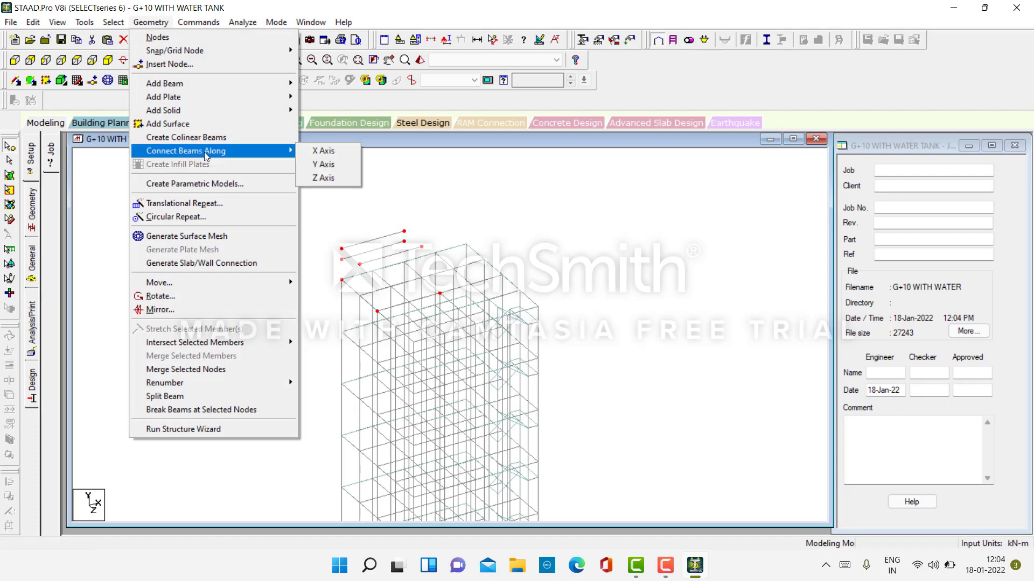
{"action": "left_click", "coordinate": [318, 178]}
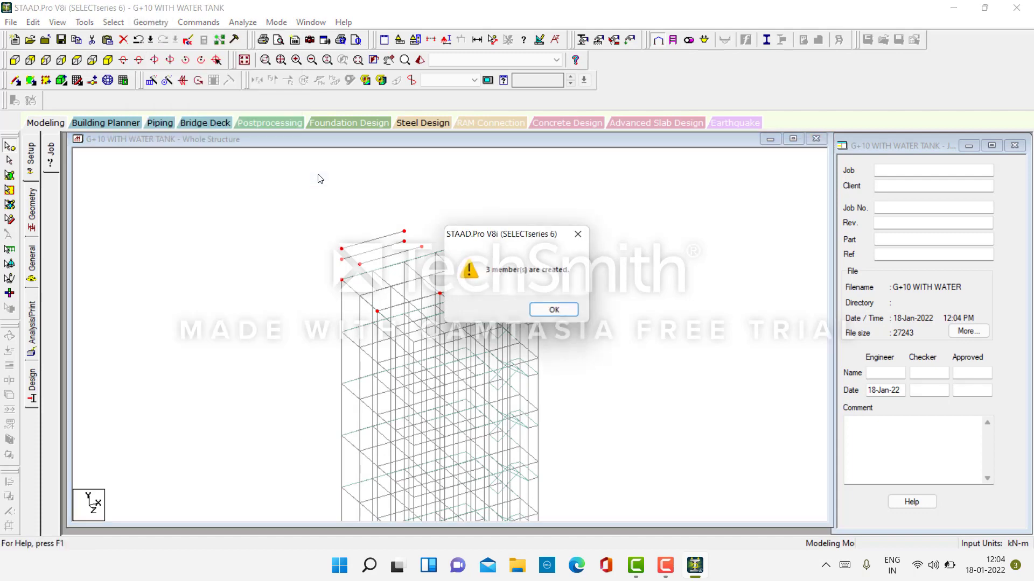
{"action": "left_click", "coordinate": [565, 315]}
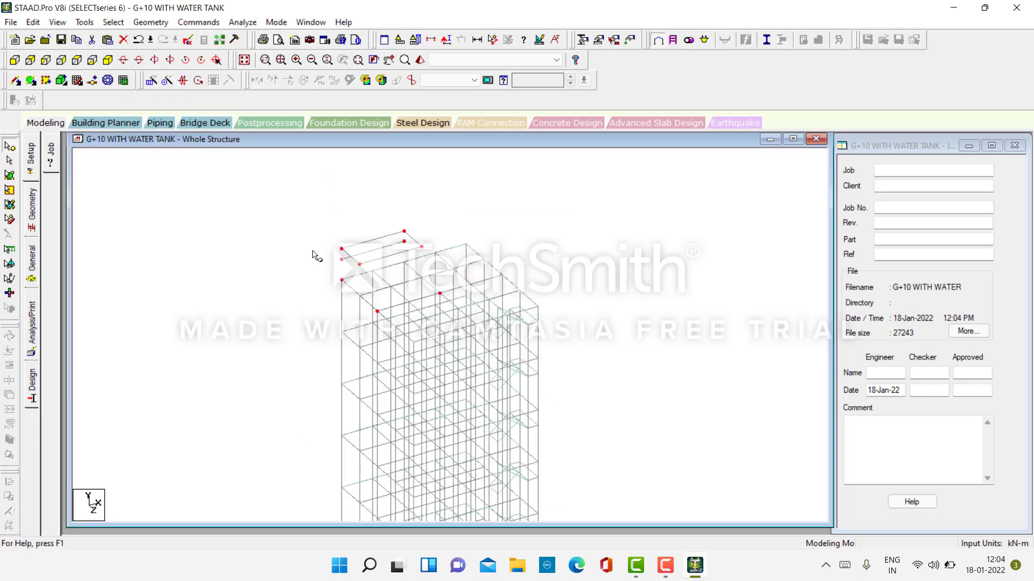
{"action": "key", "text": "ctrl+z"}
{"action": "left_click", "coordinate": [665, 565]}
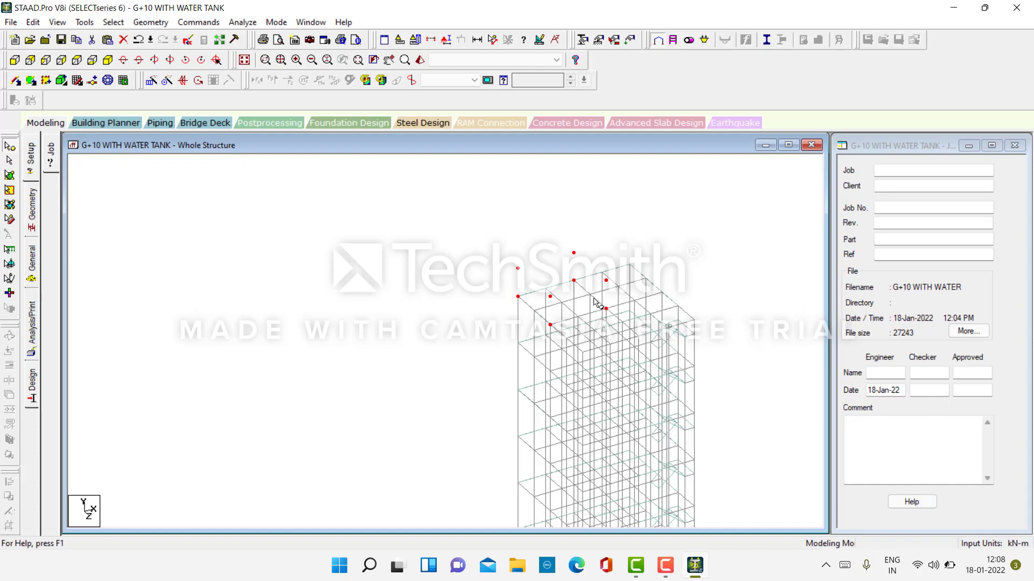
Step: Connect the four raised tank nodes and the four roof nodes beneath them with beams along the X axis
{"action": "left_click", "coordinate": [154, 24]}
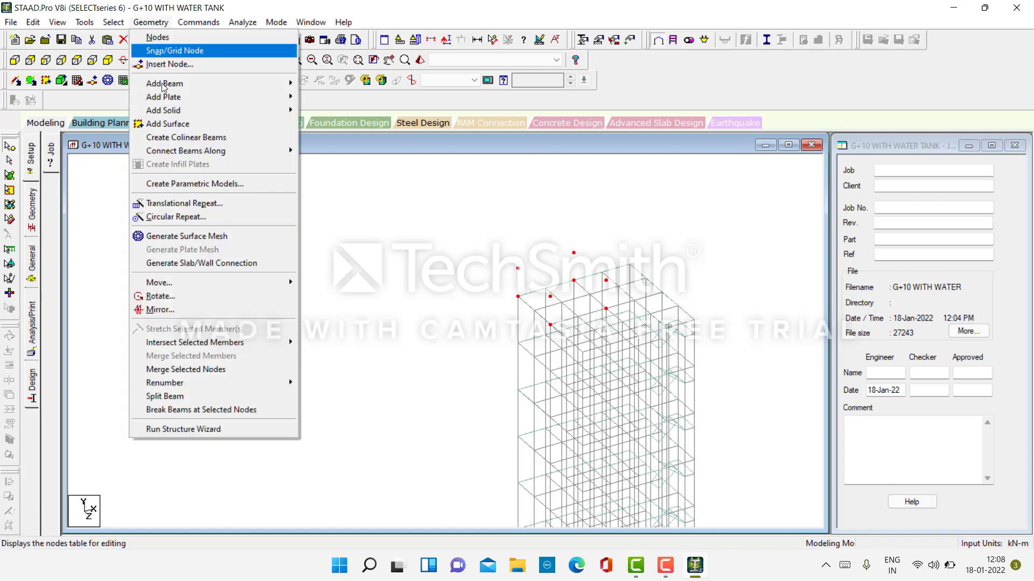
{"action": "mouse_move", "coordinate": [203, 157]}
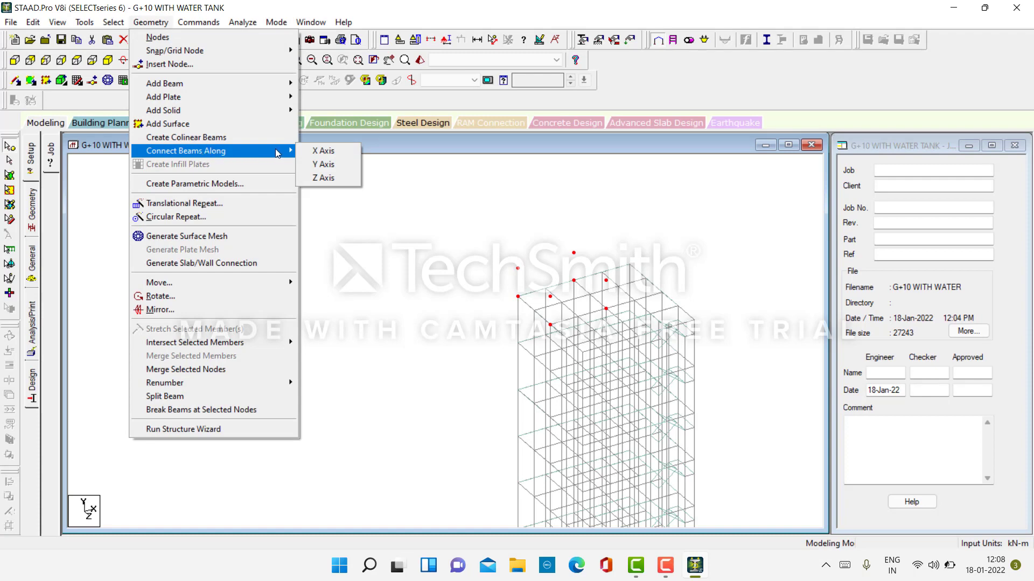
{"action": "left_click", "coordinate": [313, 151]}
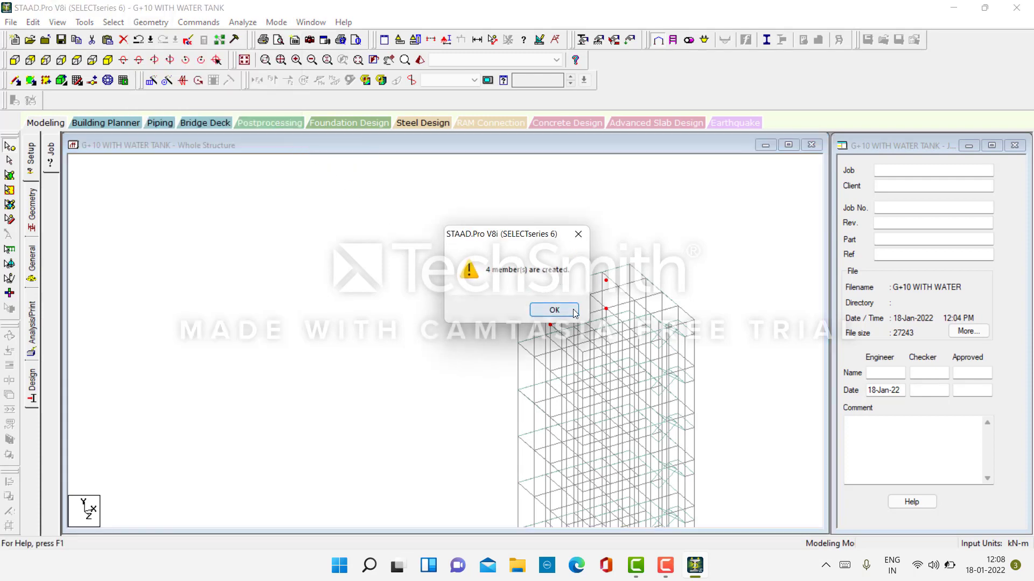
{"action": "left_click", "coordinate": [555, 310]}
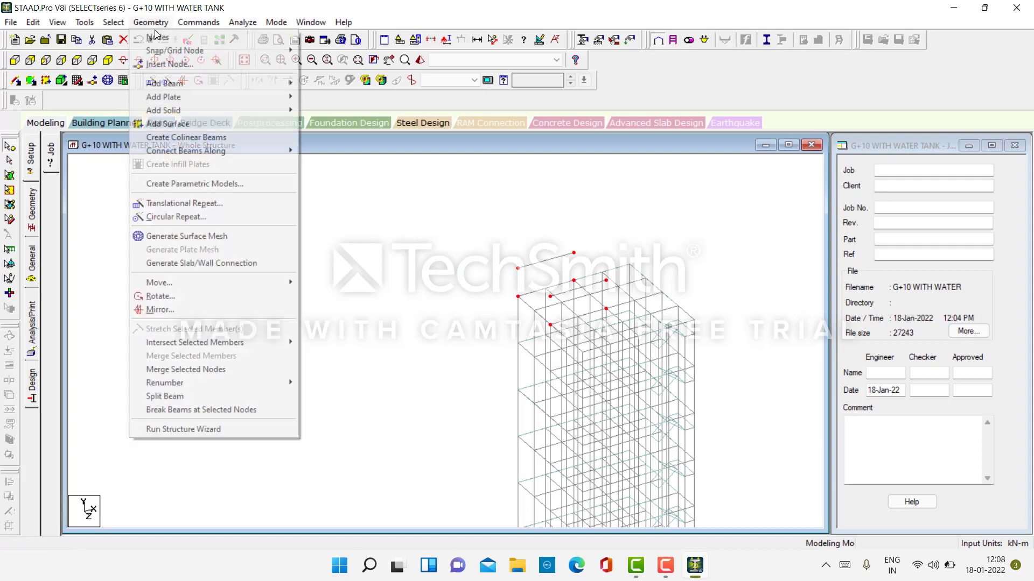
Step: Connect the selected tank nodes and roof nodes with beams along the Y axis and along the Z axis
{"action": "left_click", "coordinate": [151, 22]}
{"action": "mouse_move", "coordinate": [218, 150]}
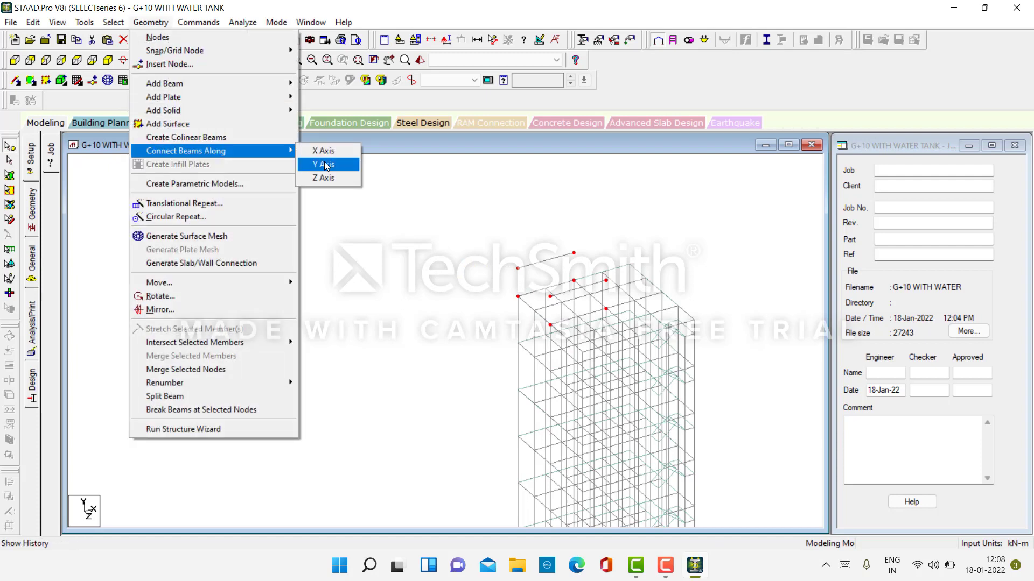
{"action": "left_click", "coordinate": [323, 164]}
{"action": "left_click", "coordinate": [557, 311]}
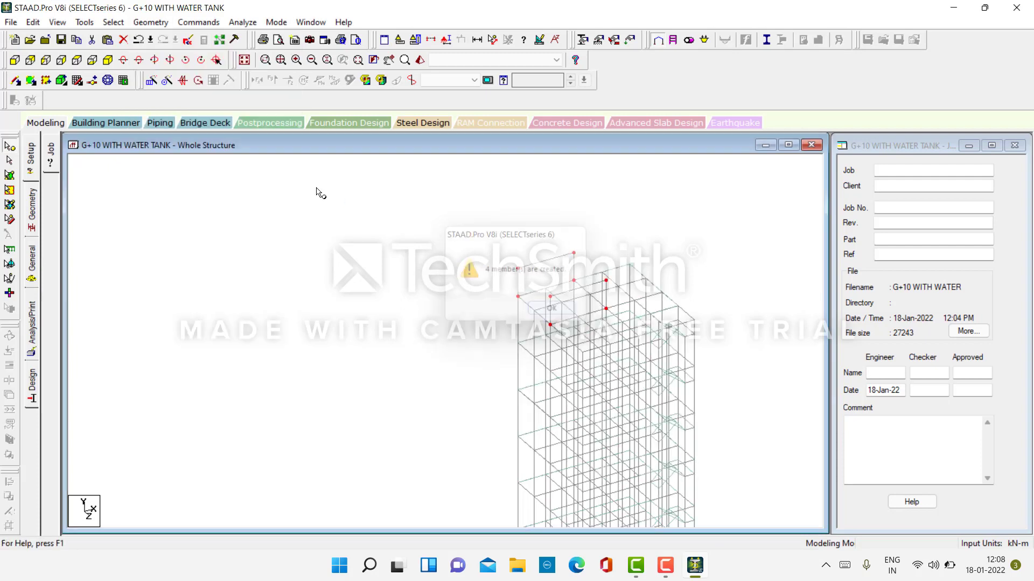
{"action": "left_click", "coordinate": [154, 22]}
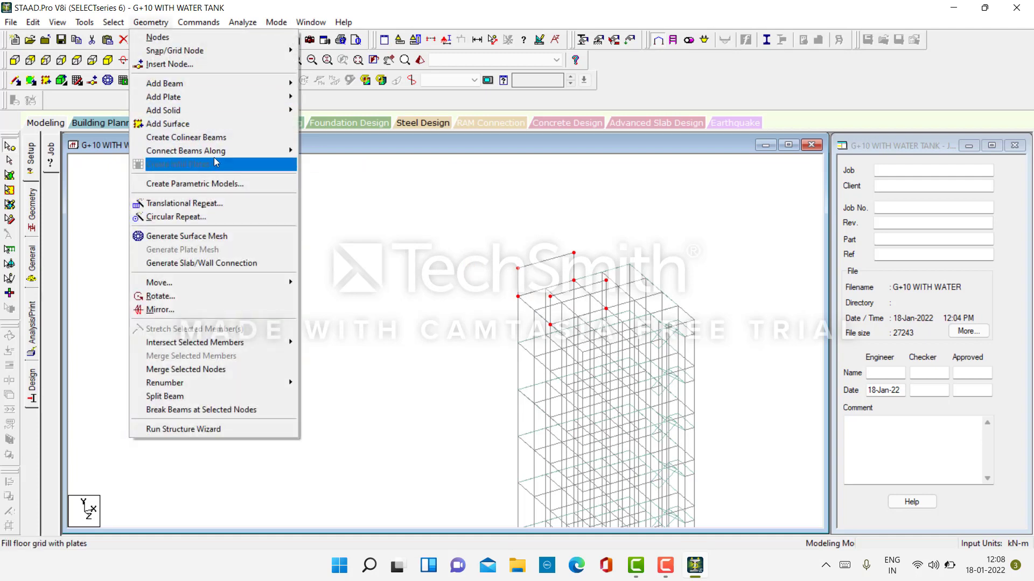
{"action": "mouse_move", "coordinate": [215, 151]}
{"action": "left_click", "coordinate": [319, 178]}
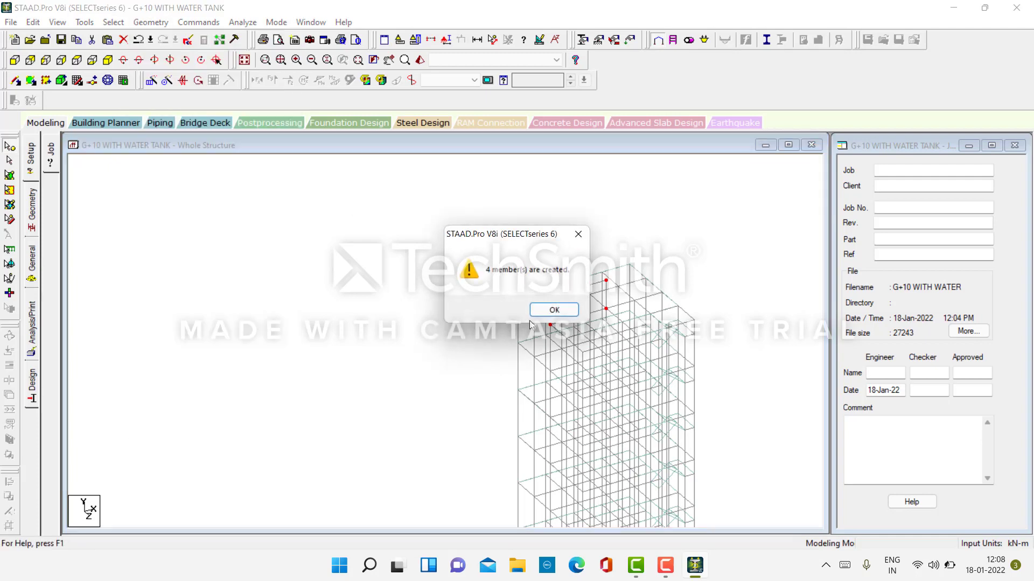
{"action": "left_click", "coordinate": [550, 311]}
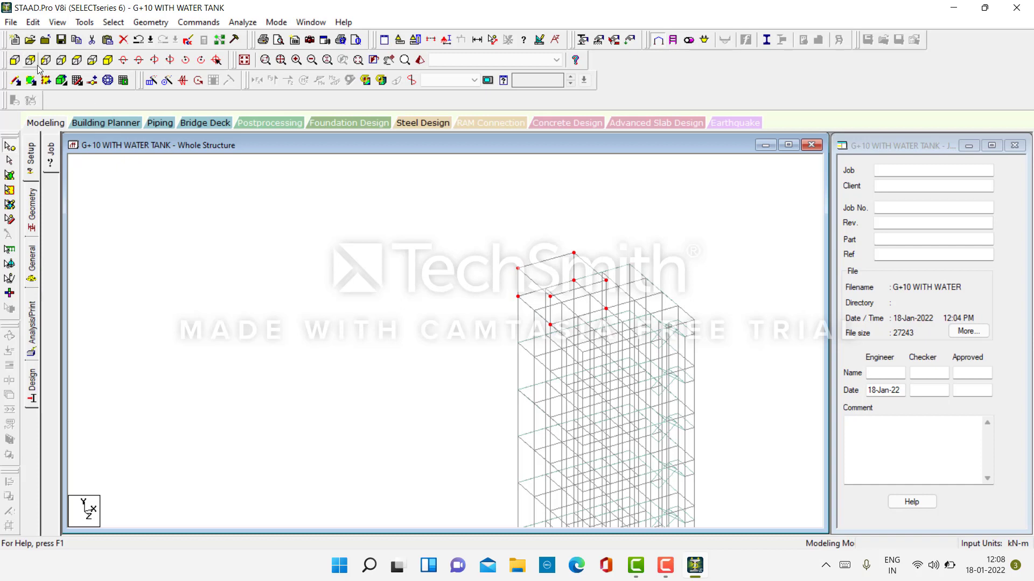
Step: Add a four-noded plate as the tank's rear wall, between its two rear raised nodes and the roof nodes beneath them
{"action": "left_click", "coordinate": [31, 80]}
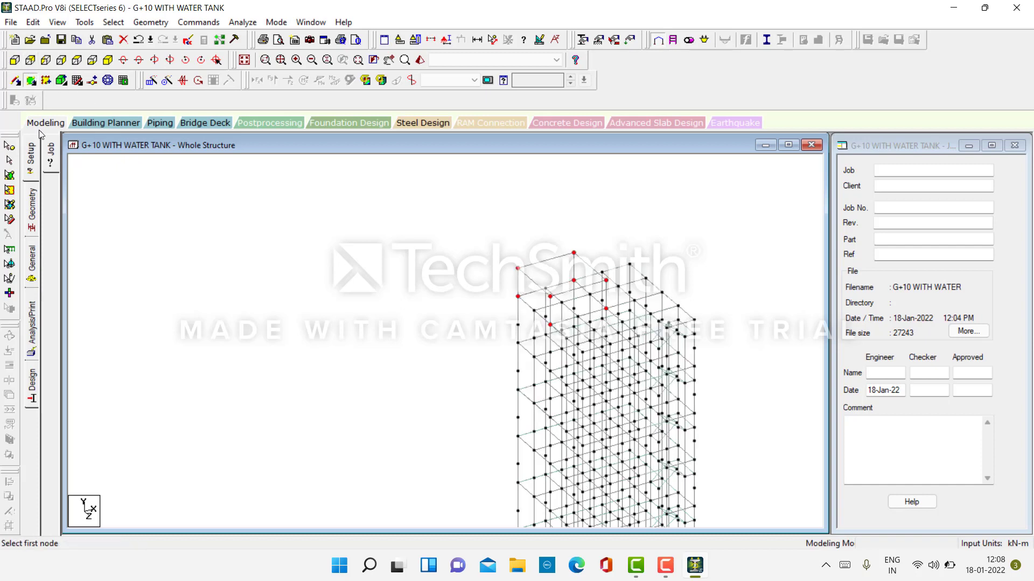
{"action": "left_click", "coordinate": [518, 268]}
{"action": "left_click", "coordinate": [573, 253]}
{"action": "left_click", "coordinate": [573, 281]}
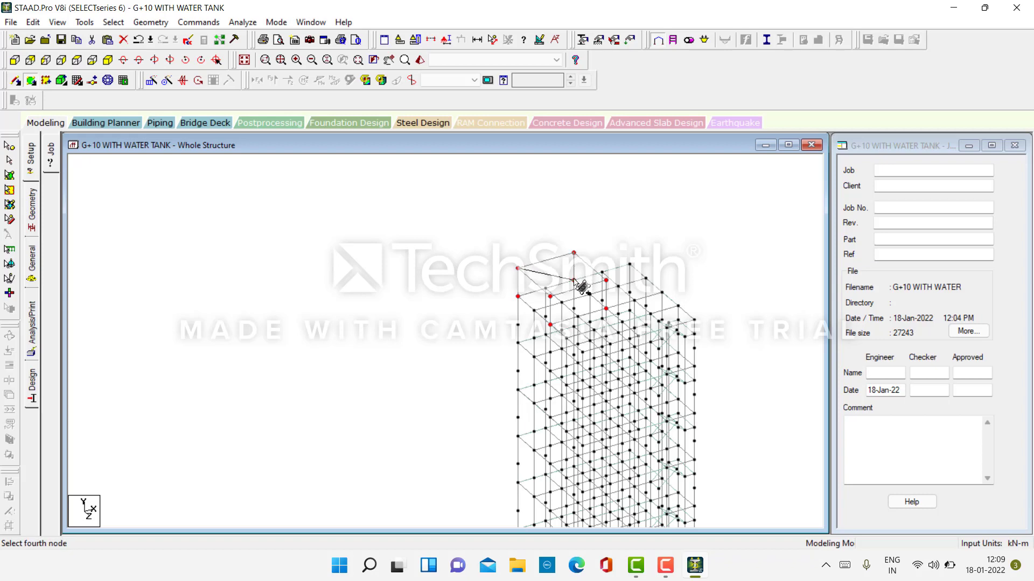
{"action": "left_click", "coordinate": [517, 296]}
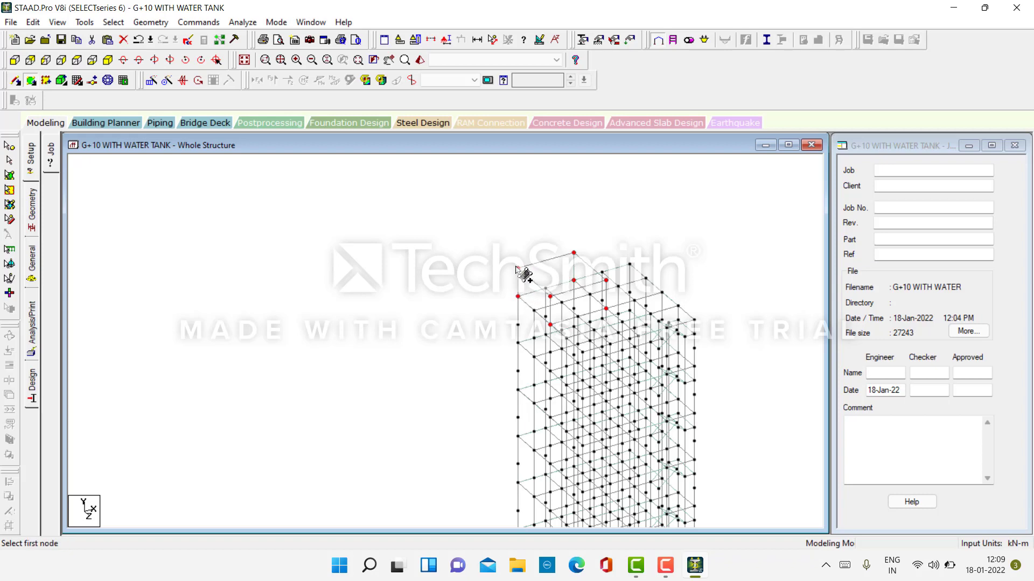
Step: Add a four-noded plate as the tank's side wall at the building's corner, between the raised nodes and roof nodes
{"action": "left_click", "coordinate": [518, 268]}
{"action": "left_click", "coordinate": [550, 325]}
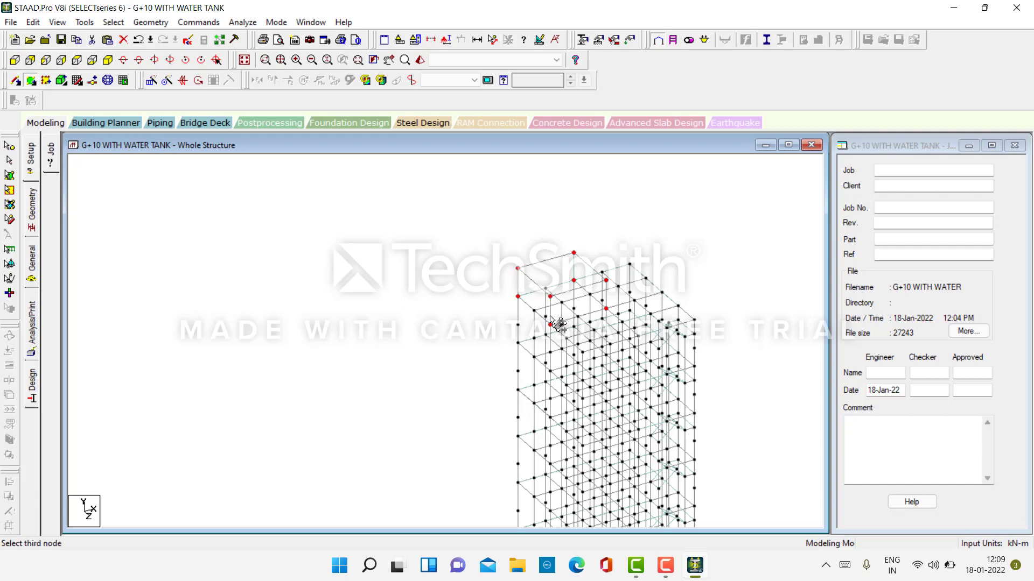
{"action": "left_click", "coordinate": [550, 325]}
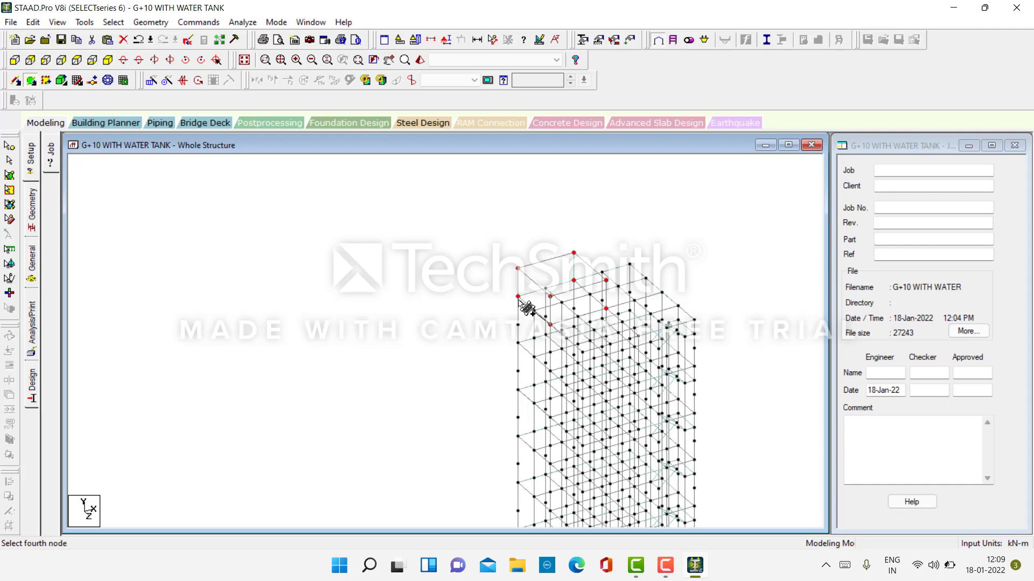
{"action": "left_click", "coordinate": [518, 296]}
Step: Add a four-noded plate as the tank floor through the four roof-level corner nodes
{"action": "left_click", "coordinate": [518, 295]}
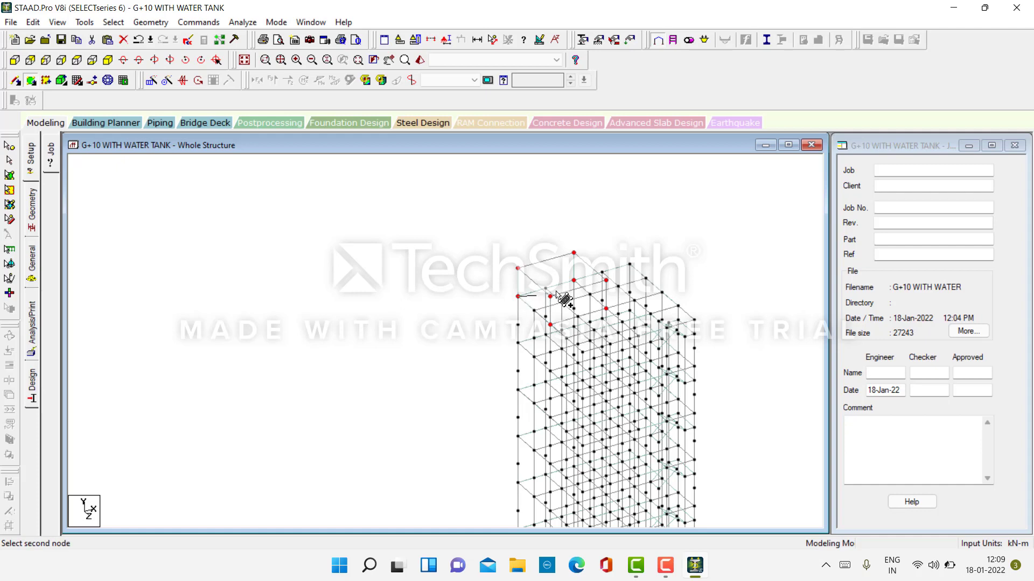
{"action": "left_click", "coordinate": [573, 280]}
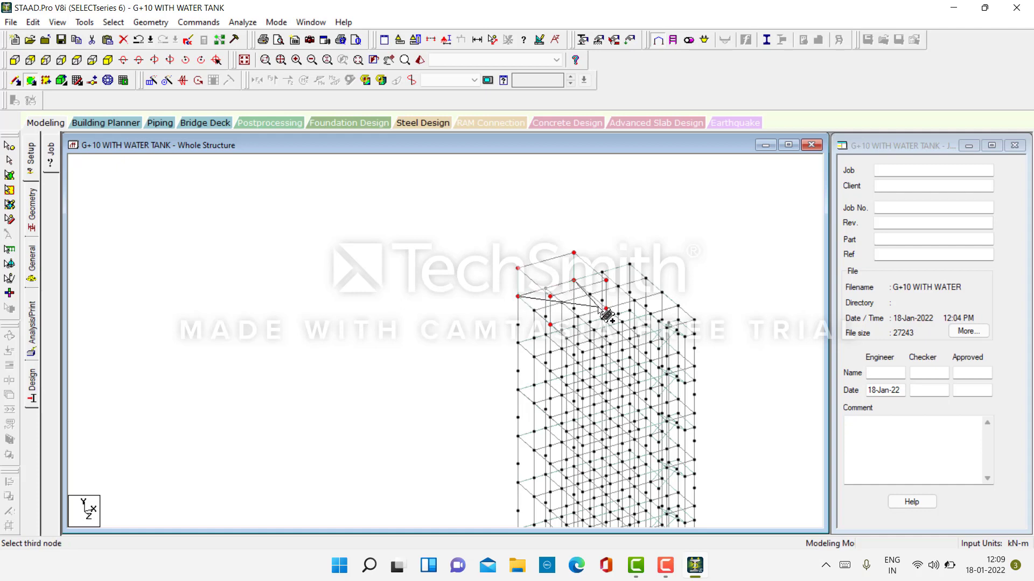
{"action": "left_click", "coordinate": [606, 309]}
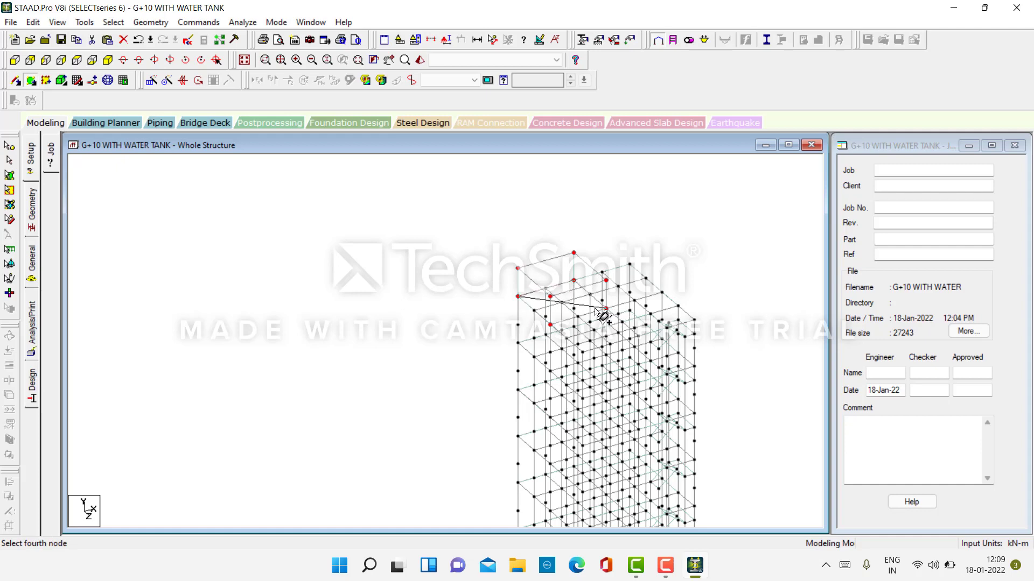
{"action": "left_click", "coordinate": [551, 325]}
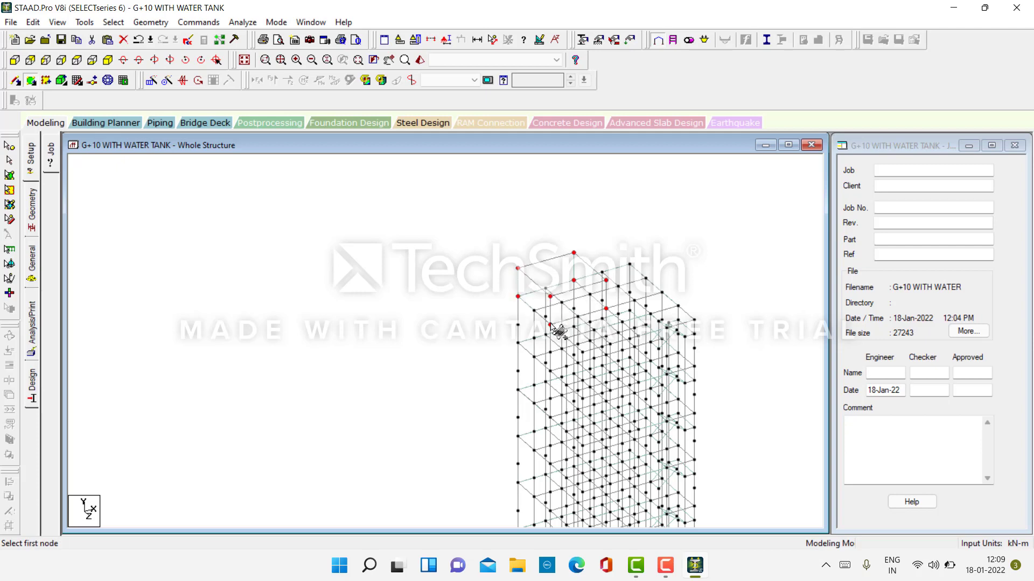
Step: Add a four-noded plate as the tank's front wall, accepting the auto save and saving the structure along the way
{"action": "left_click", "coordinate": [551, 326]}
{"action": "left_click", "coordinate": [549, 295]}
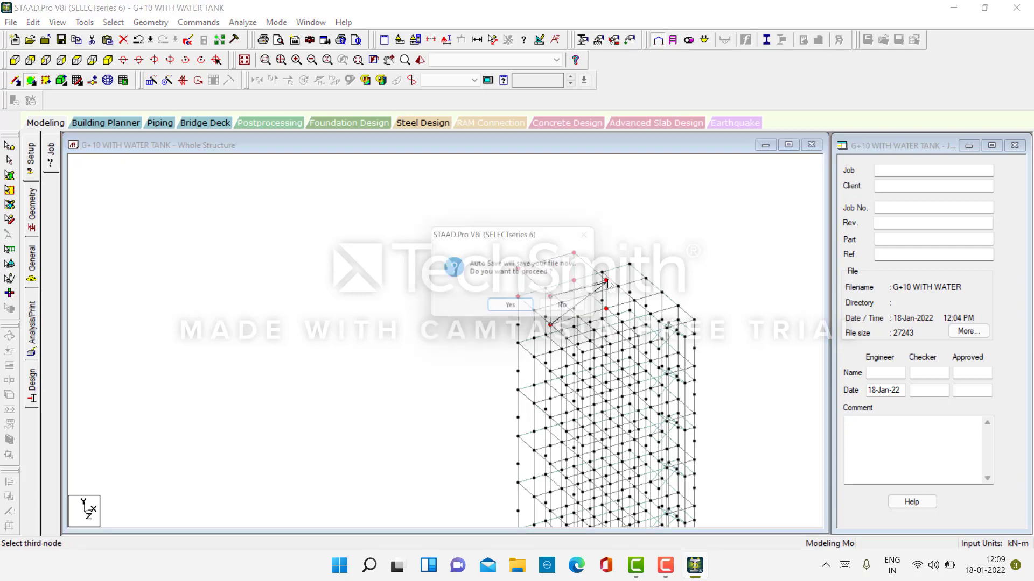
{"action": "left_click", "coordinate": [554, 311]}
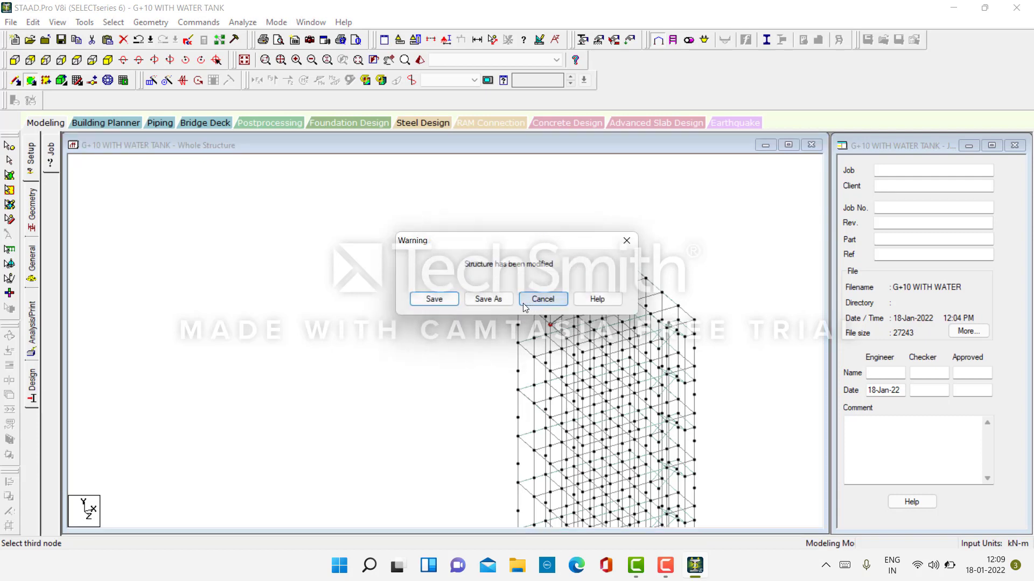
{"action": "left_click", "coordinate": [434, 300]}
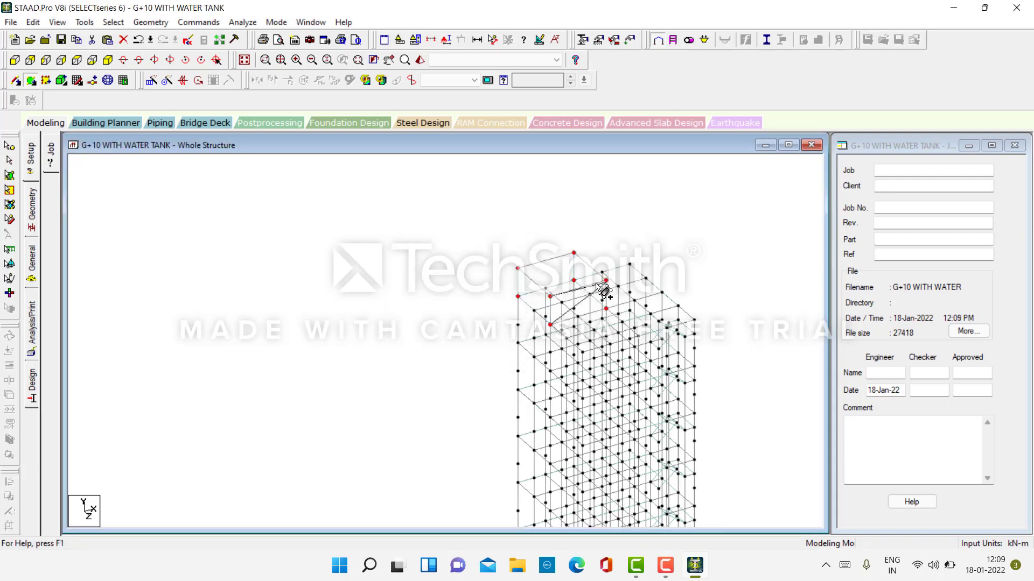
{"action": "left_click", "coordinate": [607, 281]}
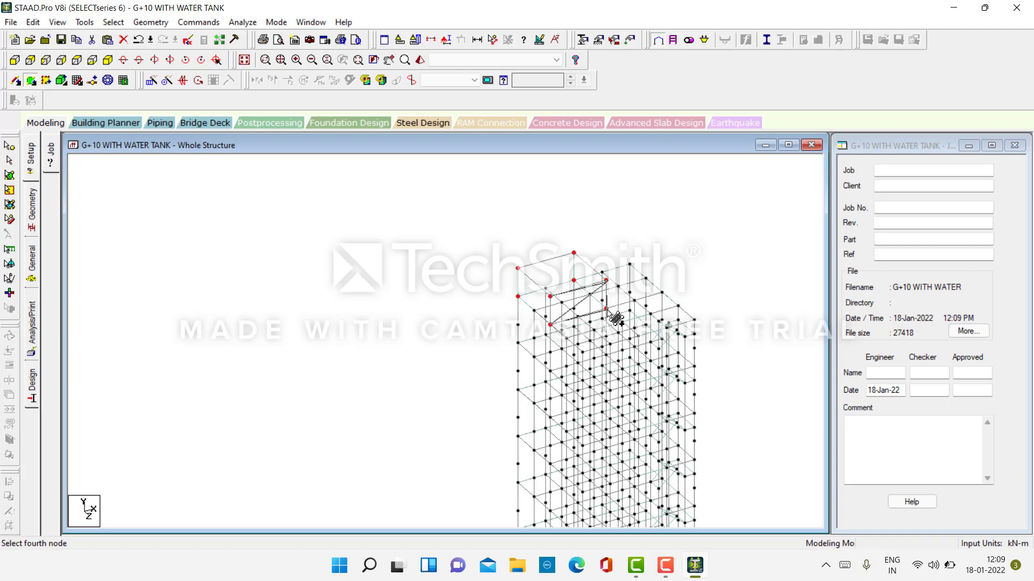
{"action": "left_click", "coordinate": [606, 309]}
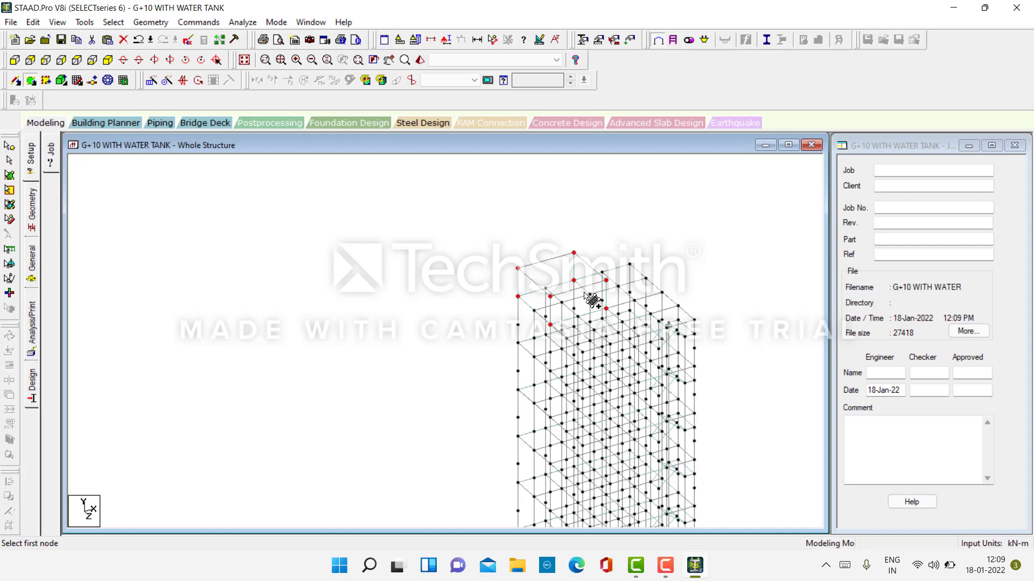
Step: Select the tank's floor, side wall and front wall plates and examine them from different angles in a 3D rendered view
{"action": "left_click", "coordinate": [418, 60]}
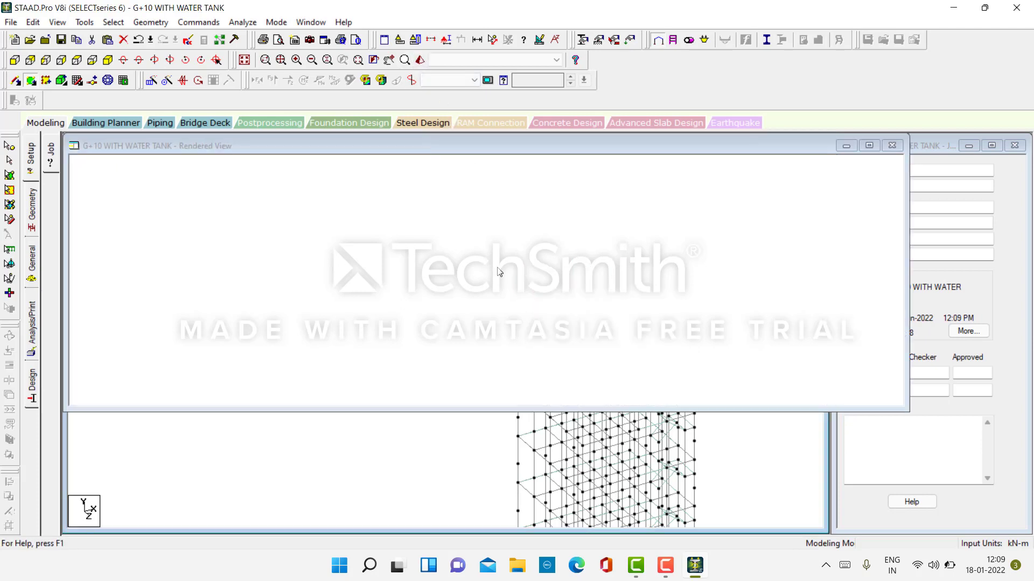
{"action": "left_click", "coordinate": [894, 145]}
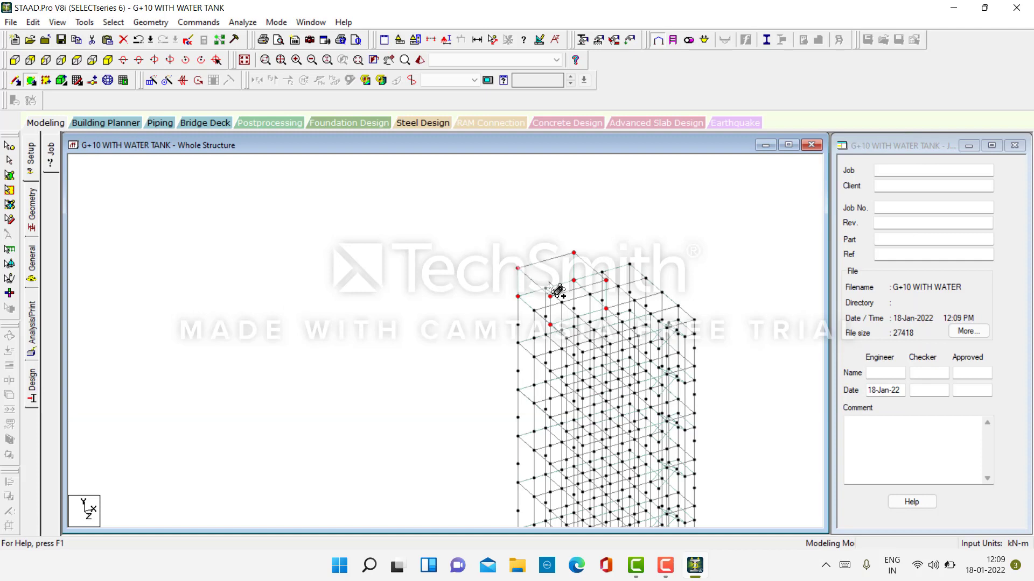
{"action": "left_click", "coordinate": [9, 176]}
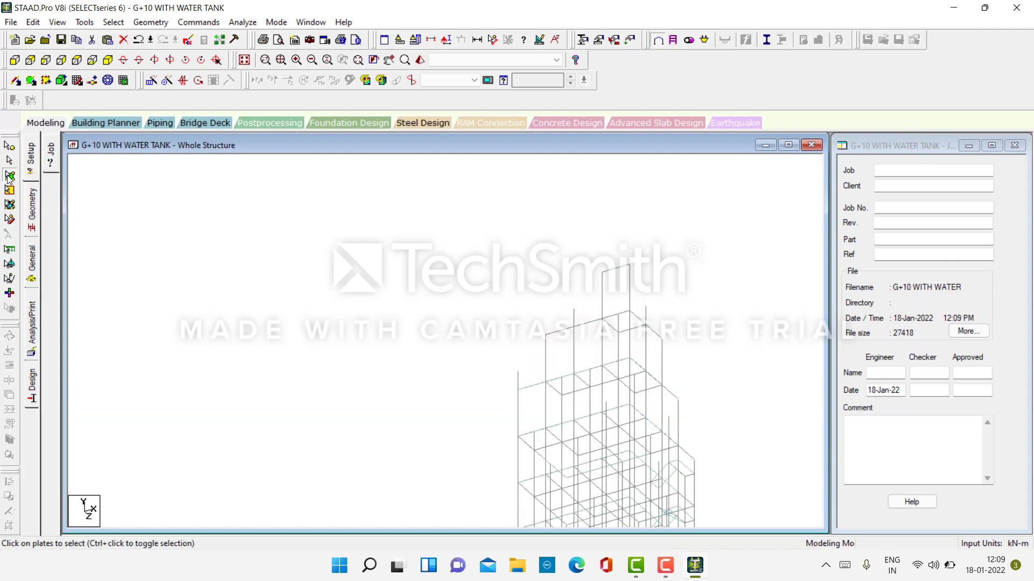
{"action": "left_click_drag", "start_coordinate": [482, 240], "coordinate": [634, 343]}
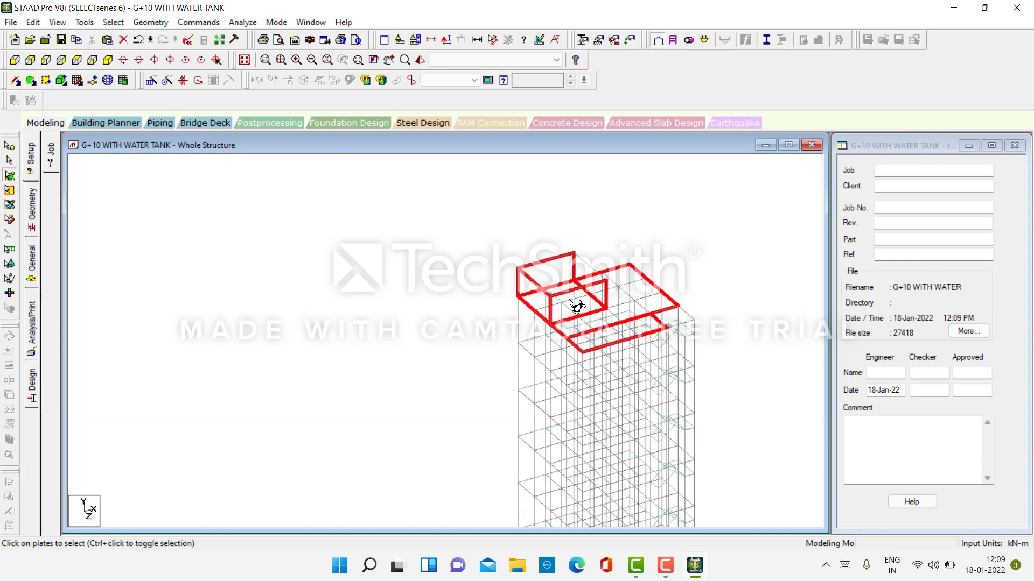
{"action": "left_click", "coordinate": [582, 258]}
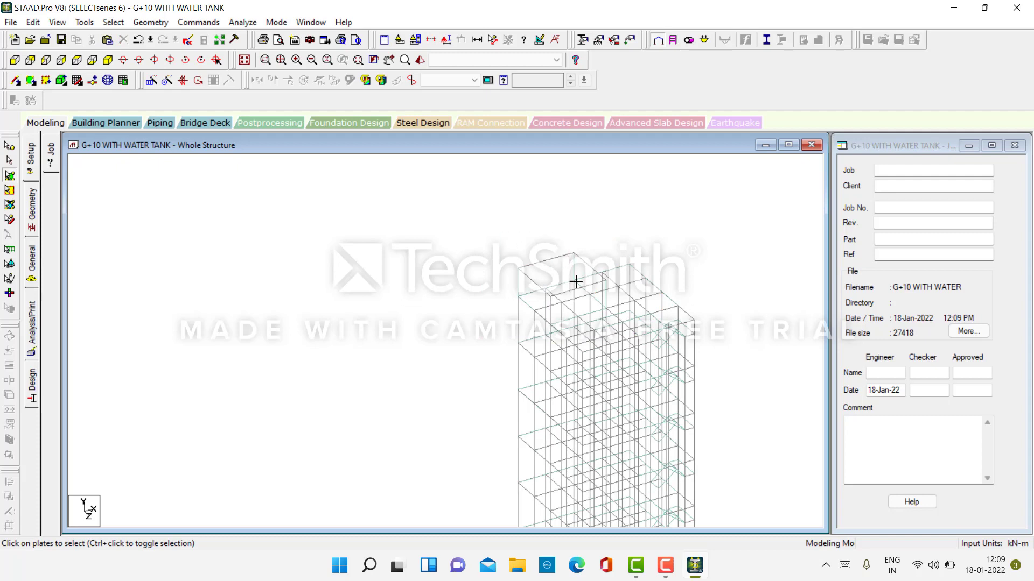
{"action": "left_click_drag", "start_coordinate": [575, 282], "coordinate": [578, 296]}
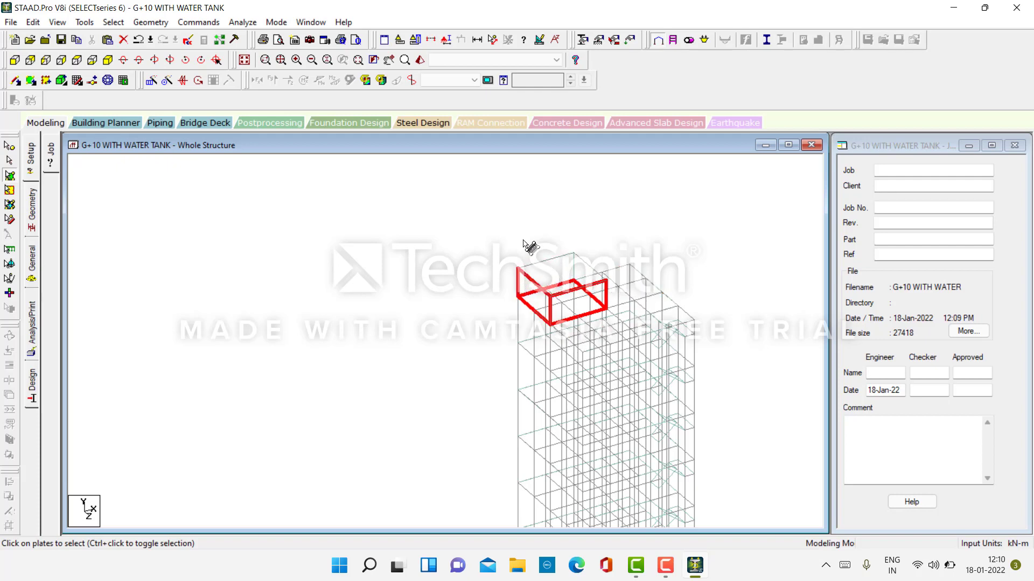
{"action": "left_click", "coordinate": [420, 59]}
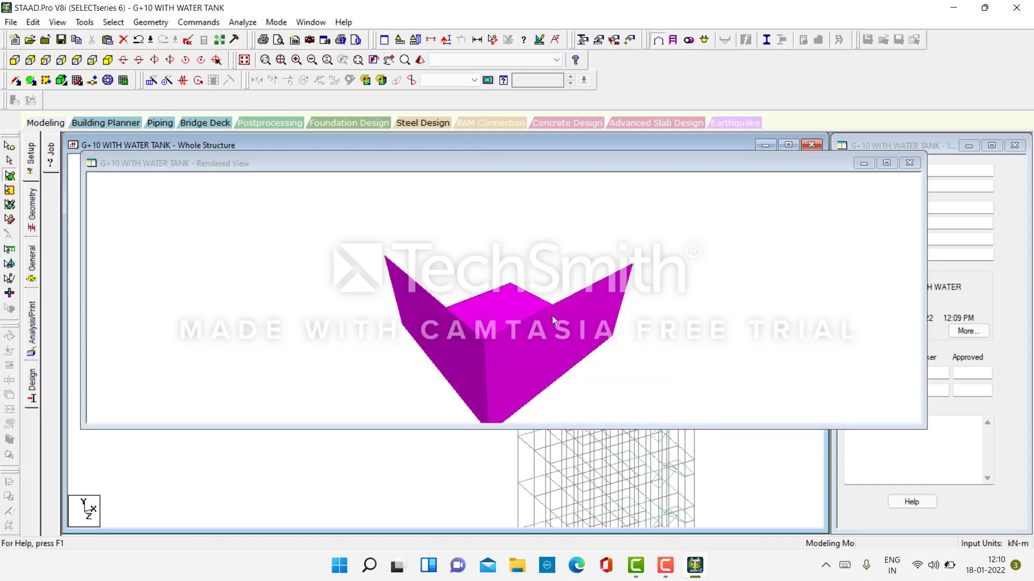
{"action": "left_click_drag", "start_coordinate": [527, 352], "coordinate": [442, 366]}
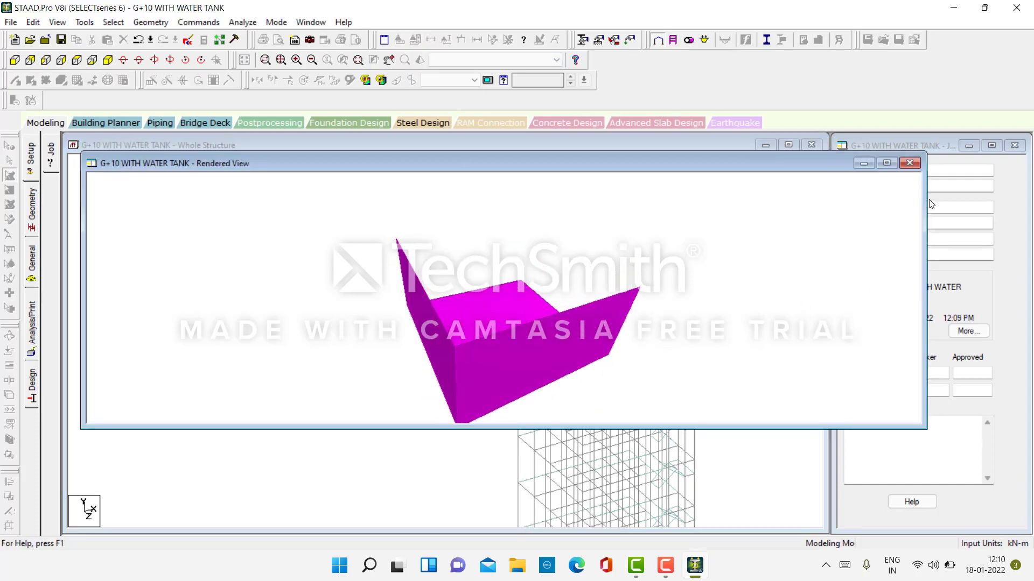
{"action": "left_click", "coordinate": [910, 162]}
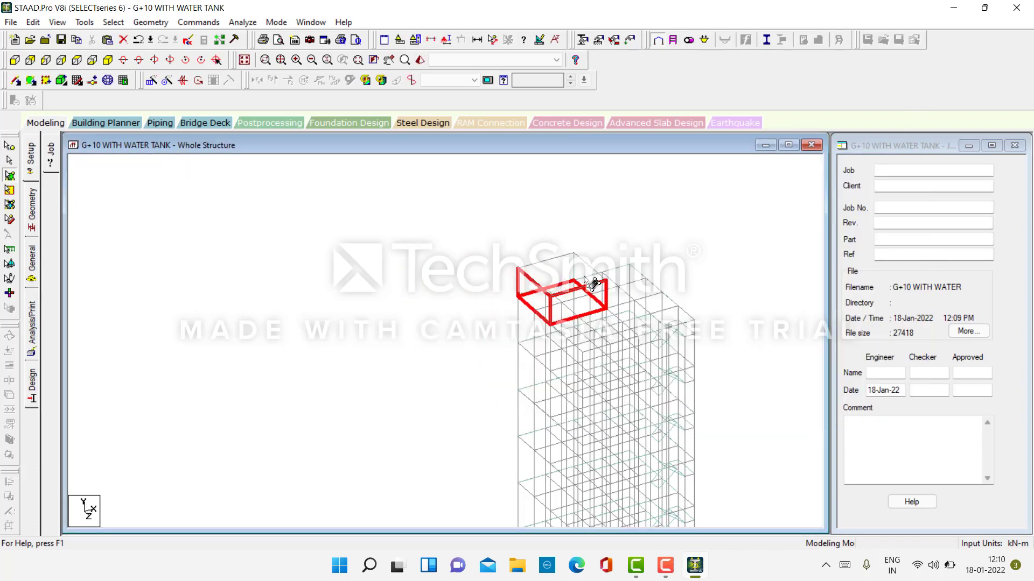
Step: Add a four-noded plate as the tank's top cover through the four raised corner nodes
{"action": "left_click", "coordinate": [32, 81]}
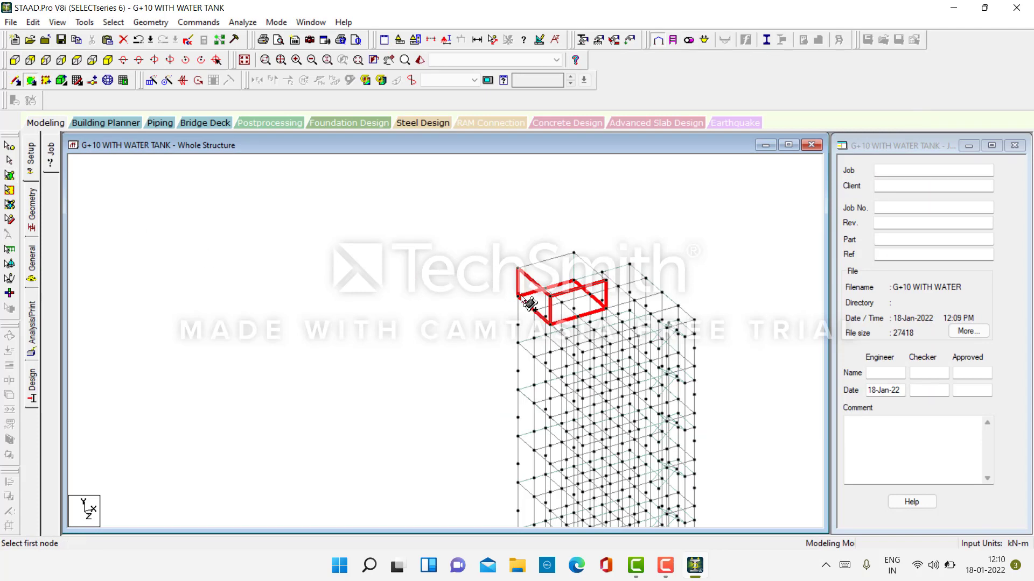
{"action": "left_click", "coordinate": [518, 268]}
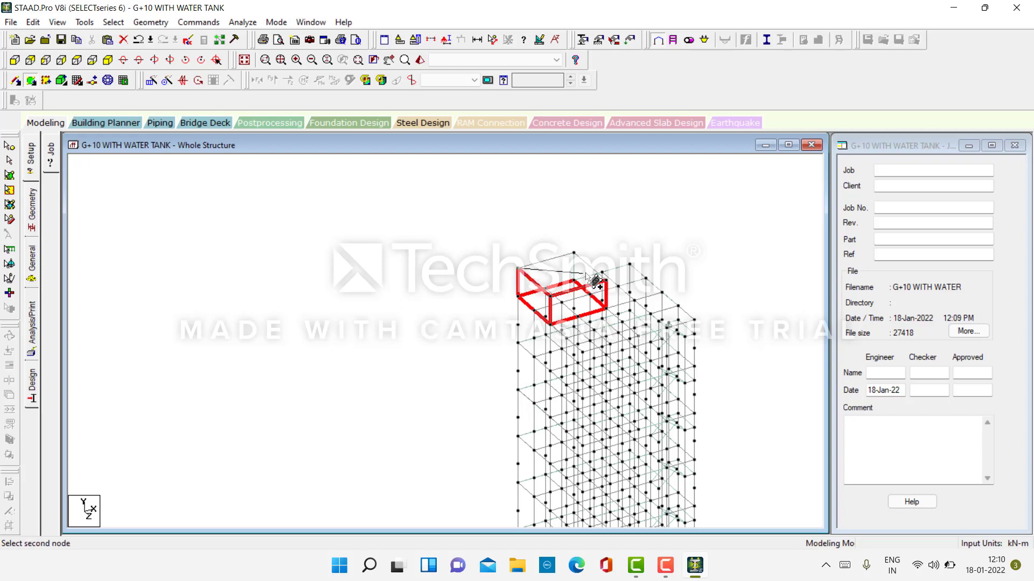
{"action": "left_click", "coordinate": [573, 252]}
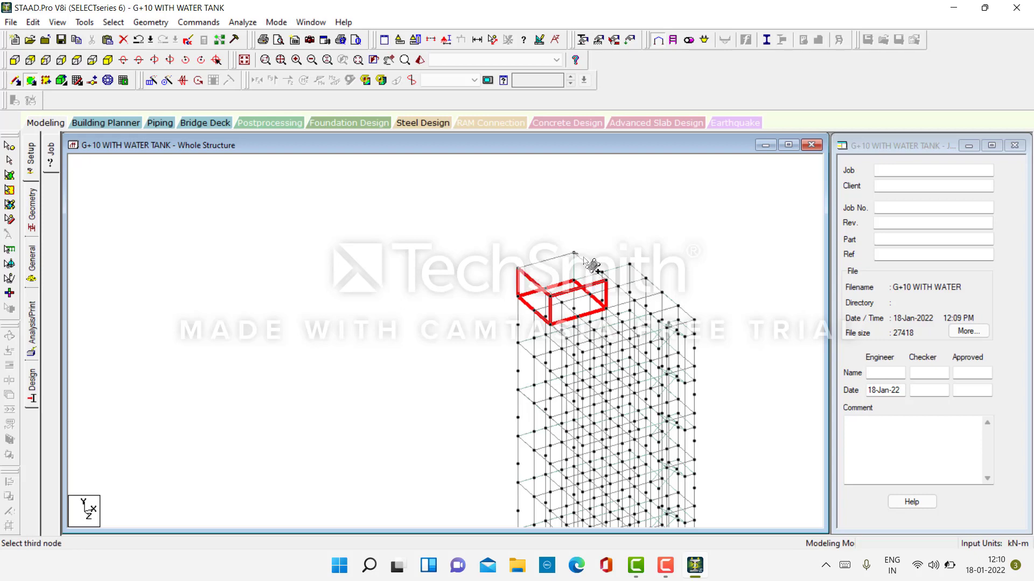
{"action": "left_click", "coordinate": [601, 273]}
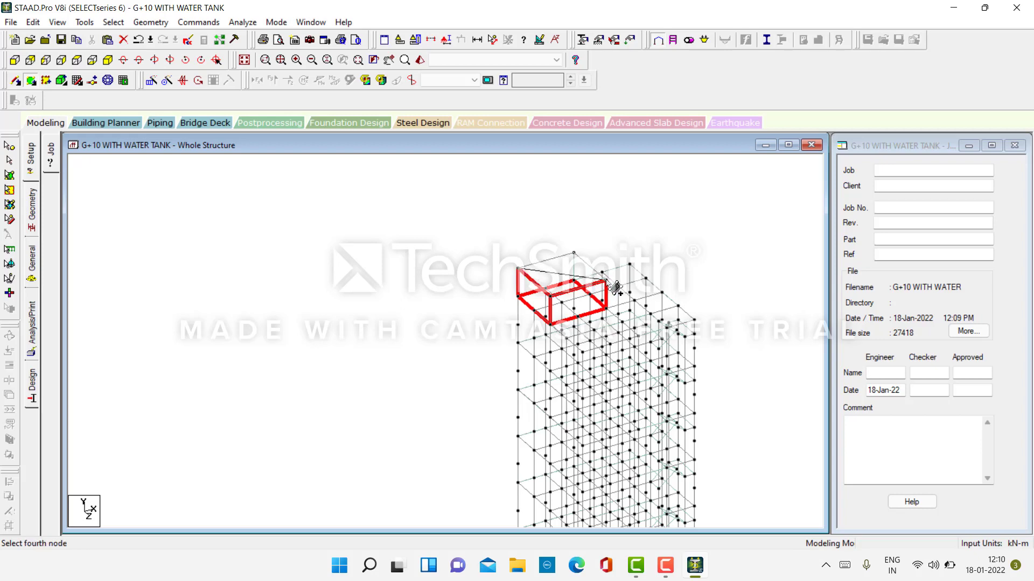
{"action": "left_click", "coordinate": [548, 294]}
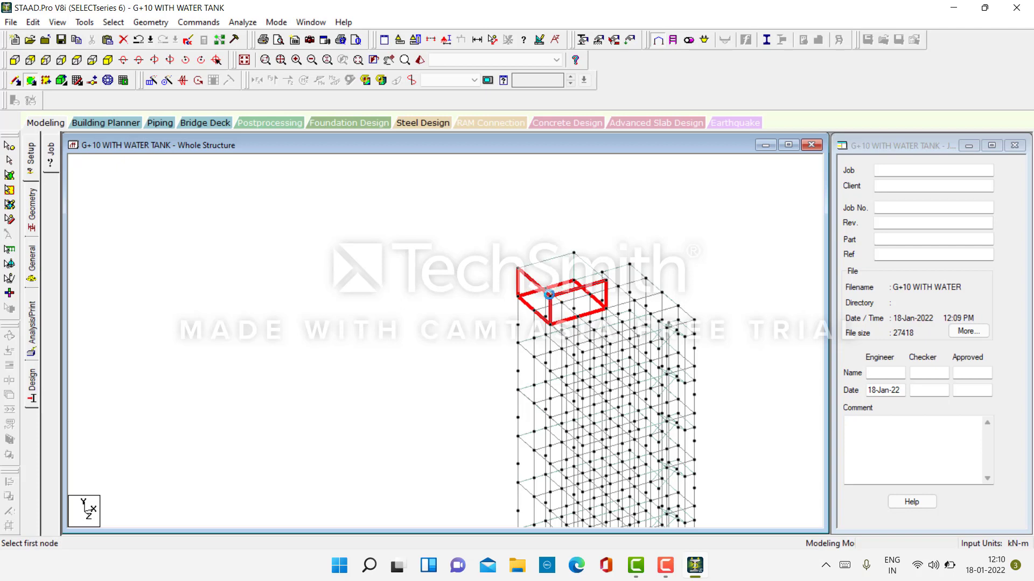
Step: Add a four-noded plate as the tank's rear wall between its upper and roof-level corner nodes
{"action": "left_click", "coordinate": [517, 267]}
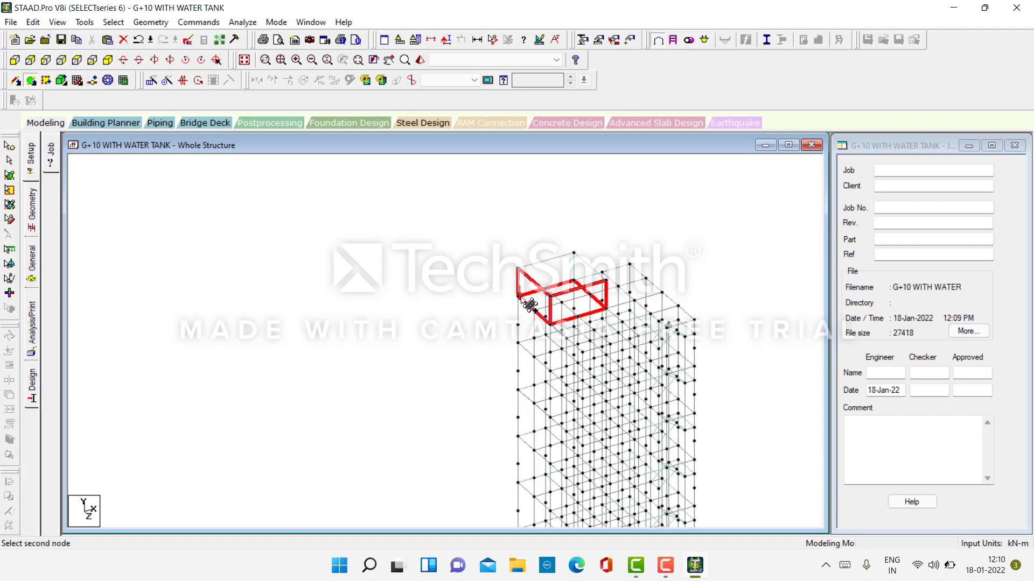
{"action": "left_click", "coordinate": [518, 295]}
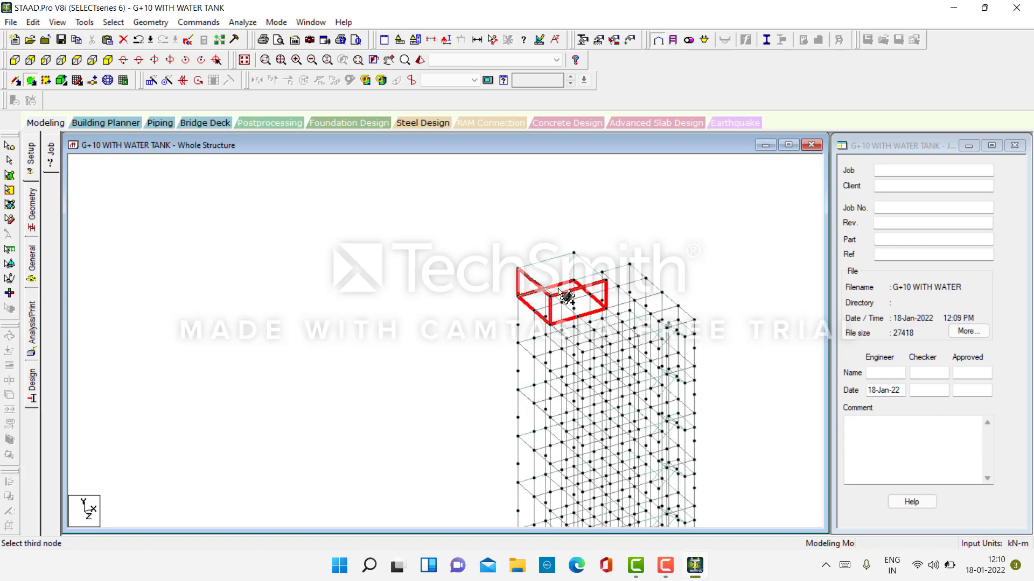
{"action": "left_click", "coordinate": [574, 281]}
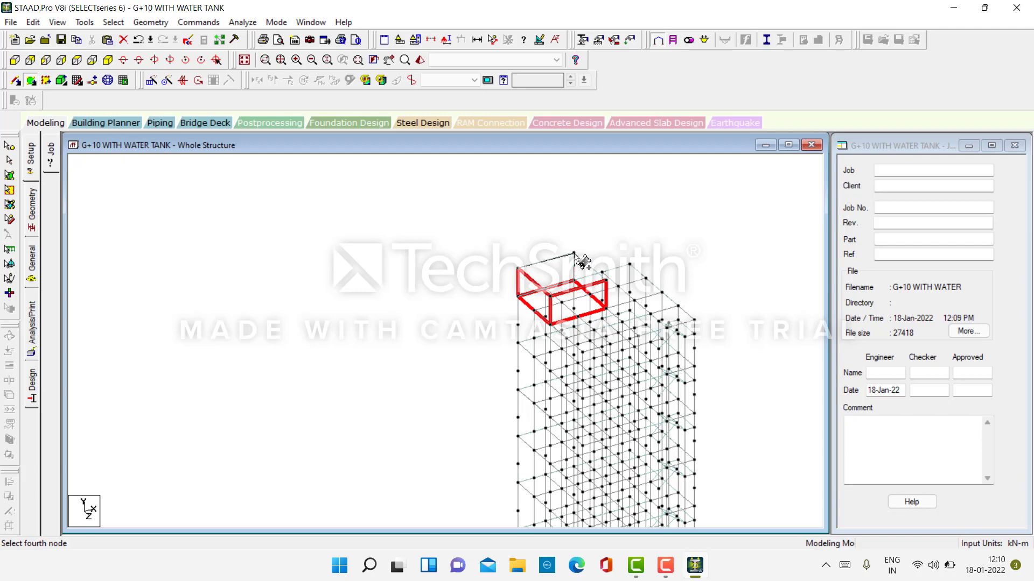
{"action": "left_click", "coordinate": [574, 254]}
Step: Add a four-noded plate as the tank's right side wall between its upper and roof-level corner nodes
{"action": "left_click", "coordinate": [574, 254]}
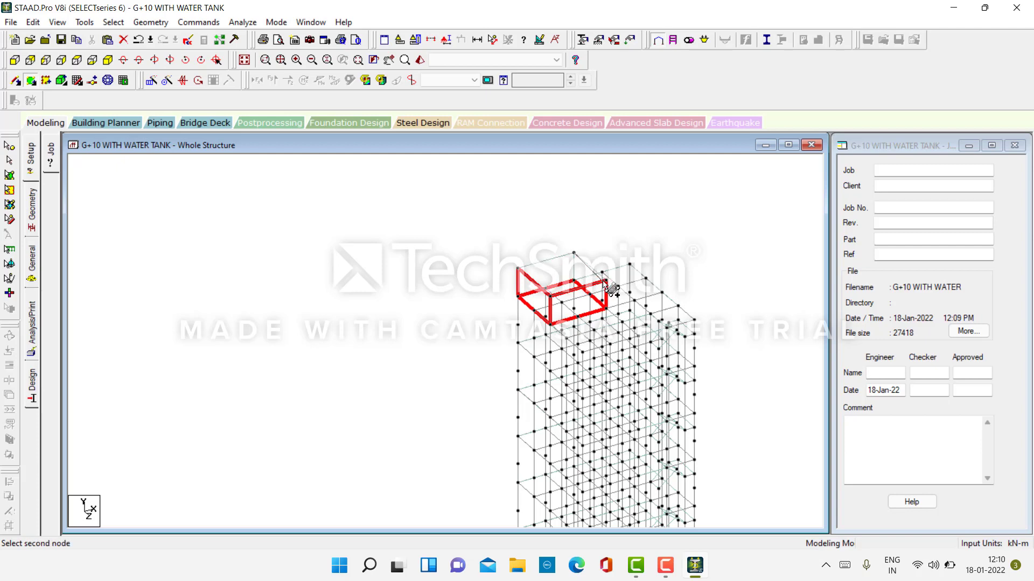
{"action": "left_click", "coordinate": [605, 281]}
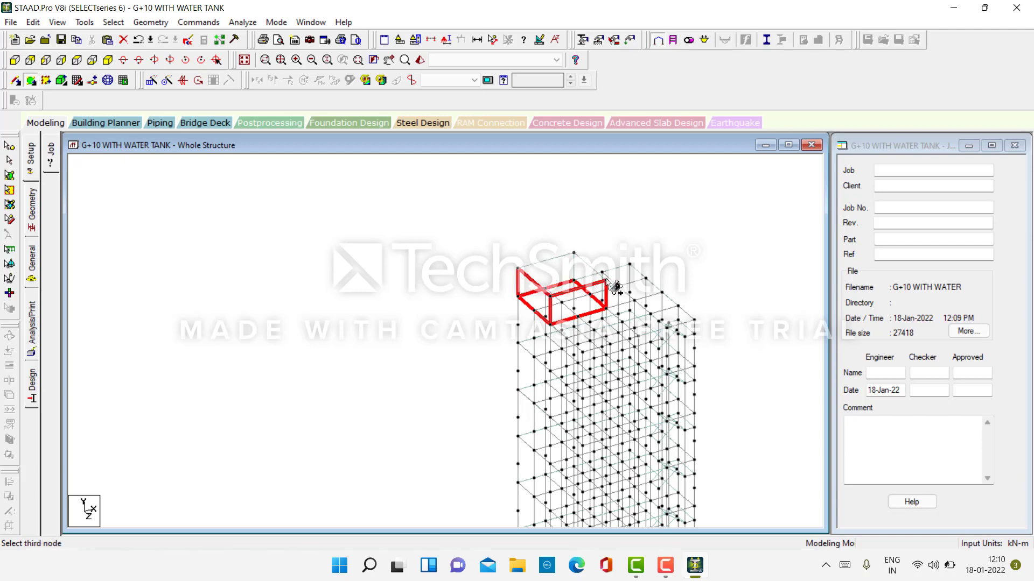
{"action": "left_click", "coordinate": [605, 308]}
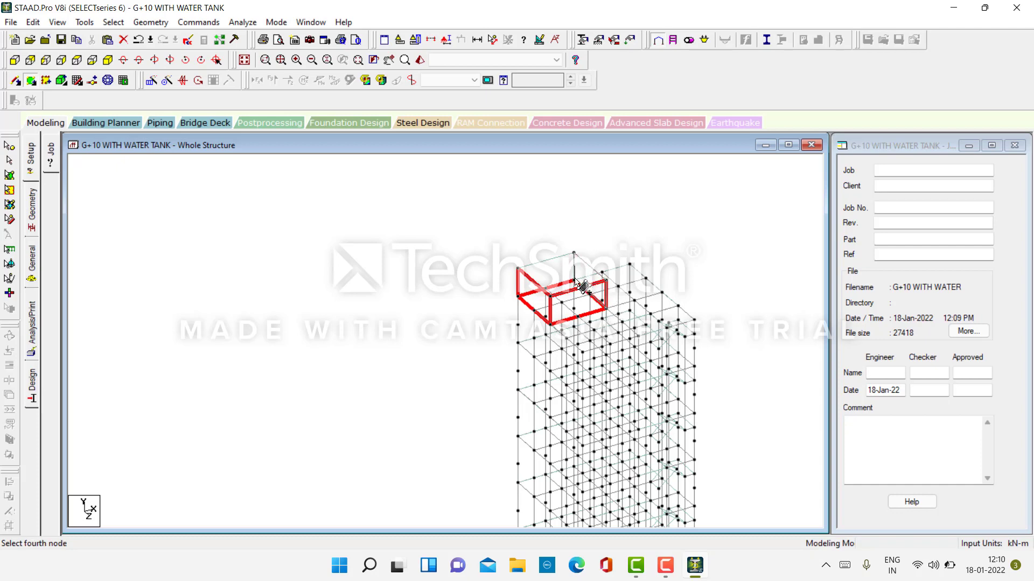
{"action": "left_click", "coordinate": [574, 281]}
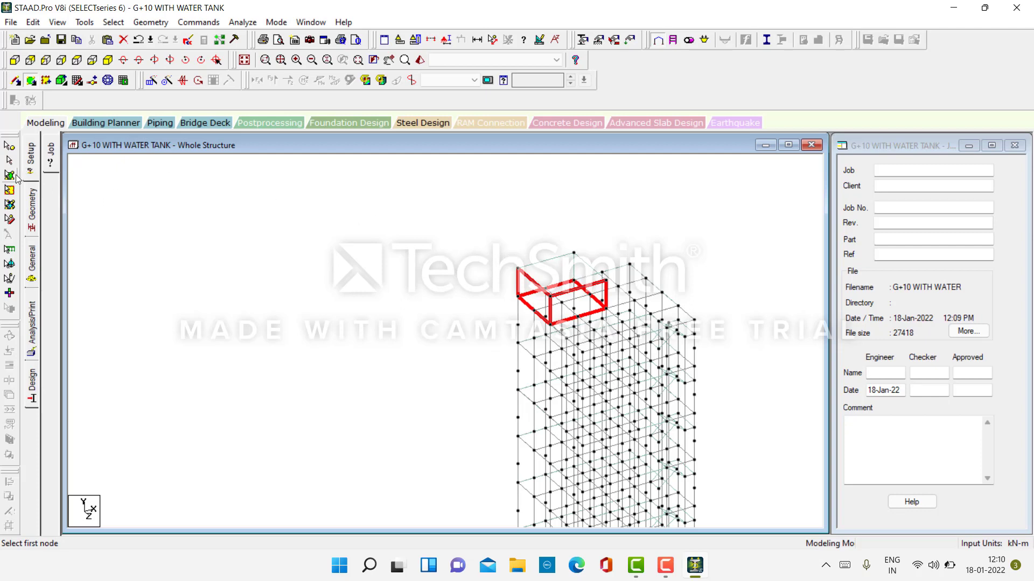
Step: Select the tank's cover and wall plates one after another and examine them from several angles in a 3D rendered view
{"action": "left_click", "coordinate": [13, 176]}
{"action": "left_click", "coordinate": [557, 267]}
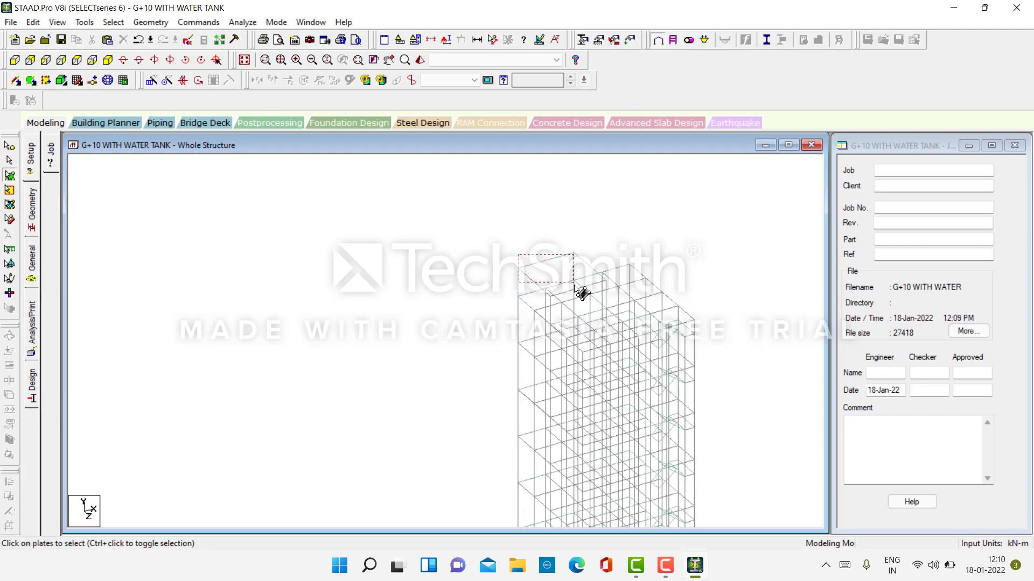
{"action": "left_click", "coordinate": [574, 285]}
{"action": "left_click", "coordinate": [538, 299], "text": "ctrl"}
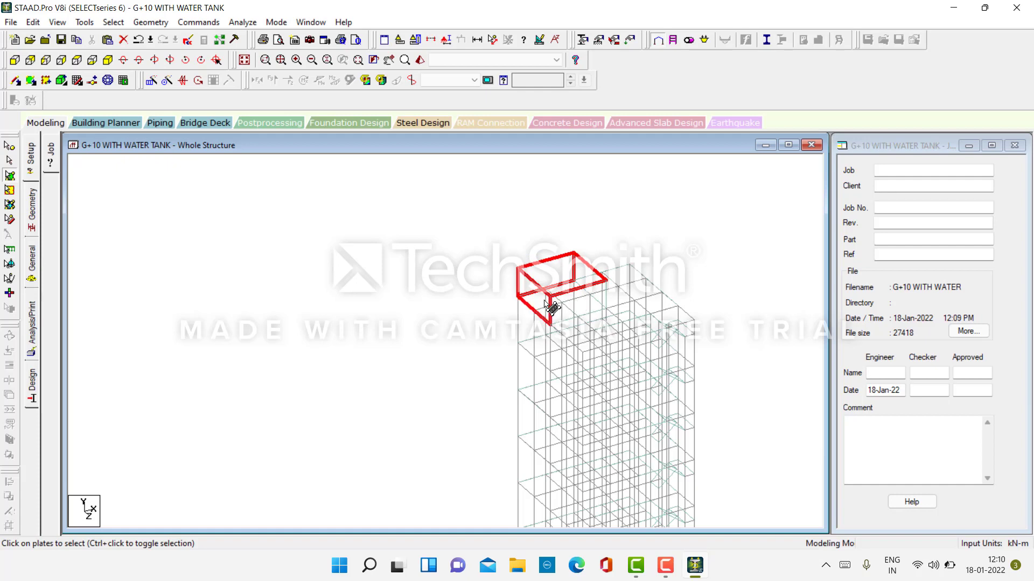
{"action": "left_click", "coordinate": [580, 306], "text": "ctrl"}
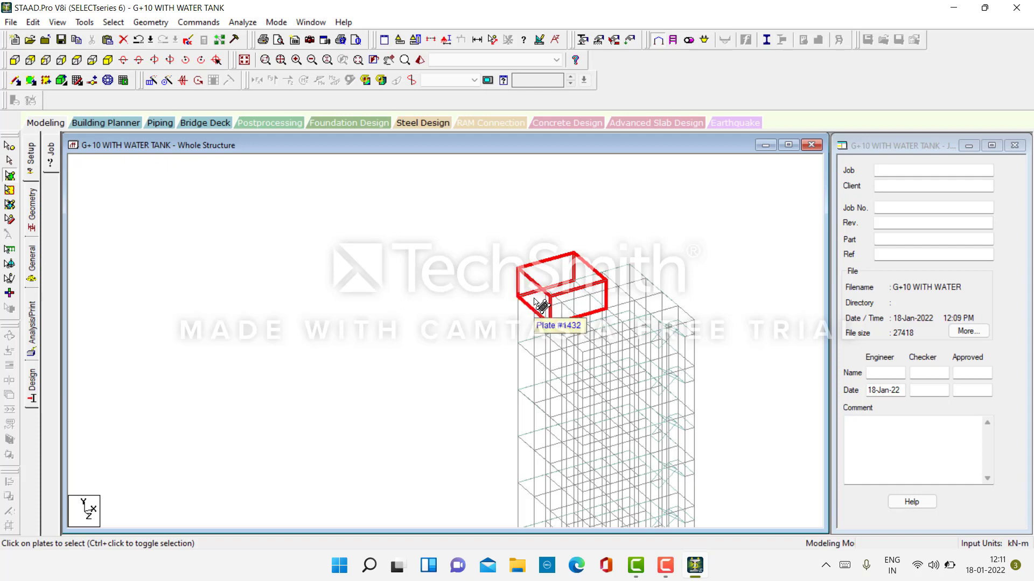
{"action": "left_click", "coordinate": [583, 276], "text": "ctrl"}
{"action": "left_click", "coordinate": [583, 276], "text": "ctrl"}
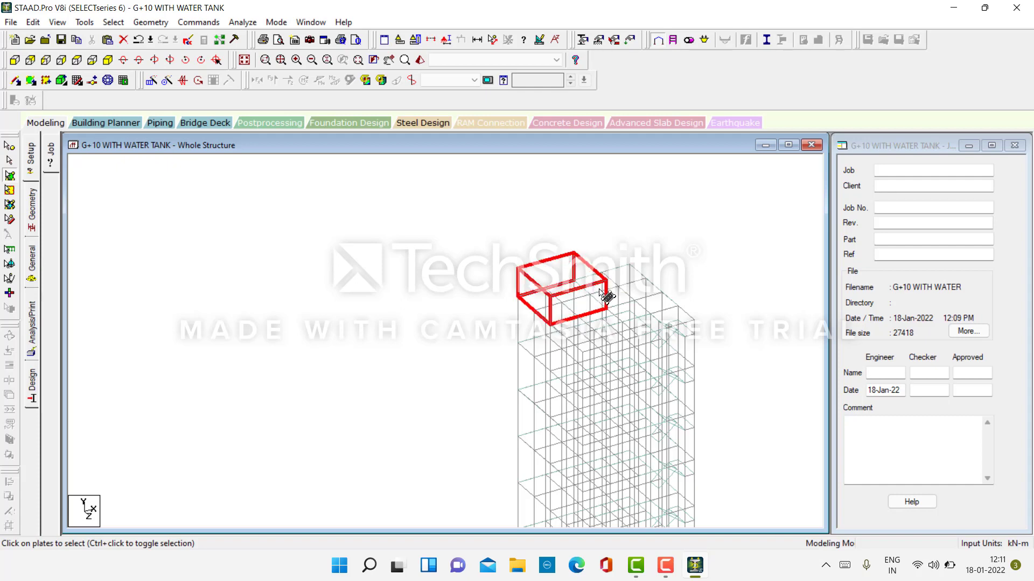
{"action": "left_click", "coordinate": [420, 61]}
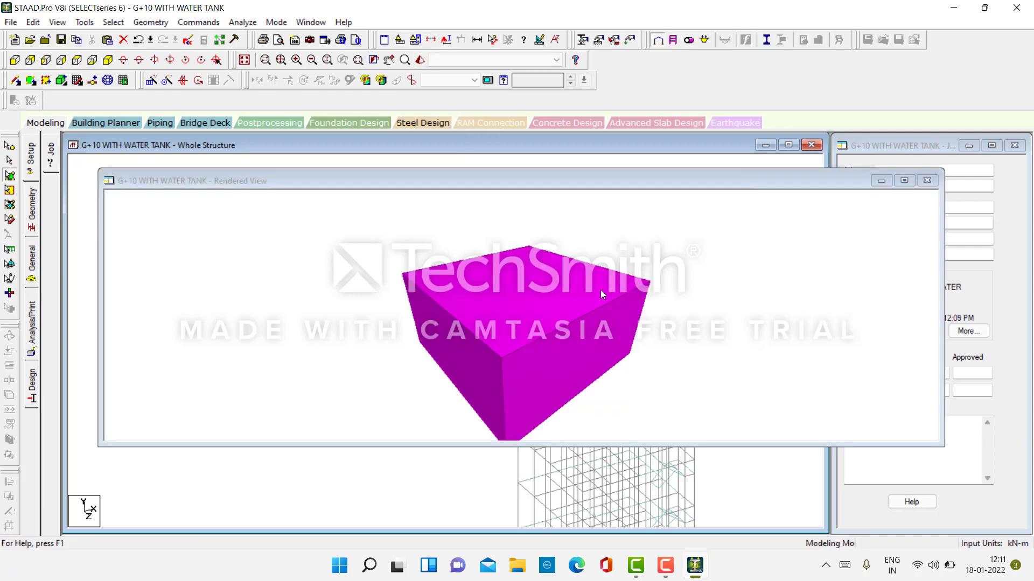
{"action": "left_click_drag", "start_coordinate": [581, 326], "coordinate": [660, 377]}
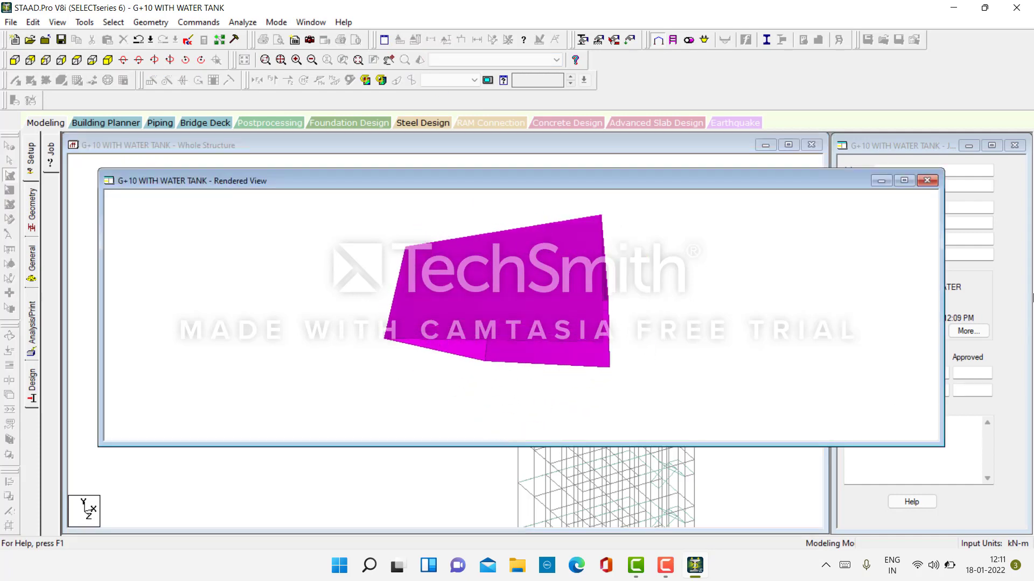
{"action": "left_click_drag", "start_coordinate": [716, 297], "coordinate": [530, 286]}
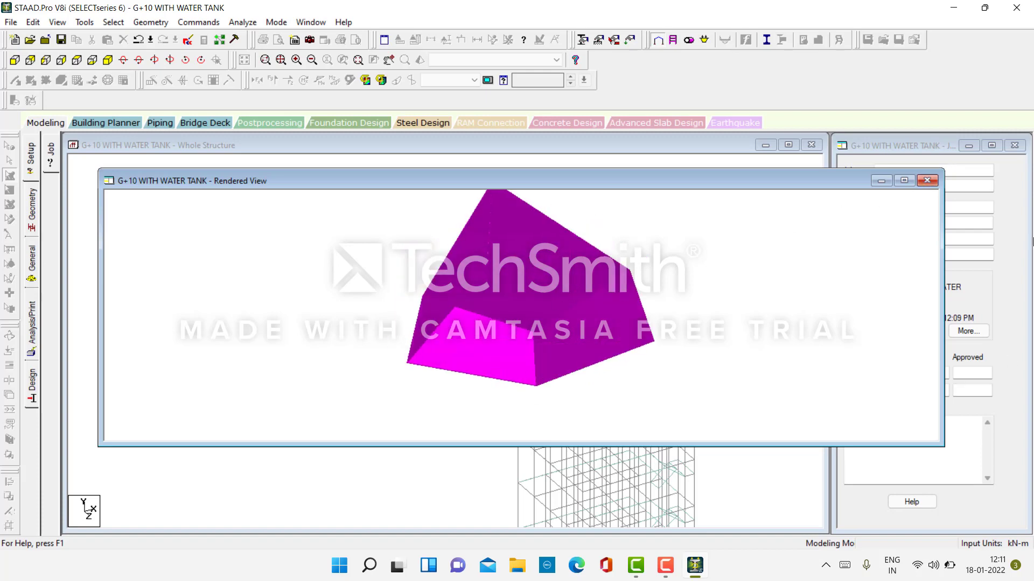
{"action": "left_click", "coordinate": [933, 183]}
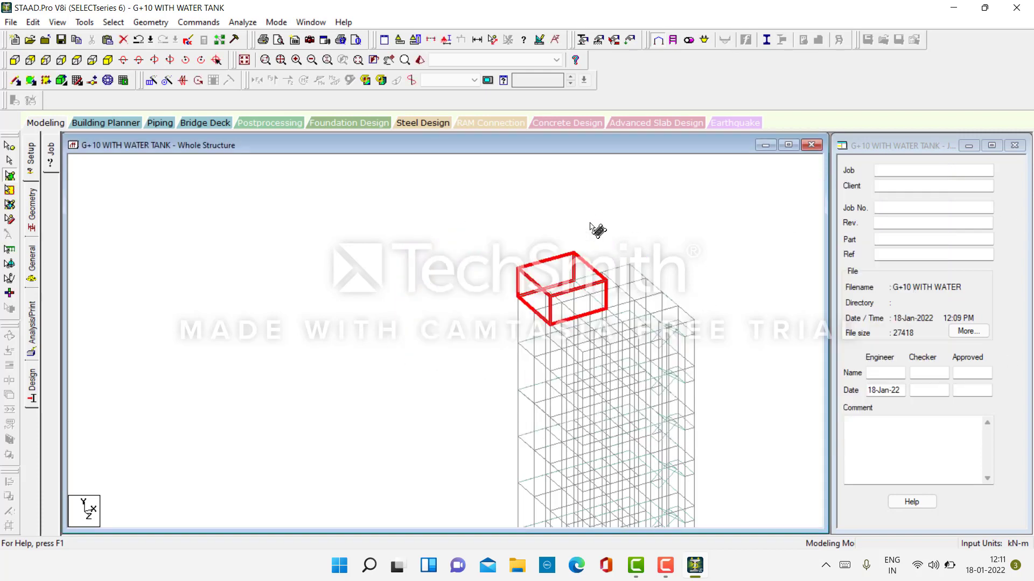
Step: Add the right side wall plate of the tank again, starting from the rear roof-level corner node
{"action": "left_click", "coordinate": [31, 81]}
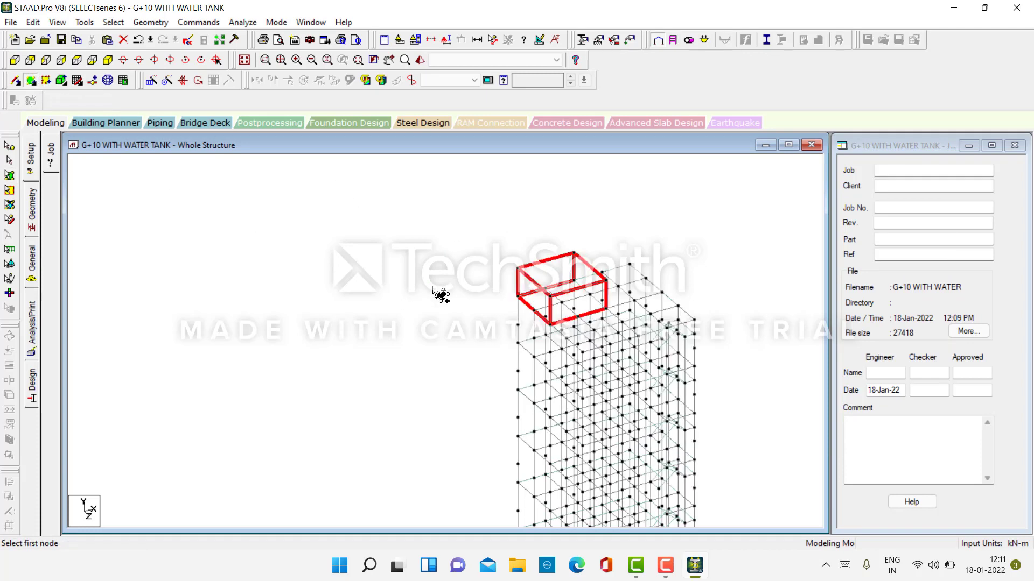
{"action": "left_click", "coordinate": [573, 280]}
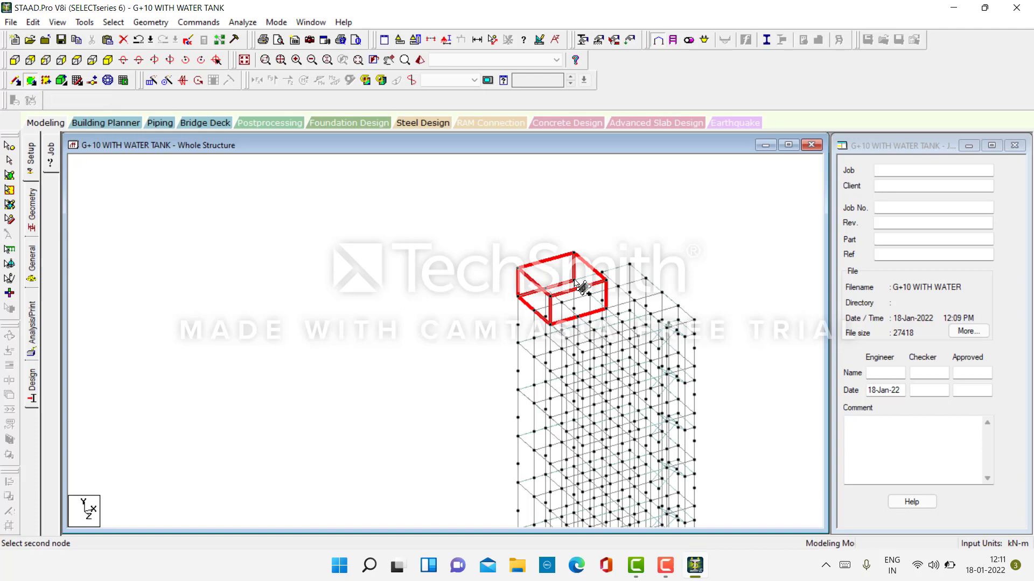
{"action": "left_click", "coordinate": [573, 252]}
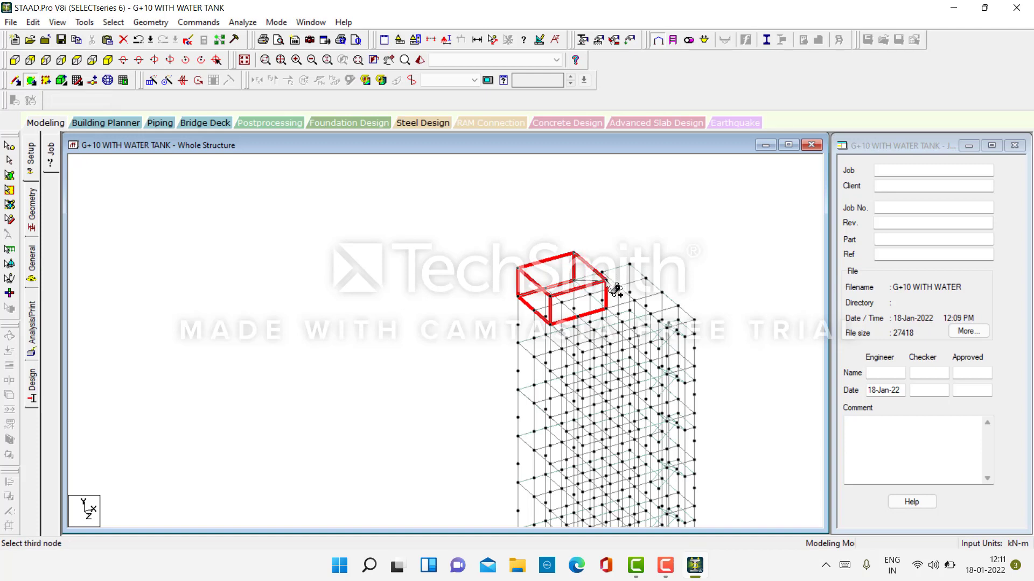
{"action": "left_click", "coordinate": [606, 280]}
{"action": "left_click", "coordinate": [606, 309]}
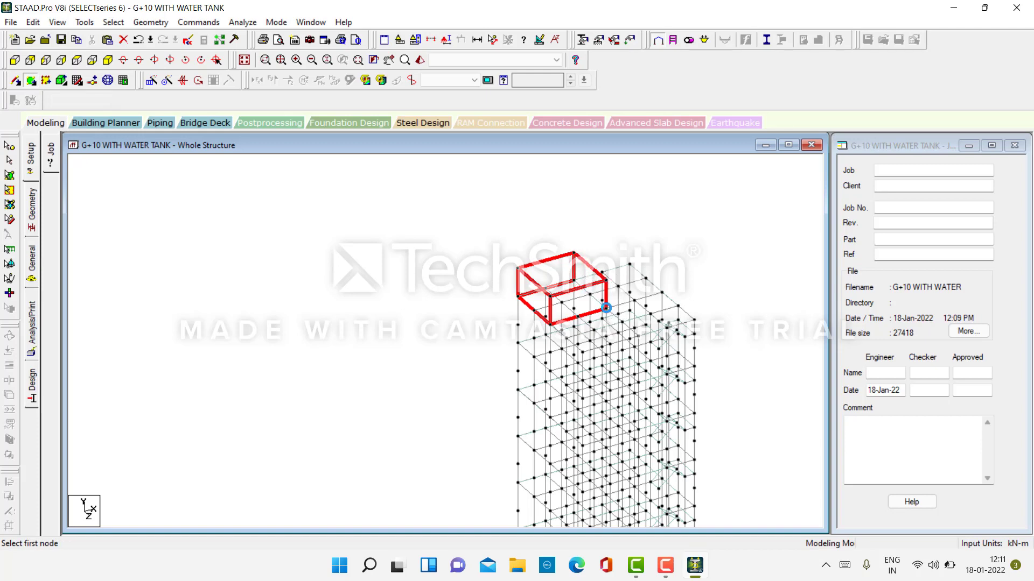
Step: Add the tank's floor plate again through its four roof-level corner nodes
{"action": "left_click", "coordinate": [607, 309]}
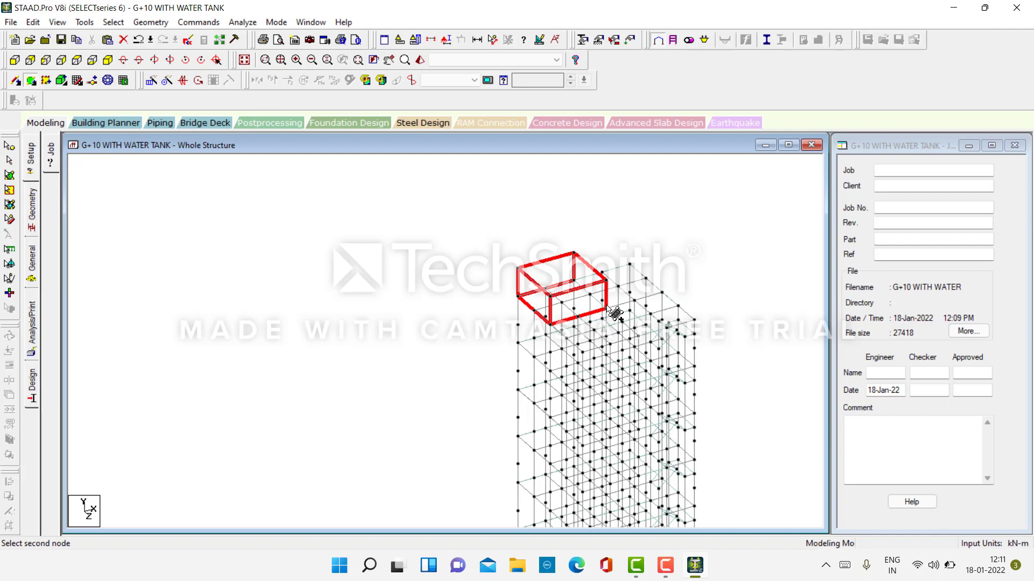
{"action": "left_click", "coordinate": [550, 323]}
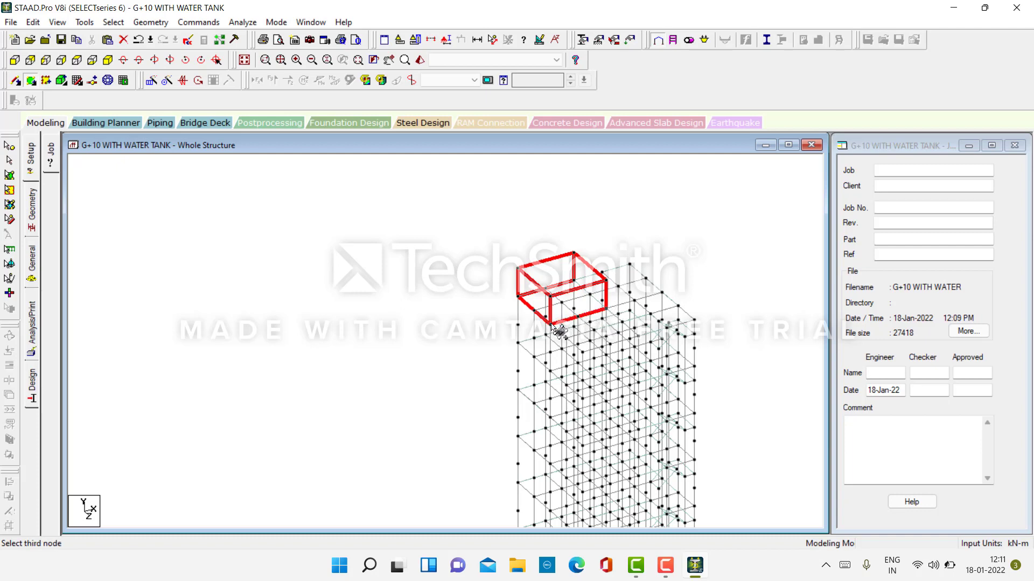
{"action": "left_click", "coordinate": [517, 295]}
{"action": "left_click", "coordinate": [573, 282]}
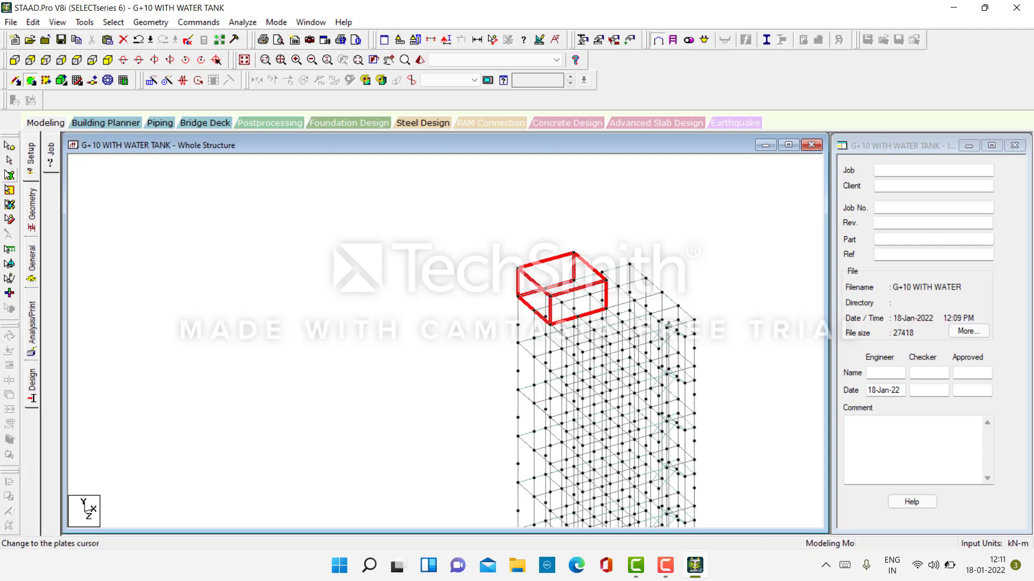
Step: Select all the tank's plates together and examine the enclosed tank from different angles in a 3D rendered view
{"action": "left_click", "coordinate": [9, 175]}
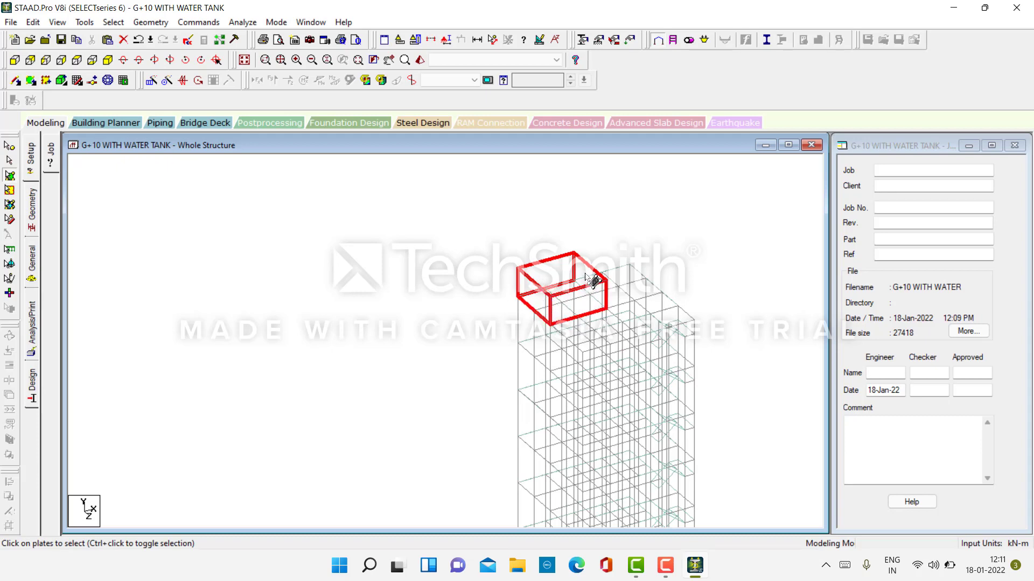
{"action": "left_click_drag", "start_coordinate": [505, 235], "coordinate": [580, 314]}
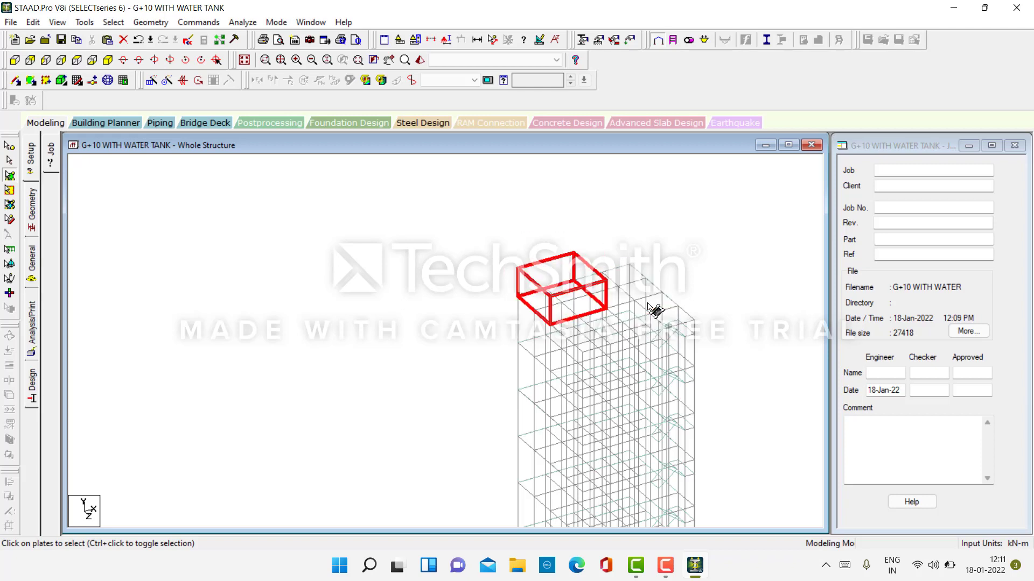
{"action": "left_click", "coordinate": [421, 60]}
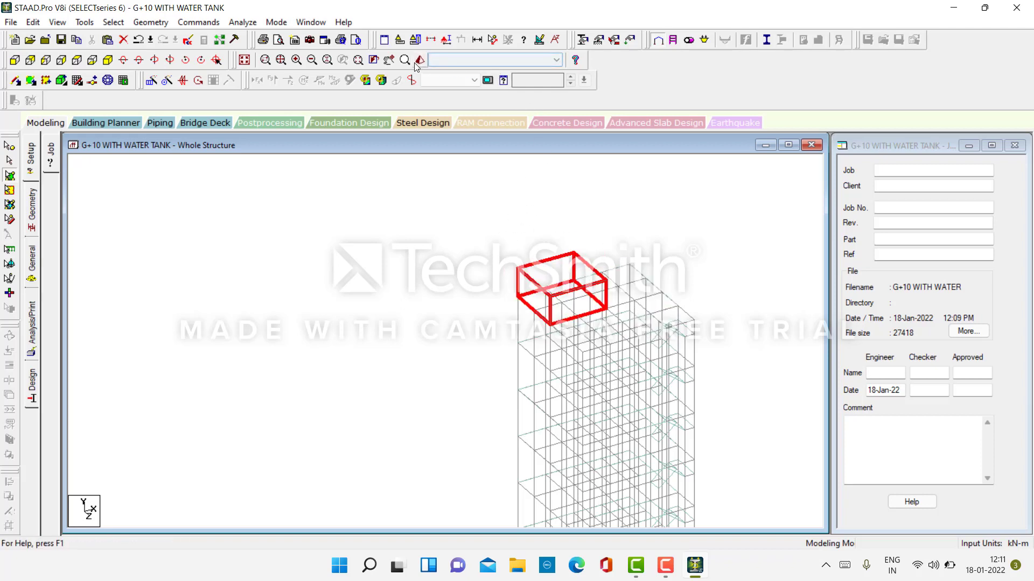
{"action": "left_click_drag", "start_coordinate": [649, 367], "coordinate": [592, 430]}
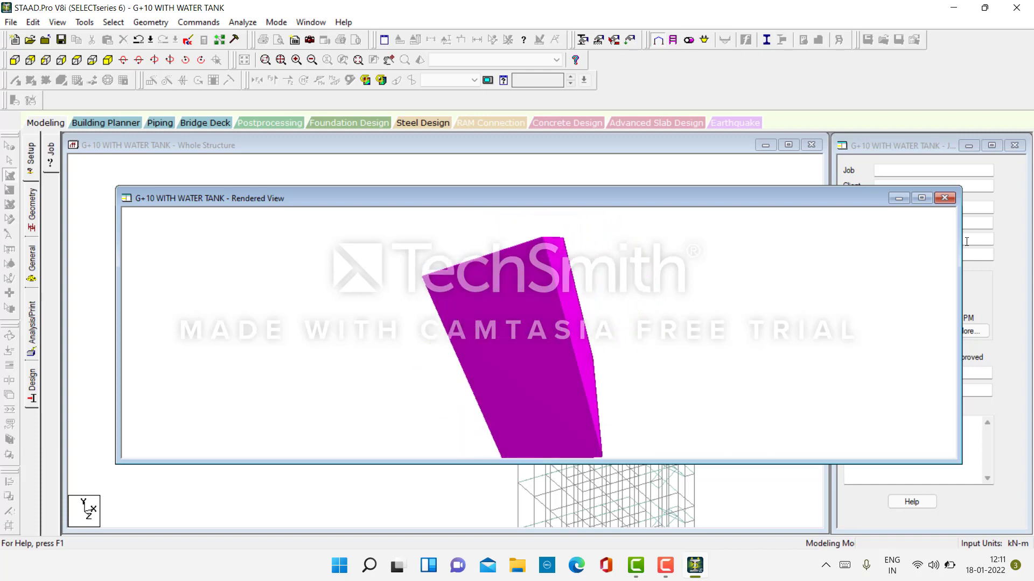
{"action": "left_click", "coordinate": [946, 202]}
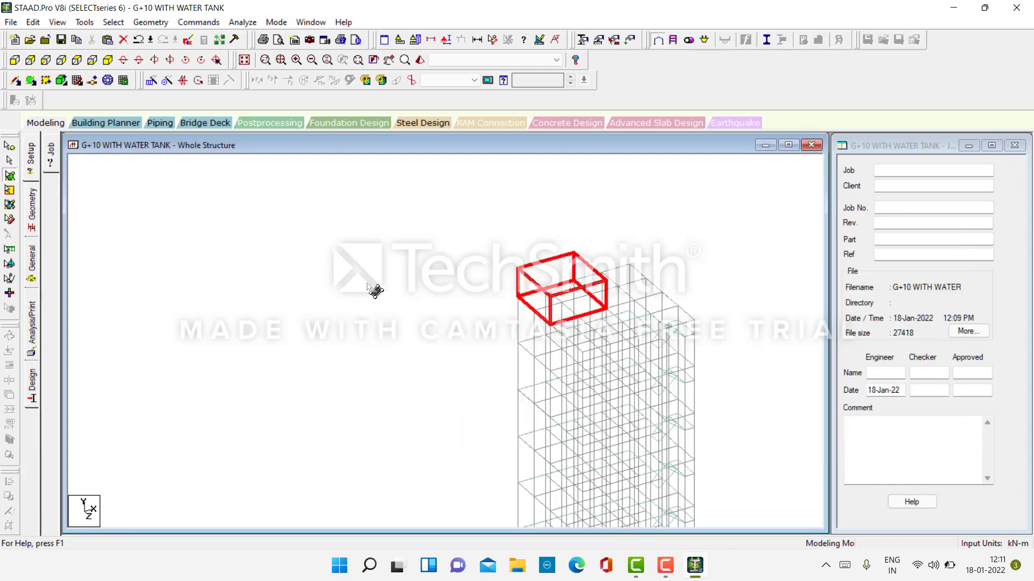
Step: Add two rectangular concrete section properties, one with YD 0.45 m and ZD 0.35 m, the other with YD 0.35 m and ZD 0.35 m
{"action": "left_click", "coordinate": [31, 265]}
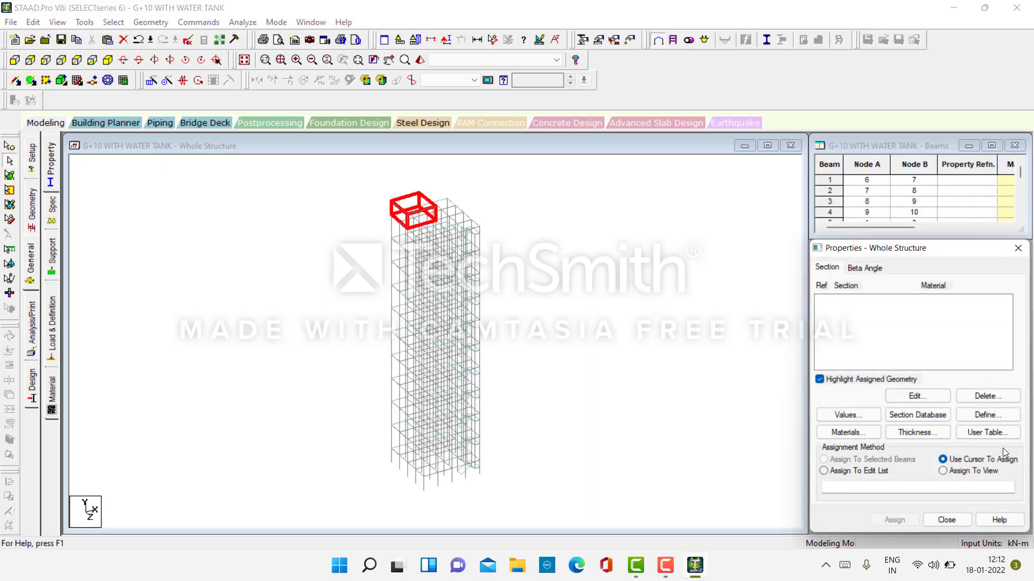
{"action": "left_click", "coordinate": [984, 414]}
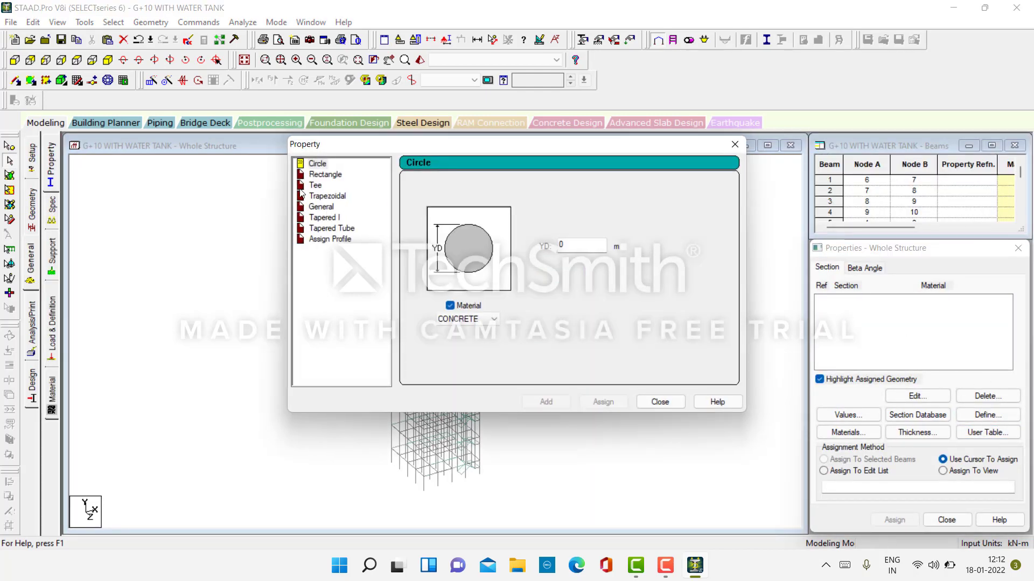
{"action": "left_click", "coordinate": [323, 175]}
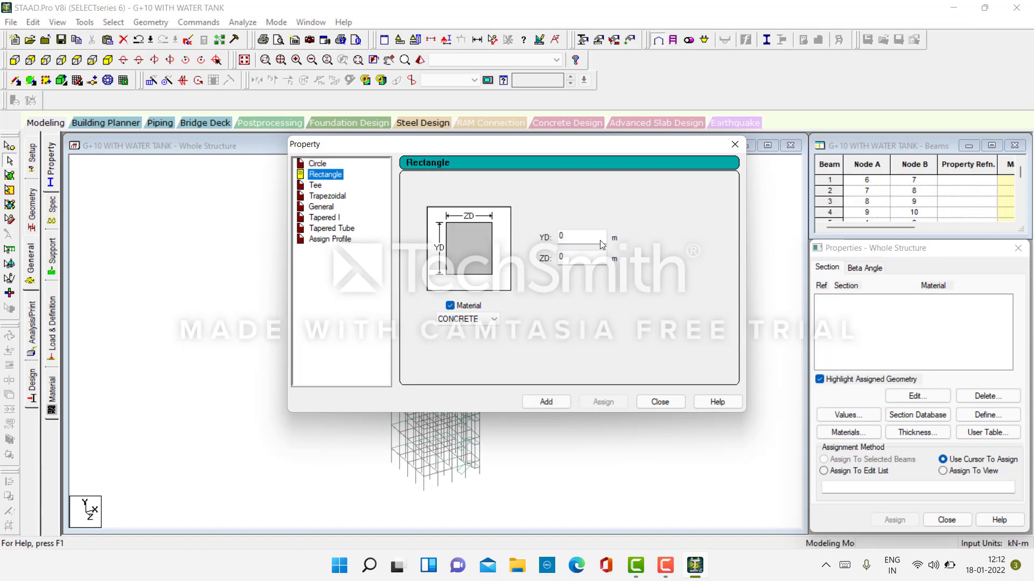
{"action": "left_click", "coordinate": [568, 235]}
{"action": "type", "text": ".45"}
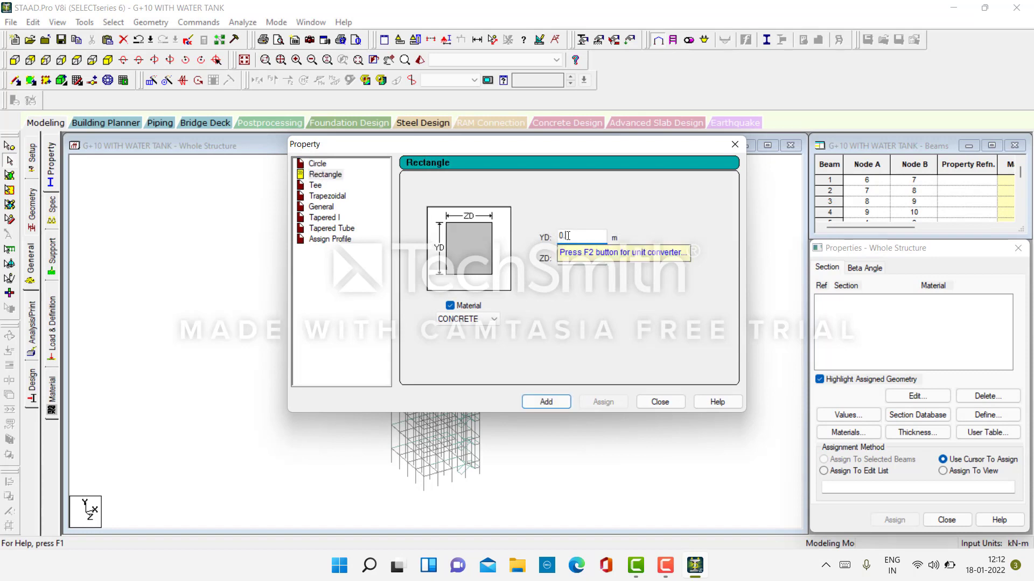
{"action": "left_click", "coordinate": [574, 262]}
{"action": "type", "text": "35"}
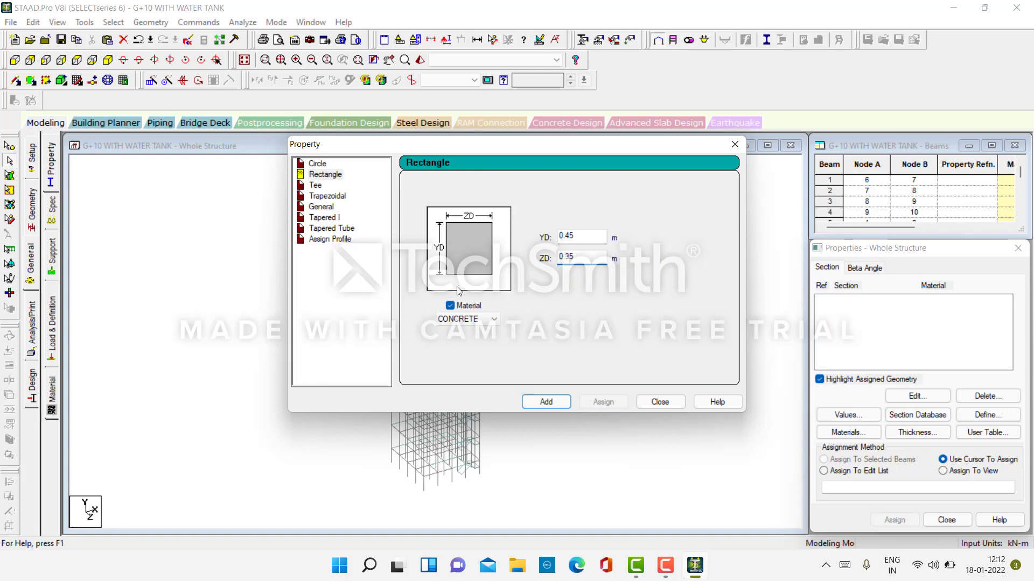
{"action": "left_click", "coordinate": [556, 407]}
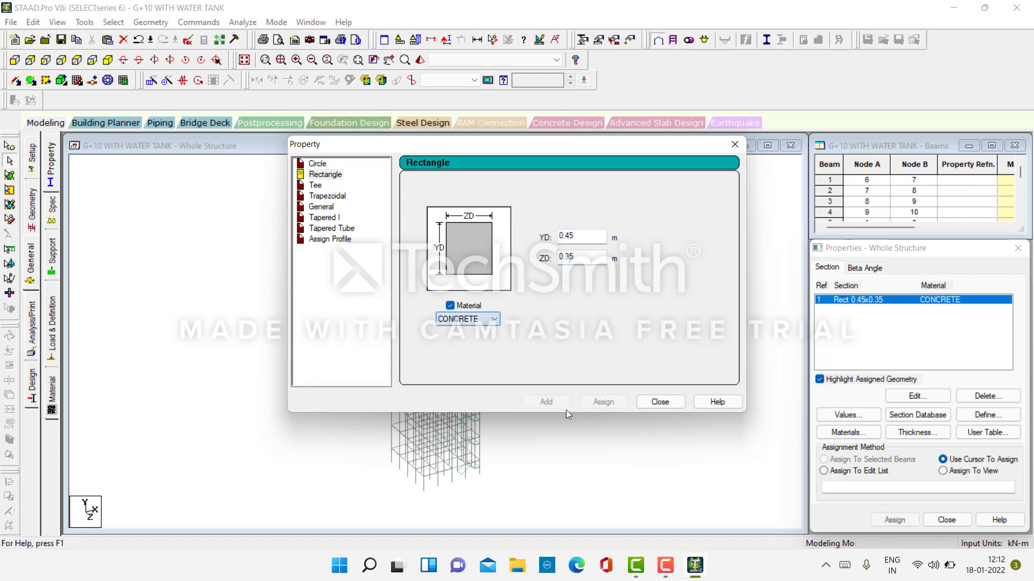
{"action": "left_click_drag", "start_coordinate": [583, 238], "coordinate": [565, 235]}
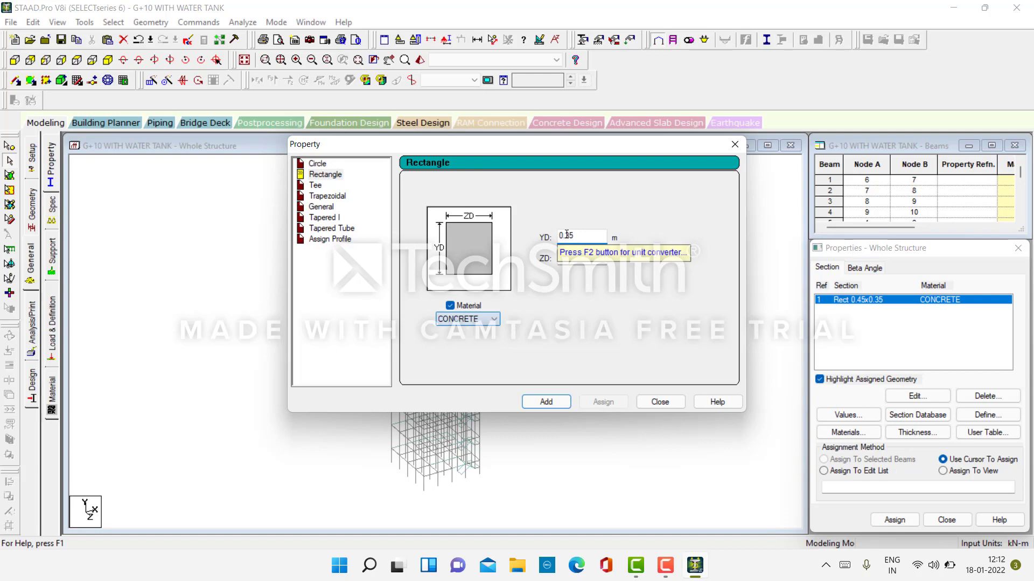
{"action": "left_click", "coordinate": [544, 402]}
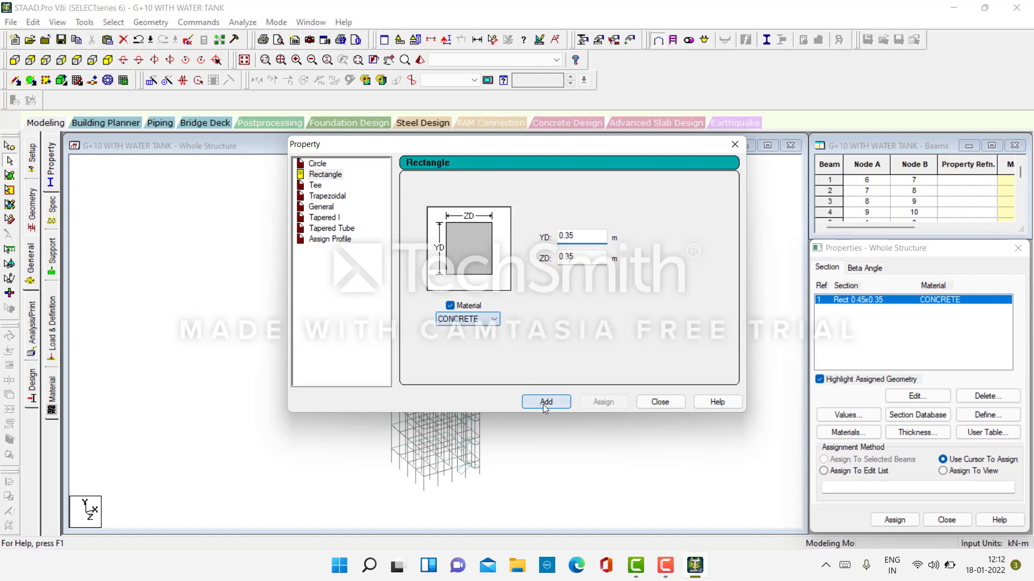
Step: Add a concrete plate element thickness property alongside the two rectangular sections
{"action": "left_click", "coordinate": [672, 406]}
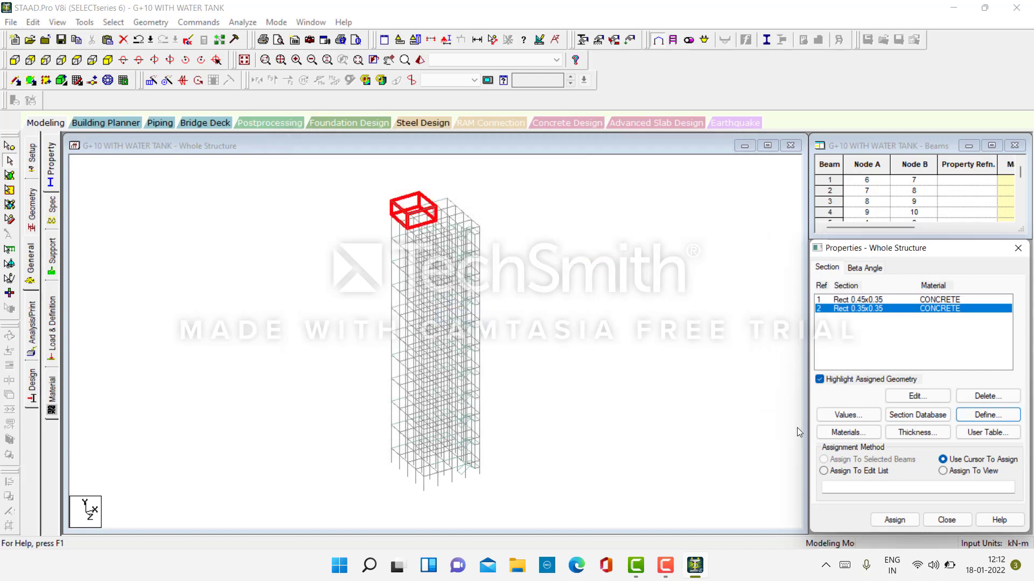
{"action": "left_click", "coordinate": [917, 433]}
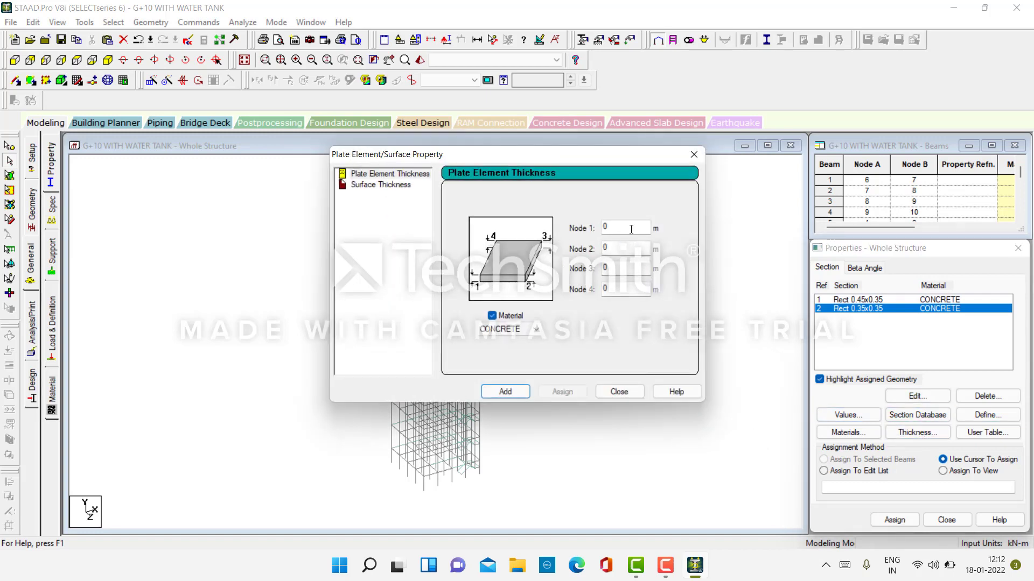
{"action": "type", "text": "1."}
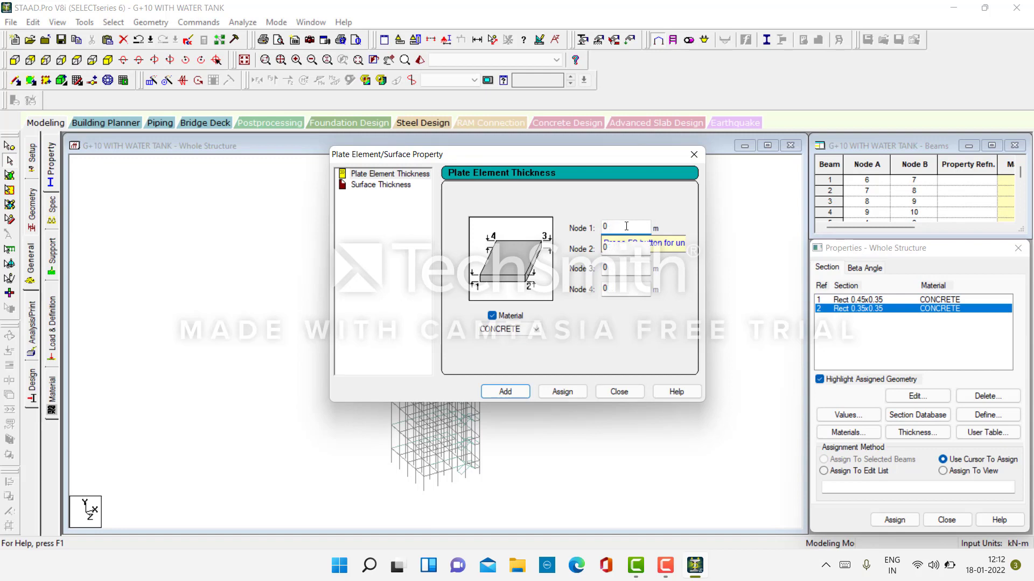
{"action": "type", "text": "1"}
{"action": "left_click", "coordinate": [512, 393]}
{"action": "left_click", "coordinate": [624, 392]}
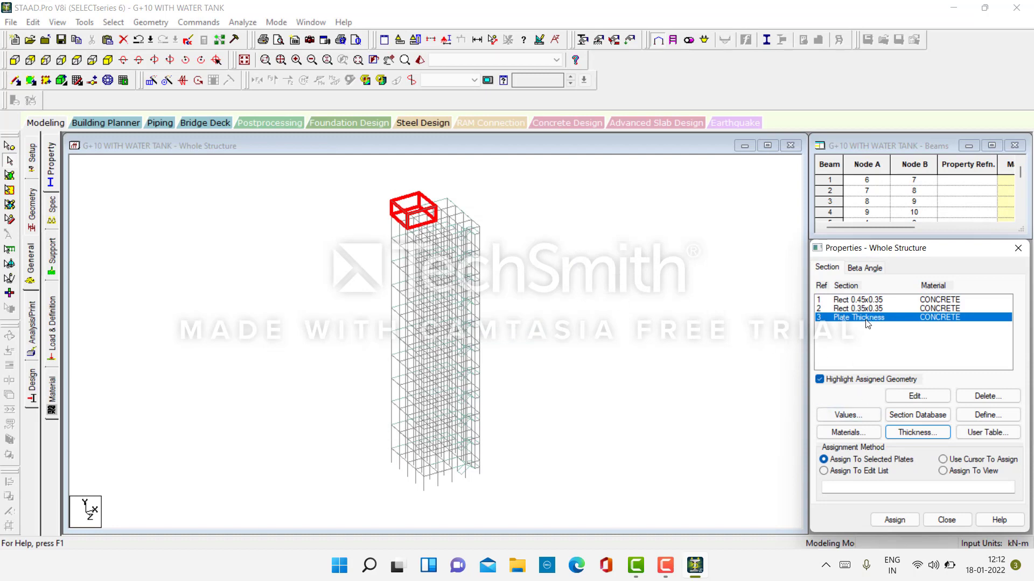
Step: Assign the Rect 0.45x0.35 section to all beams parallel to the Y axis
{"action": "left_click", "coordinate": [857, 302]}
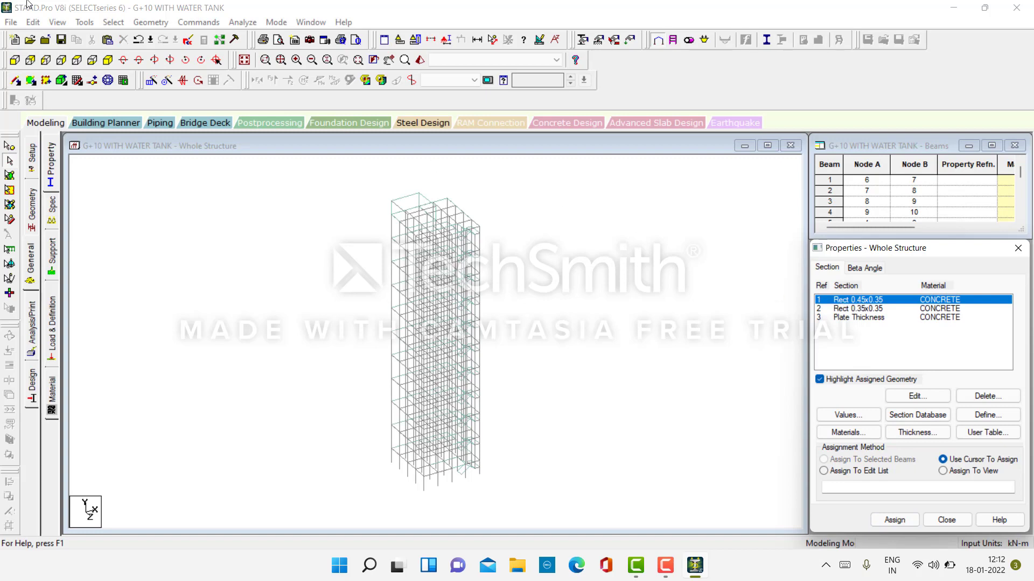
{"action": "left_click", "coordinate": [114, 22]}
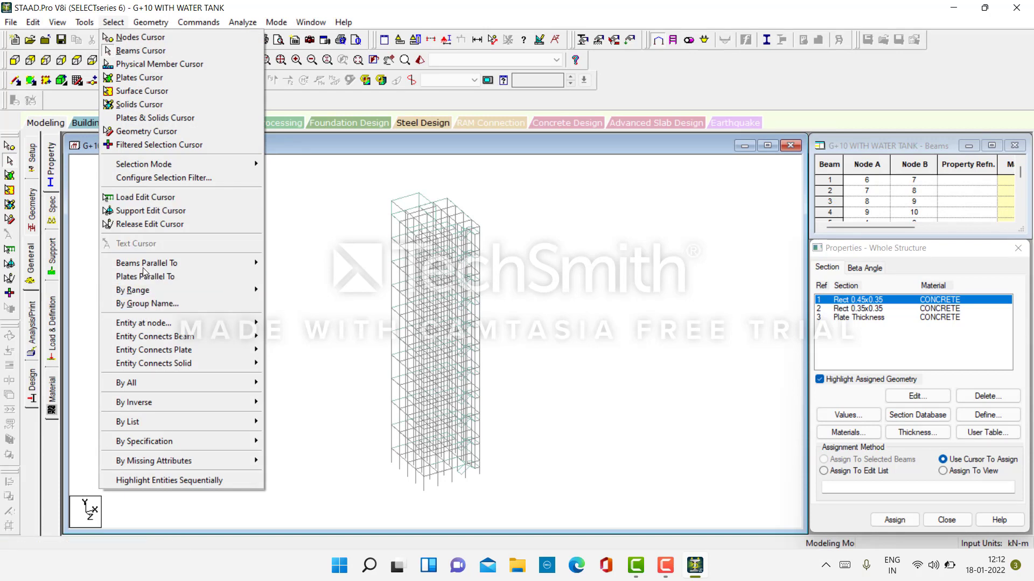
{"action": "mouse_move", "coordinate": [144, 264]}
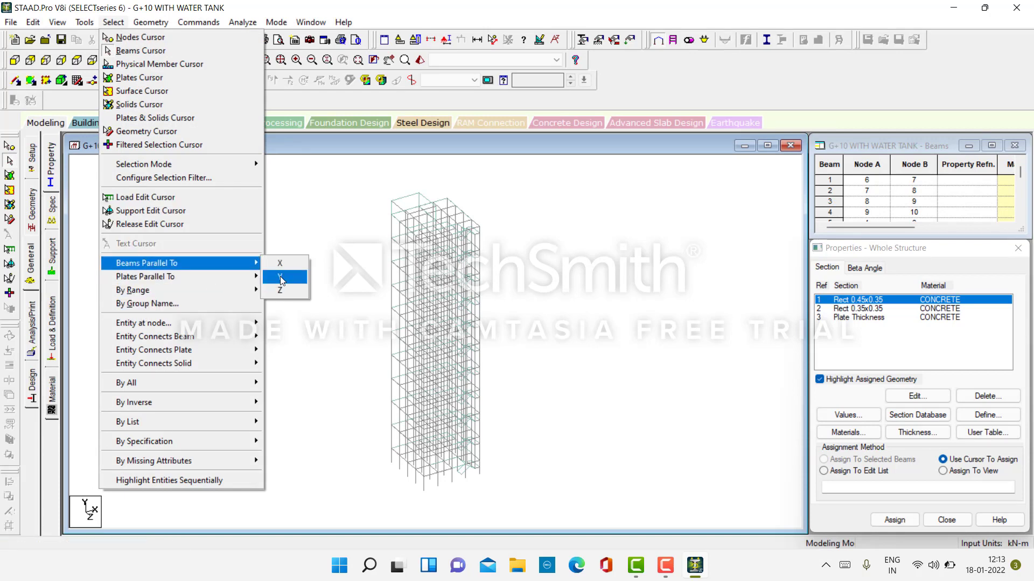
{"action": "left_click", "coordinate": [281, 278]}
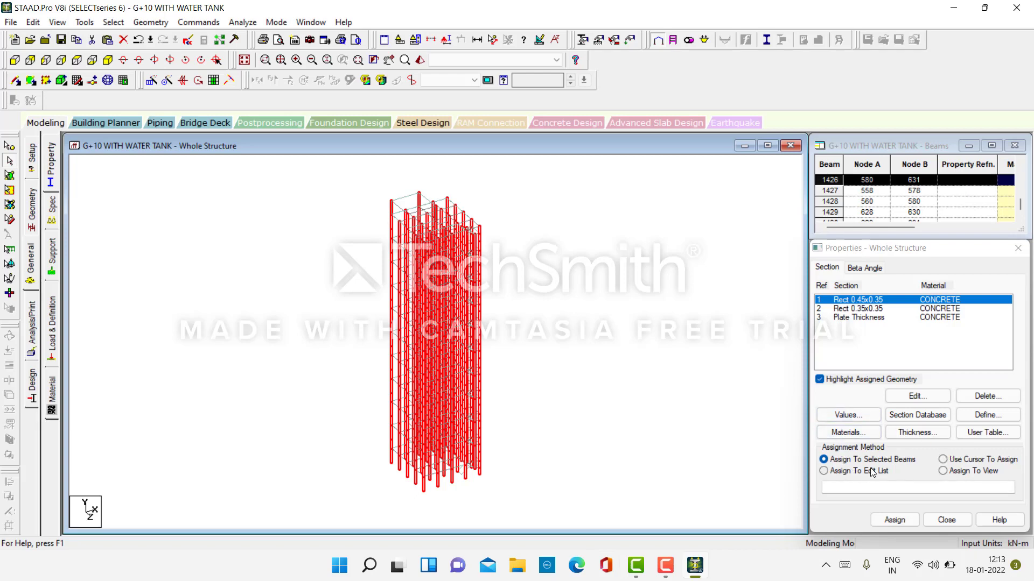
{"action": "left_click", "coordinate": [894, 520]}
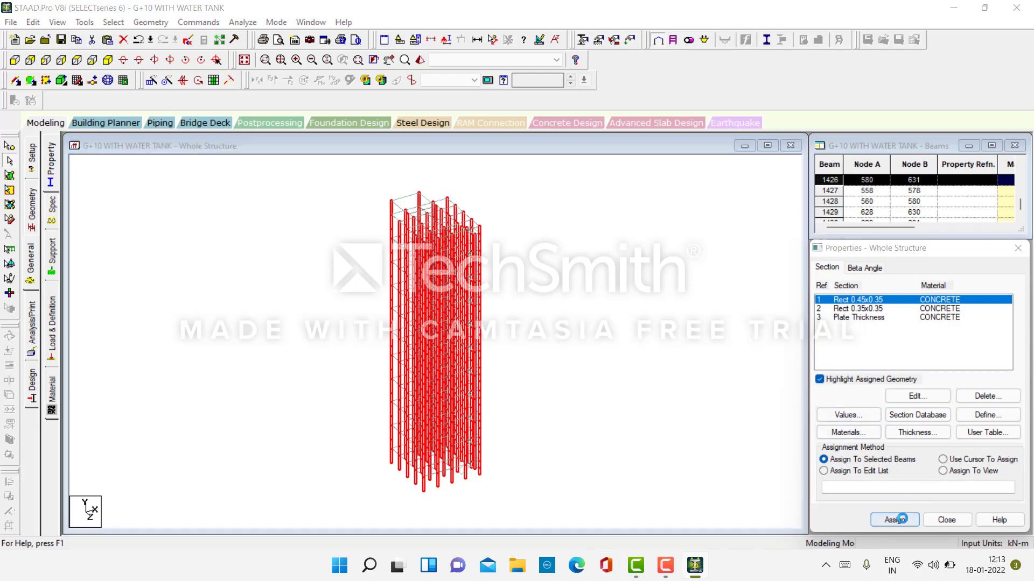
{"action": "left_click", "coordinate": [936, 427]}
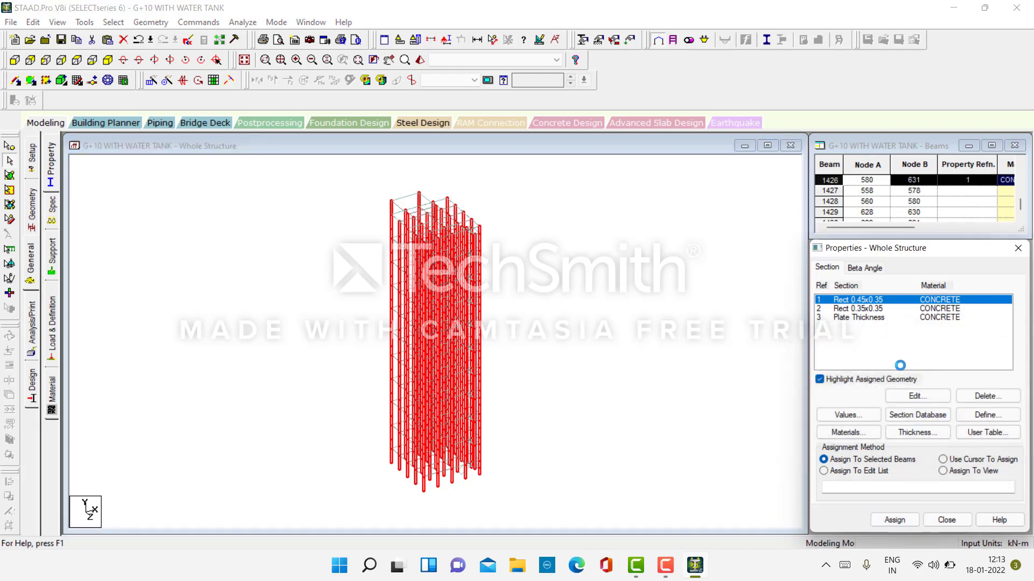
Step: Assign the Rect 0.35x0.35 section to all beams parallel to the X and Z axes
{"action": "left_click", "coordinate": [878, 309]}
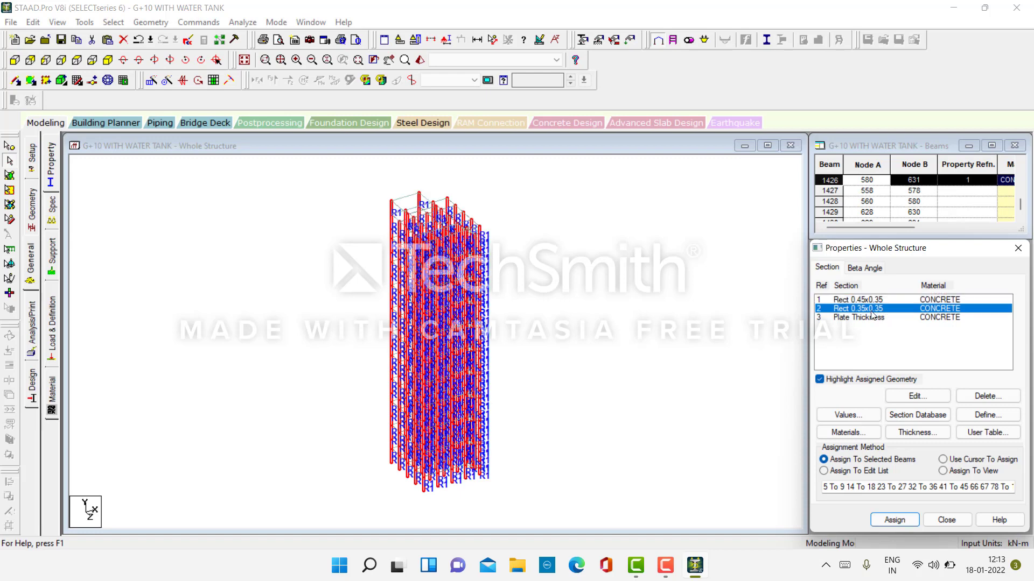
{"action": "left_click", "coordinate": [124, 23]}
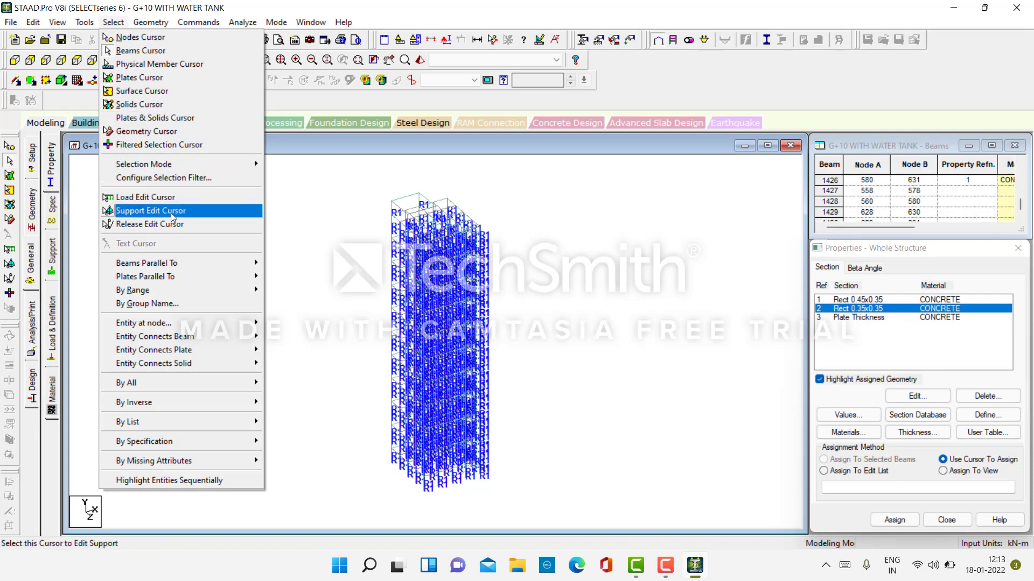
{"action": "mouse_move", "coordinate": [229, 269]}
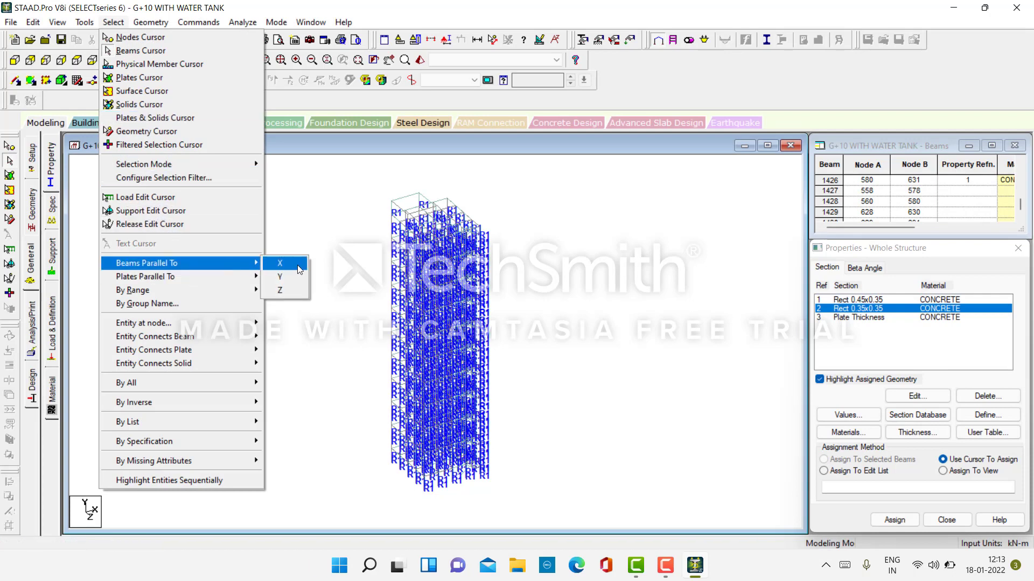
{"action": "left_click", "coordinate": [278, 263]}
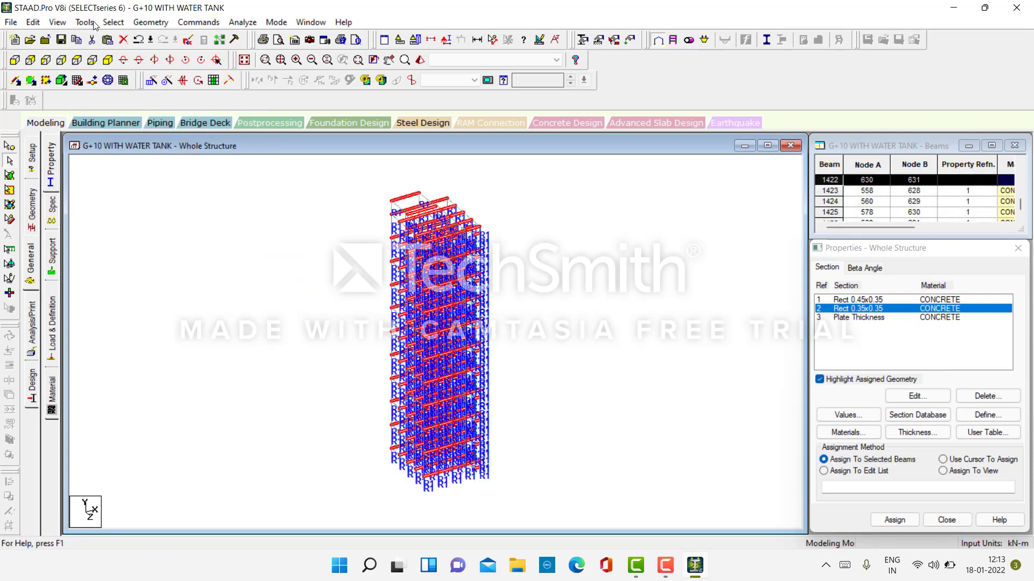
{"action": "left_click", "coordinate": [121, 23]}
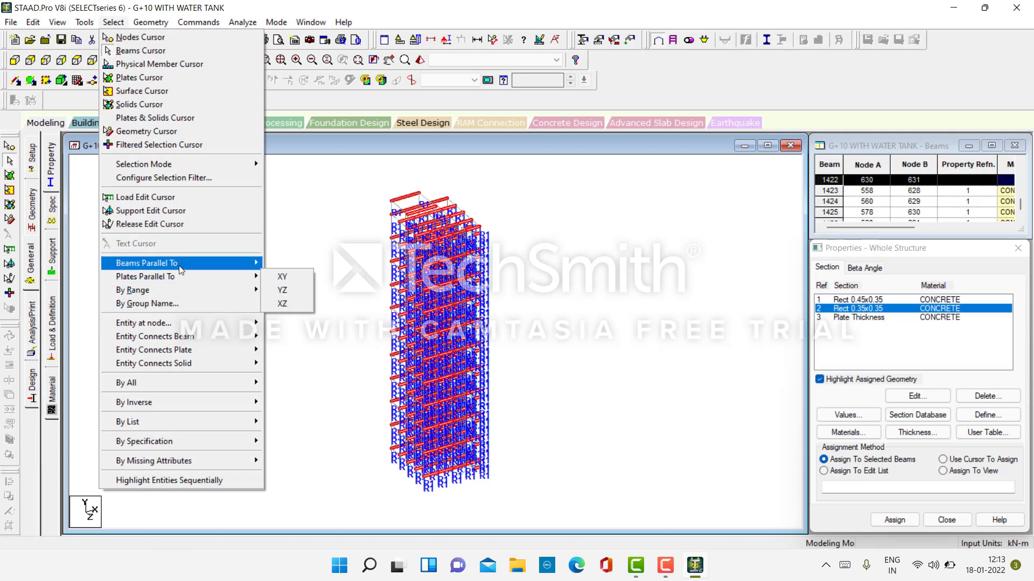
{"action": "mouse_move", "coordinate": [179, 266]}
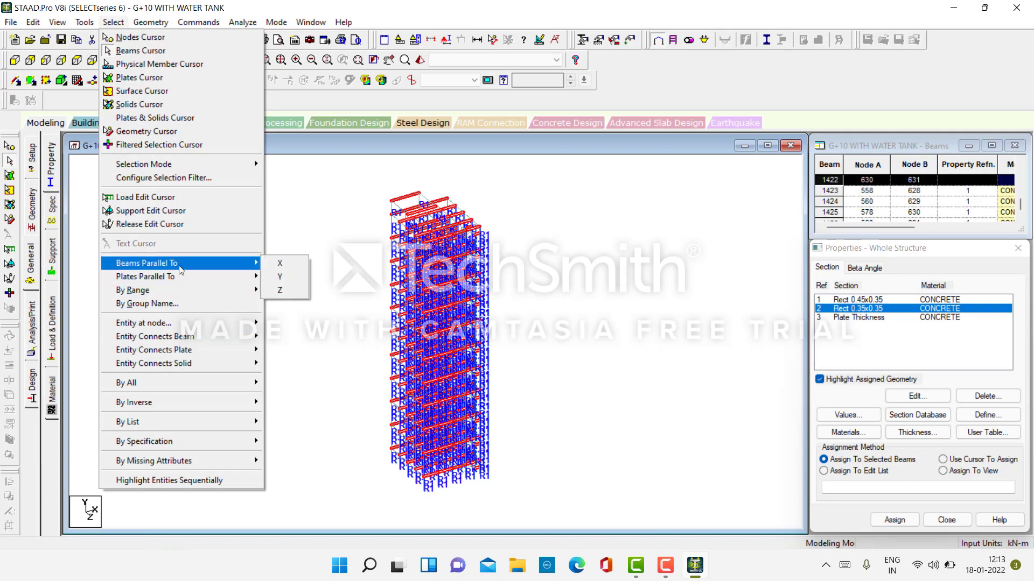
{"action": "left_click", "coordinate": [293, 290]}
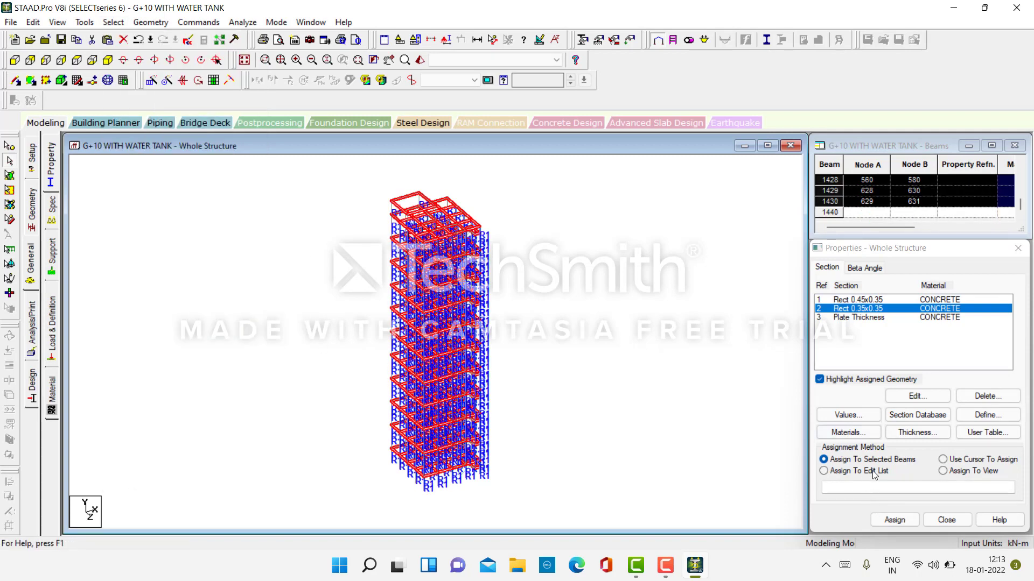
{"action": "left_click", "coordinate": [891, 524]}
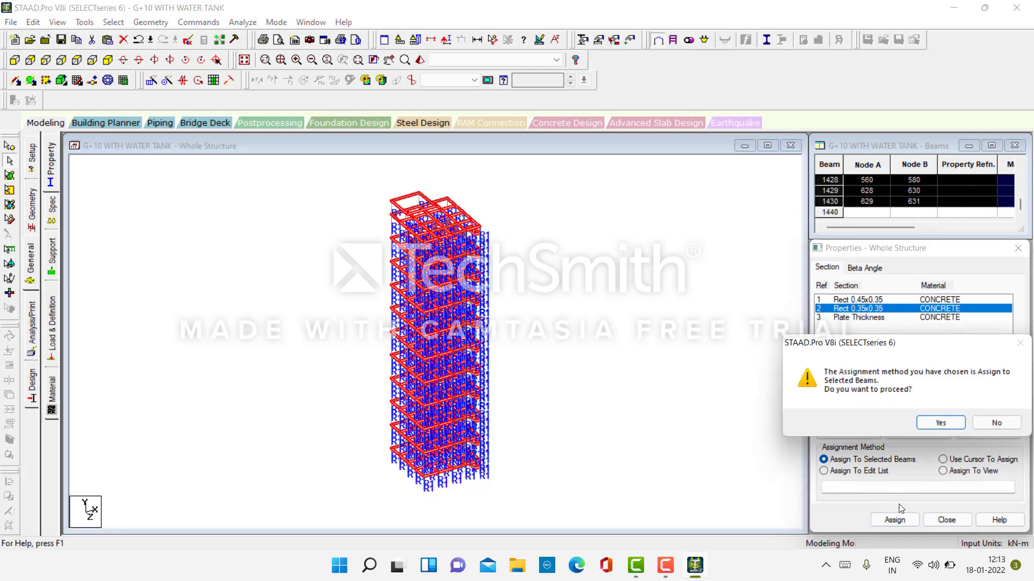
{"action": "left_click", "coordinate": [952, 425]}
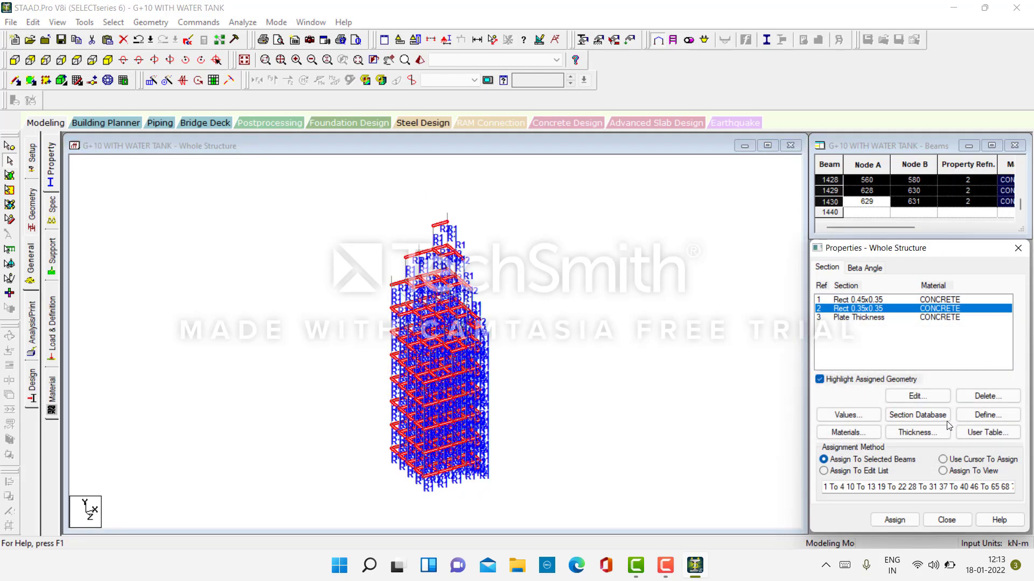
Step: Assign the plate thickness property to all plates in the view and check the building from different angles in a 3D rendered view
{"action": "left_click", "coordinate": [859, 317]}
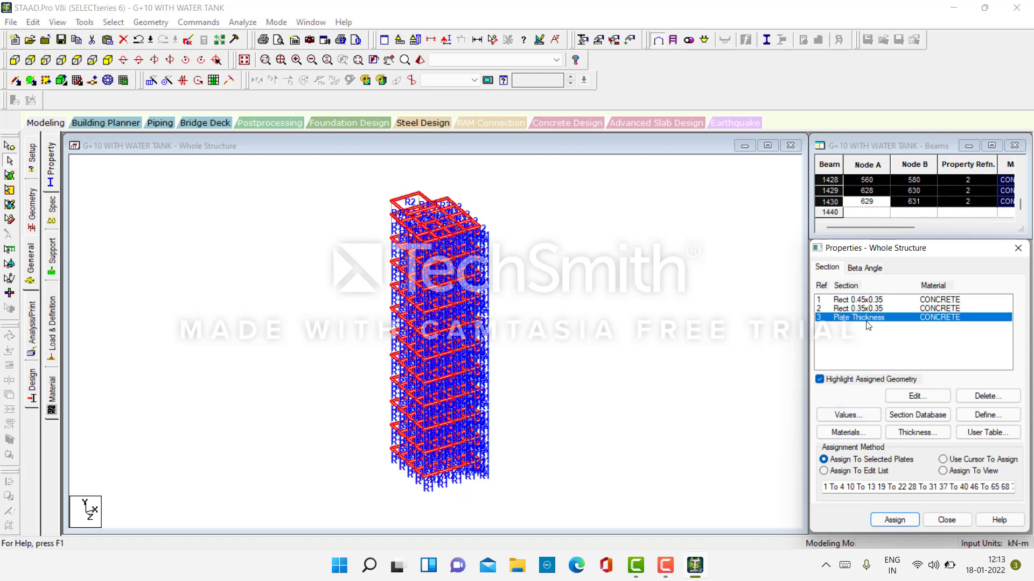
{"action": "left_click", "coordinate": [943, 471]}
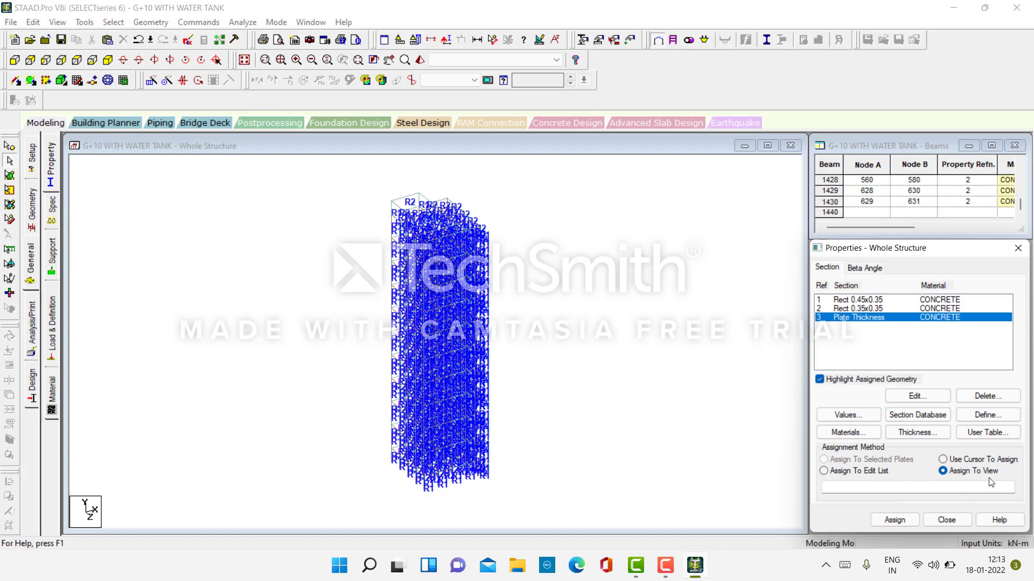
{"action": "left_click", "coordinate": [894, 520]}
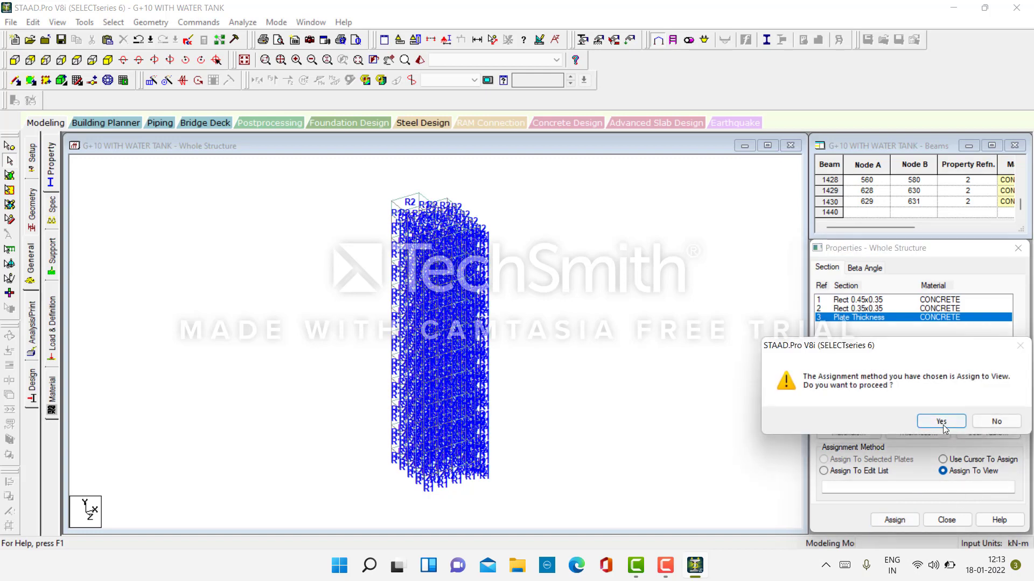
{"action": "left_click", "coordinate": [941, 422]}
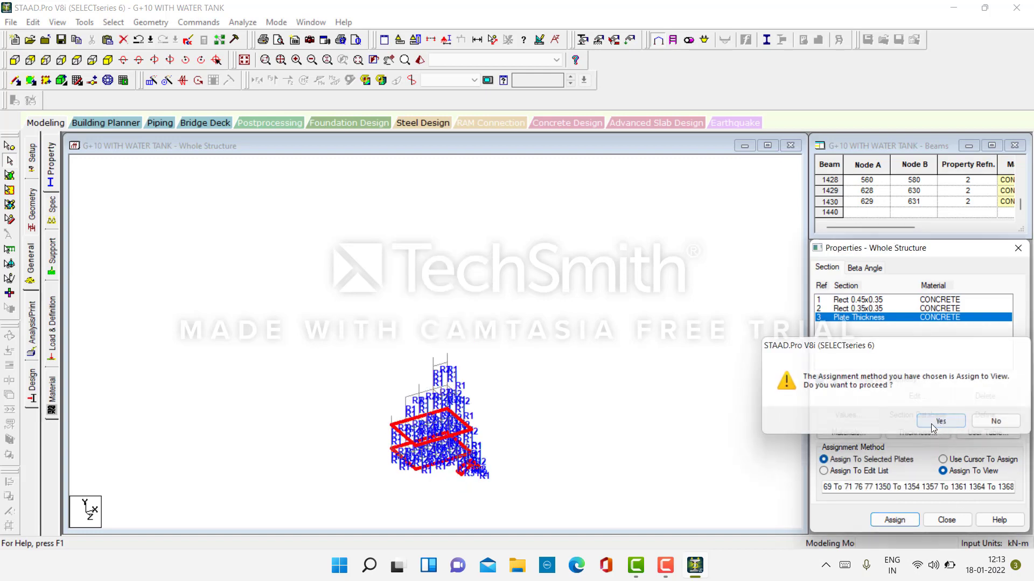
{"action": "left_click", "coordinate": [269, 321]}
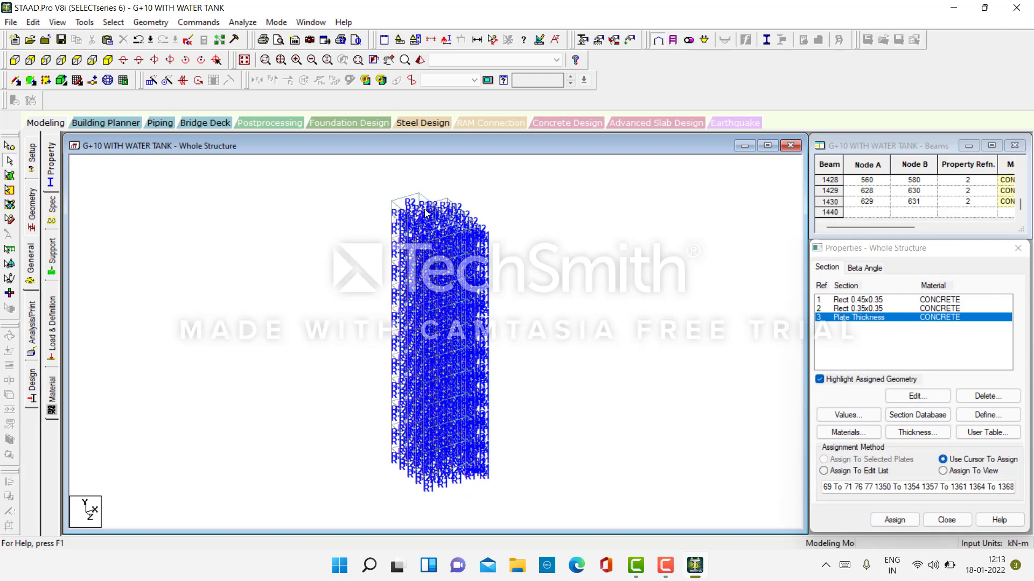
{"action": "left_click", "coordinate": [420, 60]}
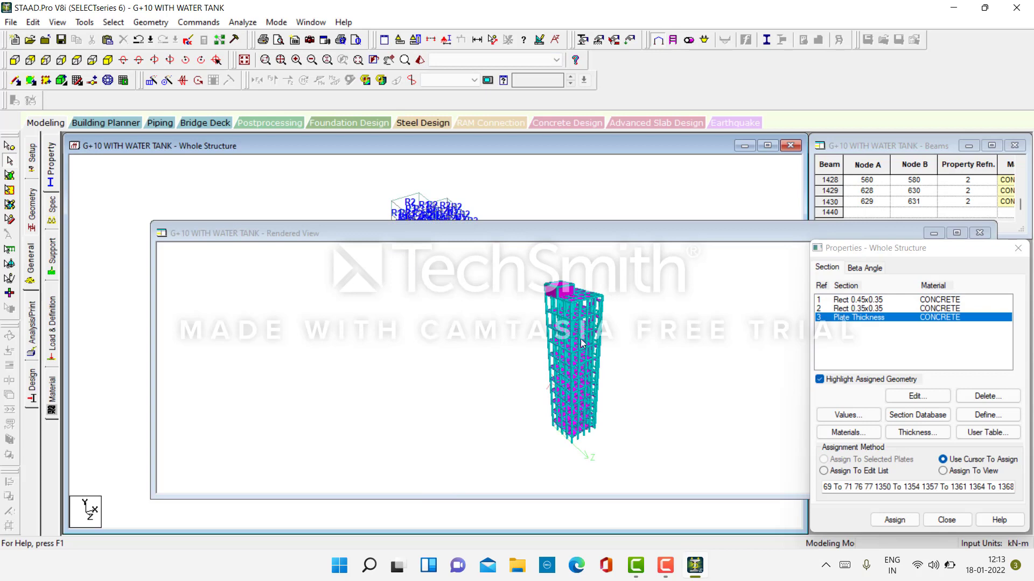
{"action": "left_click_drag", "start_coordinate": [581, 343], "coordinate": [731, 358]}
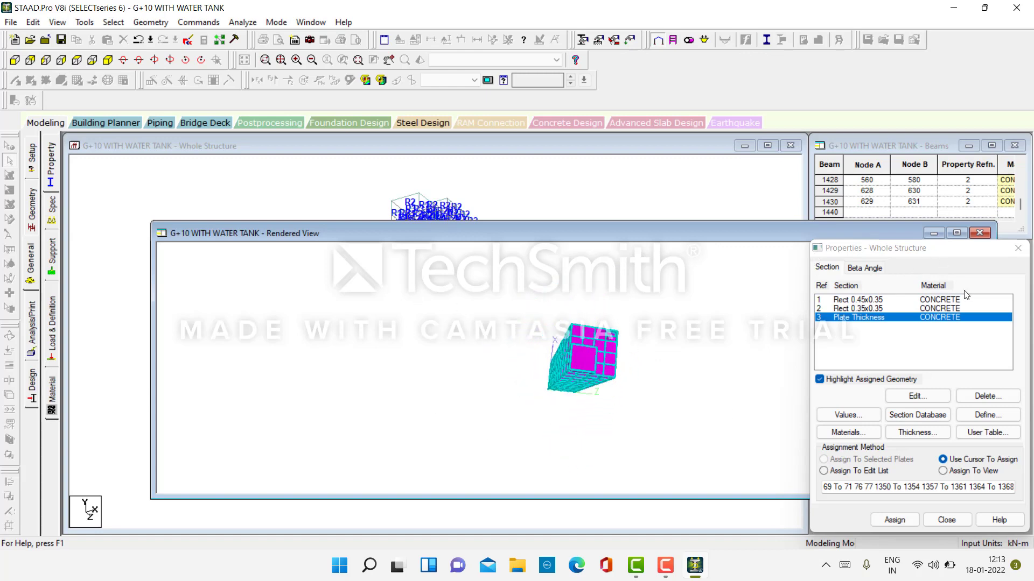
{"action": "left_click", "coordinate": [981, 234]}
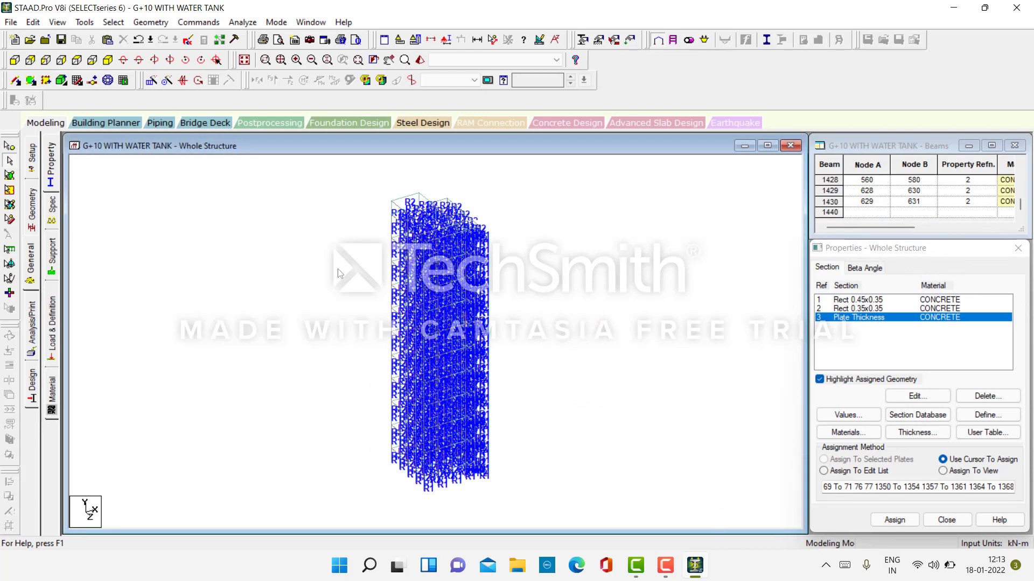
Step: Start a new seismic definition of type Indian: IS 1893 - 2002/2005 with accidental load included
{"action": "left_click", "coordinate": [51, 339]}
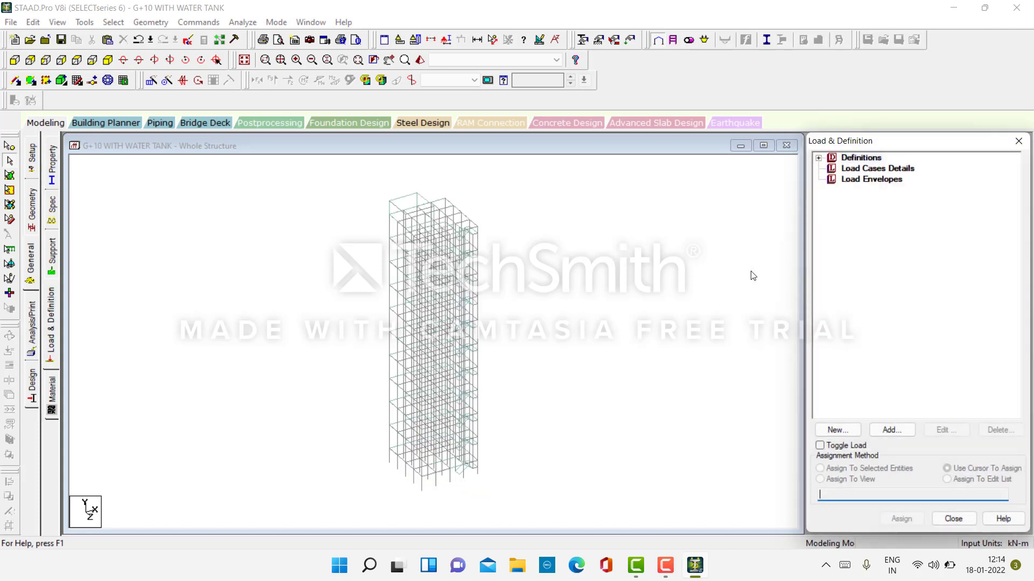
{"action": "left_click", "coordinate": [819, 158]}
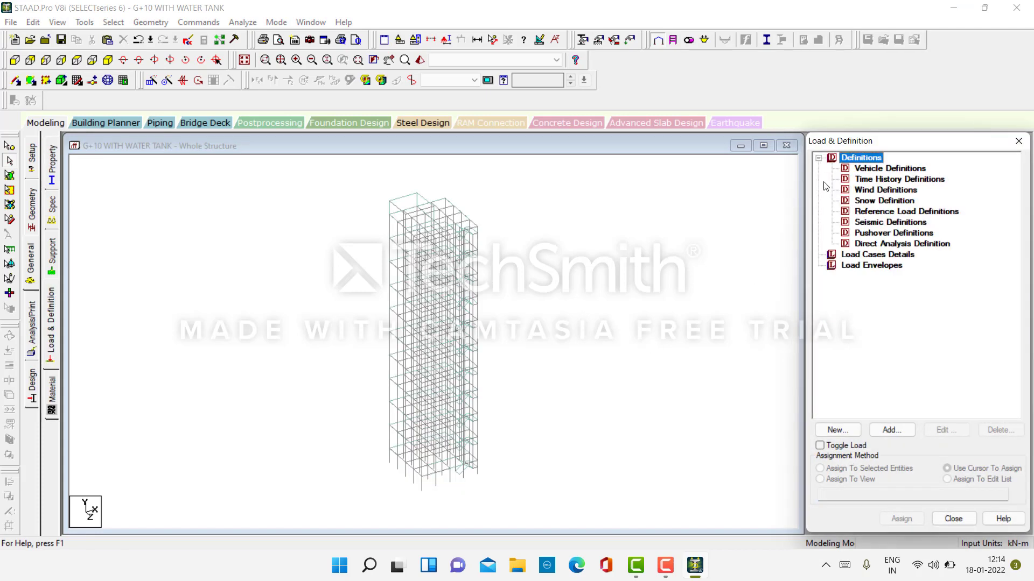
{"action": "left_click", "coordinate": [860, 223]}
{"action": "left_click", "coordinate": [878, 431]}
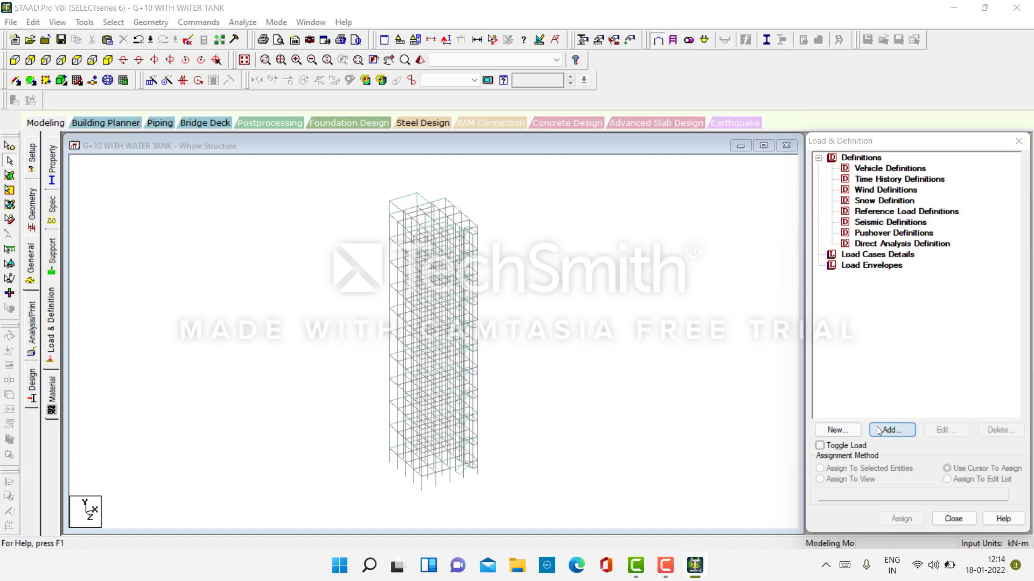
{"action": "left_click", "coordinate": [545, 167]}
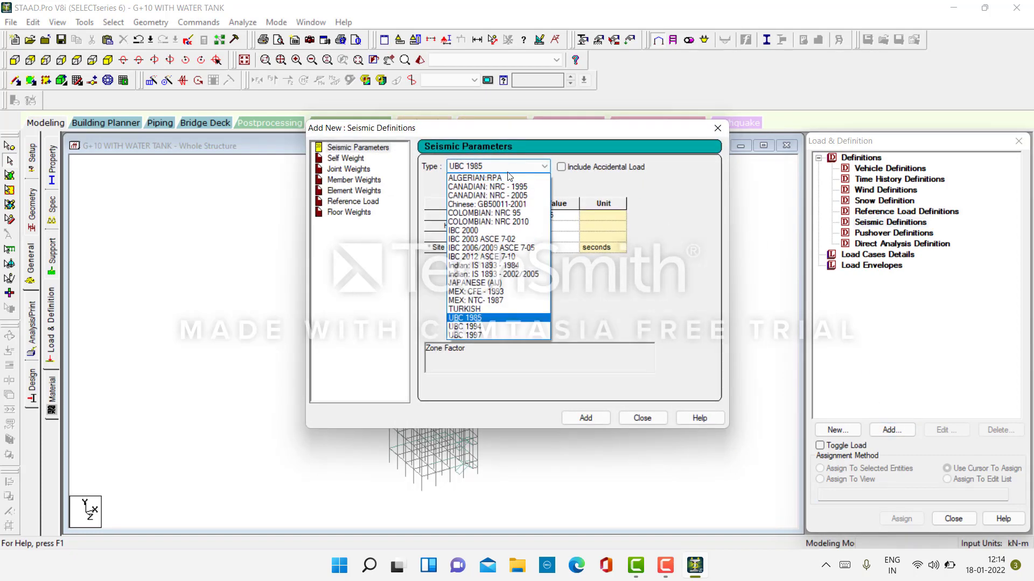
{"action": "left_click", "coordinate": [484, 275]}
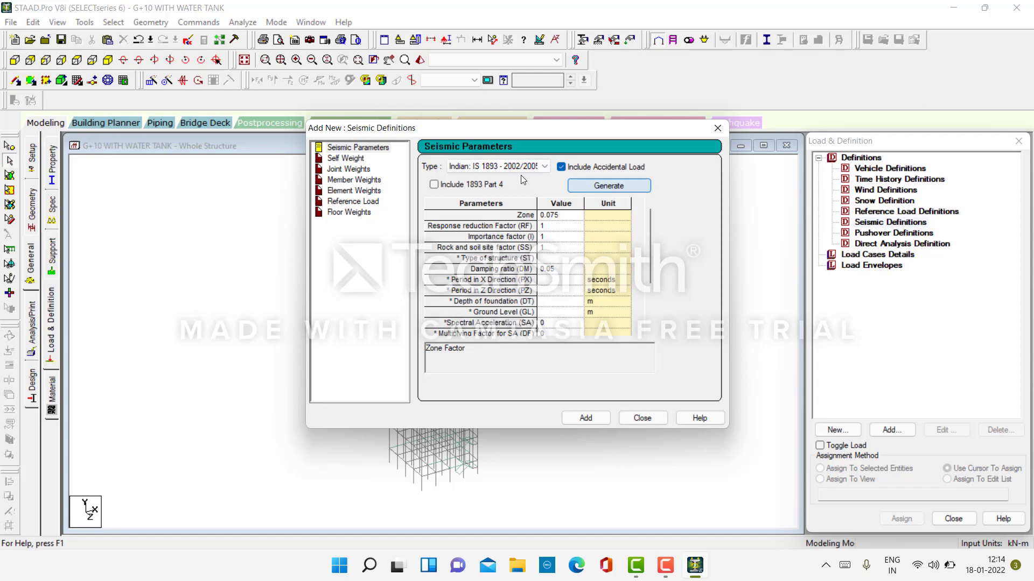
Step: Try to generate the IS 1893 seismic parameters automatically
{"action": "left_click", "coordinate": [580, 186]}
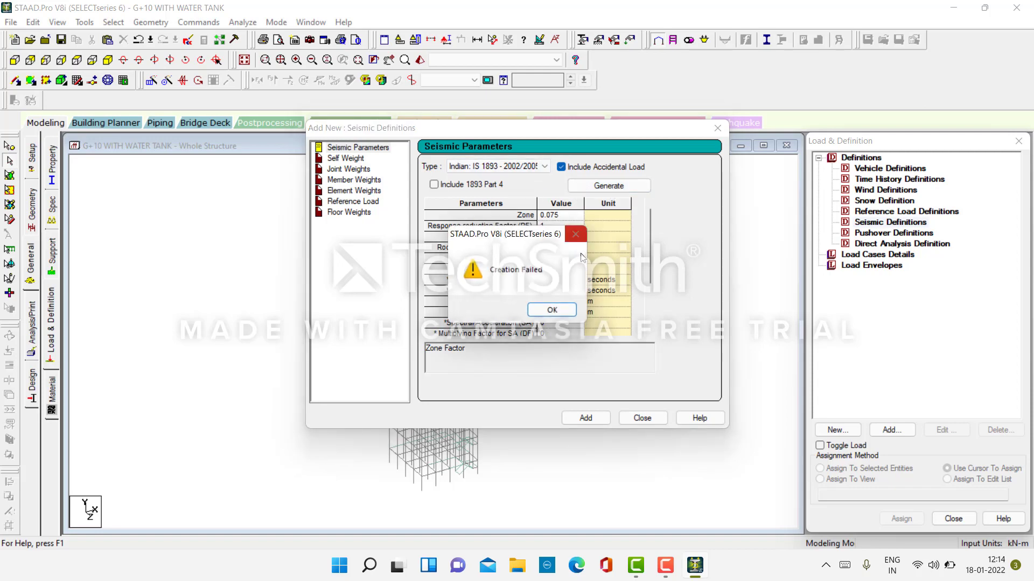
{"action": "left_click", "coordinate": [552, 307]}
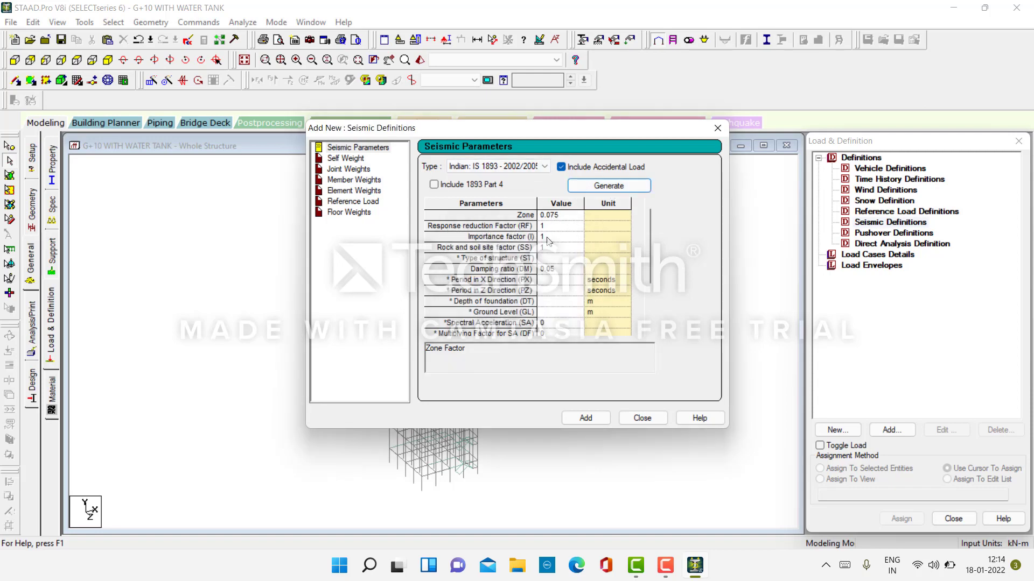
{"action": "left_click", "coordinate": [596, 187]}
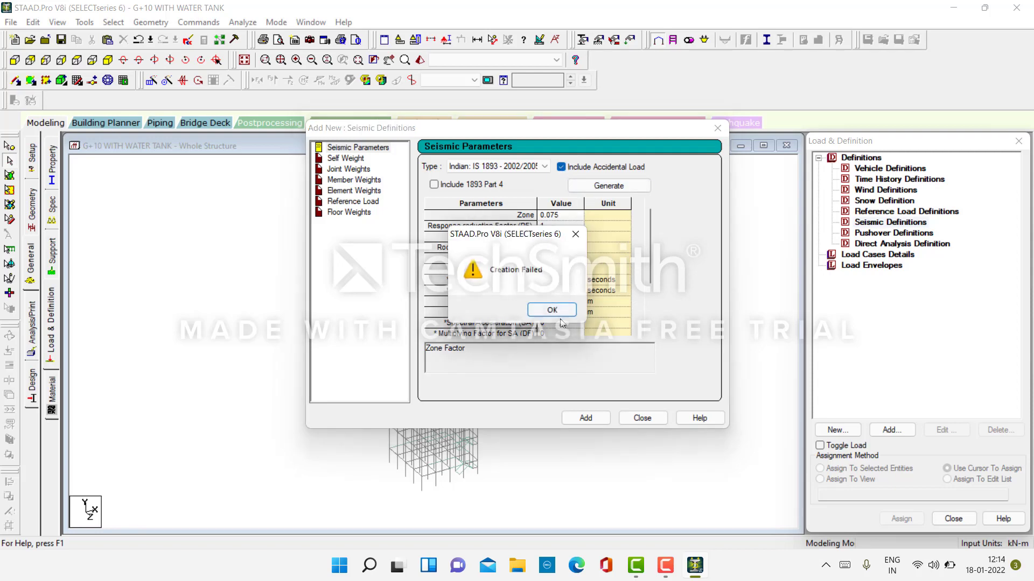
{"action": "left_click", "coordinate": [560, 311]}
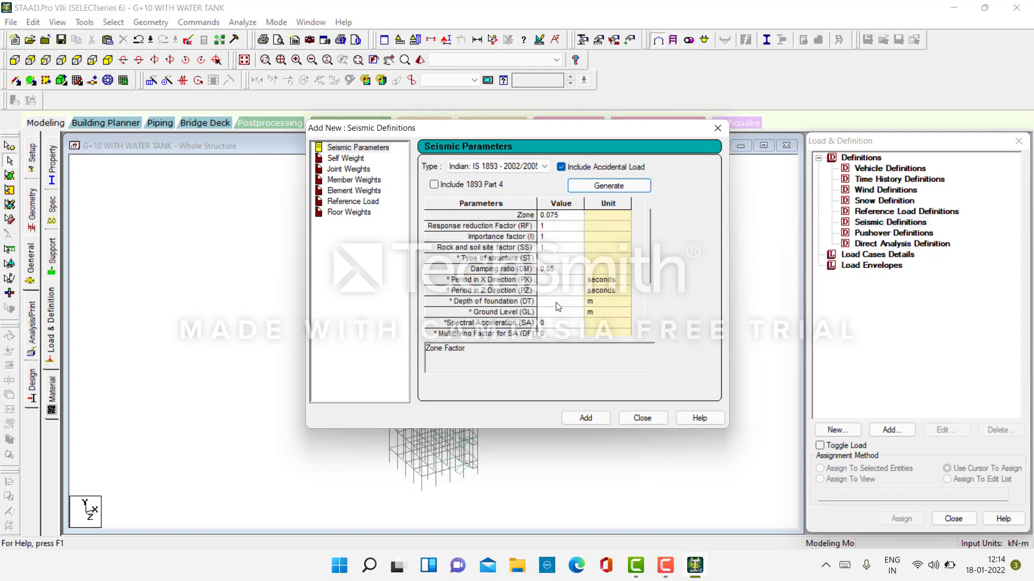
Step: Add the seismic parameters with zone 1 and type of structure 1, plus a self weight with factor 1
{"action": "left_click", "coordinate": [570, 216]}
{"action": "left_click", "coordinate": [563, 210]}
{"action": "left_click", "coordinate": [563, 217]}
{"action": "left_click_drag", "start_coordinate": [563, 214], "coordinate": [519, 206]}
{"action": "type", "text": "1"}
{"action": "left_click", "coordinate": [559, 259]}
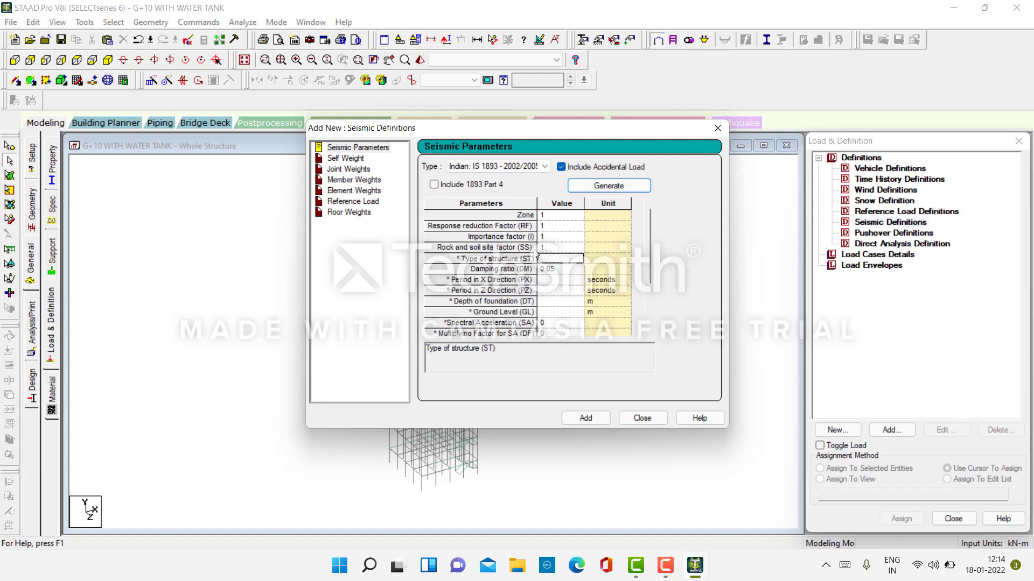
{"action": "type", "text": "1"}
{"action": "left_click", "coordinate": [582, 418]}
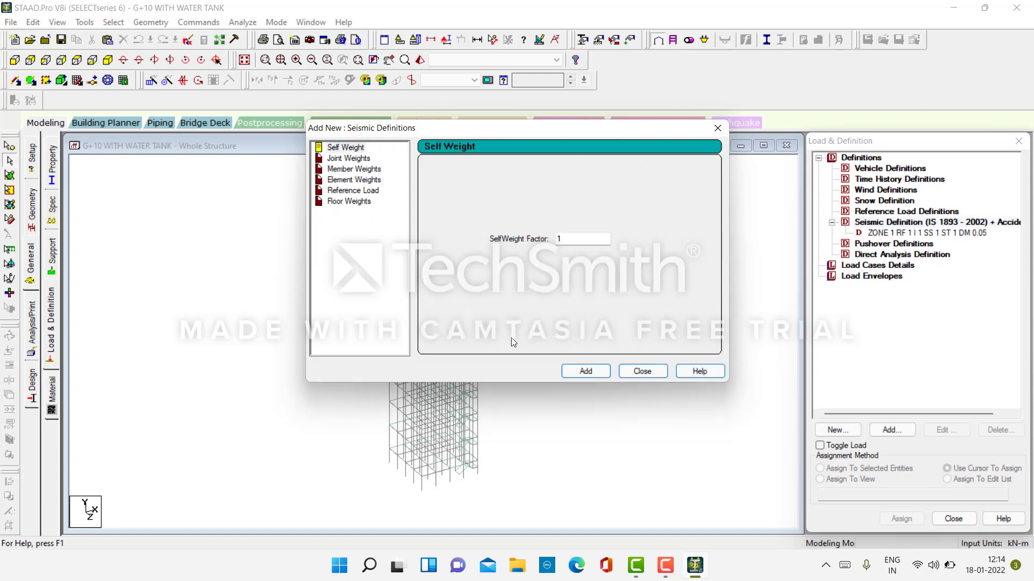
{"action": "left_click", "coordinate": [590, 371]}
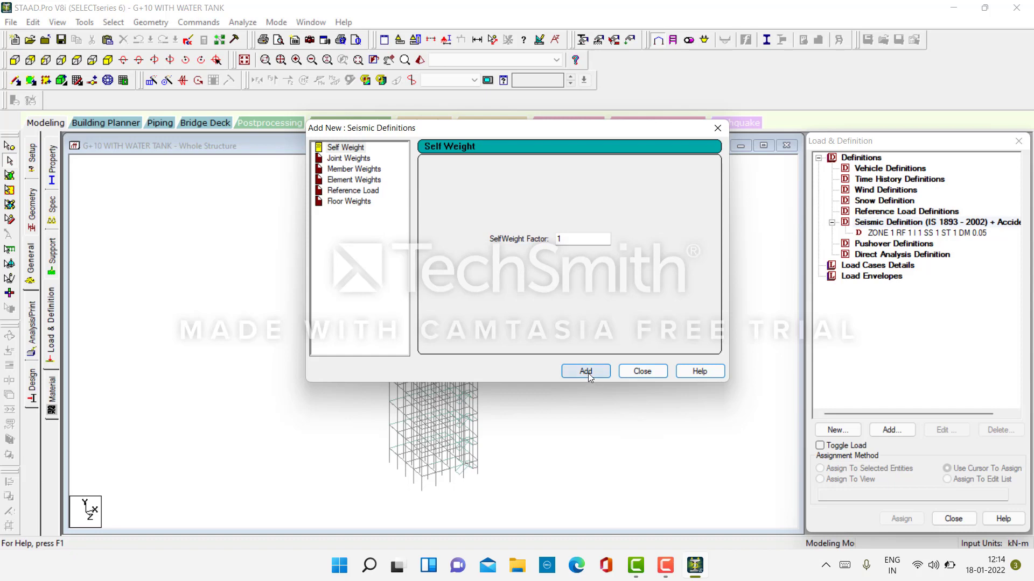
{"action": "left_click", "coordinate": [642, 373]}
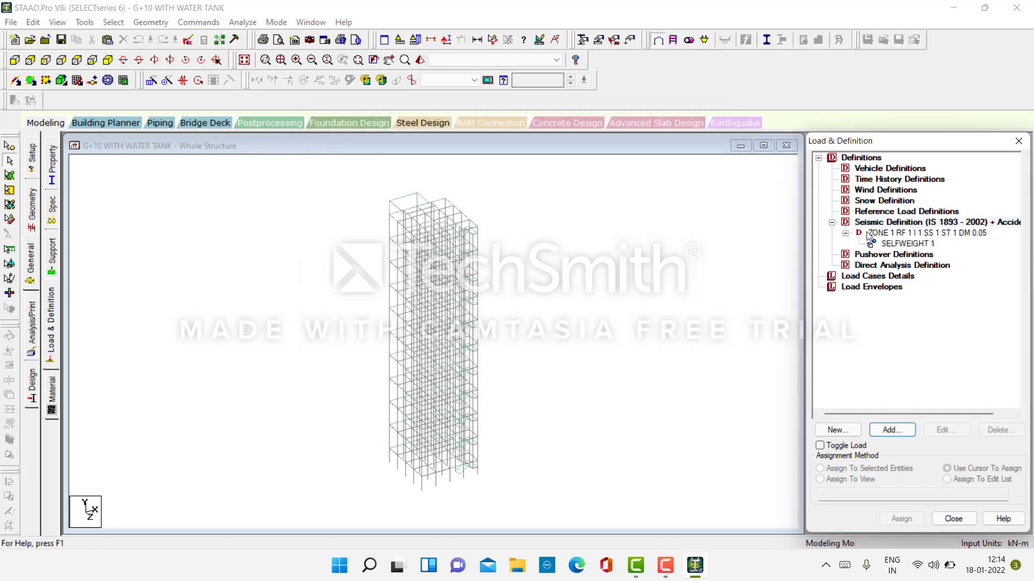
Step: Add a wind definition with type number 1 and the comment WIND 1
{"action": "left_click", "coordinate": [860, 193]}
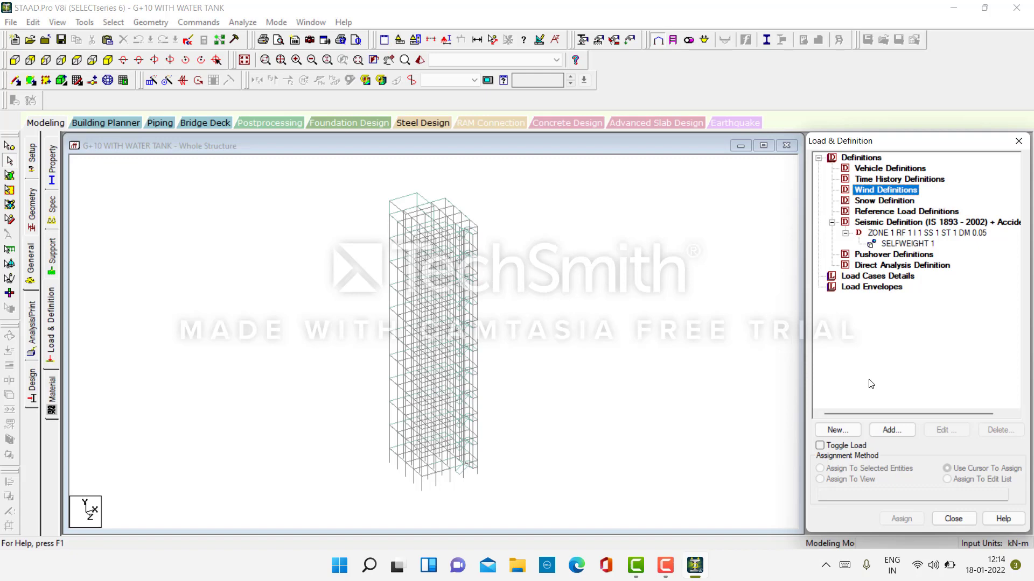
{"action": "left_click", "coordinate": [889, 430]}
{"action": "left_click", "coordinate": [503, 371]}
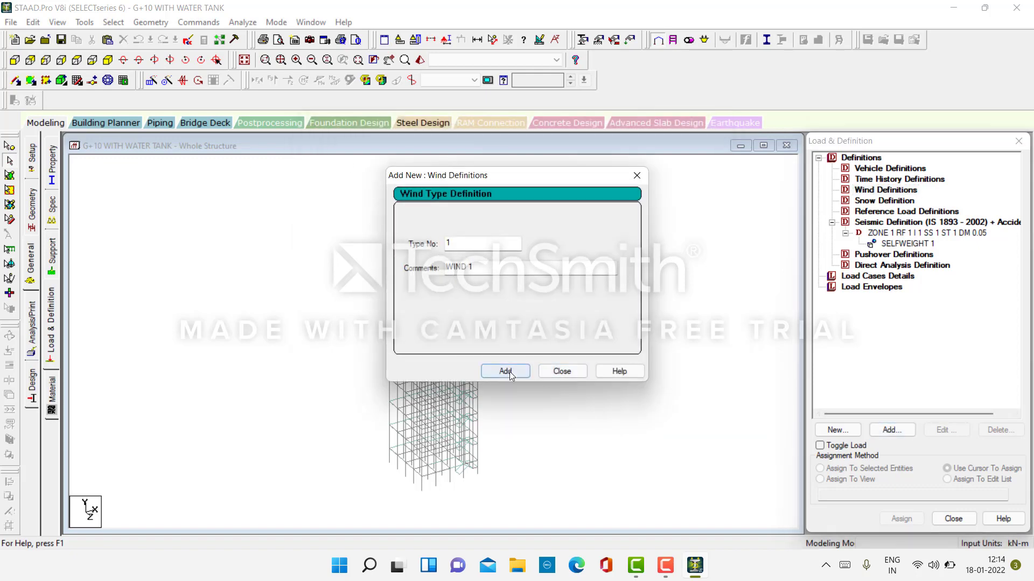
{"action": "left_click", "coordinate": [563, 371]}
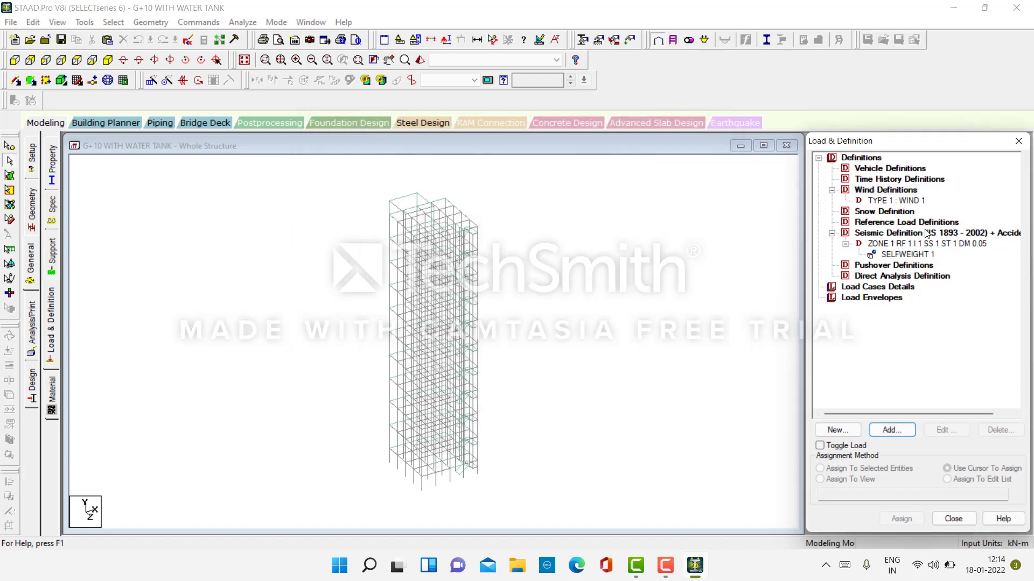
Step: Start the ASCE-7 intensity calculation for WIND 1 with building classification Category IV and a basic wind speed of 44 m/sec
{"action": "left_click", "coordinate": [896, 200]}
{"action": "left_click", "coordinate": [891, 429]}
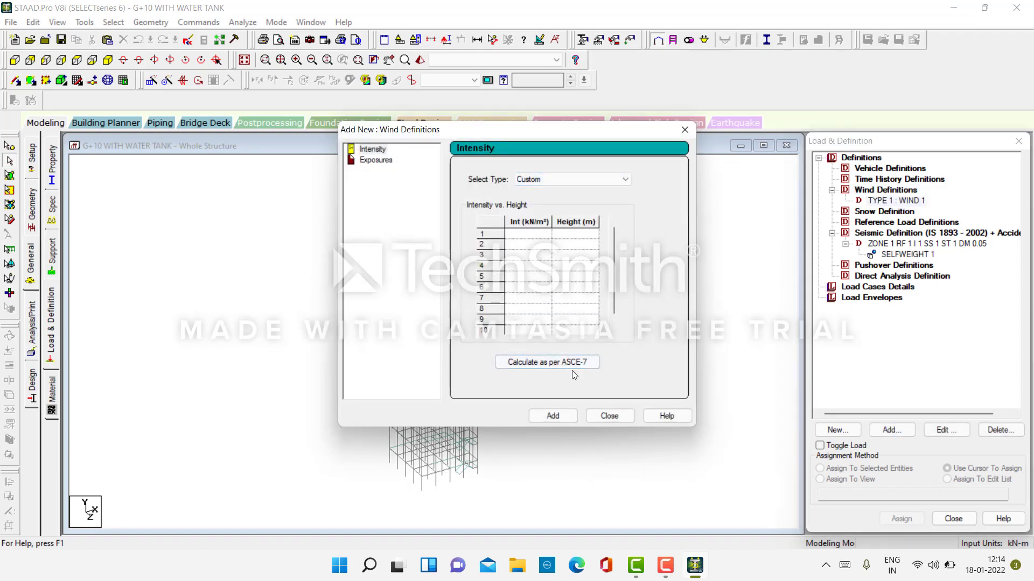
{"action": "left_click", "coordinate": [580, 369]}
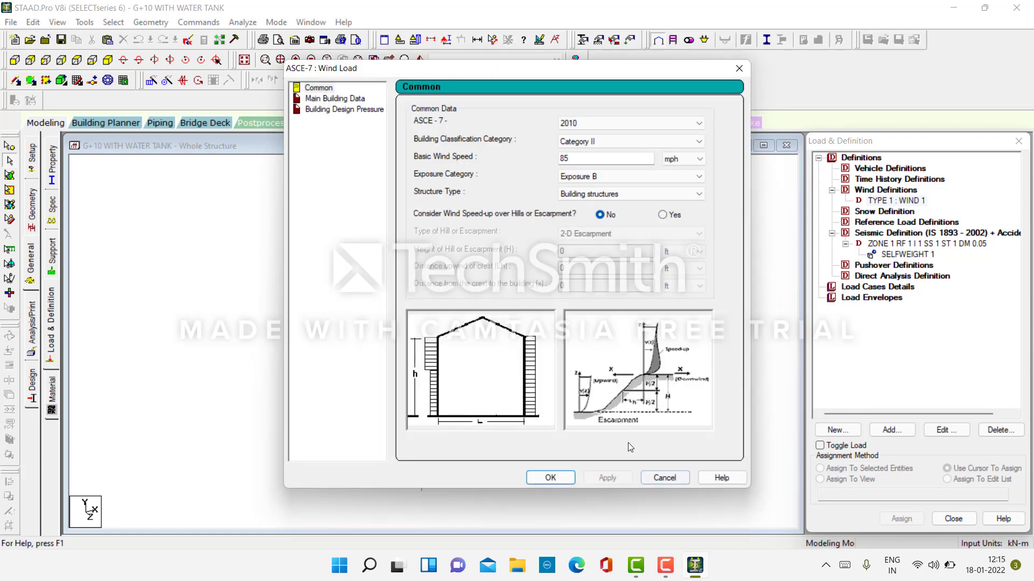
{"action": "left_click", "coordinate": [616, 138]}
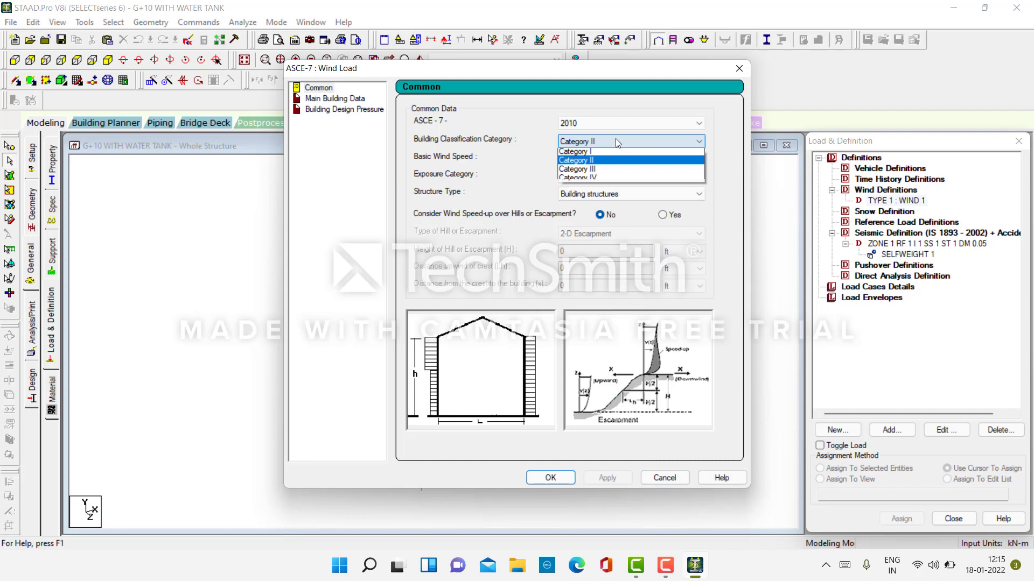
{"action": "left_click", "coordinate": [609, 180]}
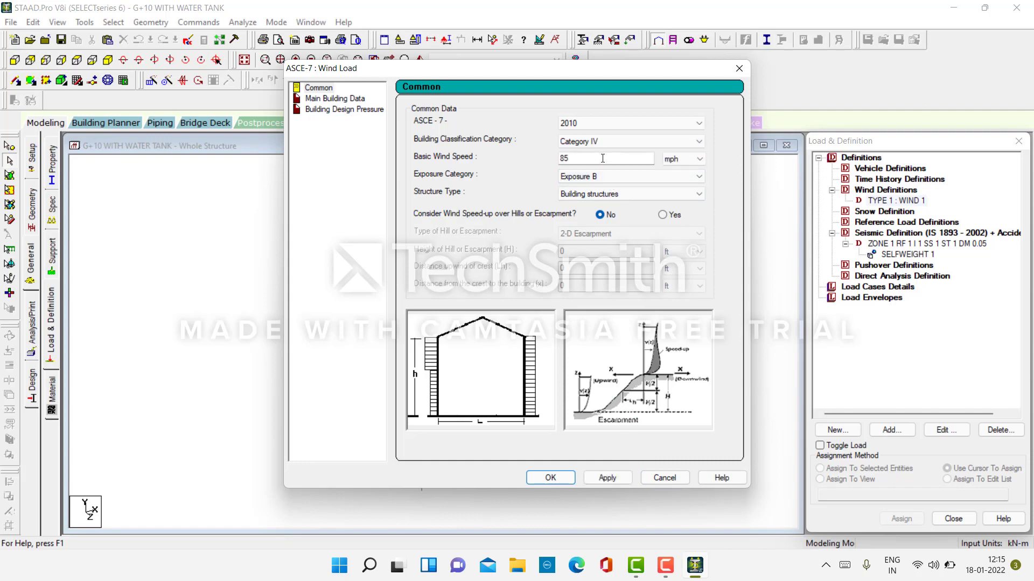
{"action": "left_click_drag", "start_coordinate": [602, 158], "coordinate": [544, 158]}
{"action": "type", "text": "44"}
{"action": "left_click", "coordinate": [680, 159]}
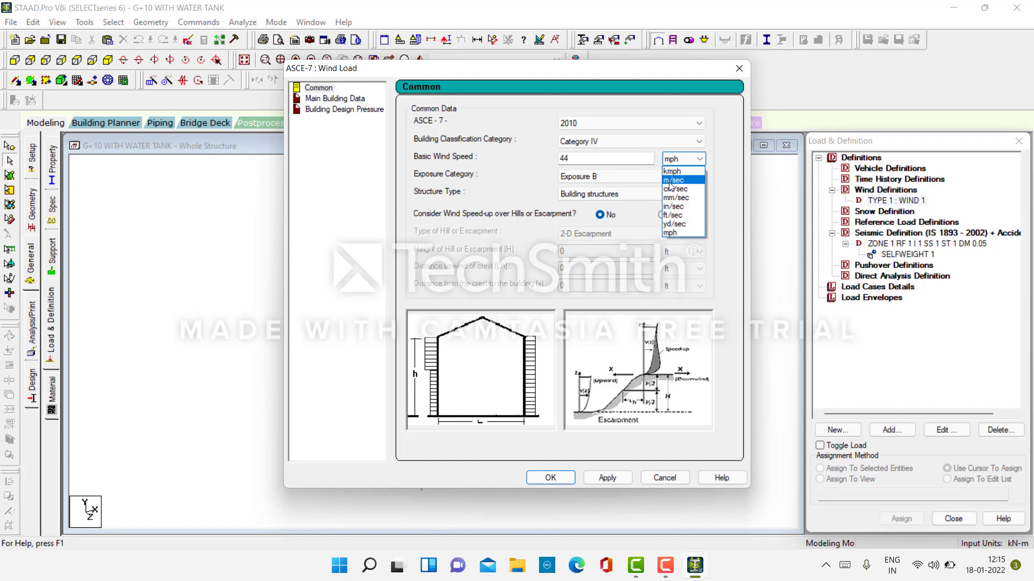
{"action": "left_click", "coordinate": [671, 181]}
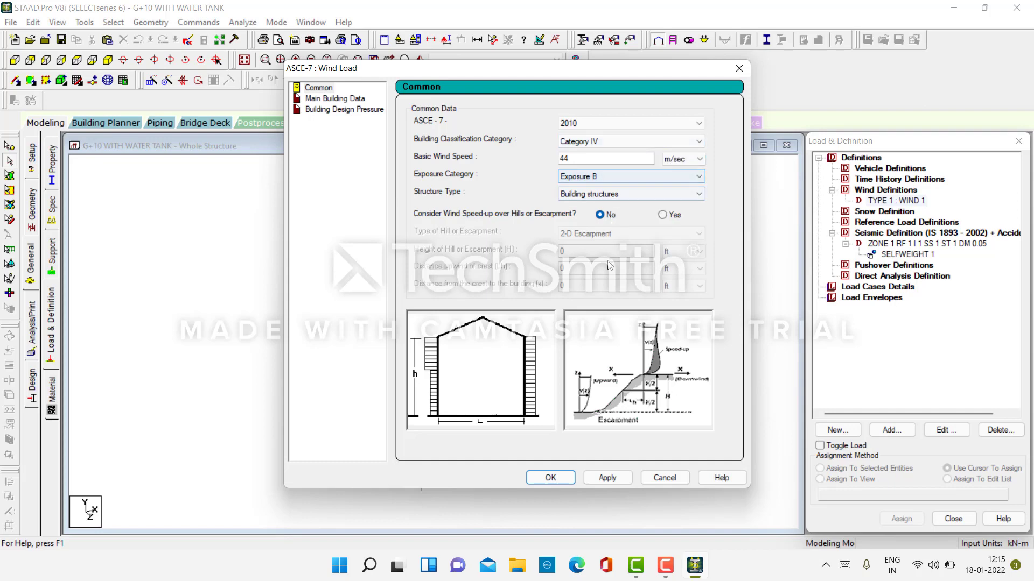
{"action": "left_click", "coordinate": [606, 478]}
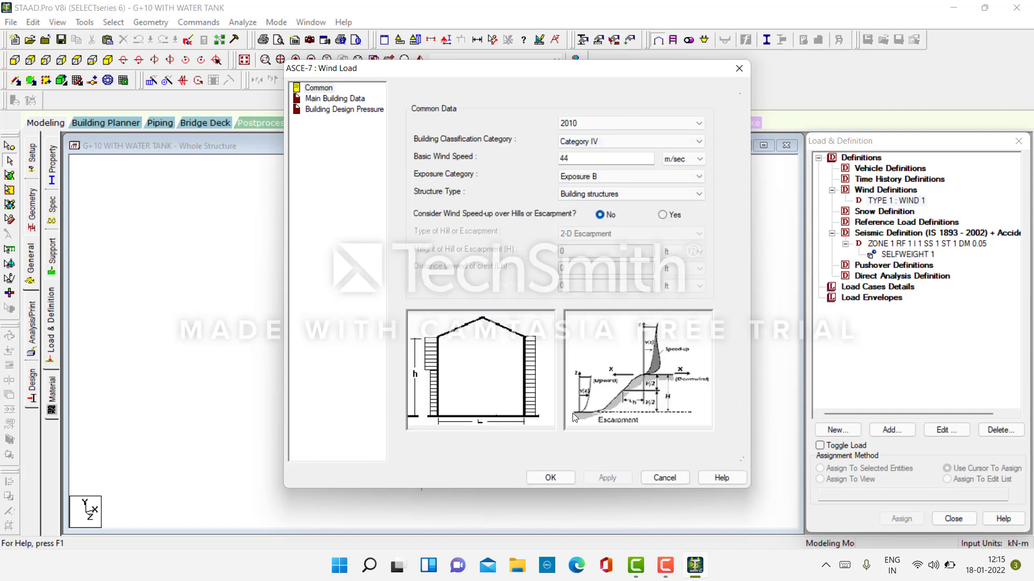
Step: In the main building data, enter 33 for the building height and 12 for the lengths along and normal to the wind
{"action": "left_click", "coordinate": [334, 98]}
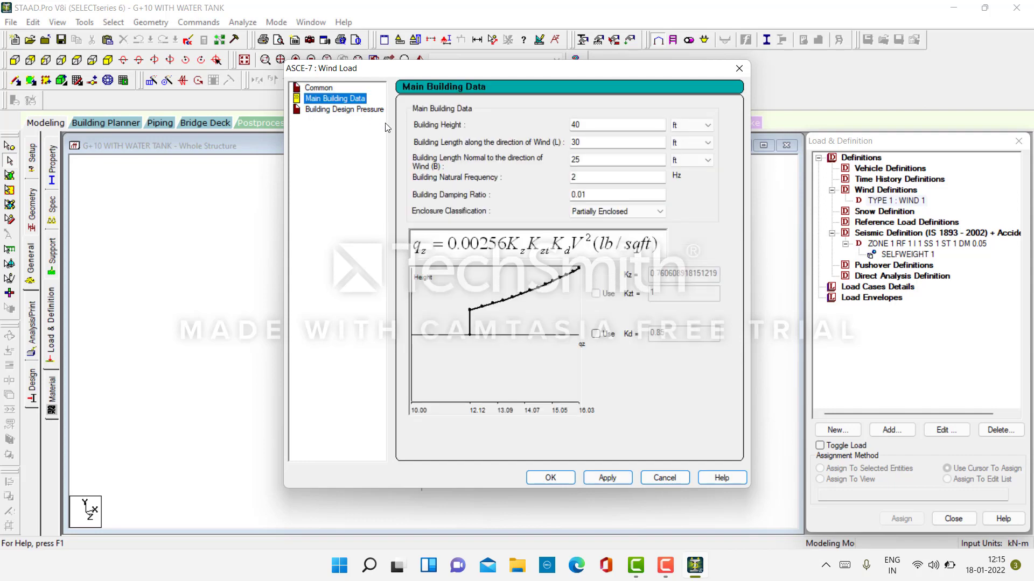
{"action": "left_click_drag", "start_coordinate": [592, 125], "coordinate": [541, 125]}
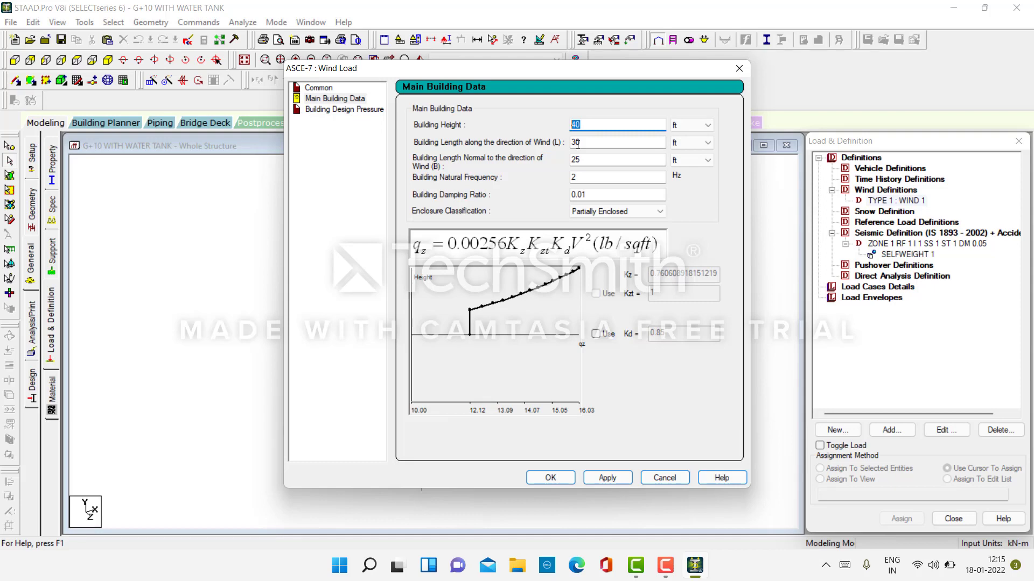
{"action": "type", "text": "33"}
{"action": "left_click_drag", "start_coordinate": [587, 141], "coordinate": [561, 143]}
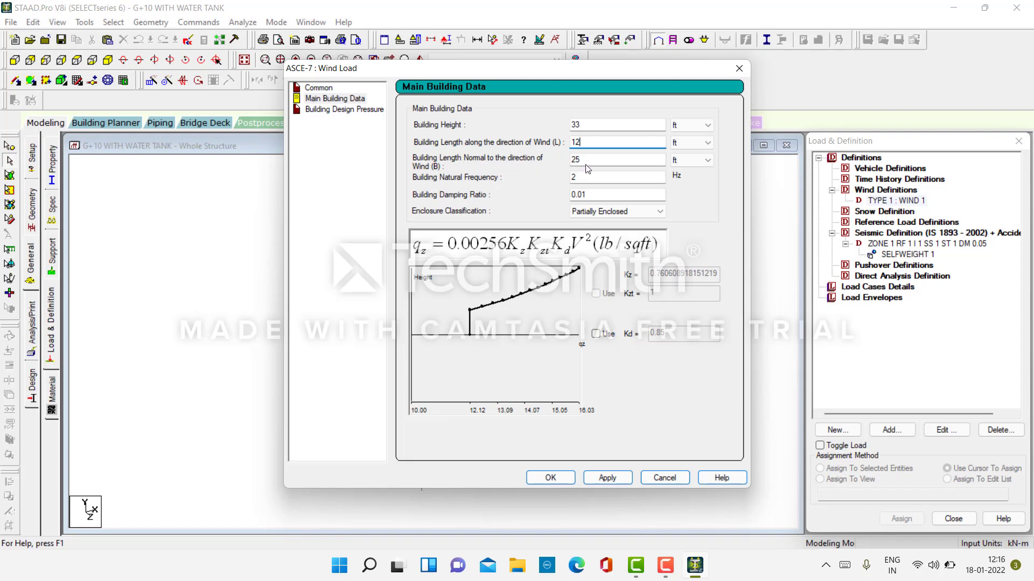
{"action": "key", "text": "Tab"}
{"action": "type", "text": "12"}
Step: Set the units of the building height and both building lengths to metres and apply the main building data
{"action": "left_click", "coordinate": [694, 127]}
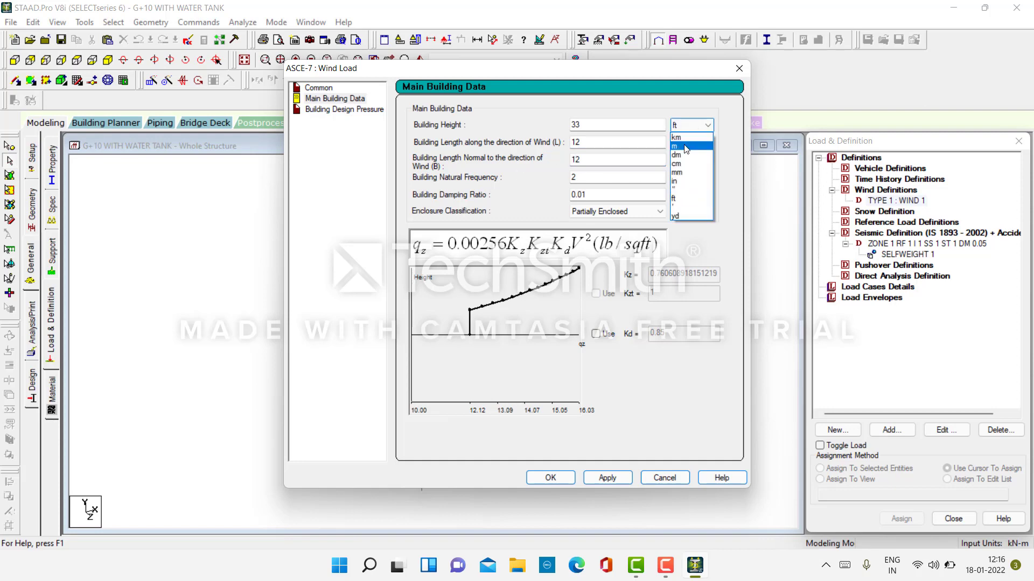
{"action": "left_click", "coordinate": [687, 147]}
{"action": "left_click", "coordinate": [695, 143]}
{"action": "left_click", "coordinate": [683, 165]}
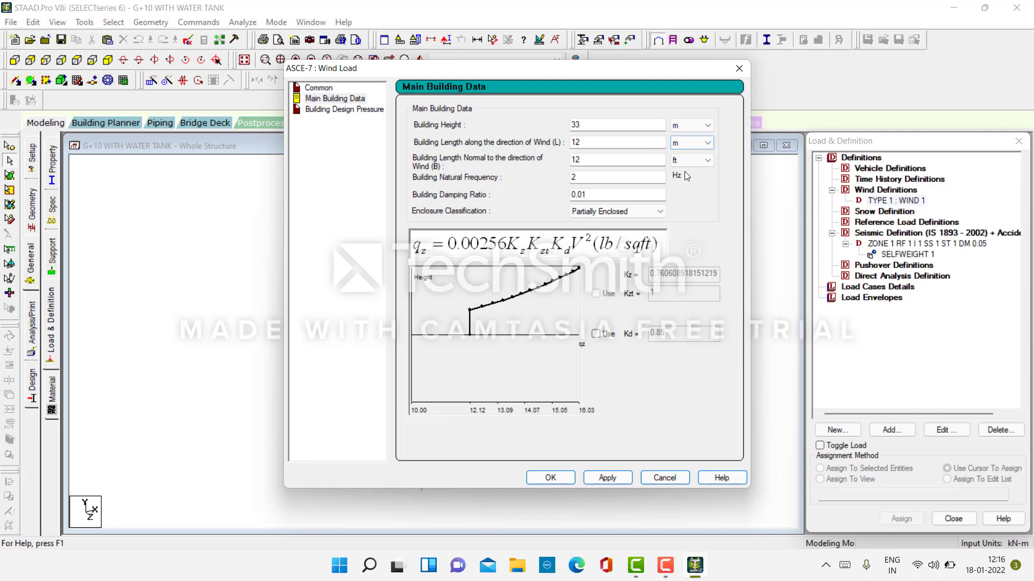
{"action": "left_click", "coordinate": [692, 160]}
{"action": "left_click", "coordinate": [687, 182]}
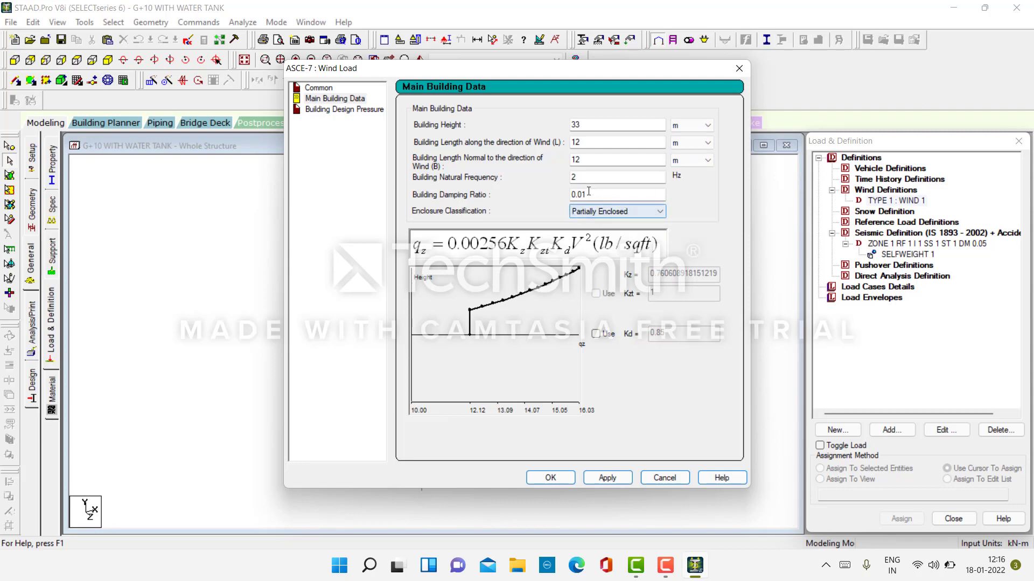
{"action": "left_click", "coordinate": [612, 483]}
Step: Apply the windward building design pressure and add the calculated intensity table to WIND 1
{"action": "left_click", "coordinate": [318, 112]}
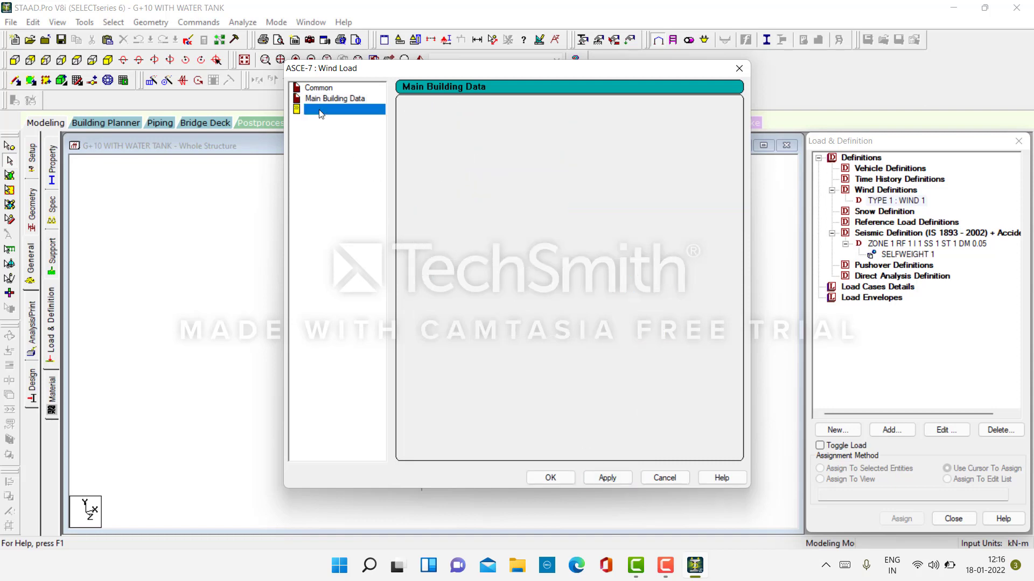
{"action": "left_click", "coordinate": [613, 480]}
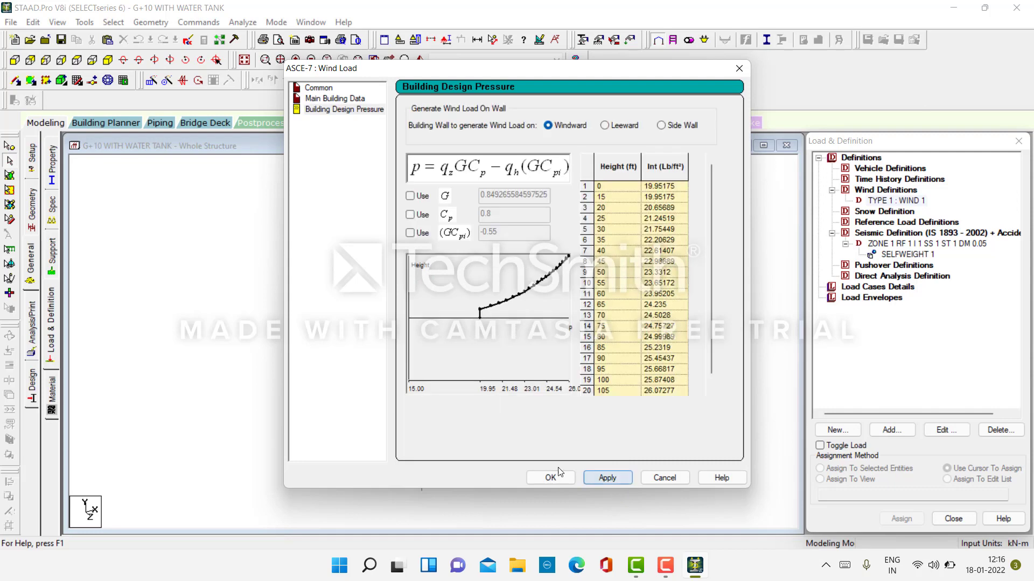
{"action": "left_click", "coordinate": [552, 477]}
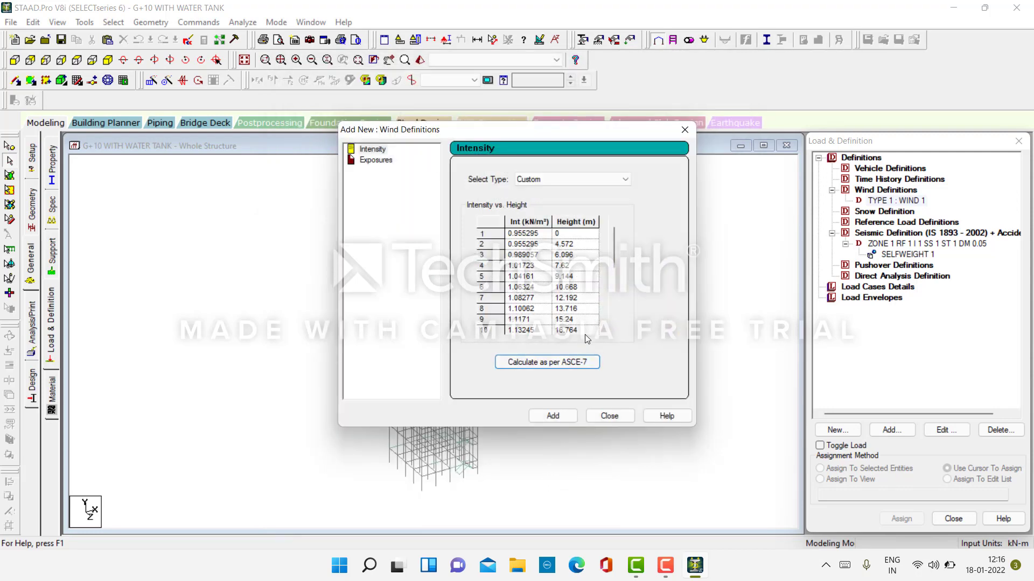
{"action": "left_click", "coordinate": [553, 417]}
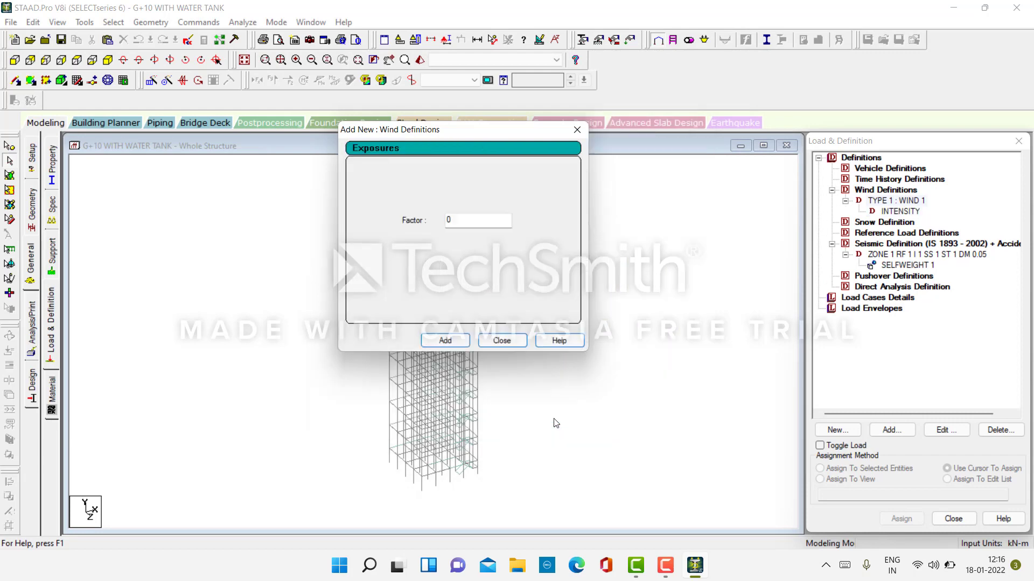
Step: Add a wind exposure with factor 1 and assign it to the whole structure in the view
{"action": "left_click", "coordinate": [469, 222]}
{"action": "left_click", "coordinate": [445, 340]}
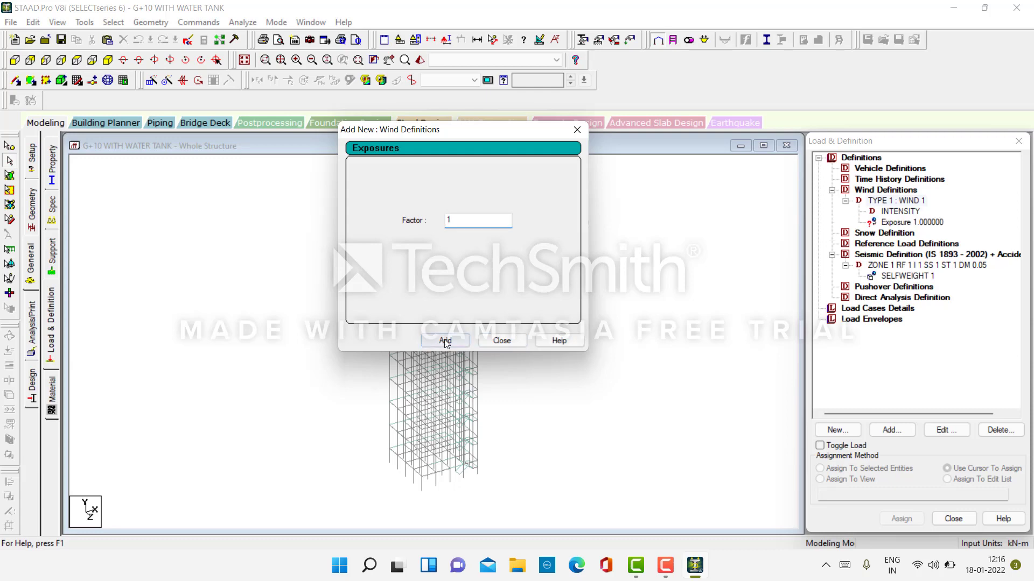
{"action": "left_click", "coordinate": [503, 342]}
{"action": "left_click", "coordinate": [895, 223]}
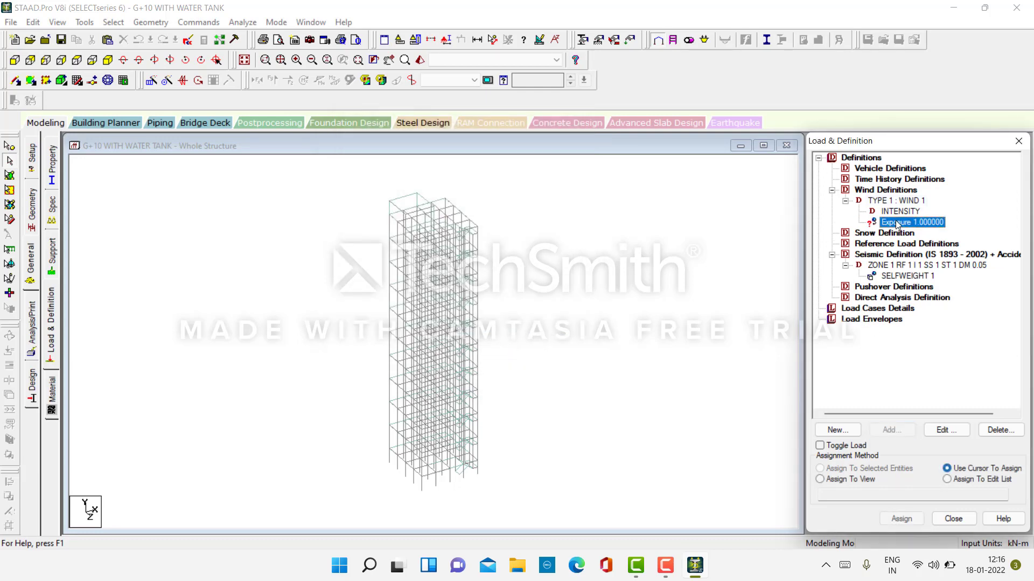
{"action": "left_click", "coordinate": [856, 481]}
{"action": "left_click", "coordinate": [901, 519]}
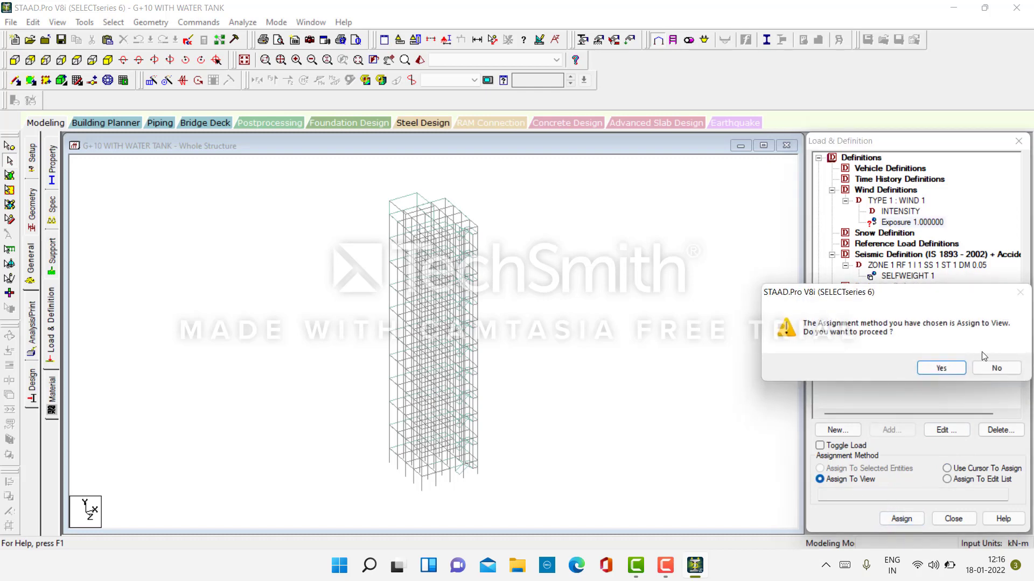
{"action": "left_click", "coordinate": [953, 369]}
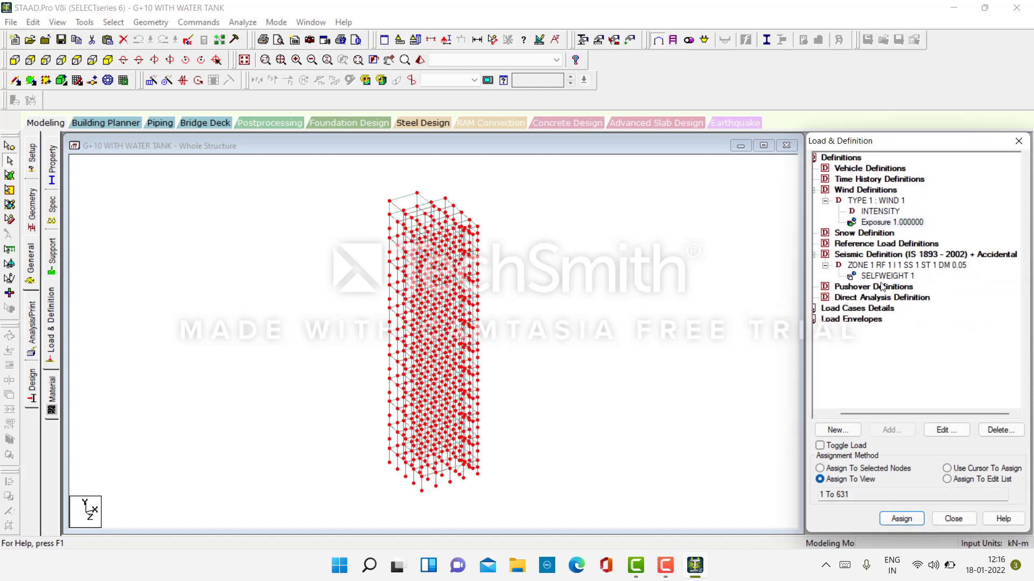
Step: Add primary load case 1 with the Seismic loading type and the title WQX
{"action": "left_click", "coordinate": [878, 309]}
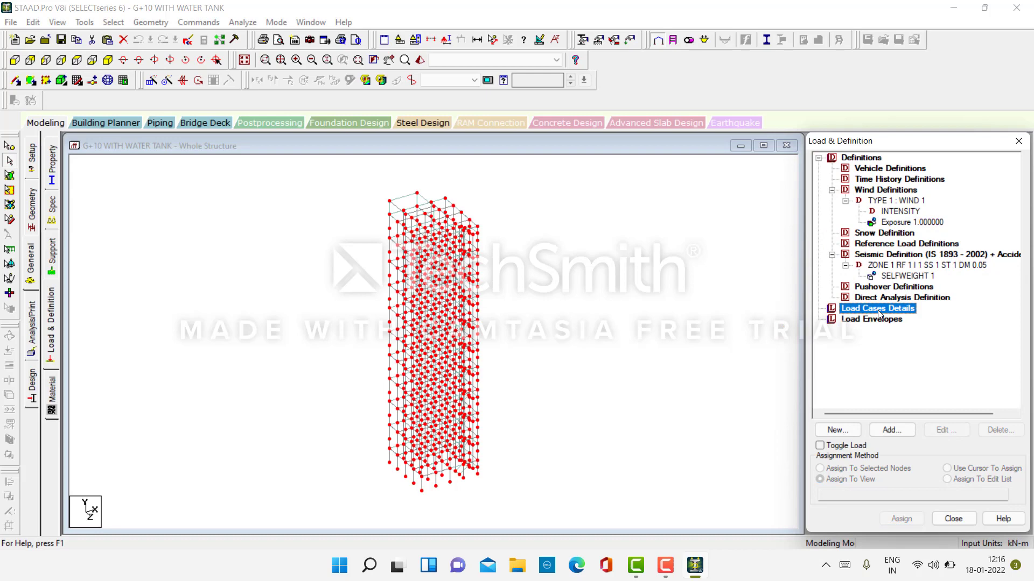
{"action": "left_click", "coordinate": [890, 429]}
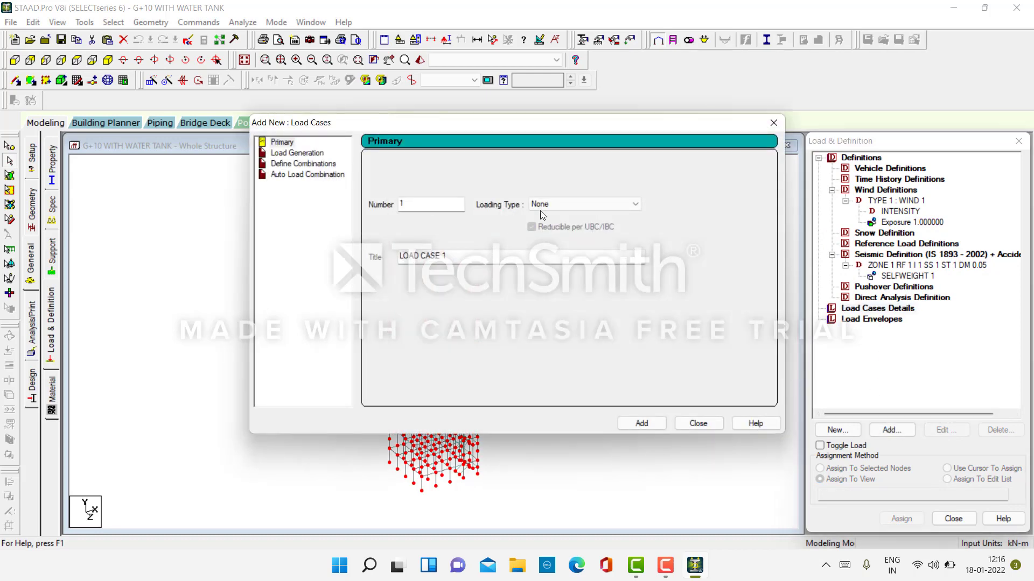
{"action": "left_click", "coordinate": [596, 206]}
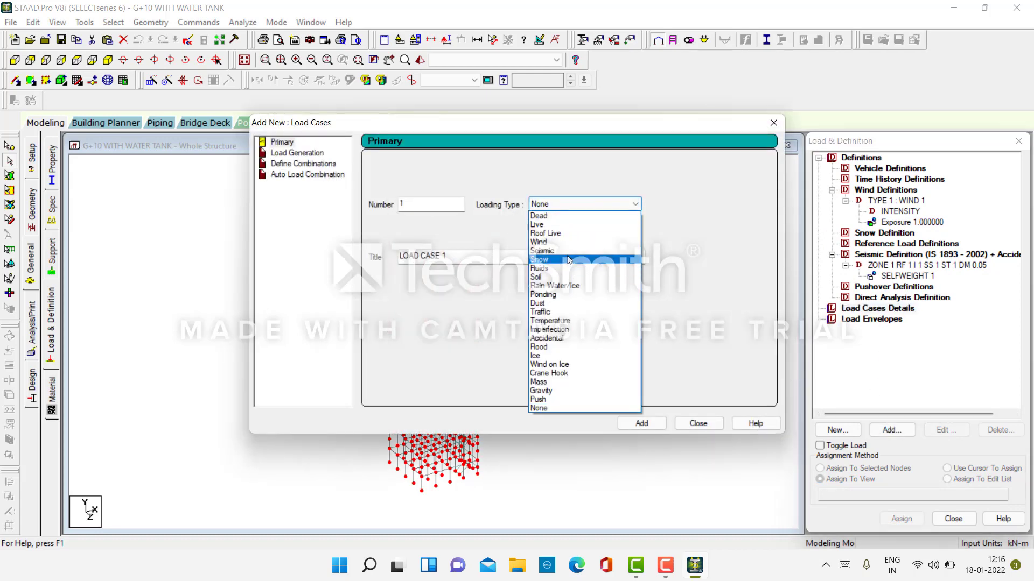
{"action": "left_click", "coordinate": [541, 251]}
{"action": "left_click_drag", "start_coordinate": [448, 257], "coordinate": [370, 261]}
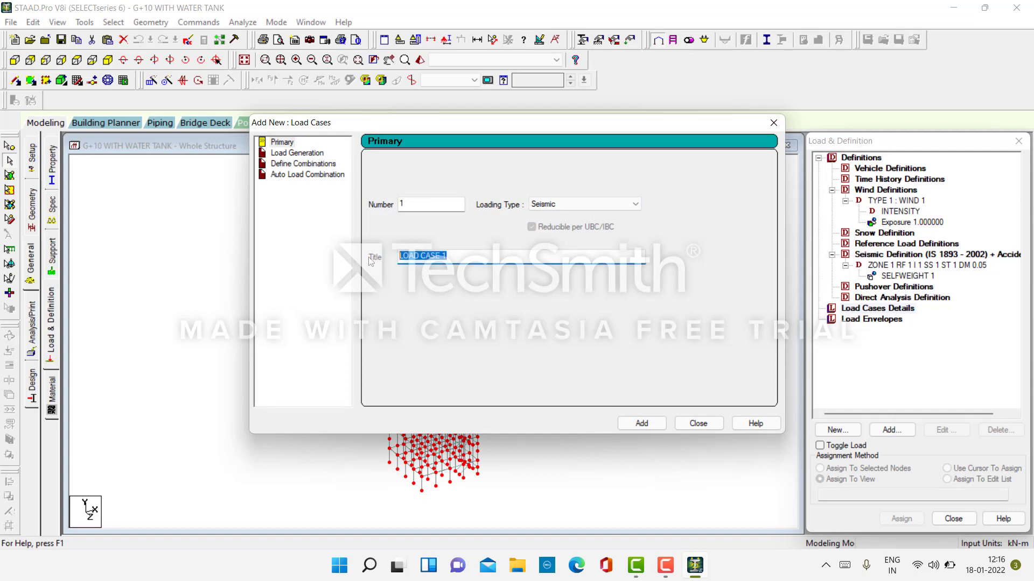
{"action": "type", "text": "WQX"}
{"action": "left_click", "coordinate": [624, 425]}
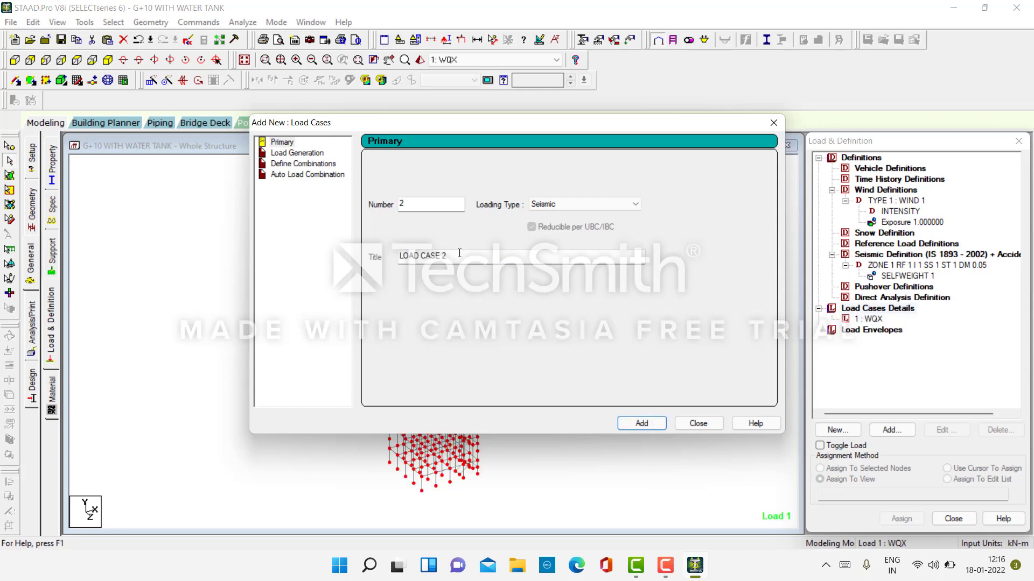
Step: Add a second Seismic primary load case titled WQZ
{"action": "type", "text": "W"}
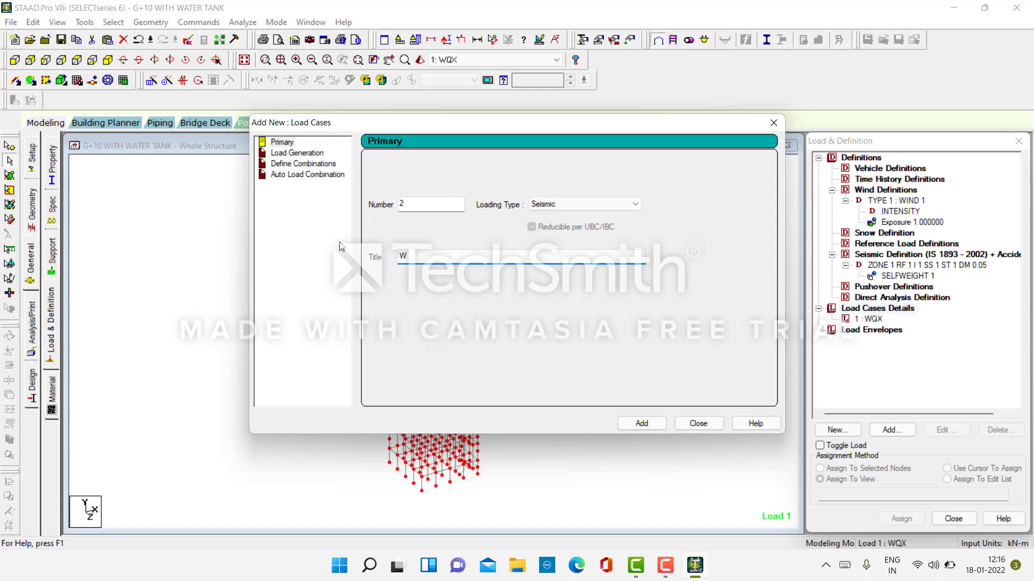
{"action": "type", "text": "QZ"}
{"action": "left_click", "coordinate": [644, 425]}
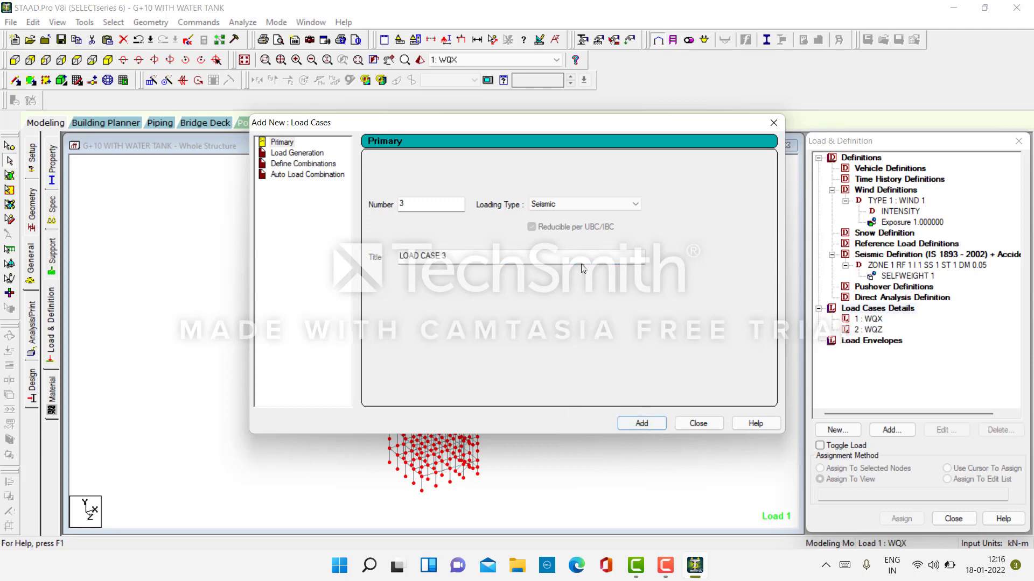
Step: Add primary load case 3 with the Wind loading type and the title WLX
{"action": "left_click", "coordinate": [592, 203]}
{"action": "left_click", "coordinate": [558, 243]}
{"action": "left_click", "coordinate": [477, 254]}
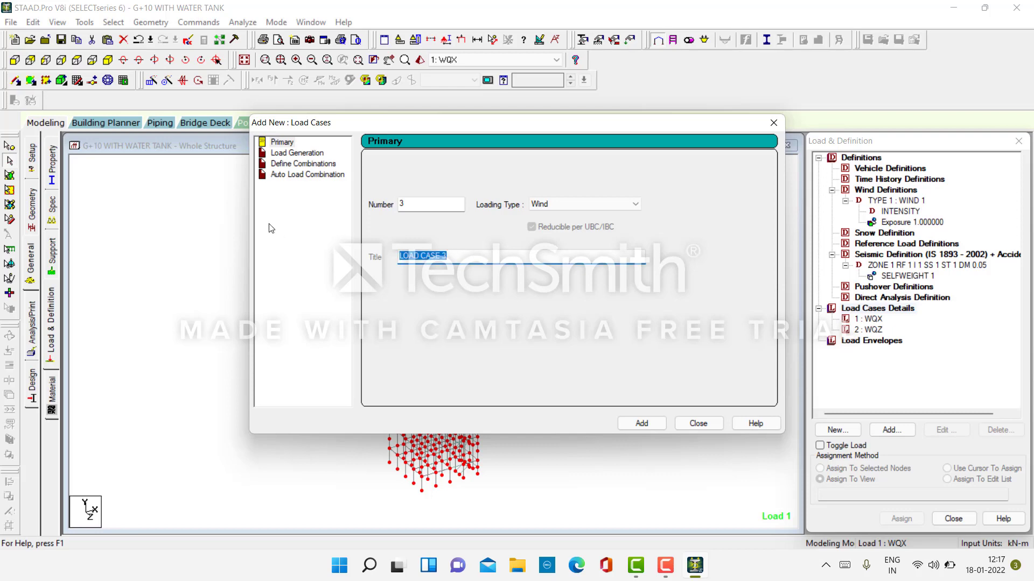
{"action": "type", "text": "WLX"}
{"action": "key", "text": "Return"}
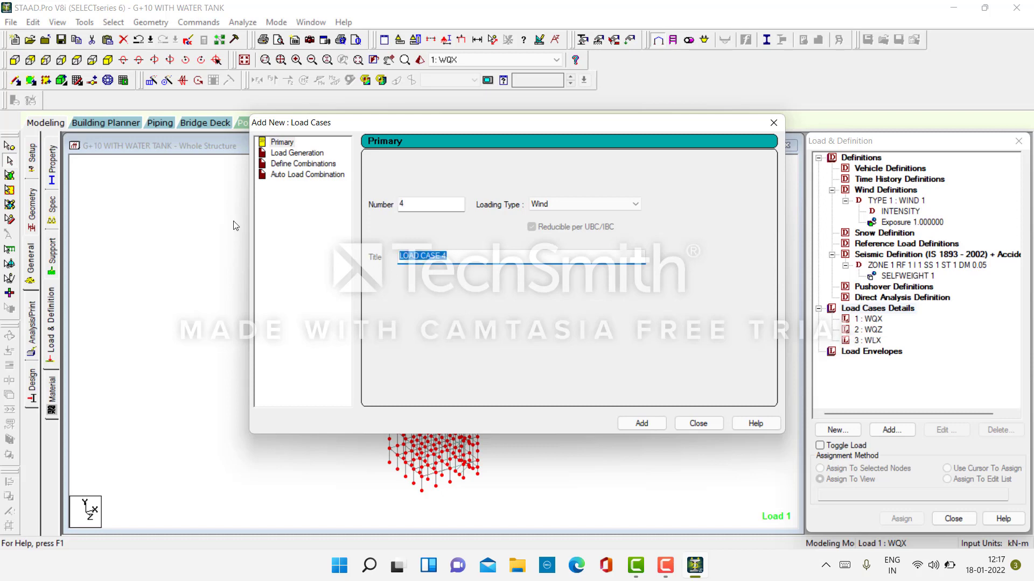
Step: Add another Wind primary load case, number 4, titled WLZ
{"action": "type", "text": "E"}
{"action": "type", "text": "W"}
{"action": "type", "text": "LZ"}
{"action": "left_click", "coordinate": [643, 424]}
Step: Set primary load case 5 to the Dead loading type and title it DL
{"action": "left_click", "coordinate": [585, 205]}
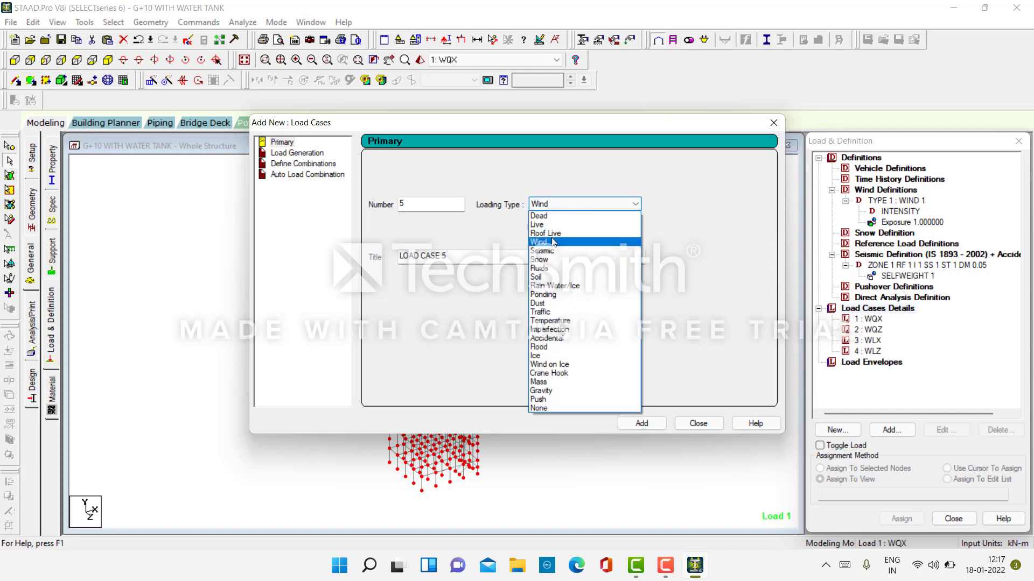
{"action": "left_click", "coordinate": [550, 217]}
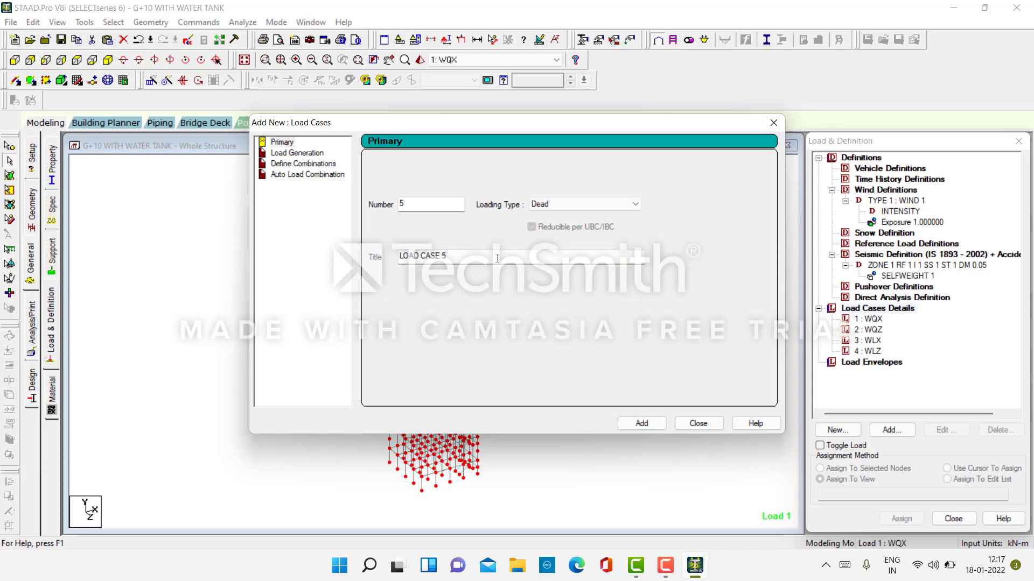
{"action": "key", "text": "Tab"}
{"action": "type", "text": "DL"}
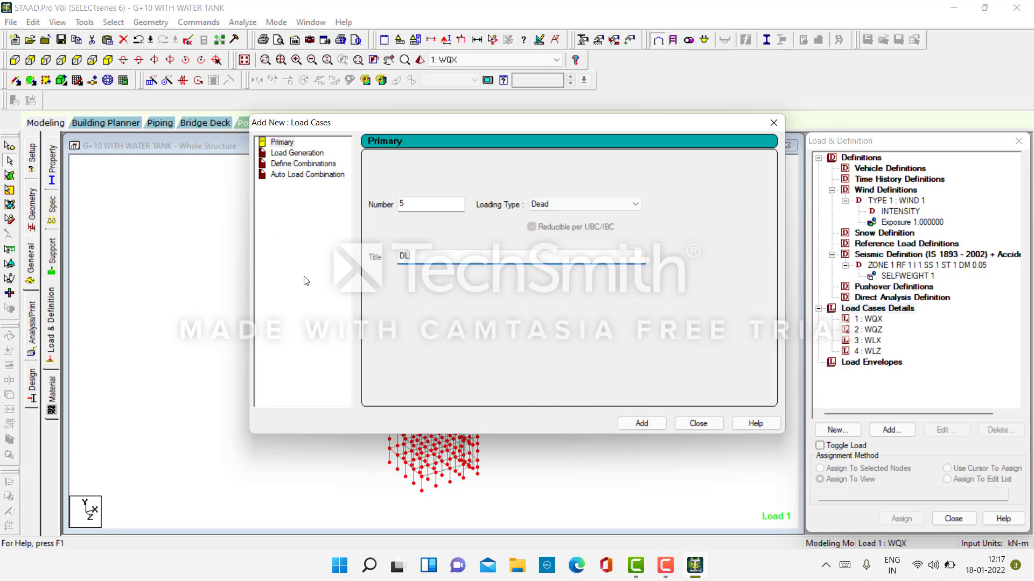
Step: Add primary load case 5 titled DL with the Dead loading type and load case 6 titled LL with the Live type
{"action": "left_click", "coordinate": [652, 429]}
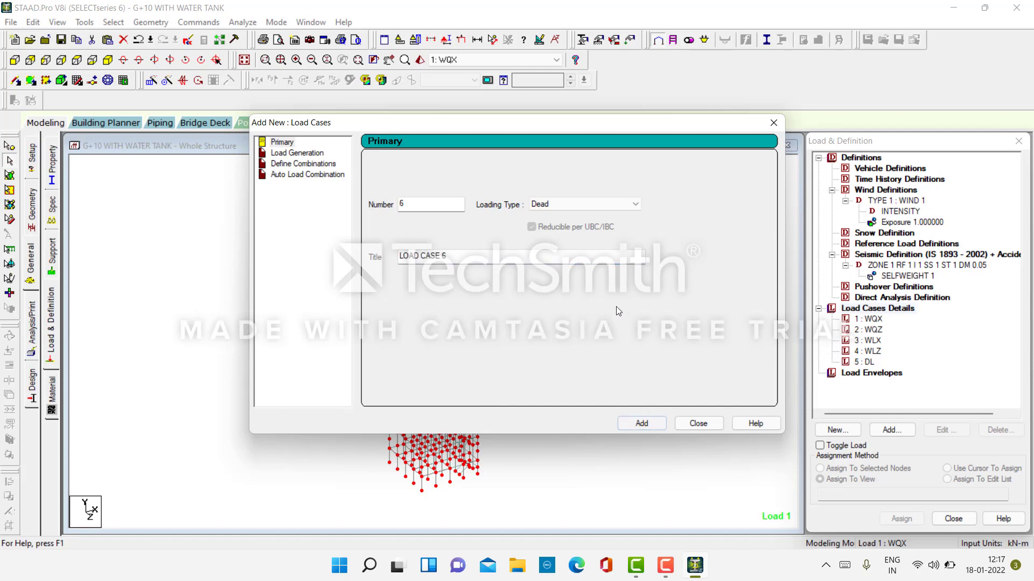
{"action": "left_click", "coordinate": [583, 205]}
{"action": "left_click", "coordinate": [570, 225]}
{"action": "key", "text": "Tab"}
{"action": "key", "text": "Tab"}
{"action": "type", "text": "LL"}
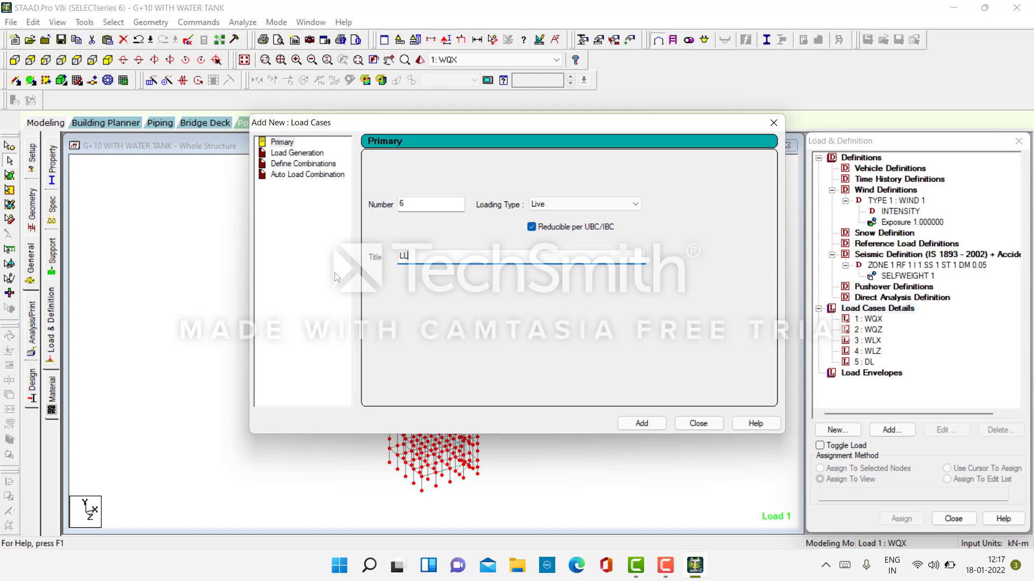
{"action": "key", "text": "Return"}
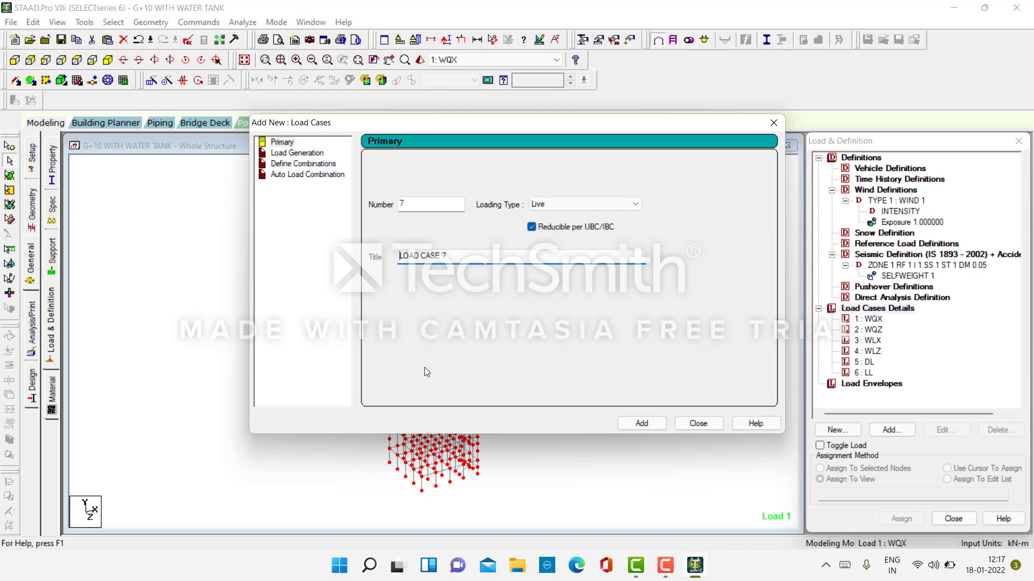
{"action": "left_click", "coordinate": [699, 423]}
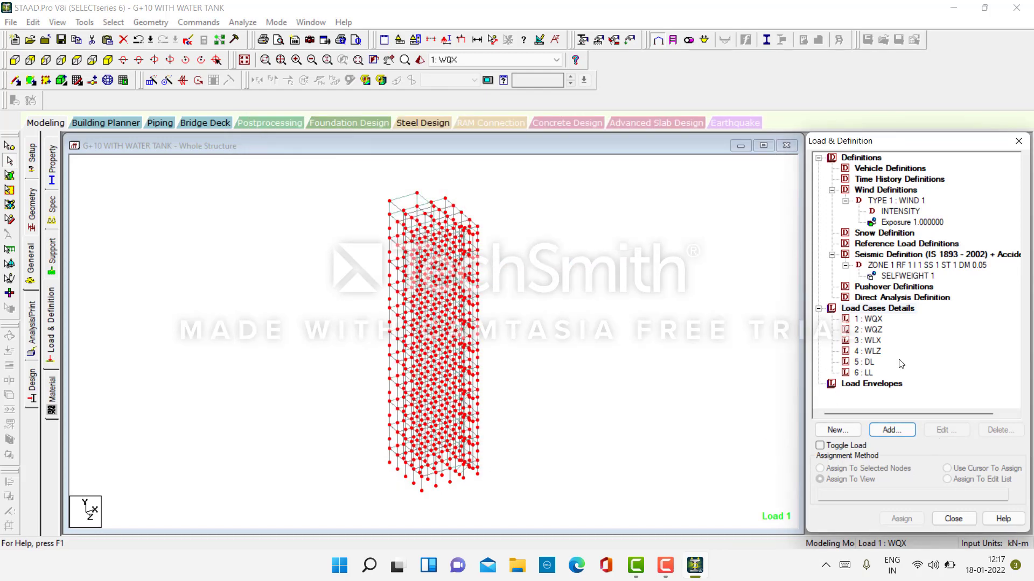
Step: Add a seismic load in the X direction with factor 1 to load case 1: WQX
{"action": "left_click", "coordinate": [873, 320]}
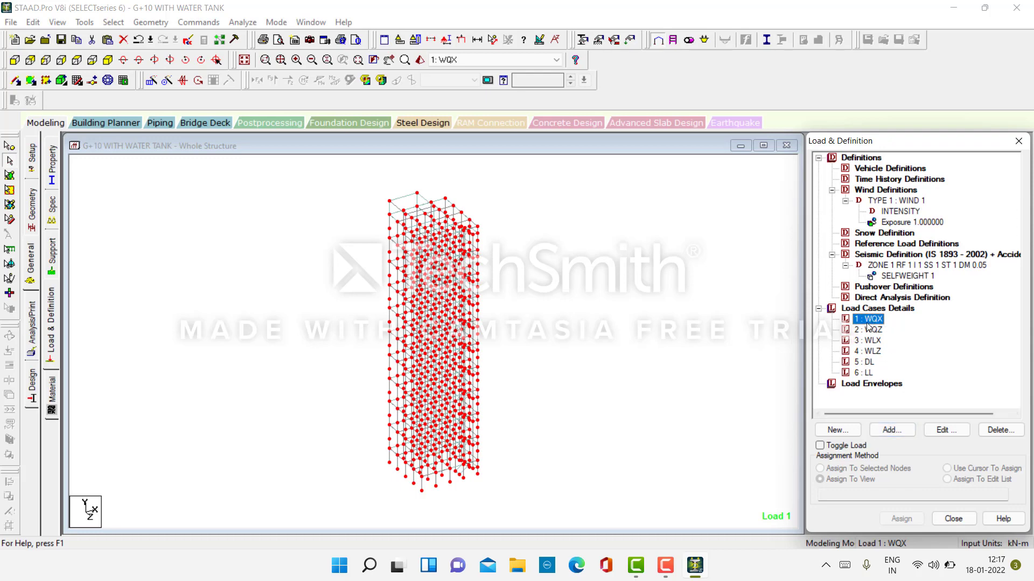
{"action": "left_click", "coordinate": [889, 430]}
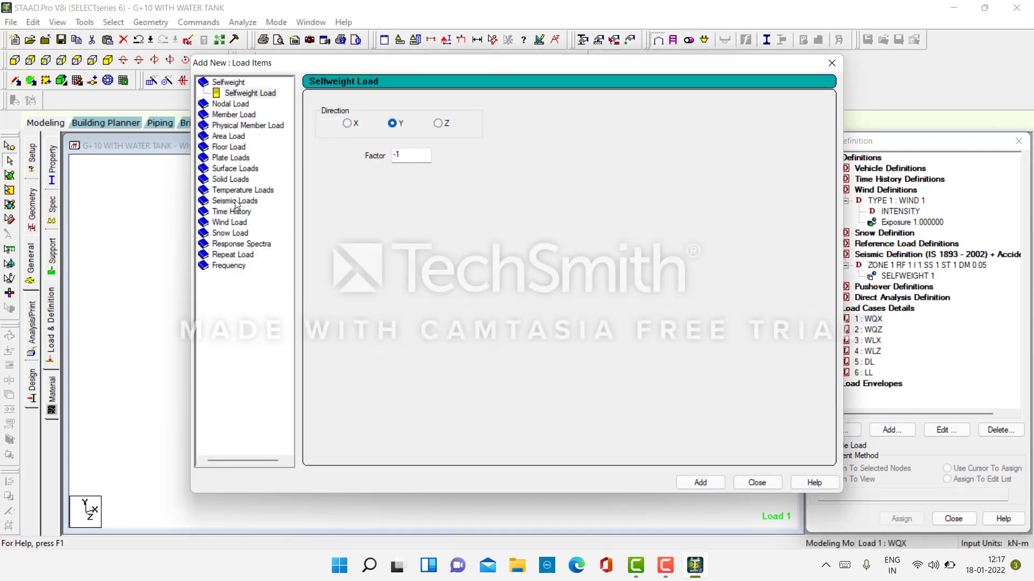
{"action": "left_click", "coordinate": [236, 201]}
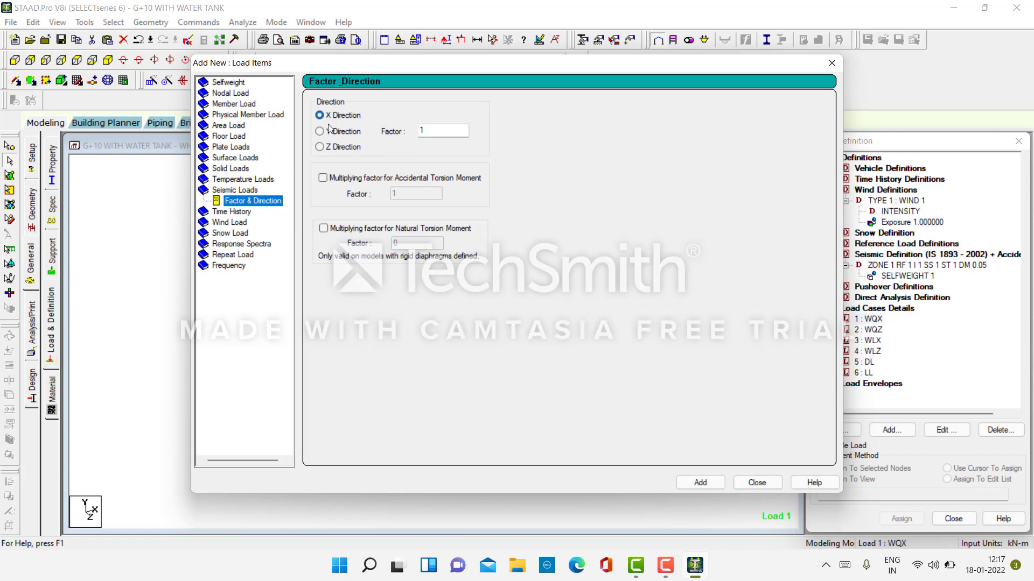
{"action": "left_click", "coordinate": [698, 484]}
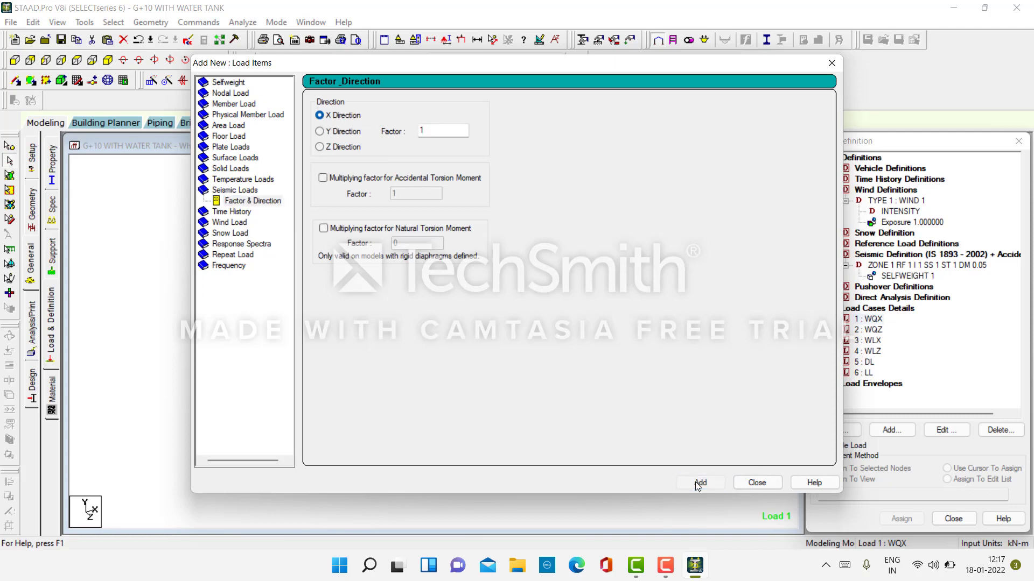
{"action": "left_click", "coordinate": [832, 64]}
Step: Add a seismic load in the Z direction with factor 1 to load case 2: WQZ
{"action": "left_click", "coordinate": [874, 342]}
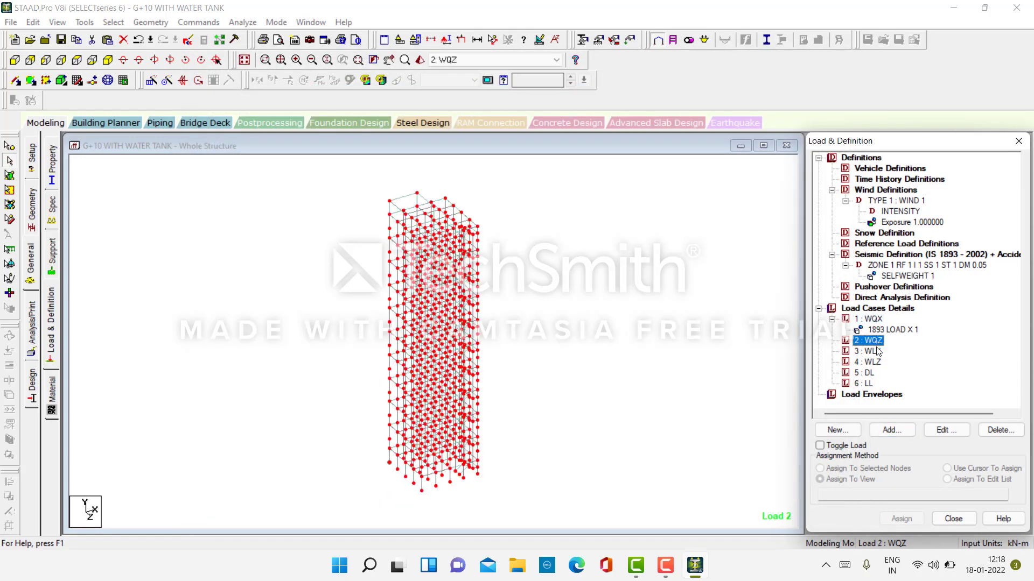
{"action": "left_click", "coordinate": [892, 429]}
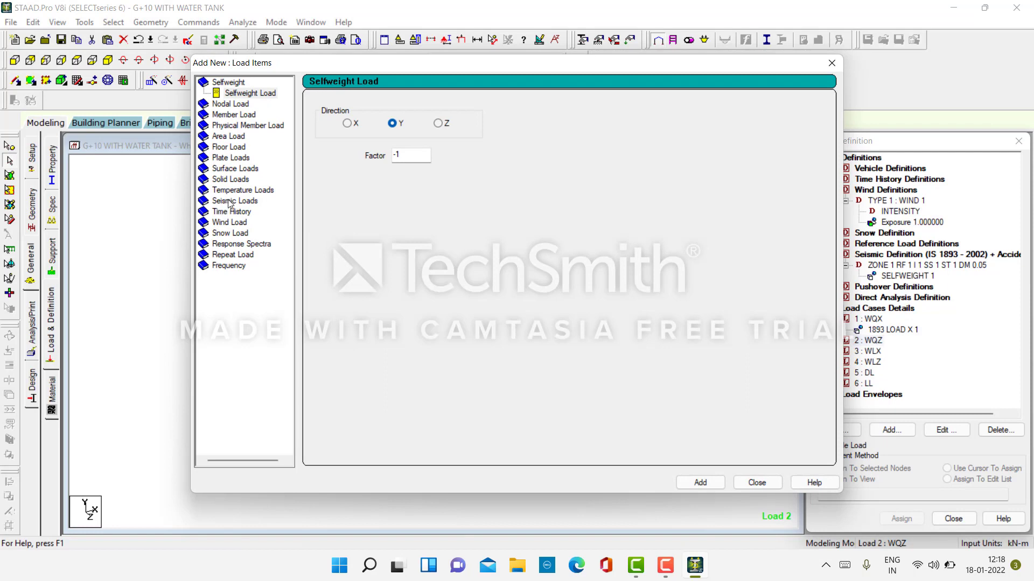
{"action": "left_click", "coordinate": [230, 202]}
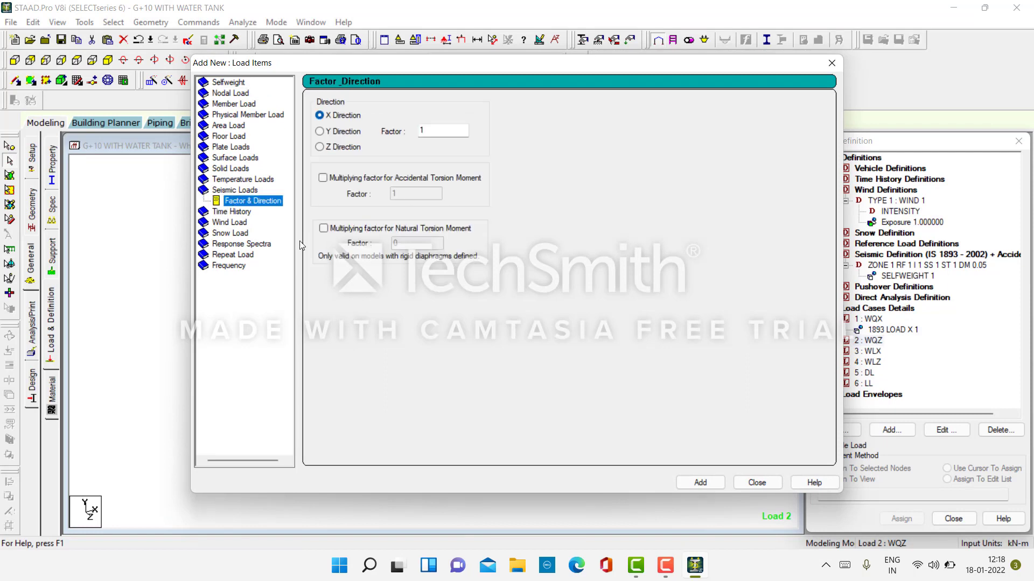
{"action": "left_click", "coordinate": [334, 147]}
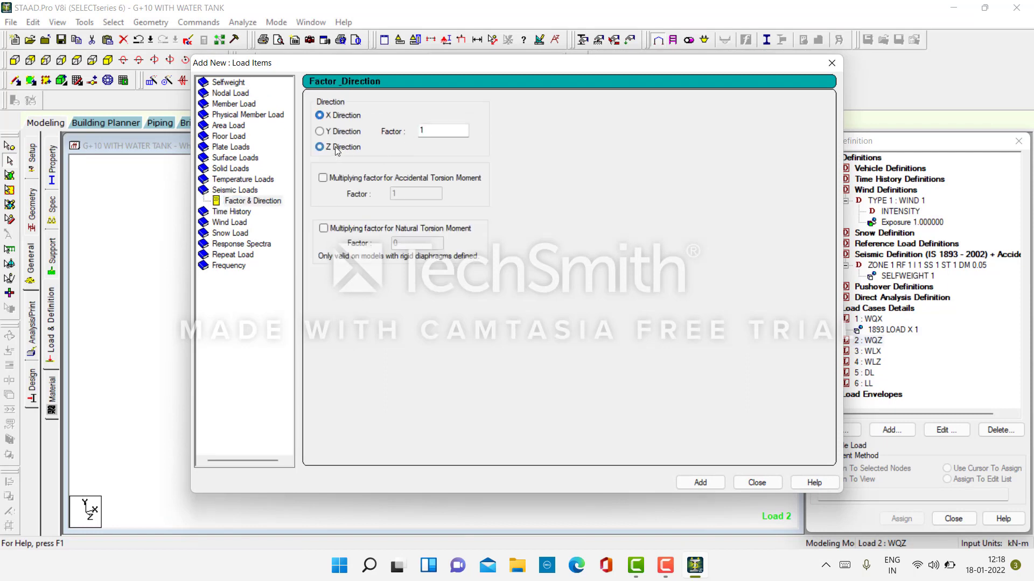
{"action": "left_click", "coordinate": [700, 482]}
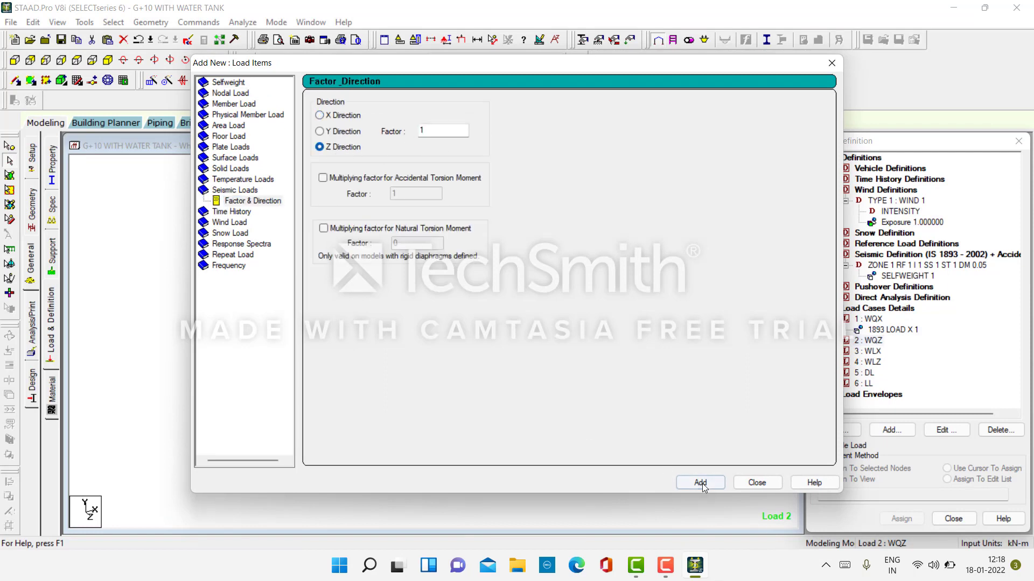
{"action": "left_click", "coordinate": [757, 483]}
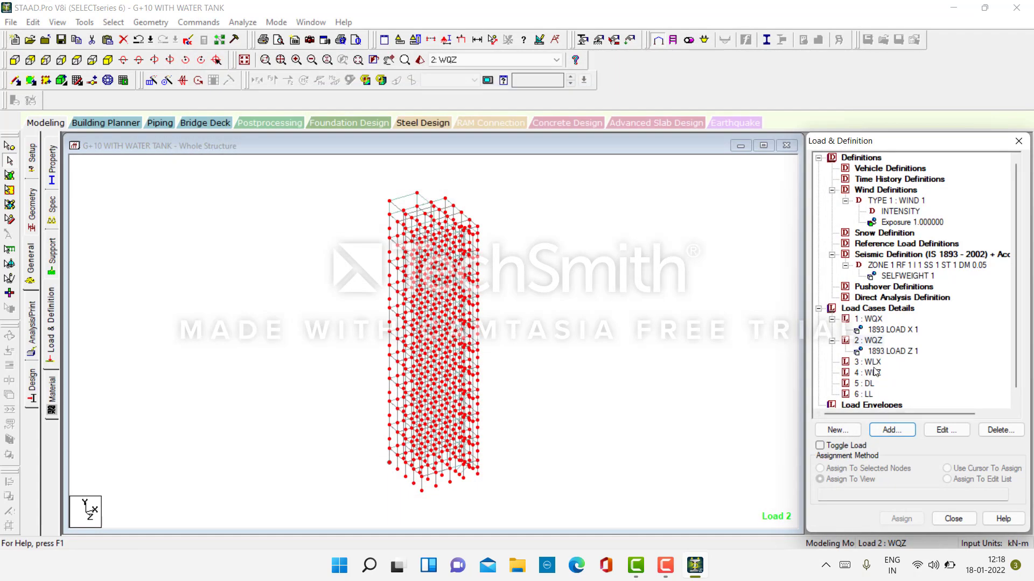
Step: Add an X windward wind load of type 1 to load case 3: WLX, with factor 1 and a Y range of 10 to 33 m
{"action": "left_click", "coordinate": [871, 362]}
{"action": "left_click", "coordinate": [889, 428]}
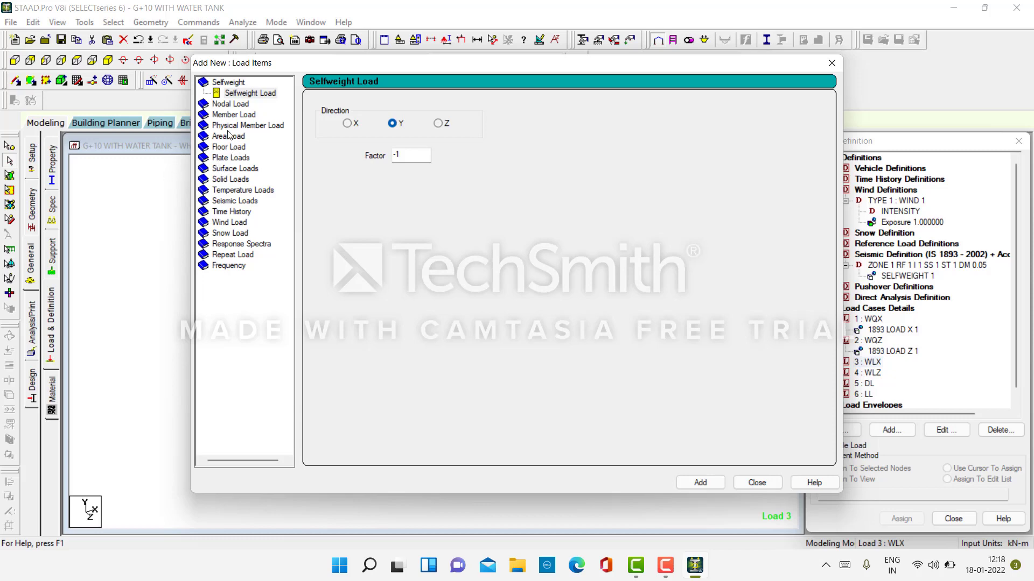
{"action": "left_click", "coordinate": [233, 223]}
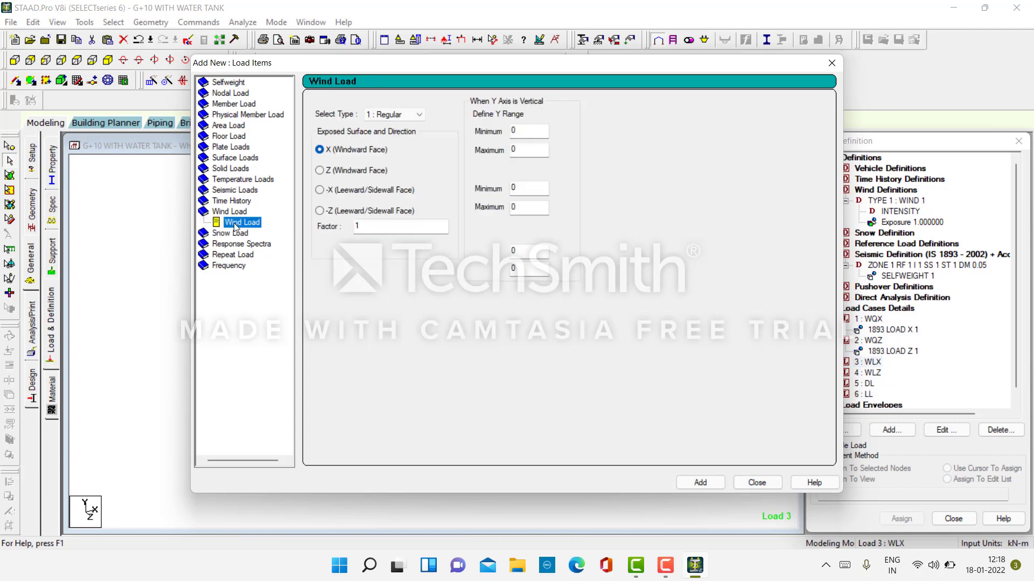
{"action": "left_click", "coordinate": [529, 133]}
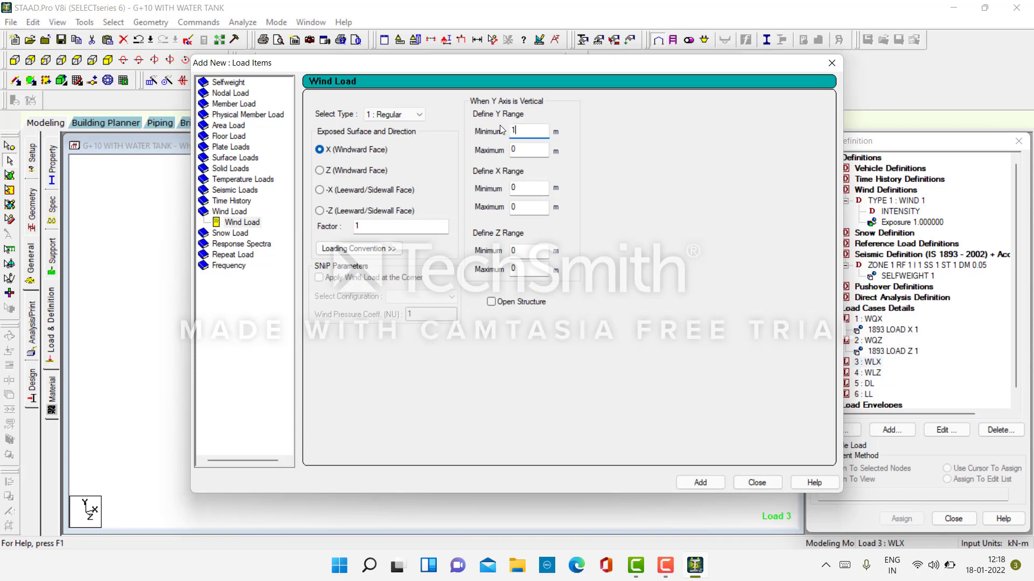
{"action": "type", "text": "10"}
{"action": "key", "text": "Tab"}
{"action": "type", "text": "33"}
{"action": "left_click", "coordinate": [710, 485]}
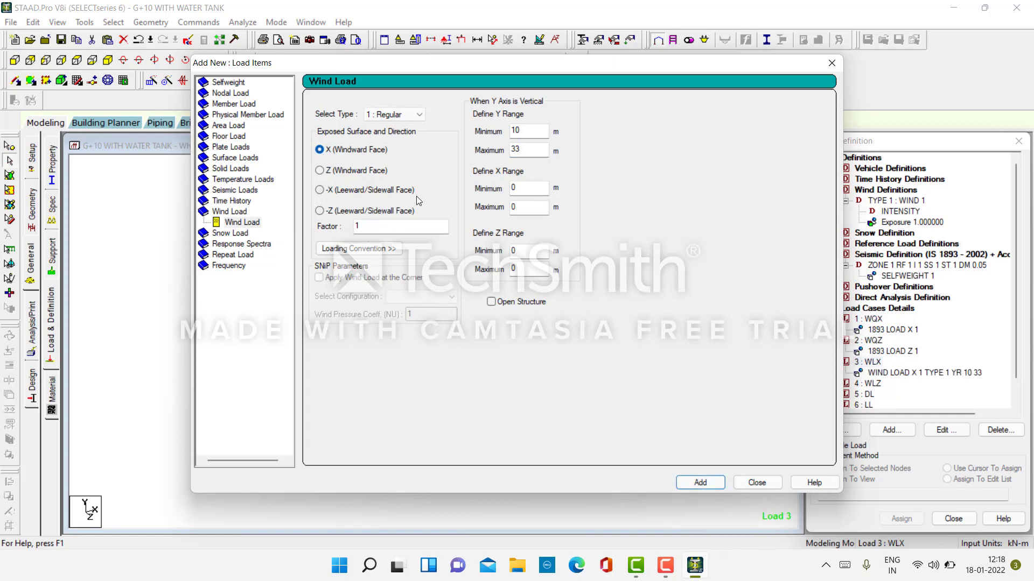
{"action": "left_click", "coordinate": [759, 485]}
Step: Add a second X windward wind load to load case 3: WLX, with factor -1 and a Y range of 10 to 33 m
{"action": "left_click", "coordinate": [872, 385]}
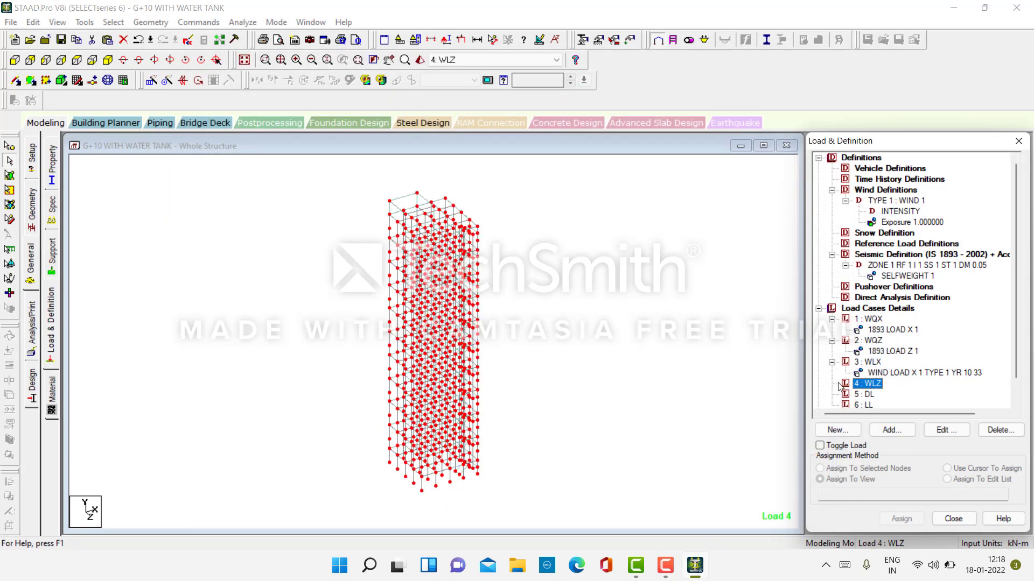
{"action": "left_click", "coordinate": [877, 373]}
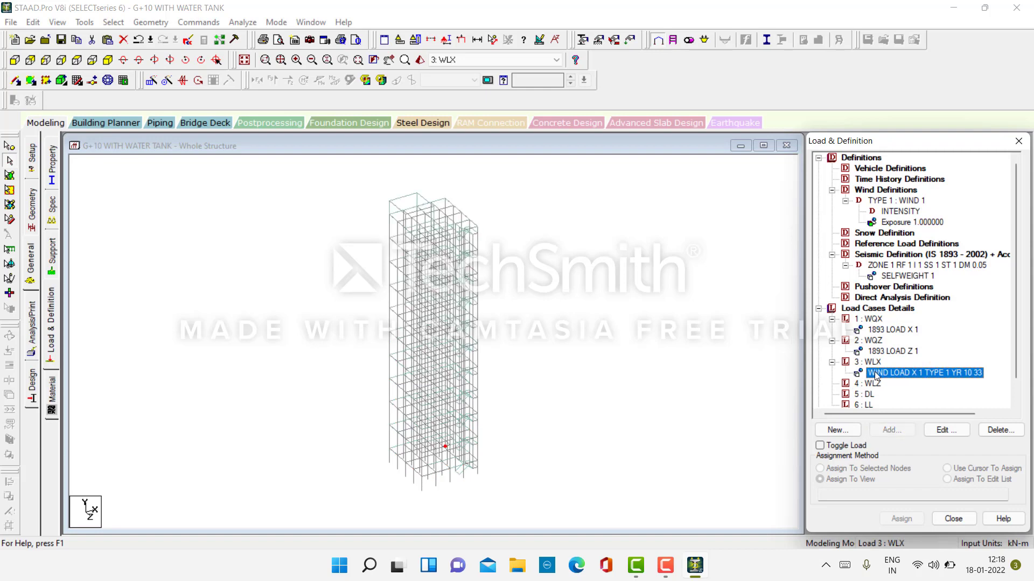
{"action": "left_click", "coordinate": [872, 361]}
{"action": "left_click", "coordinate": [892, 429]}
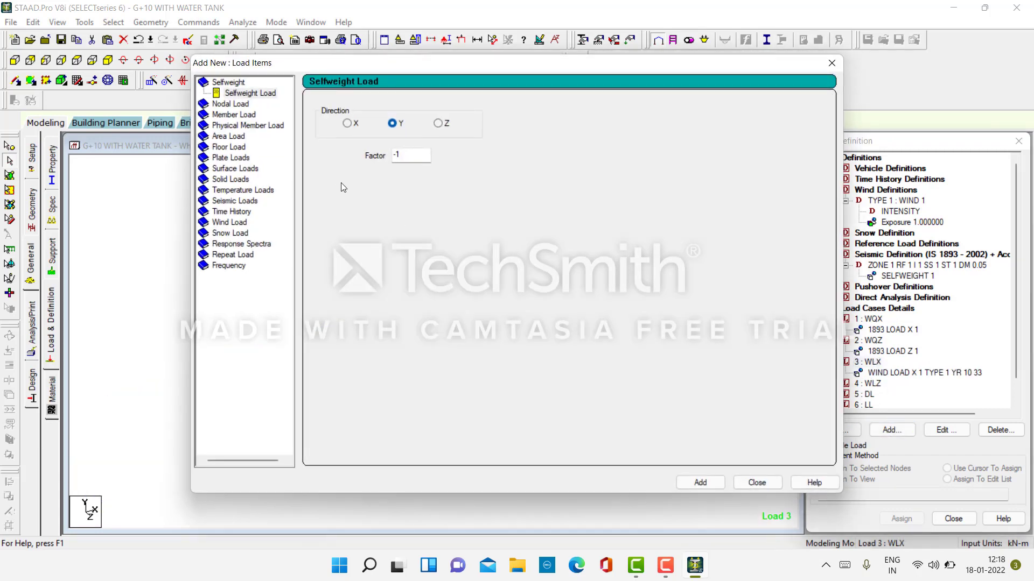
{"action": "left_click", "coordinate": [233, 221]}
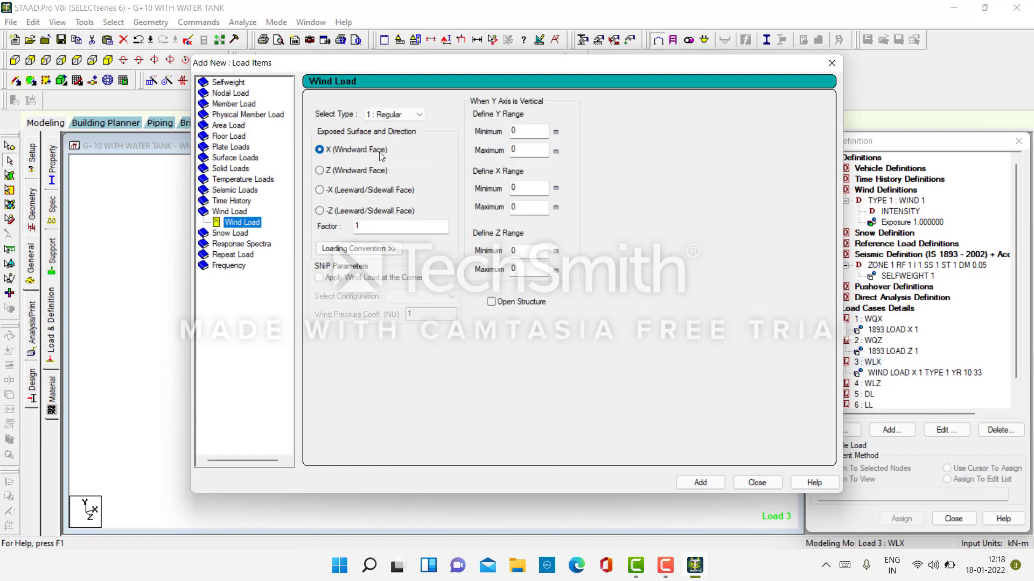
{"action": "double_click", "coordinate": [520, 129]}
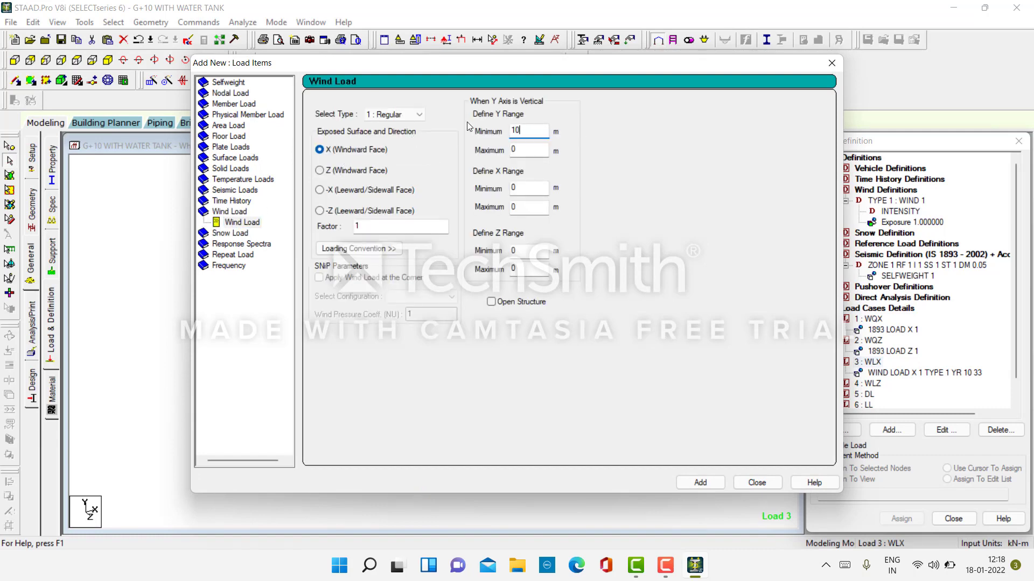
{"action": "double_click", "coordinate": [537, 152]}
{"action": "left_click", "coordinate": [355, 226]}
{"action": "left_click", "coordinate": [695, 484]}
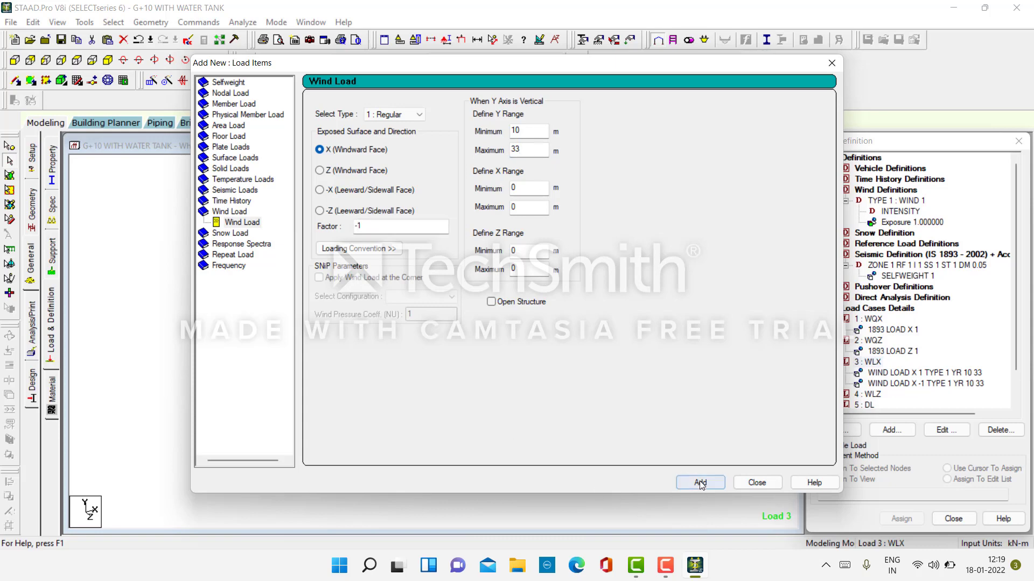
{"action": "left_click", "coordinate": [756, 483]}
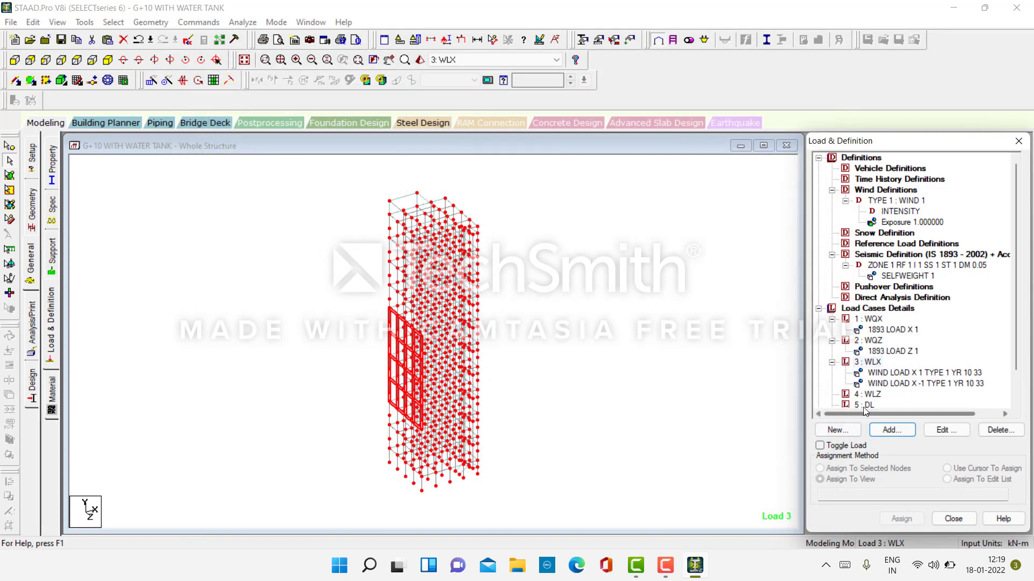
Step: Add a Z windward wind load to load case 4: WLZ, with factor 1 and a Y range of 10 to 33 m, accepting the auto save
{"action": "left_click", "coordinate": [880, 395]}
{"action": "left_click", "coordinate": [896, 429]}
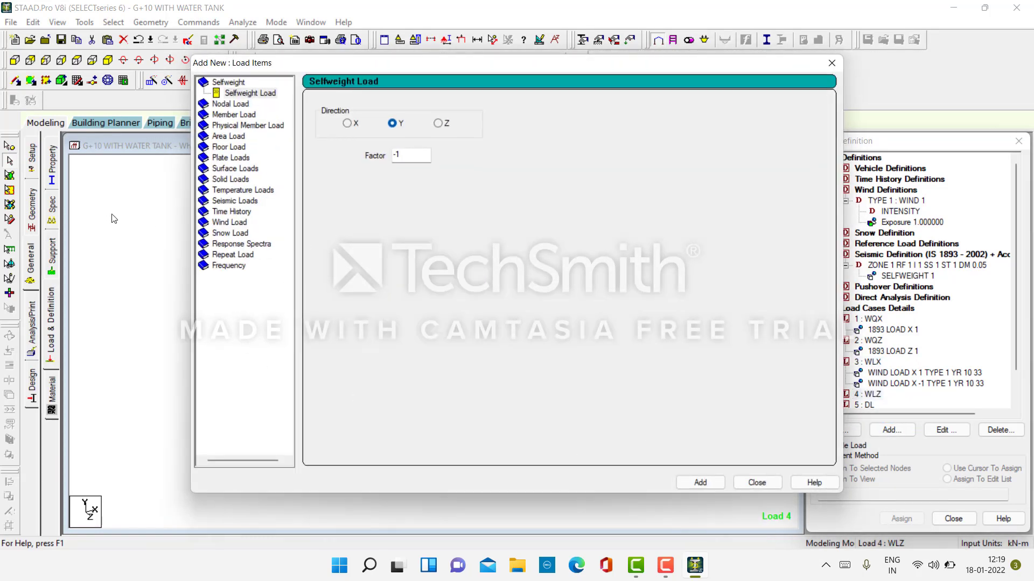
{"action": "left_click", "coordinate": [231, 223]}
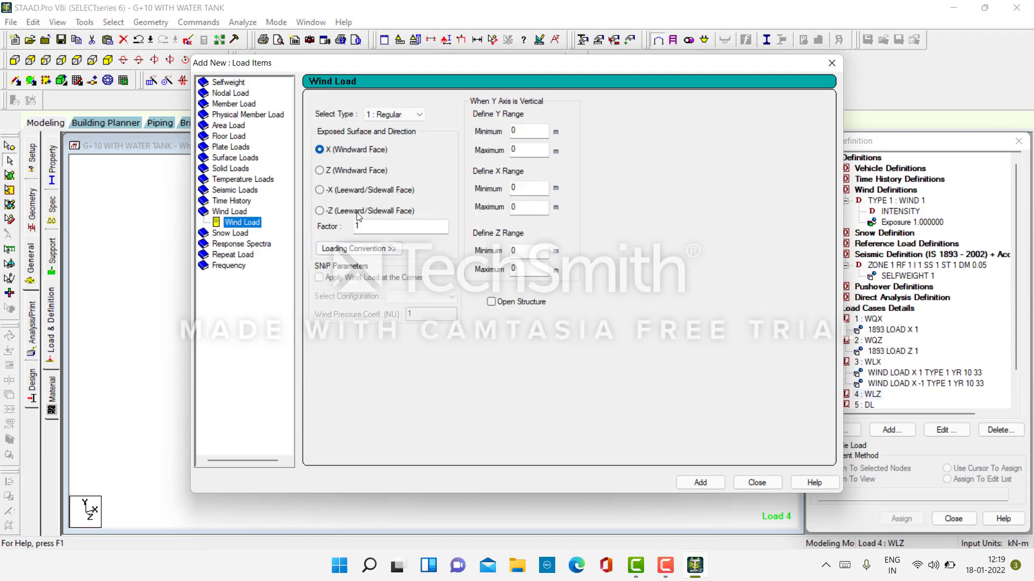
{"action": "left_click", "coordinate": [340, 172]}
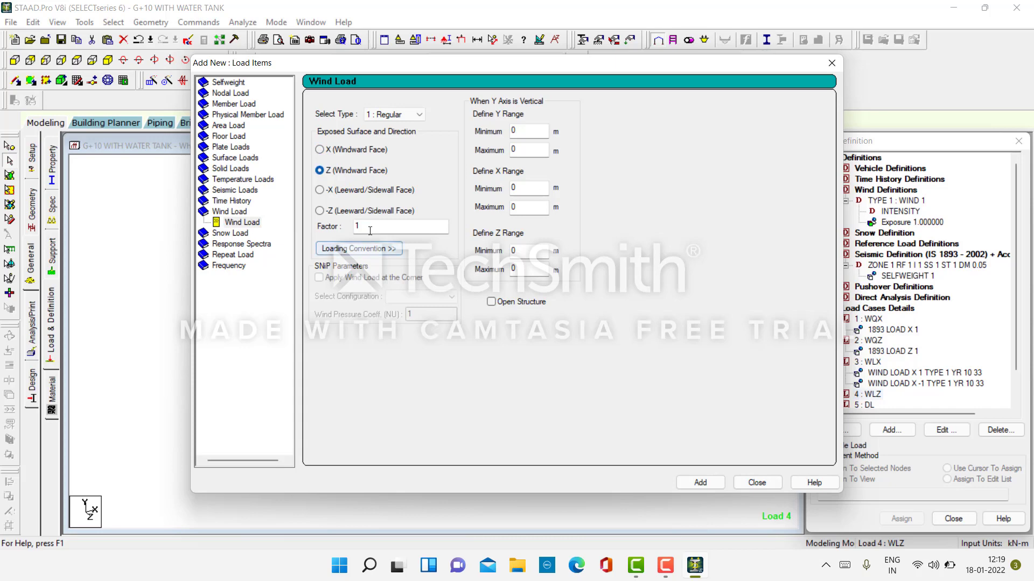
{"action": "double_click", "coordinate": [517, 130]}
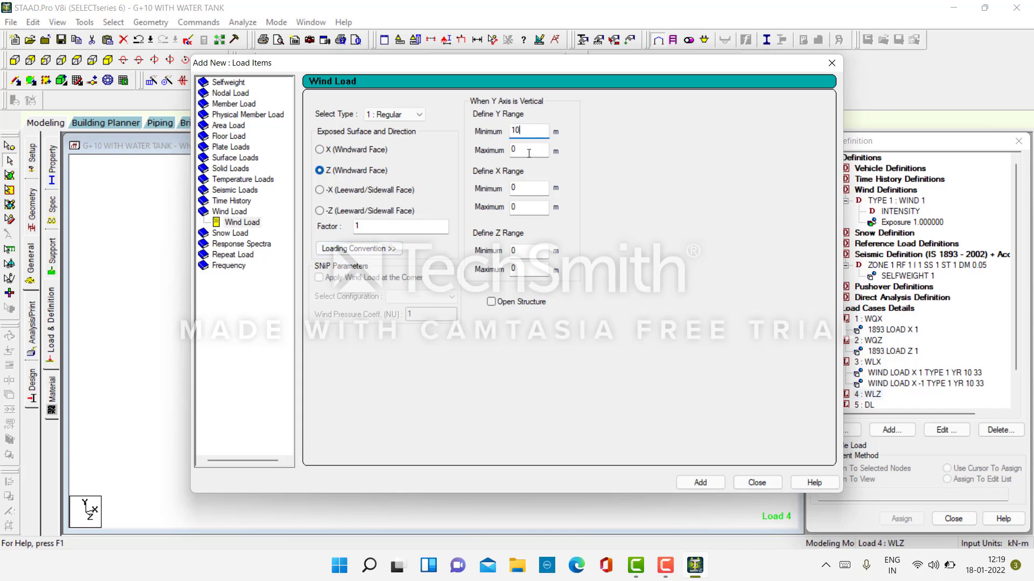
{"action": "key", "text": "Tab"}
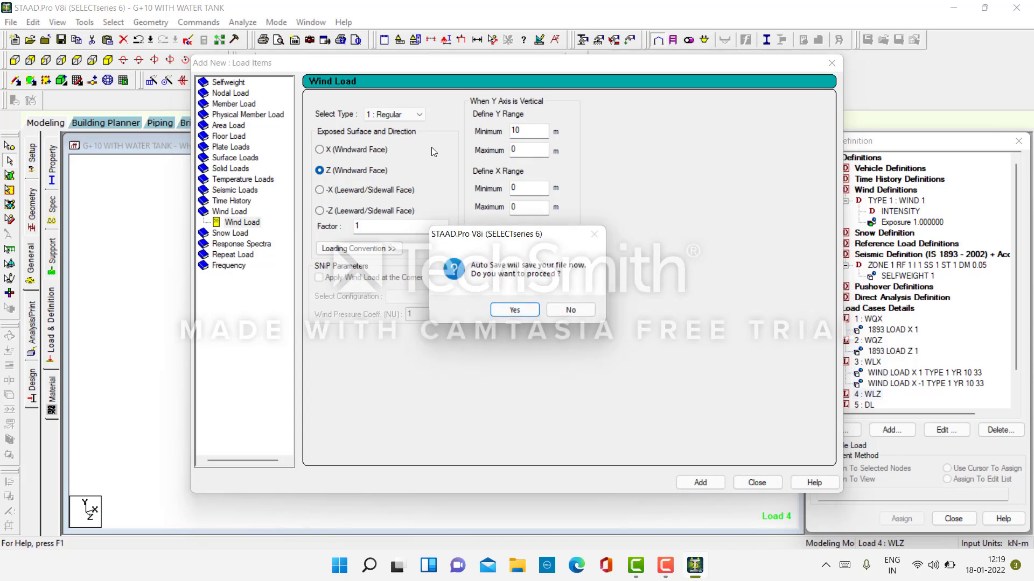
{"action": "key", "text": "Return"}
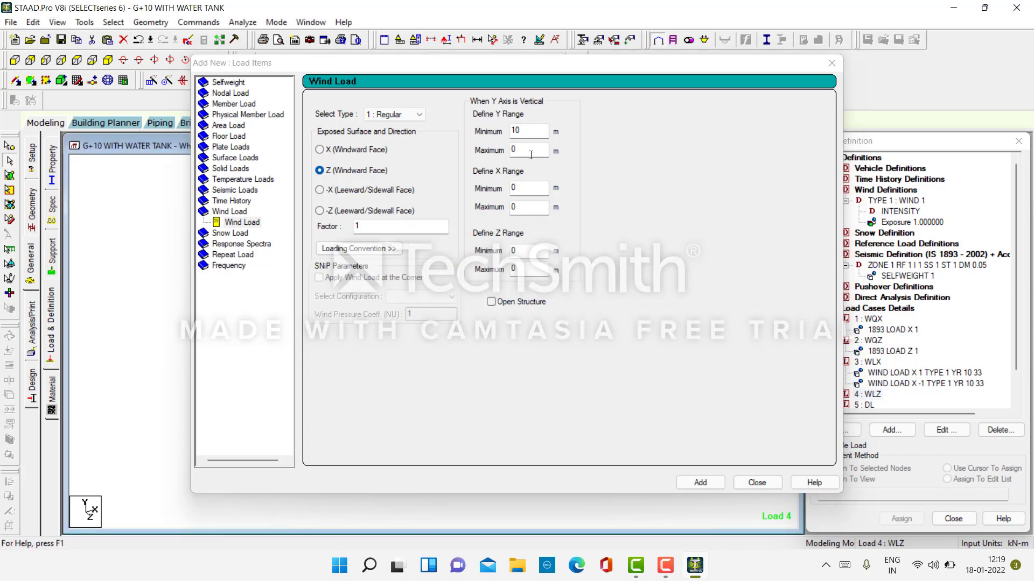
{"action": "type", "text": "33"}
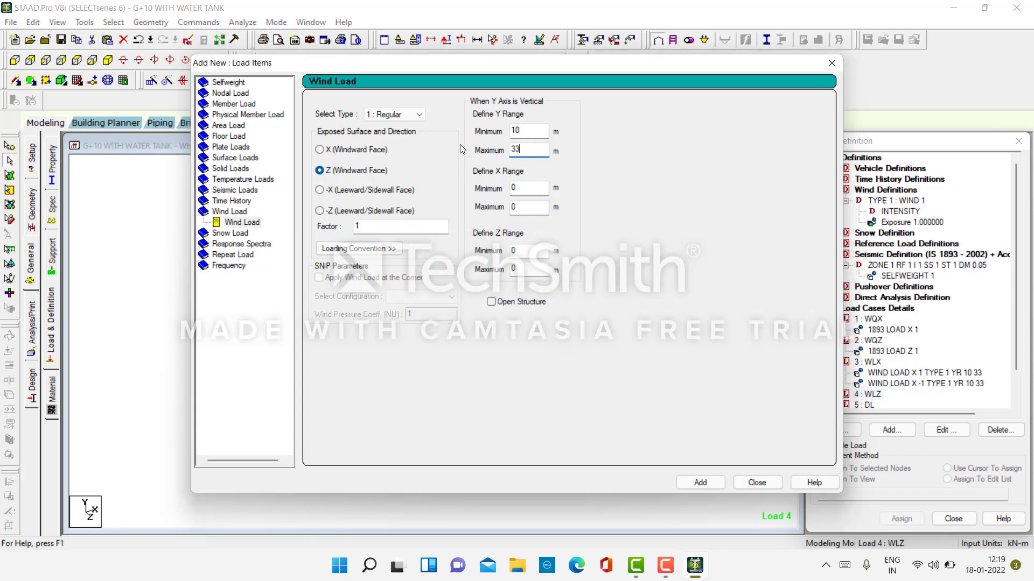
{"action": "left_click", "coordinate": [702, 487]}
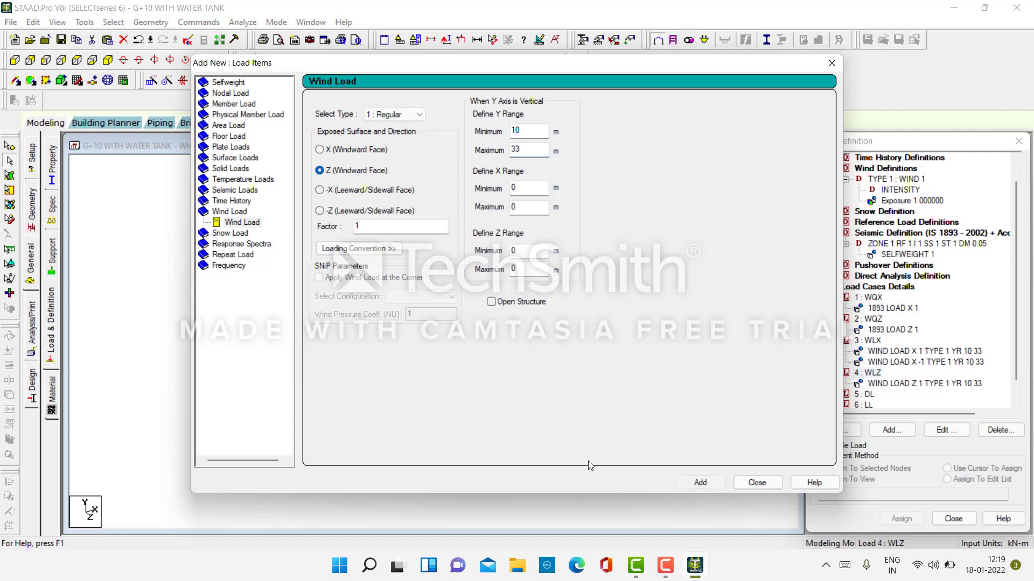
Step: Add a second Z windward wind load to WLZ with factor -1 over the same Y range
{"action": "left_click", "coordinate": [355, 225]}
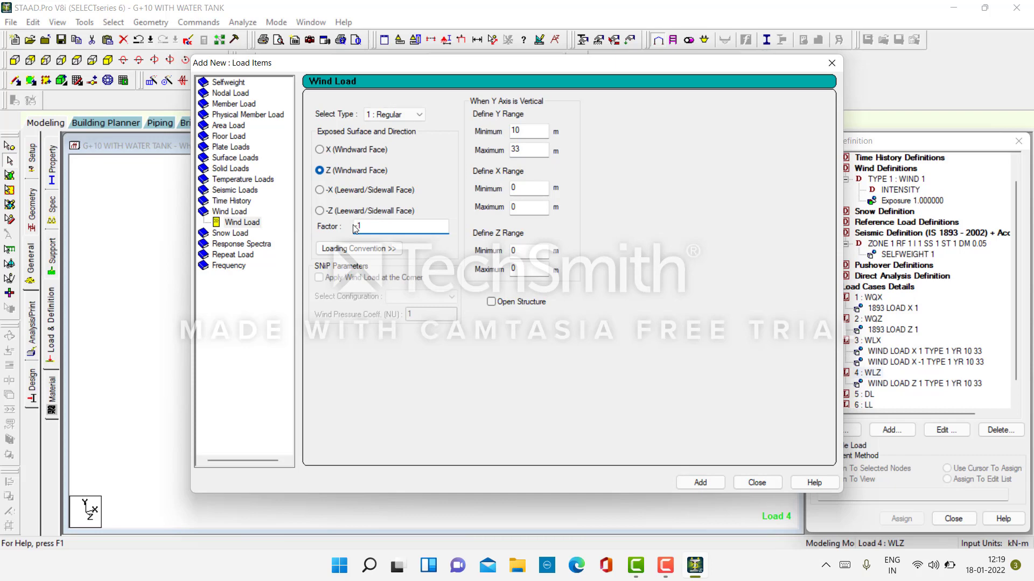
{"action": "type", "text": "-"}
{"action": "left_click", "coordinate": [700, 482]}
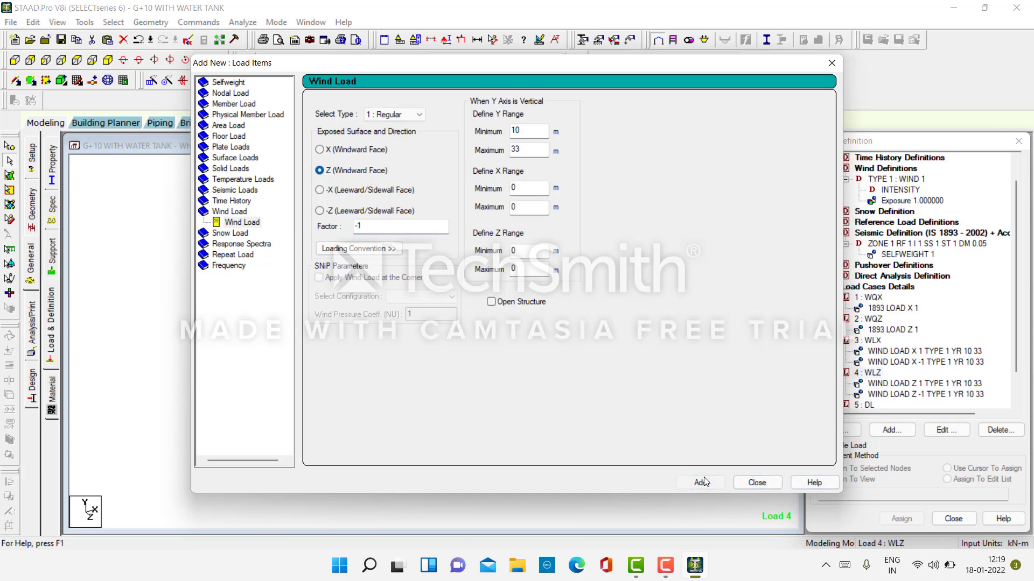
Step: Add a selfweight load in the Y direction with factor -1 to load case 5: DL
{"action": "left_click", "coordinate": [755, 483]}
{"action": "scroll", "coordinate": [921, 373], "scroll_direction": "down", "scroll_amount": 1}
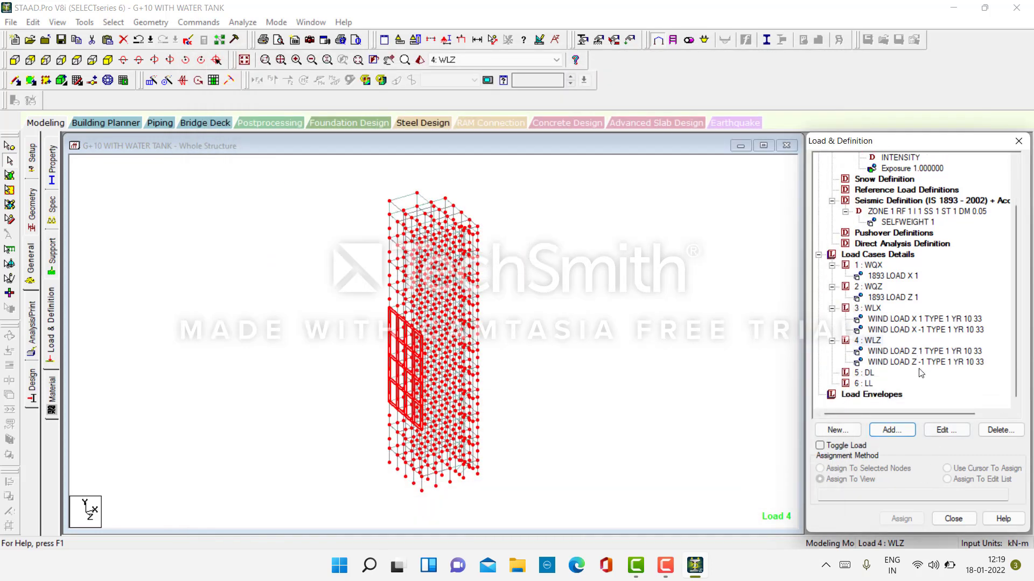
{"action": "left_click", "coordinate": [865, 374]}
{"action": "left_click", "coordinate": [889, 430]}
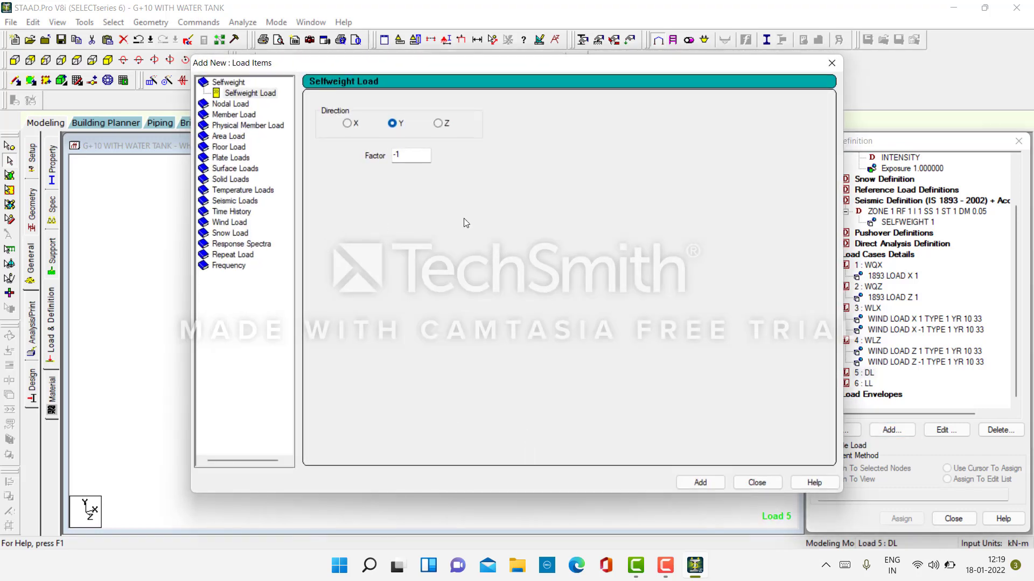
{"action": "left_click", "coordinate": [700, 483]}
{"action": "left_click", "coordinate": [762, 484]}
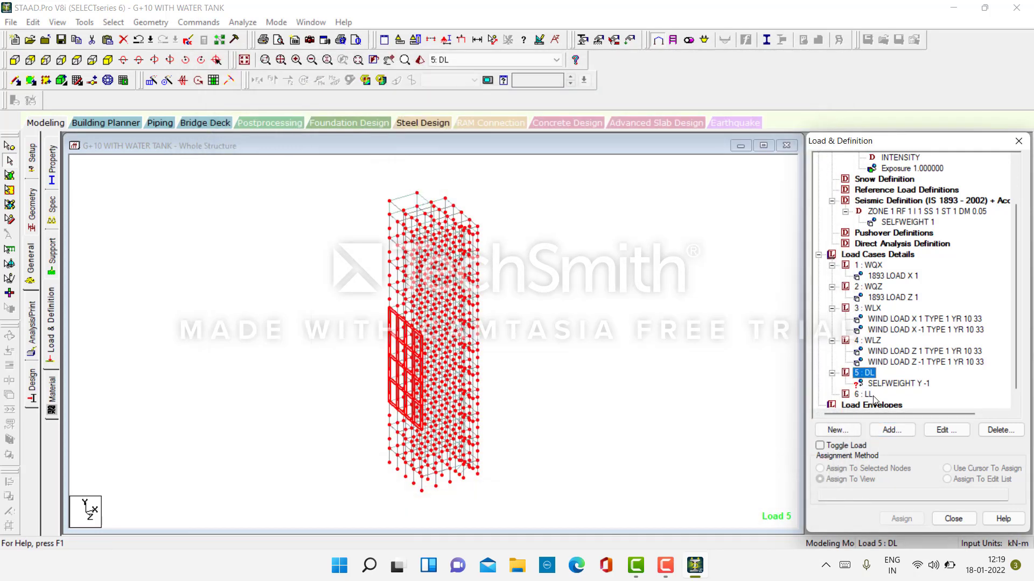
Step: Add a full plate pressure load of -3.75 kN/m2 in the Local Z direction to load case 6: LL
{"action": "left_click", "coordinate": [868, 396]}
{"action": "left_click", "coordinate": [885, 431]}
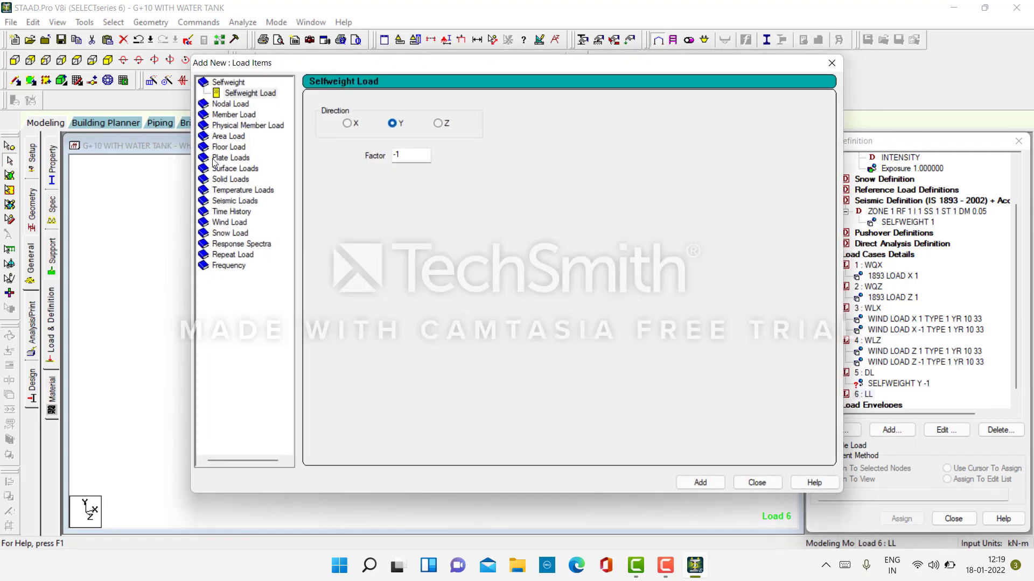
{"action": "left_click", "coordinate": [224, 160]}
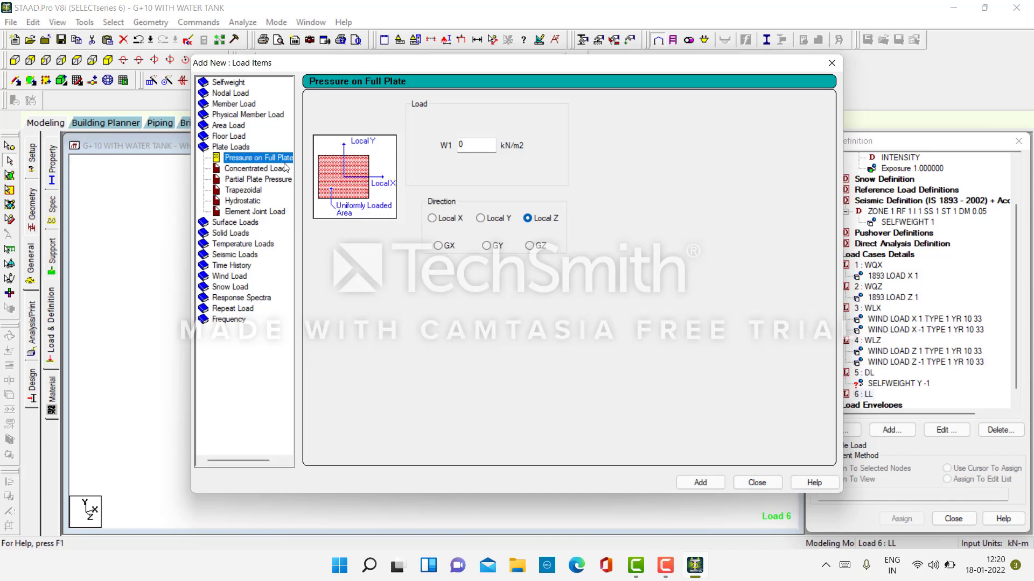
{"action": "left_click", "coordinate": [463, 145]}
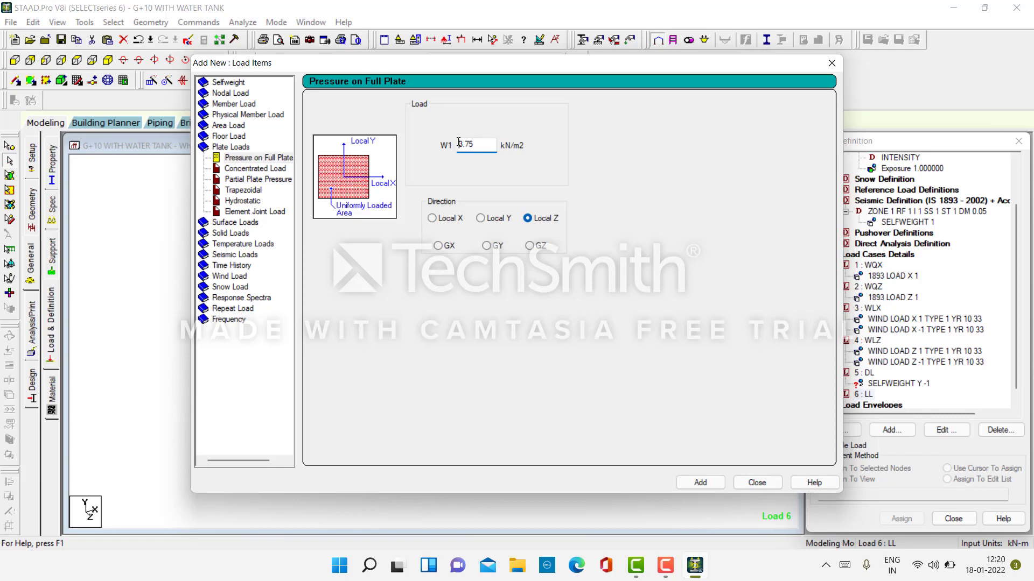
{"action": "left_click", "coordinate": [458, 143]}
{"action": "type", "text": "-"}
{"action": "left_click", "coordinate": [699, 483]}
{"action": "left_click", "coordinate": [756, 483]}
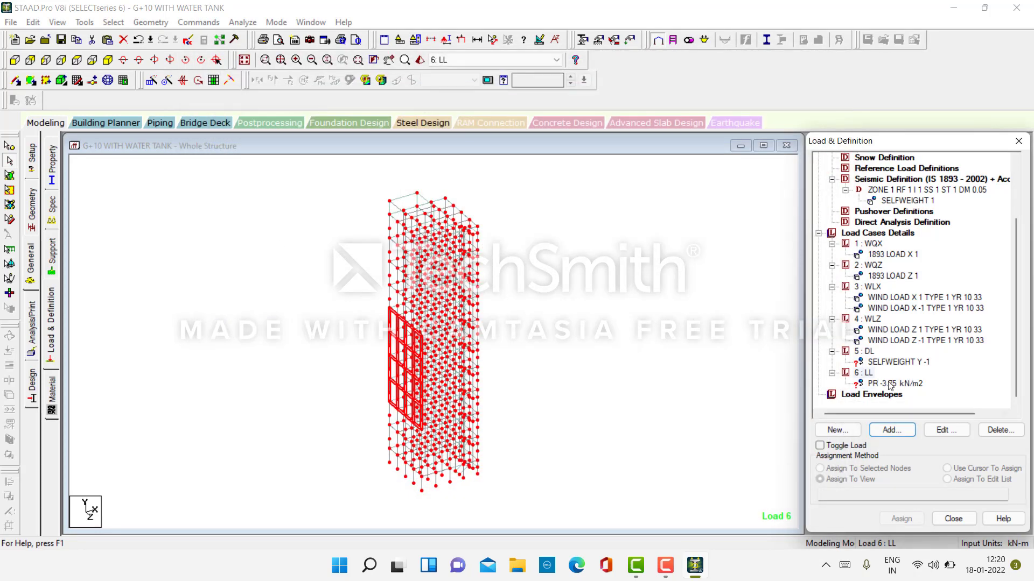
Step: Assign the DL selfweight load and the LL plate pressure load to the whole structure using Assign To View
{"action": "left_click", "coordinate": [898, 362]}
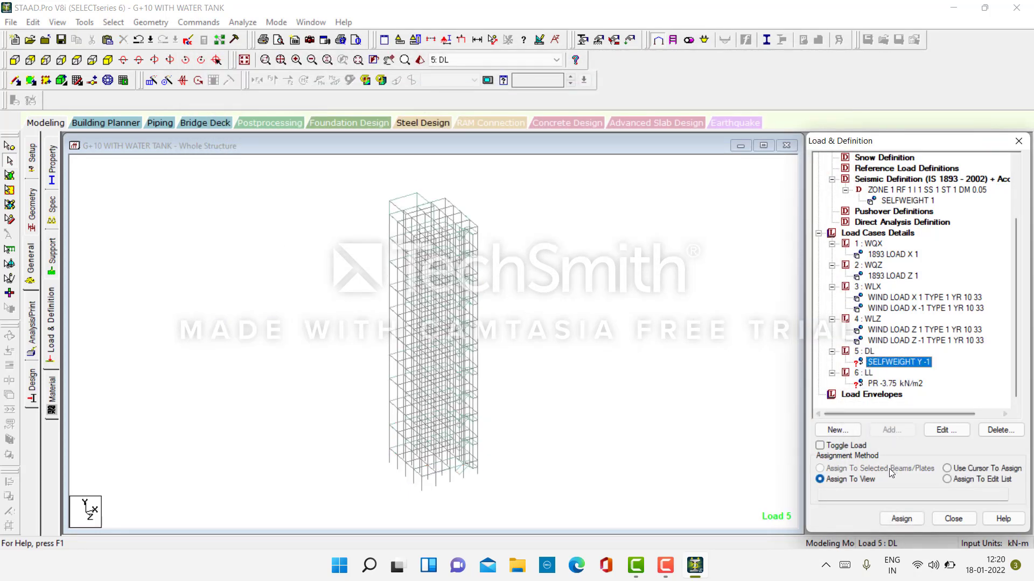
{"action": "left_click", "coordinate": [899, 519]}
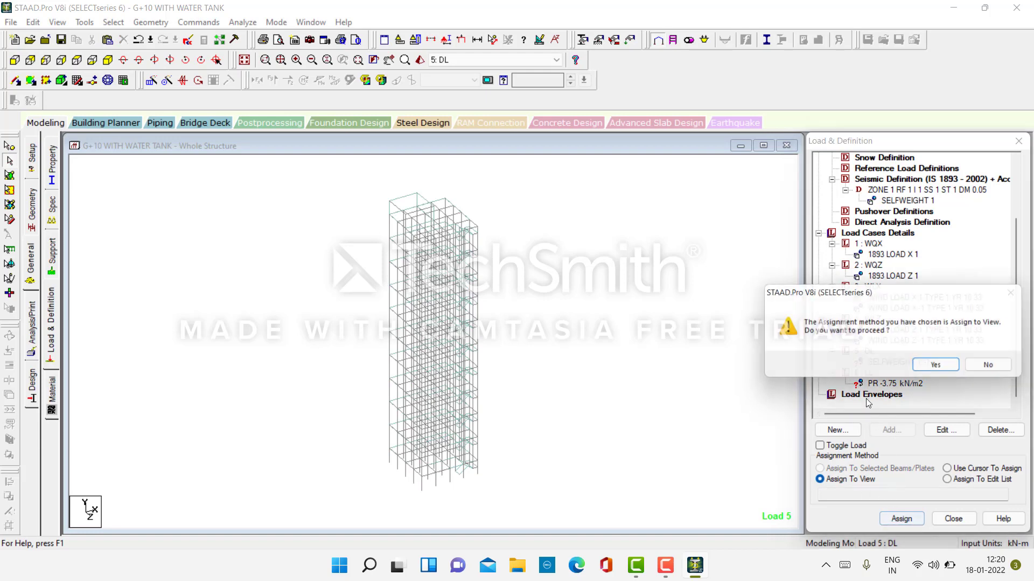
{"action": "left_click", "coordinate": [941, 368]}
{"action": "left_click", "coordinate": [866, 383]}
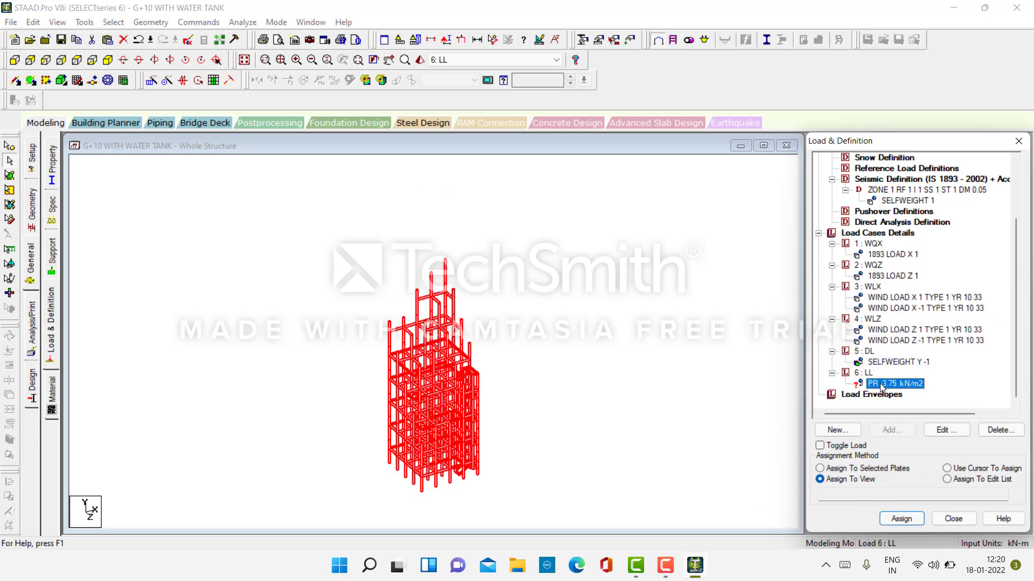
{"action": "left_click", "coordinate": [897, 520]}
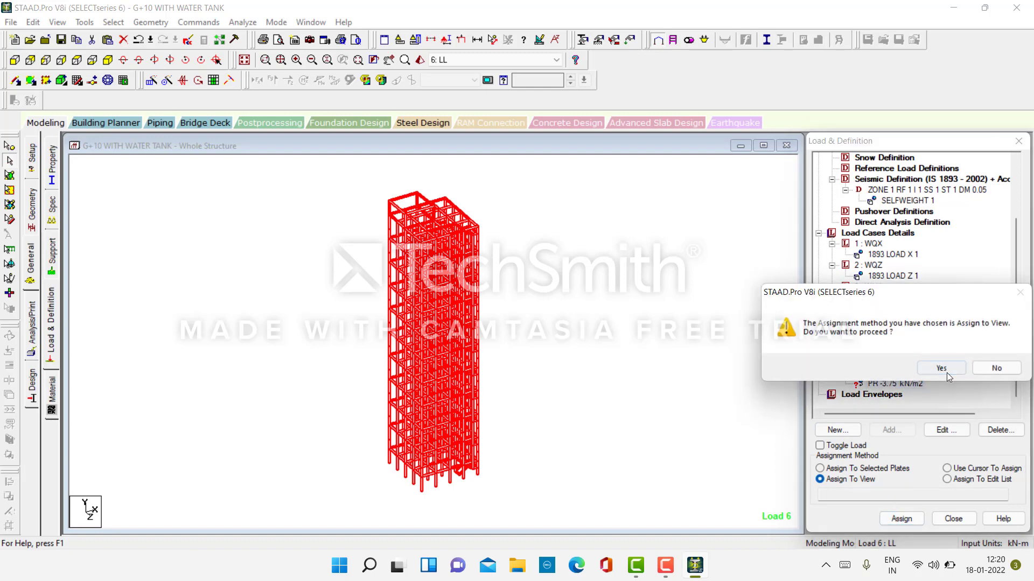
{"action": "left_click", "coordinate": [947, 373]}
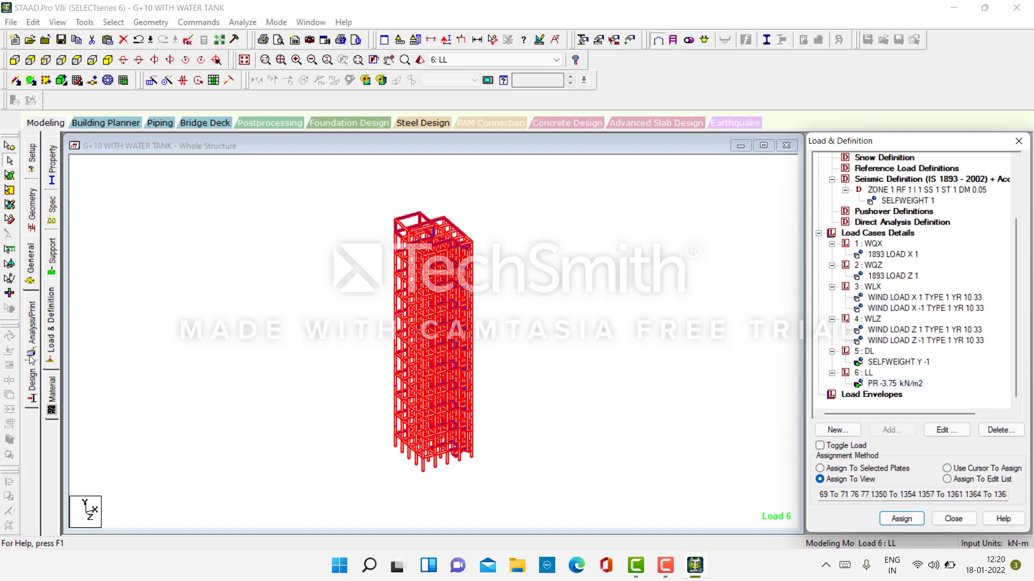
Step: Assign the CONCRETE material to the selected beams, members 1 to 1439
{"action": "left_click", "coordinate": [52, 395]}
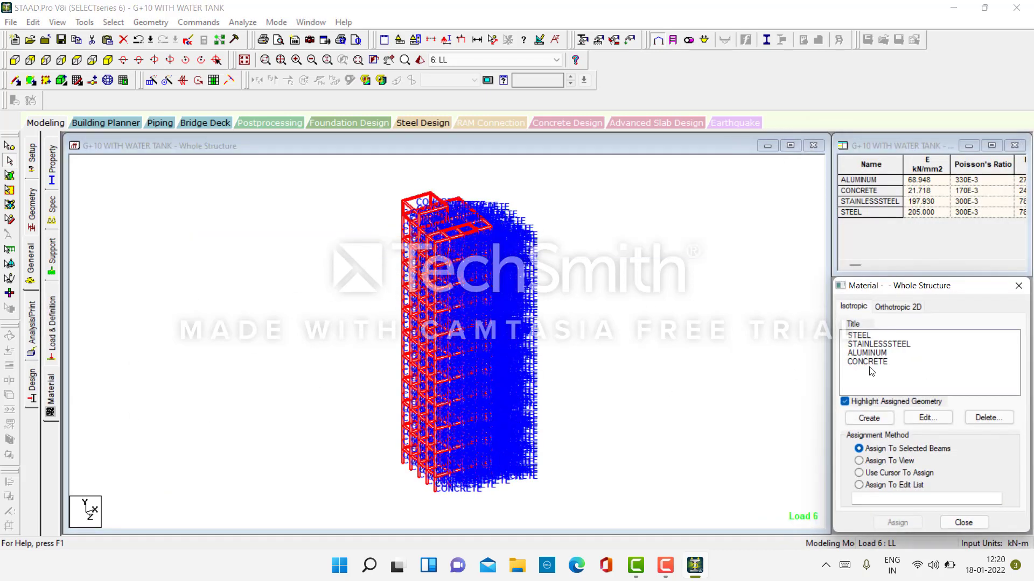
{"action": "left_click", "coordinate": [867, 362]}
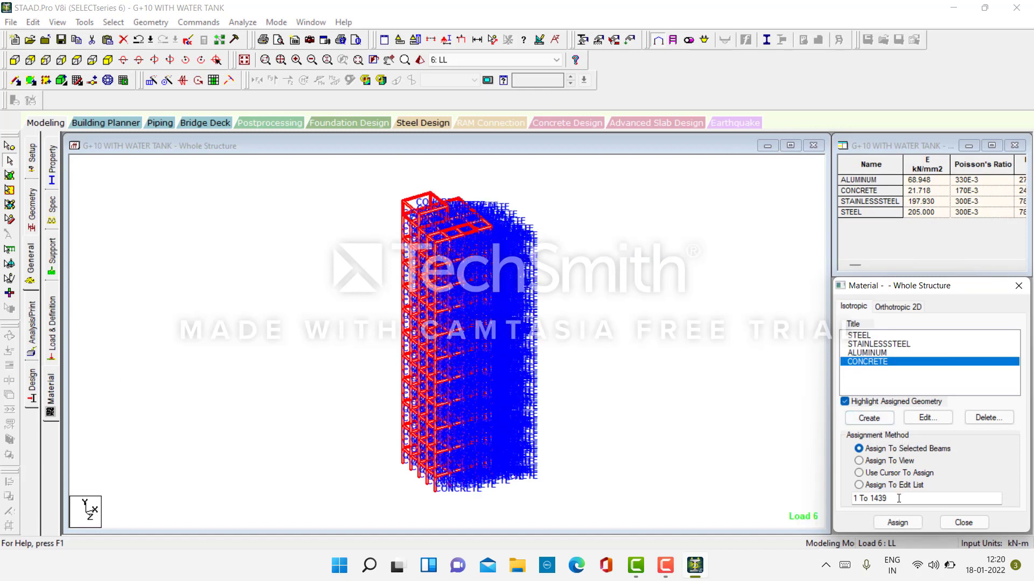
{"action": "left_click", "coordinate": [892, 522]}
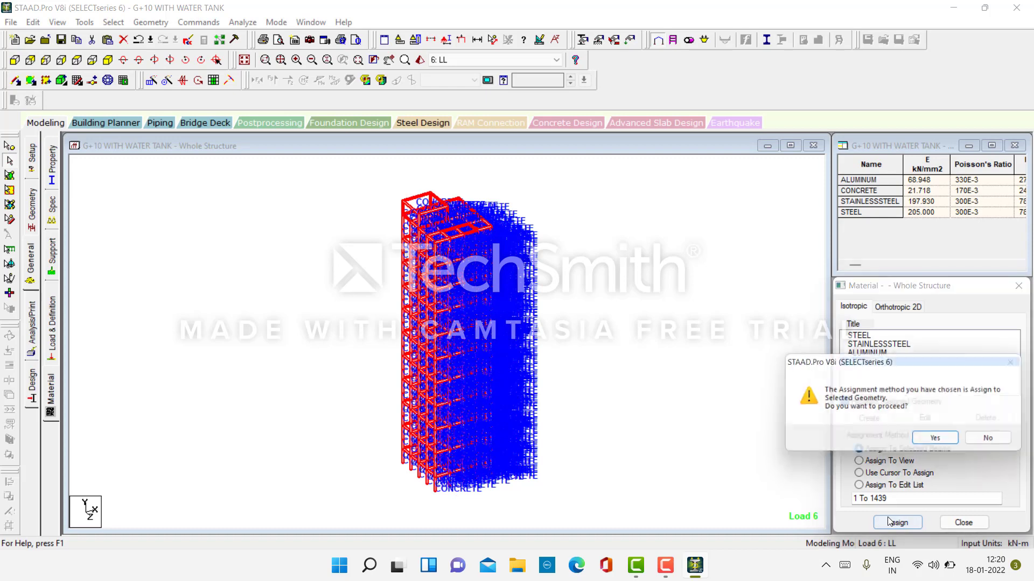
{"action": "left_click", "coordinate": [939, 442]}
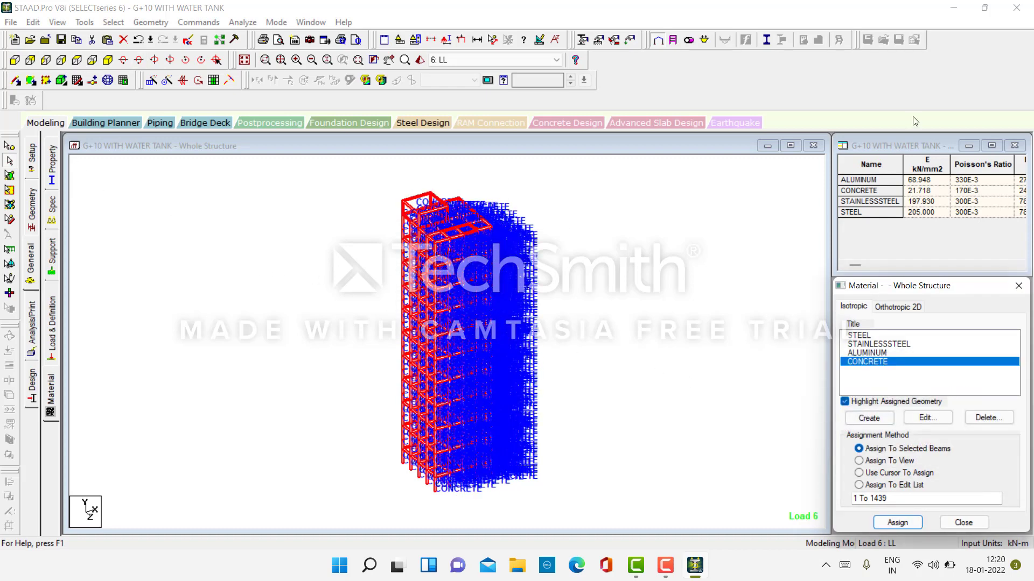
Step: Add a Perform Analysis command with the No Print option and run the analysis, saving the modified structure
{"action": "left_click", "coordinate": [32, 329]}
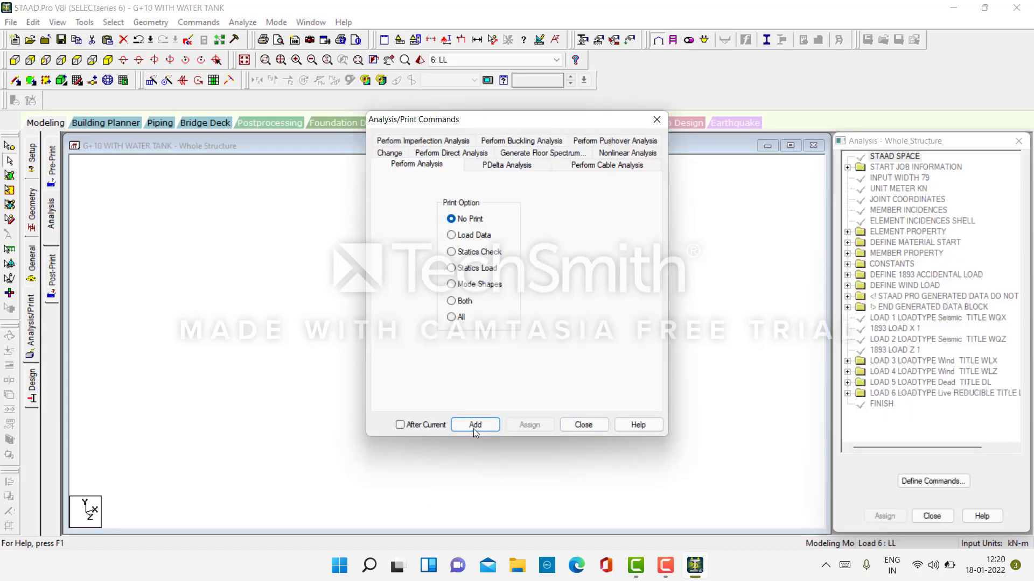
{"action": "left_click", "coordinate": [474, 429]}
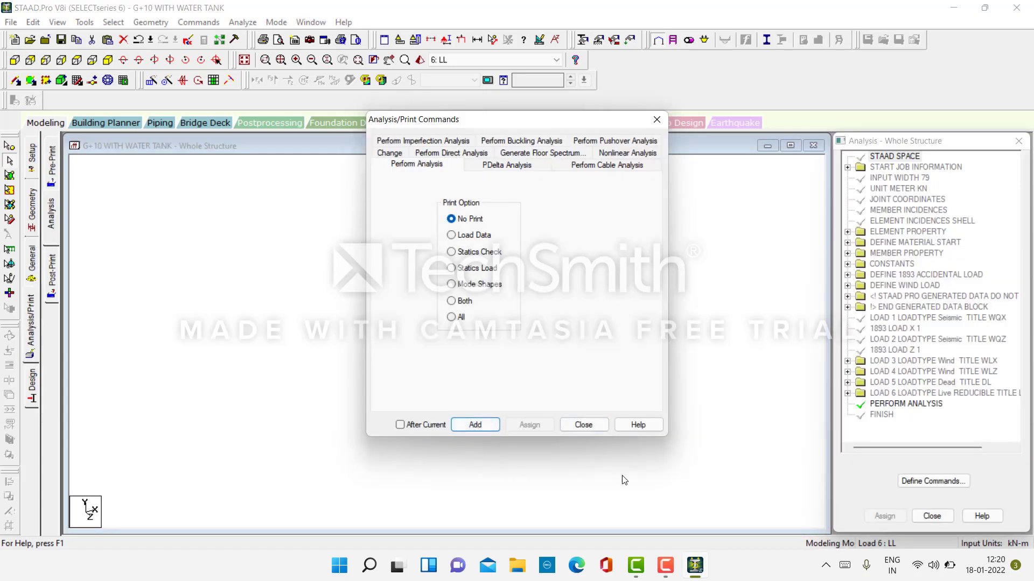
{"action": "left_click", "coordinate": [583, 425]}
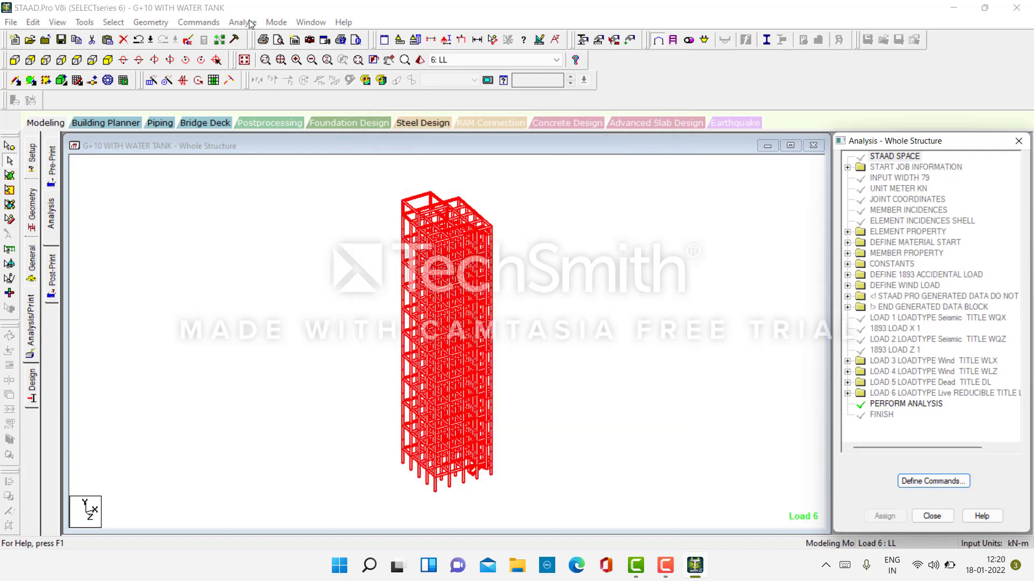
{"action": "left_click", "coordinate": [242, 22]}
{"action": "left_click", "coordinate": [270, 39]}
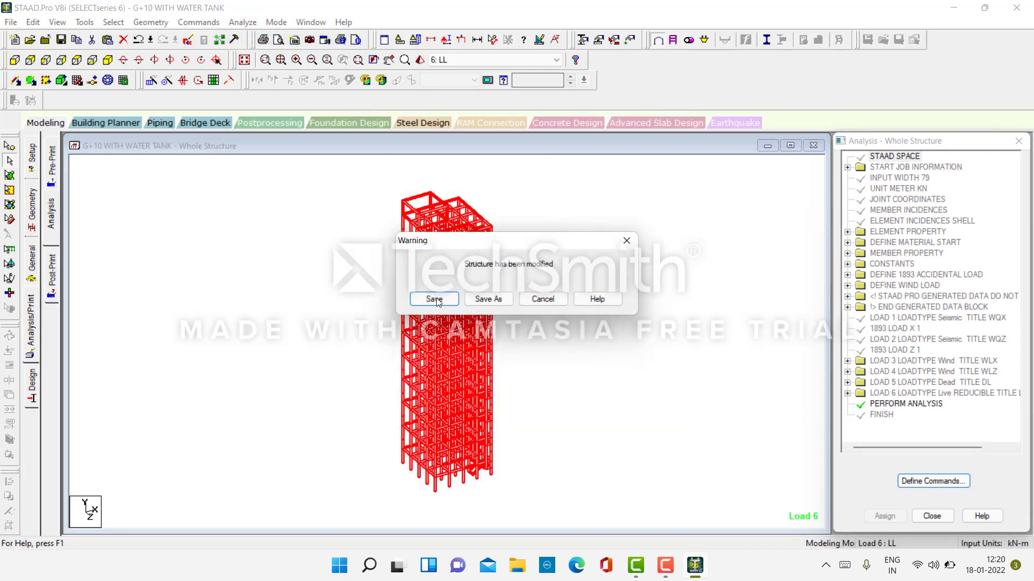
{"action": "left_click", "coordinate": [433, 300]}
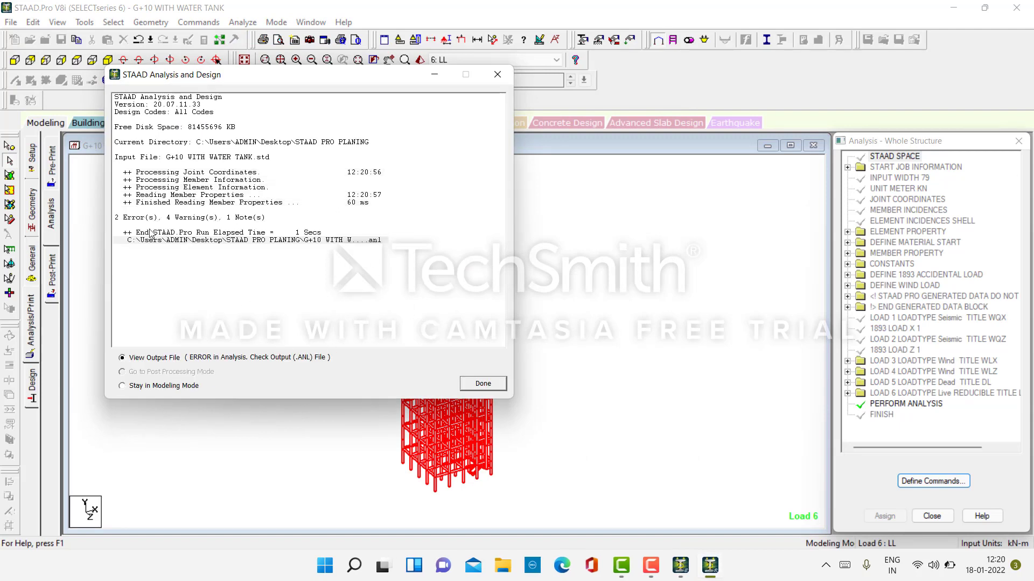
{"action": "left_click", "coordinate": [660, 572]}
{"action": "left_click", "coordinate": [972, 535]}
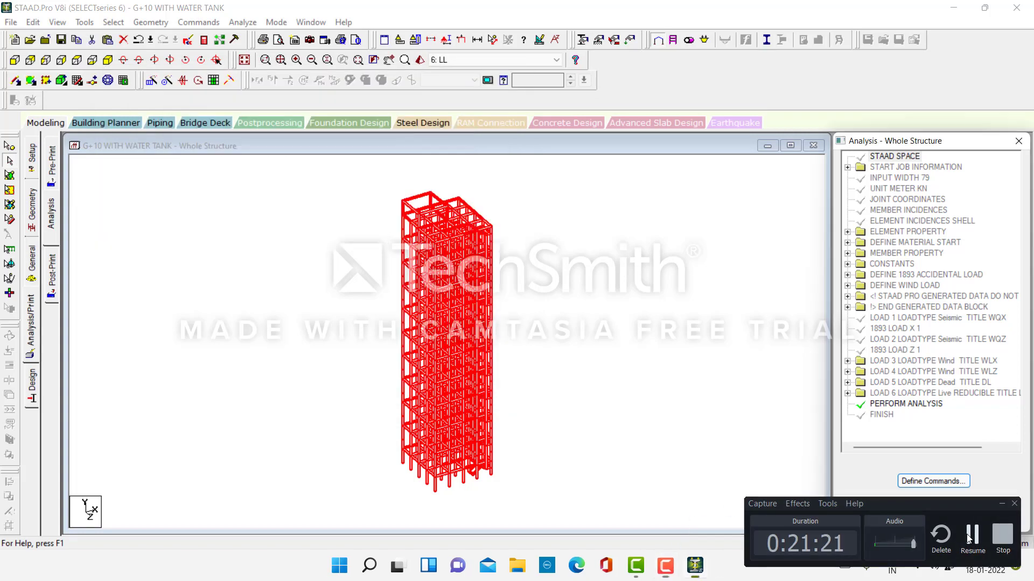
{"action": "left_click", "coordinate": [971, 535]}
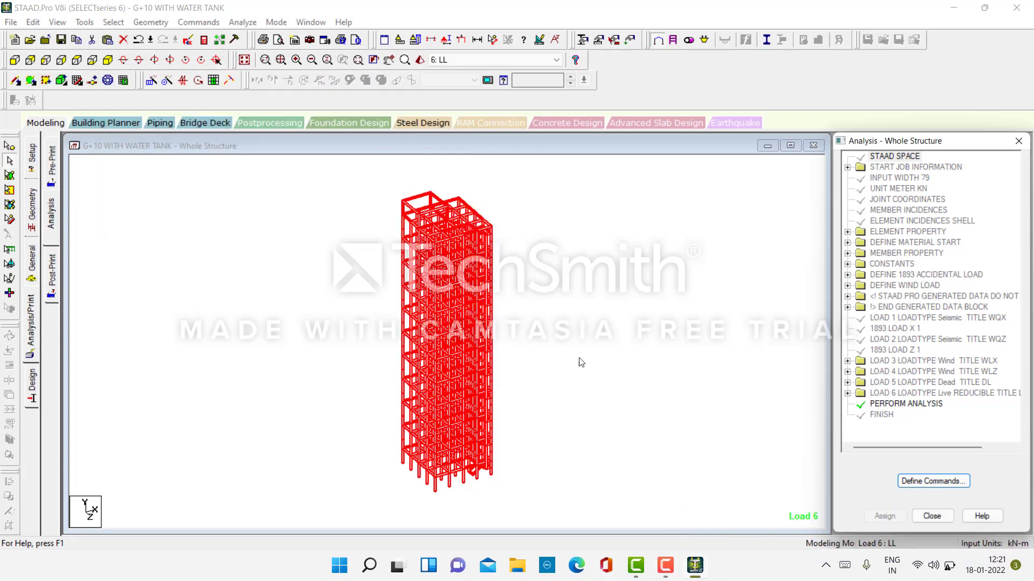
Step: Create a fixed support in the structure's support definitions
{"action": "left_click", "coordinate": [30, 264]}
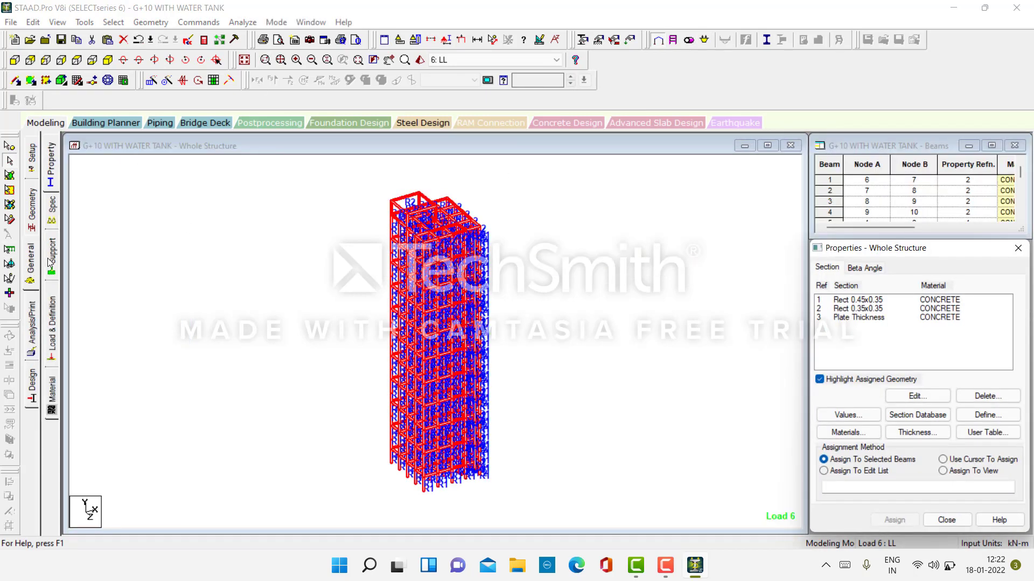
{"action": "left_click", "coordinate": [48, 260]}
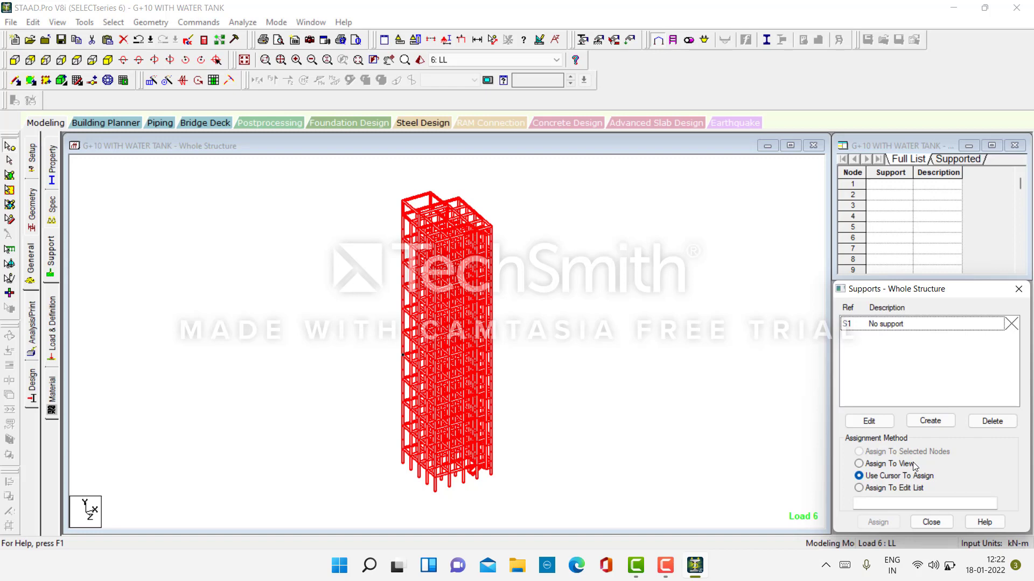
{"action": "left_click", "coordinate": [930, 420]}
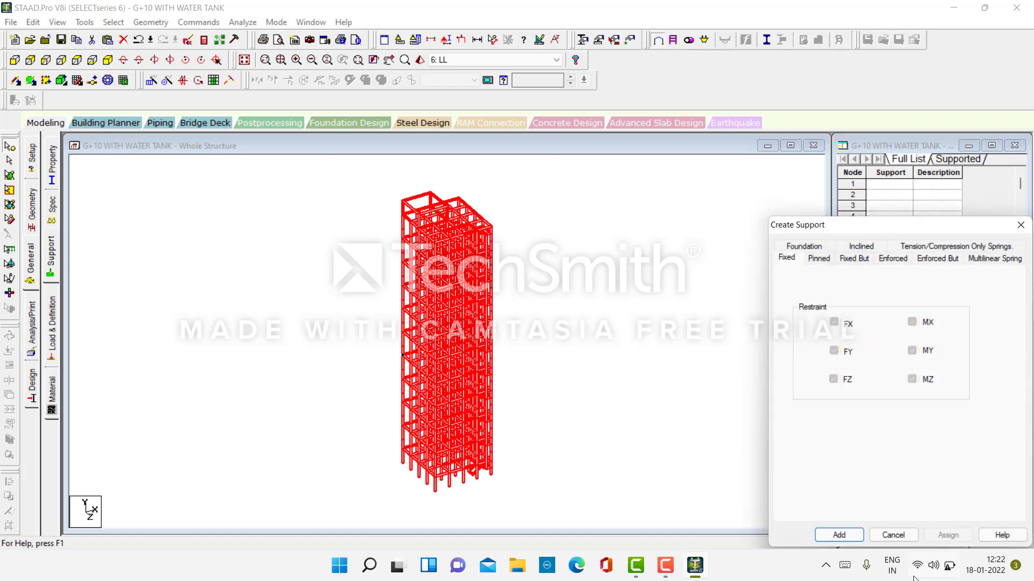
{"action": "left_click", "coordinate": [839, 535]}
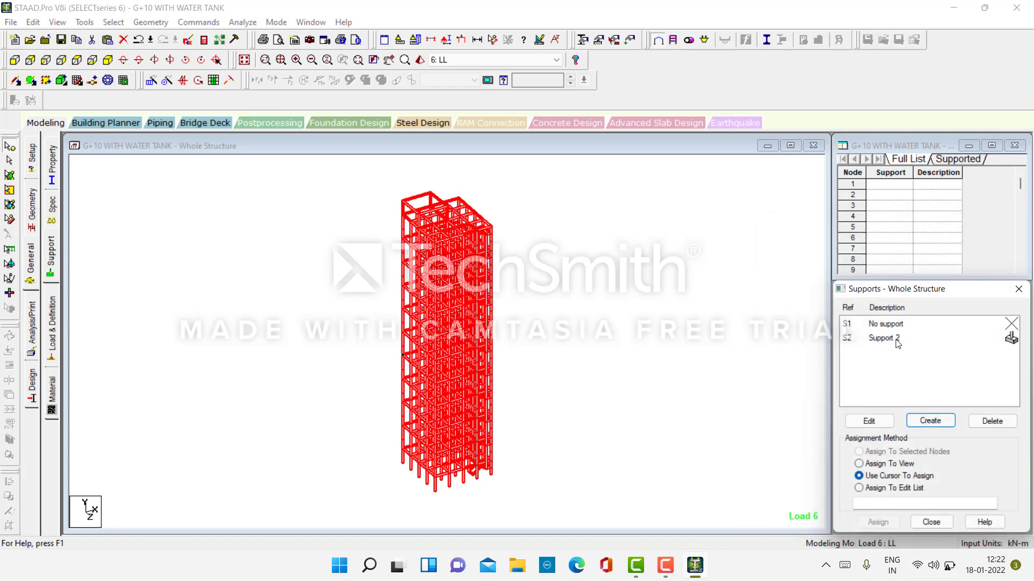
Step: Assign the fixed support to all base nodes of the building, selecting them in the front view
{"action": "left_click", "coordinate": [896, 339]}
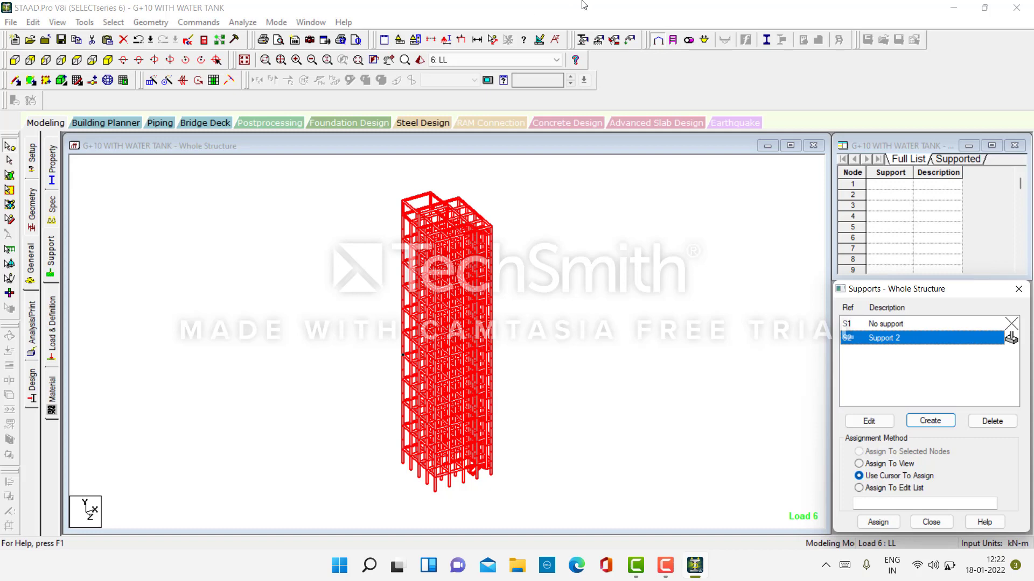
{"action": "left_click", "coordinate": [14, 59]}
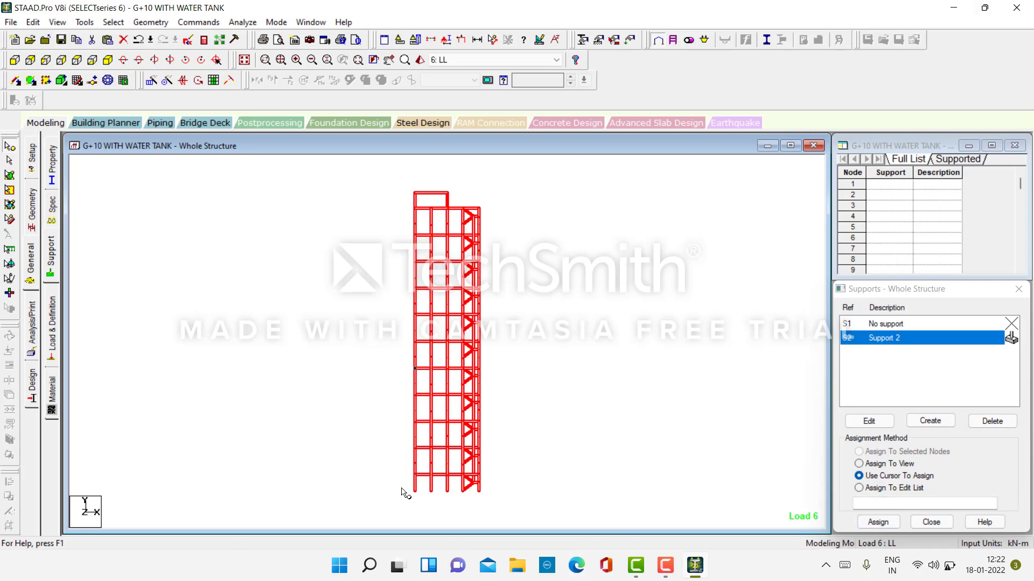
{"action": "left_click_drag", "start_coordinate": [401, 486], "coordinate": [487, 497]}
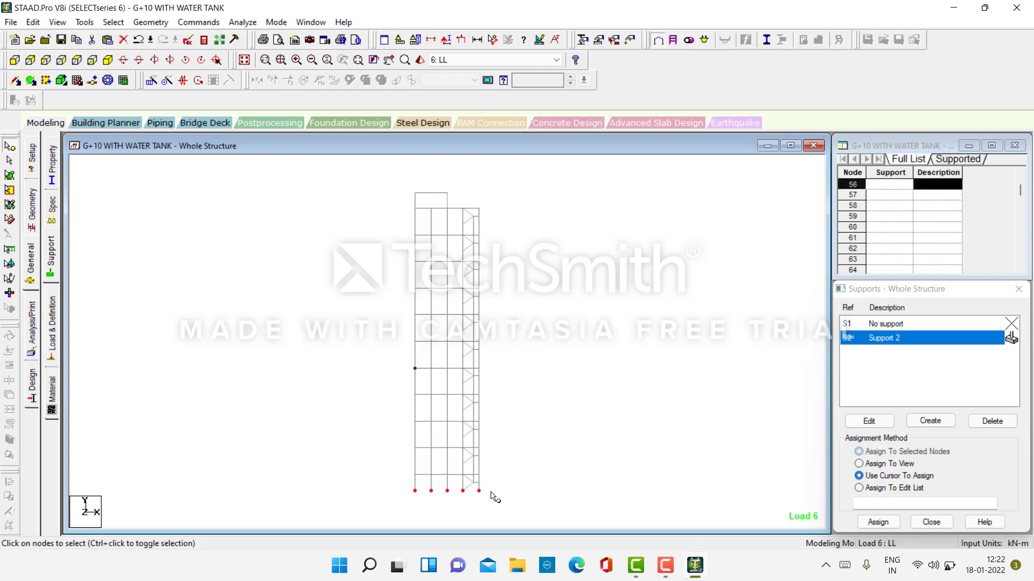
{"action": "left_click", "coordinate": [877, 522]}
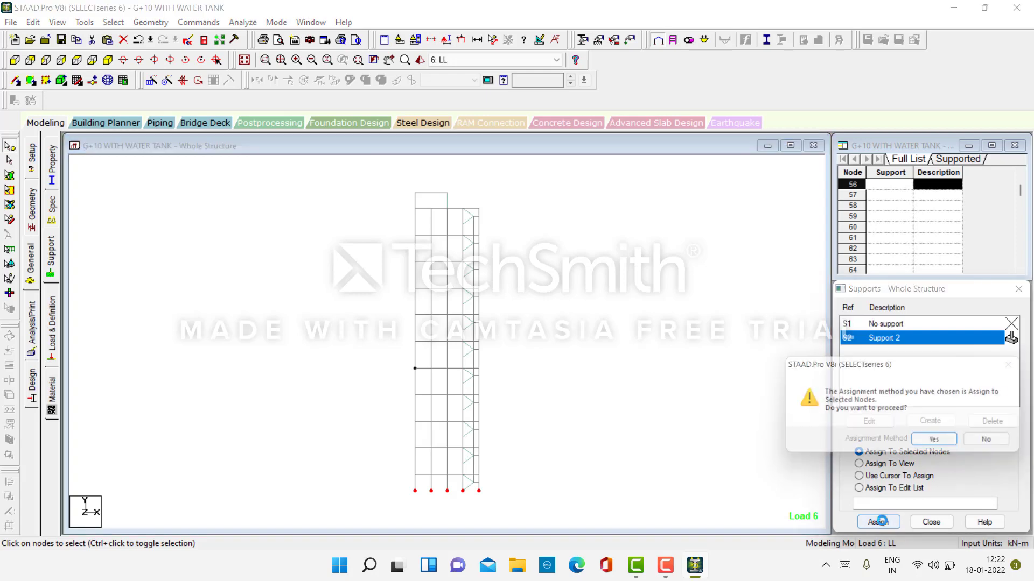
{"action": "left_click", "coordinate": [945, 445]}
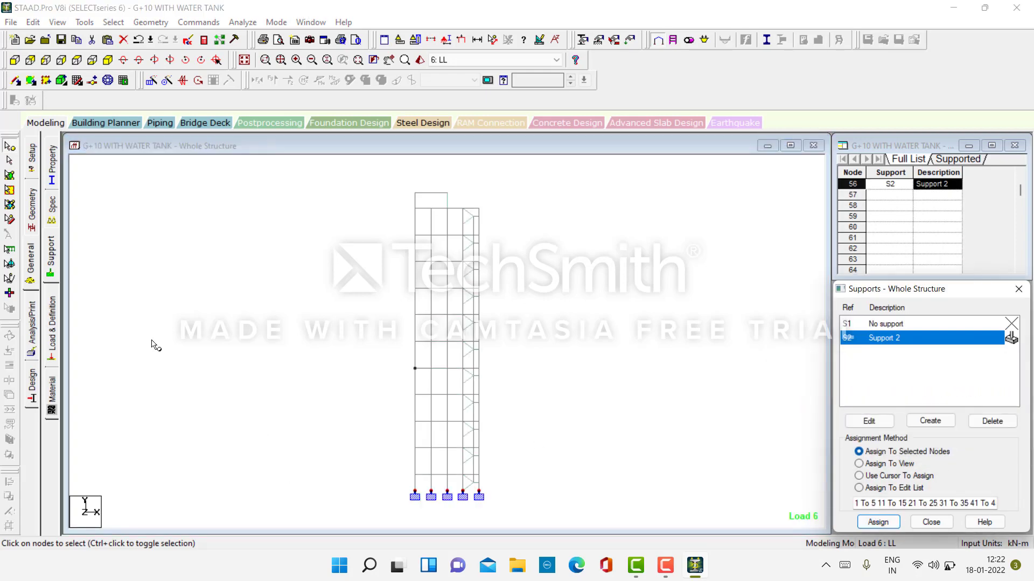
Step: Add another Perform Analysis command with the No Print option
{"action": "left_click", "coordinate": [32, 331]}
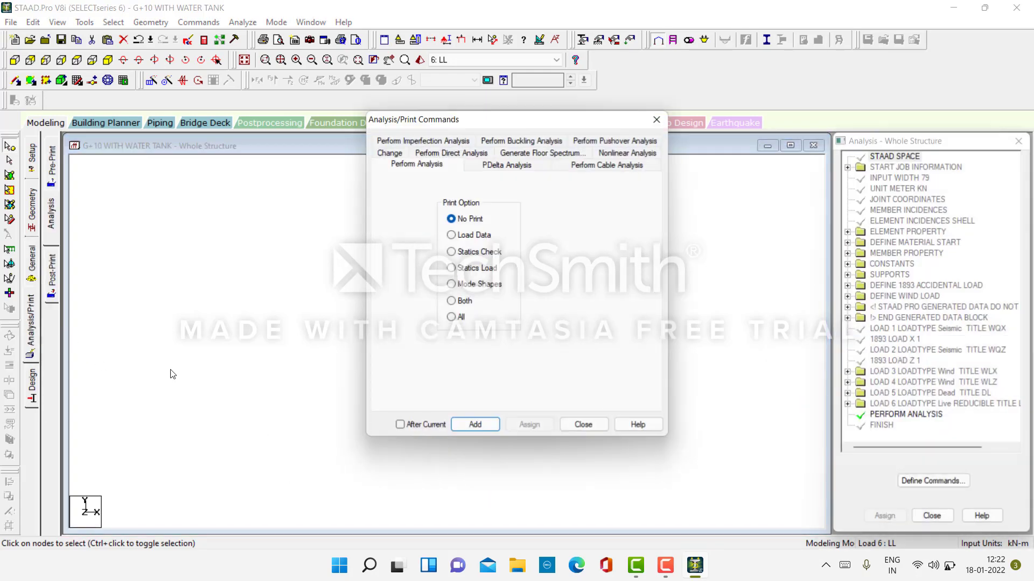
{"action": "left_click", "coordinate": [476, 426]}
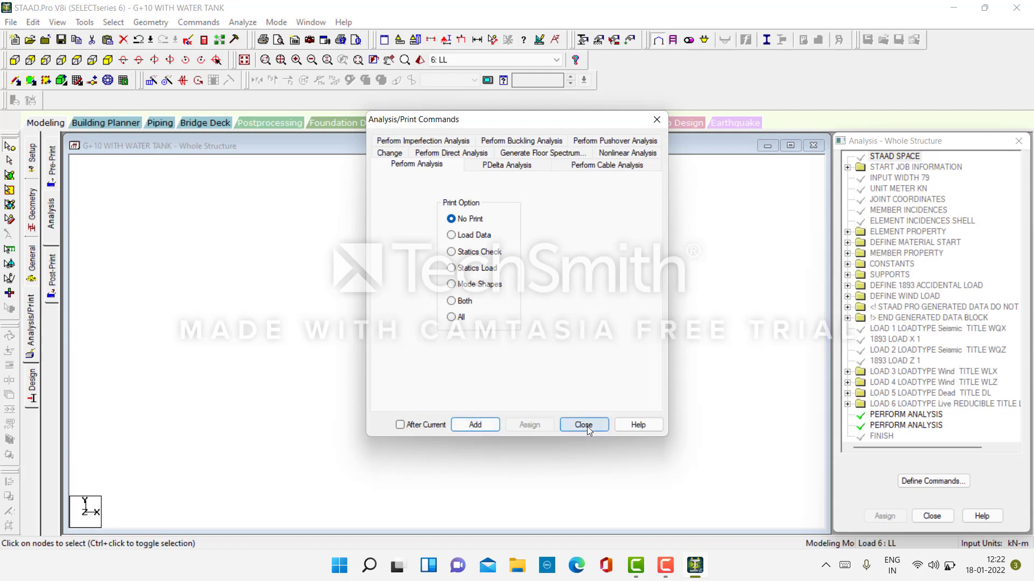
{"action": "left_click", "coordinate": [583, 425]}
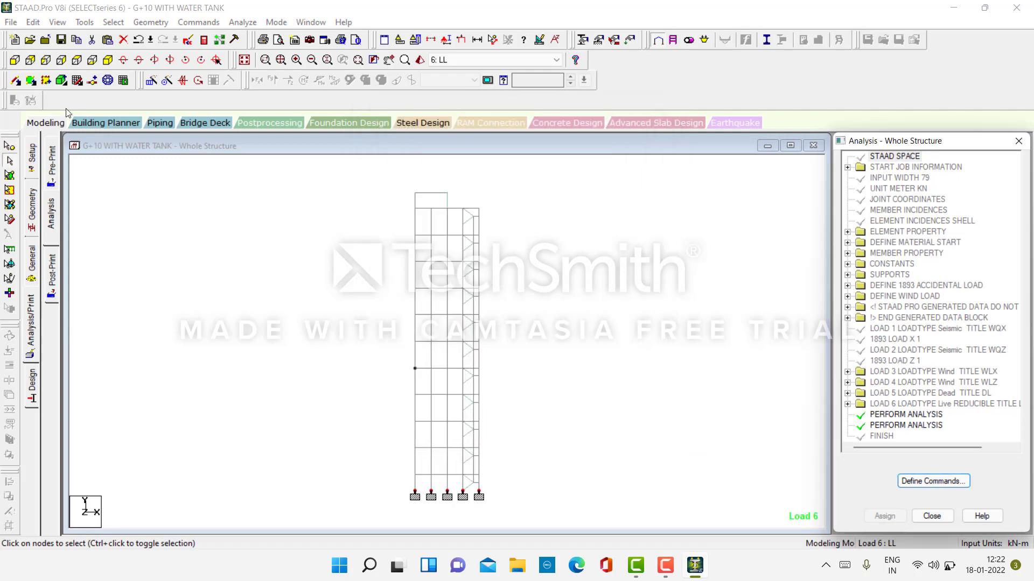
Step: Run the analysis, saving the modified structure and staying in modeling mode, and open the design settings
{"action": "left_click", "coordinate": [243, 22]}
{"action": "left_click", "coordinate": [258, 35]}
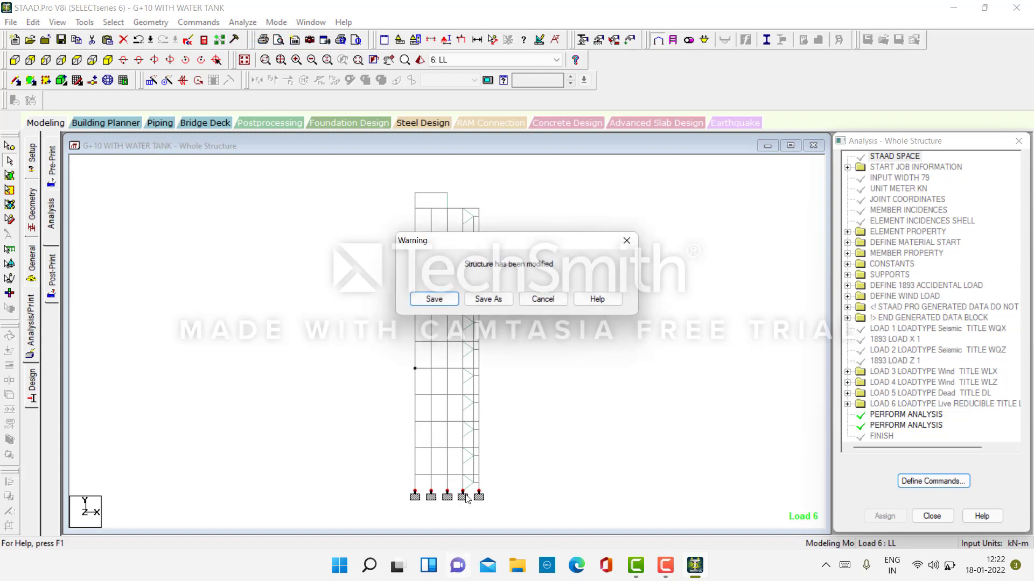
{"action": "left_click", "coordinate": [434, 299]}
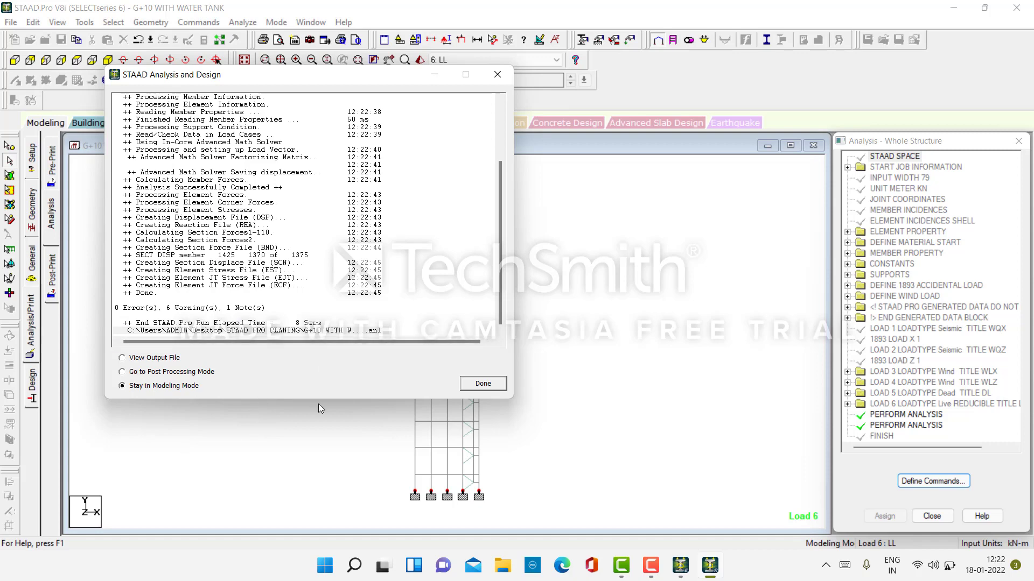
{"action": "left_click", "coordinate": [499, 385]}
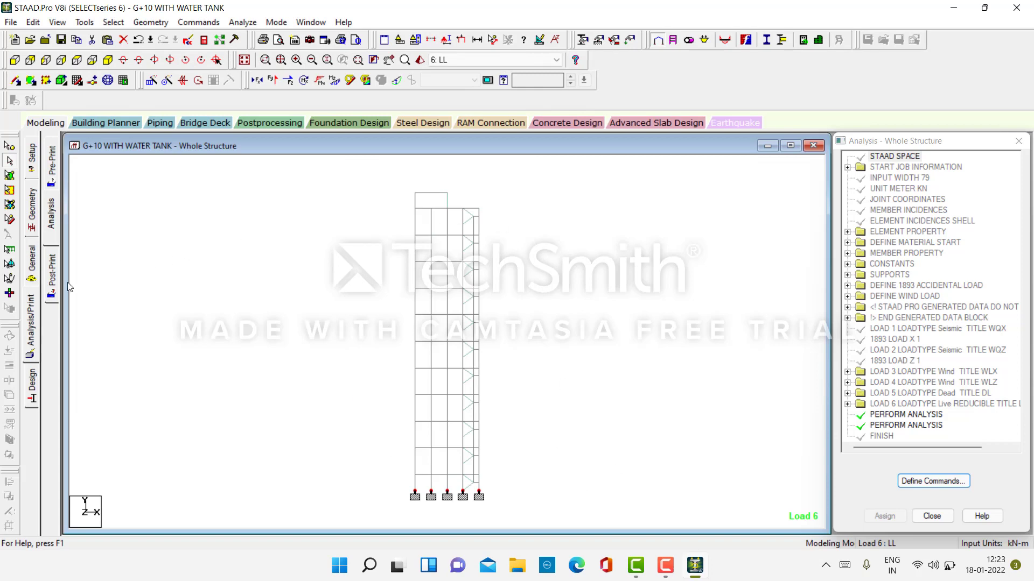
{"action": "left_click", "coordinate": [31, 384]}
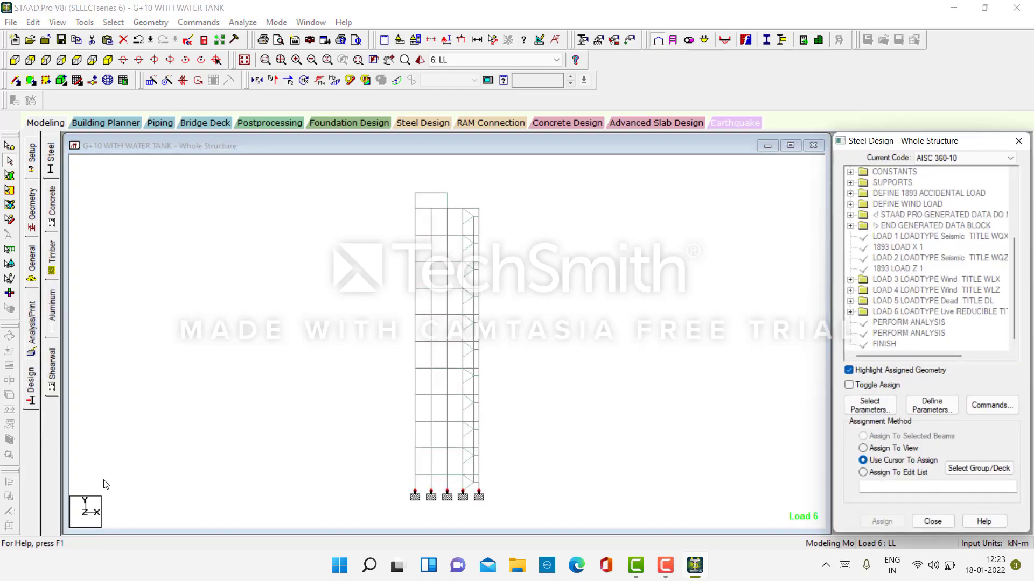
{"action": "left_click", "coordinate": [870, 406]}
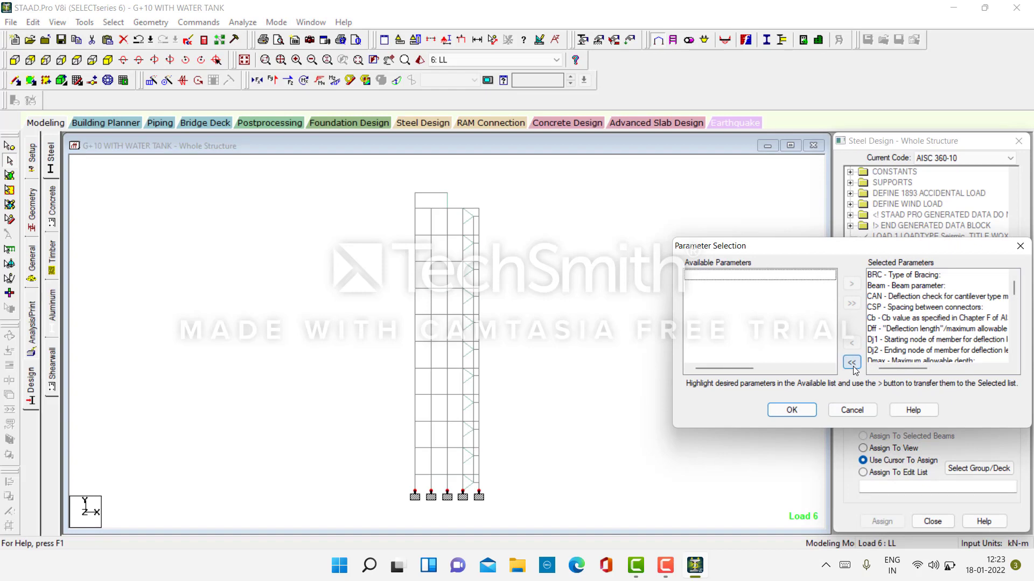
{"action": "left_click", "coordinate": [851, 364]}
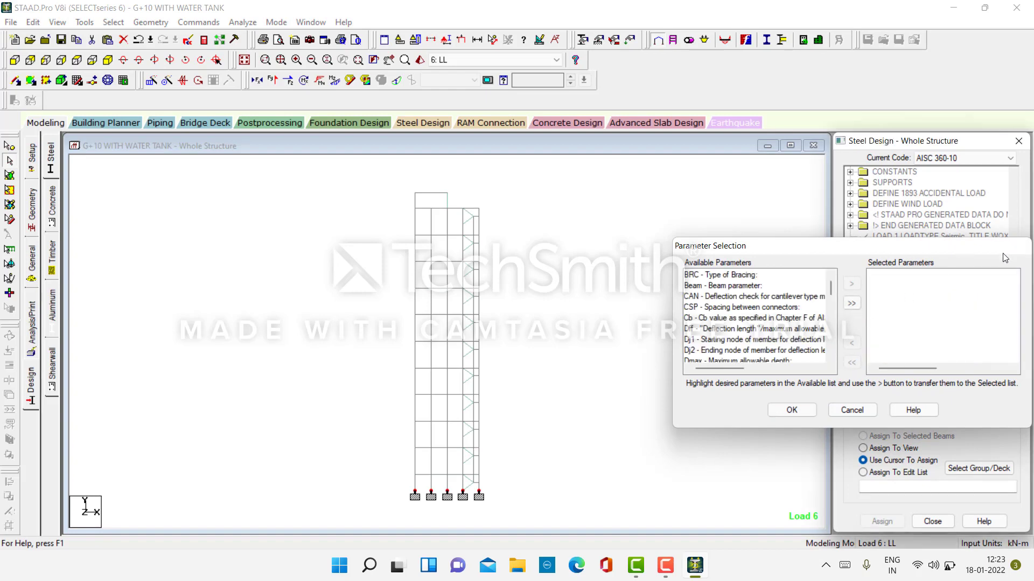
{"action": "left_click", "coordinate": [1020, 246]}
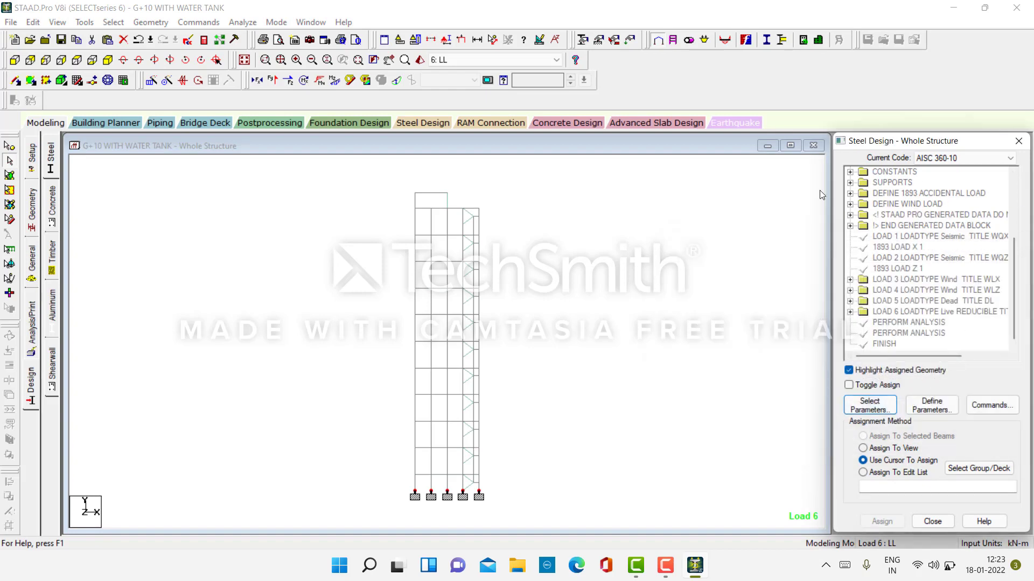
Step: Open the concrete design settings and set the current design code to IS456
{"action": "left_click", "coordinate": [54, 205]}
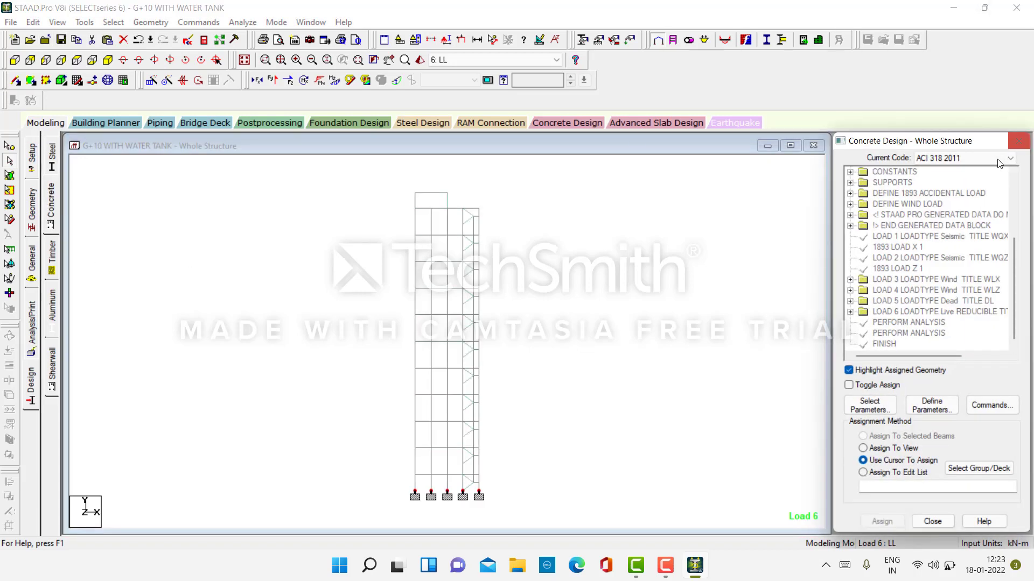
{"action": "left_click", "coordinate": [982, 159]}
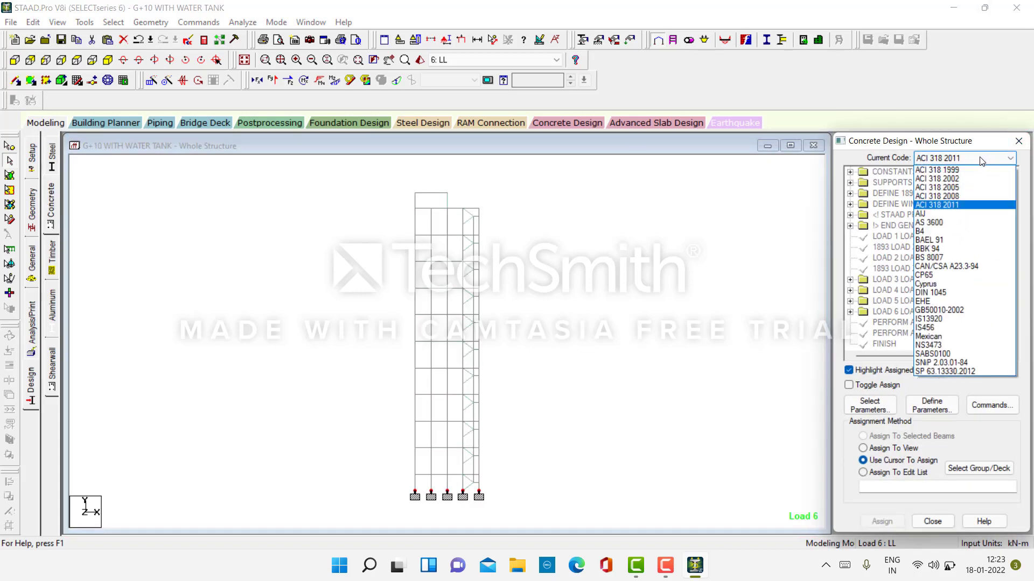
{"action": "left_click", "coordinate": [952, 328]}
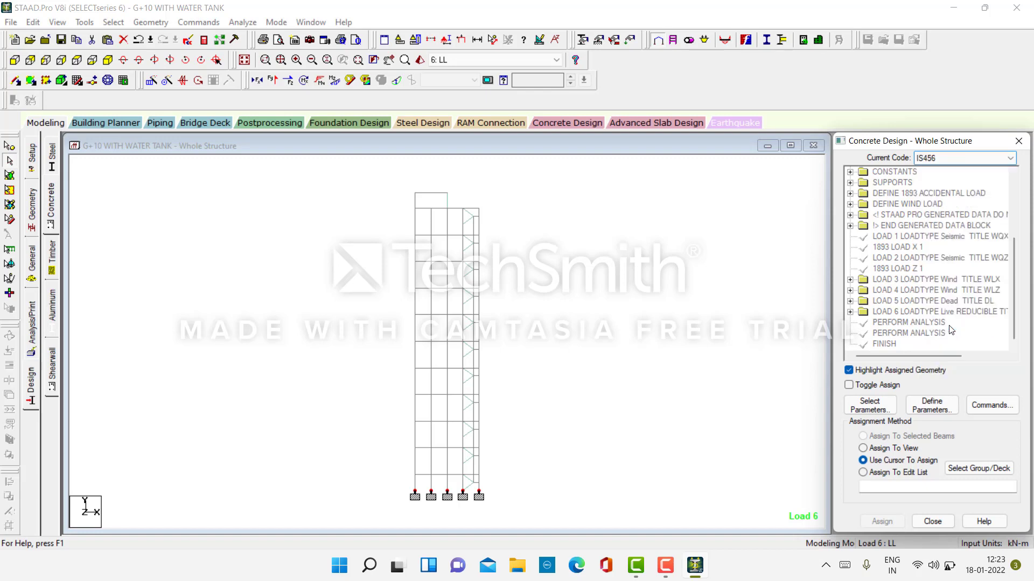
Step: Clear the selected concrete design parameters and select only Fc, Fymain and Fysec
{"action": "left_click", "coordinate": [877, 407]}
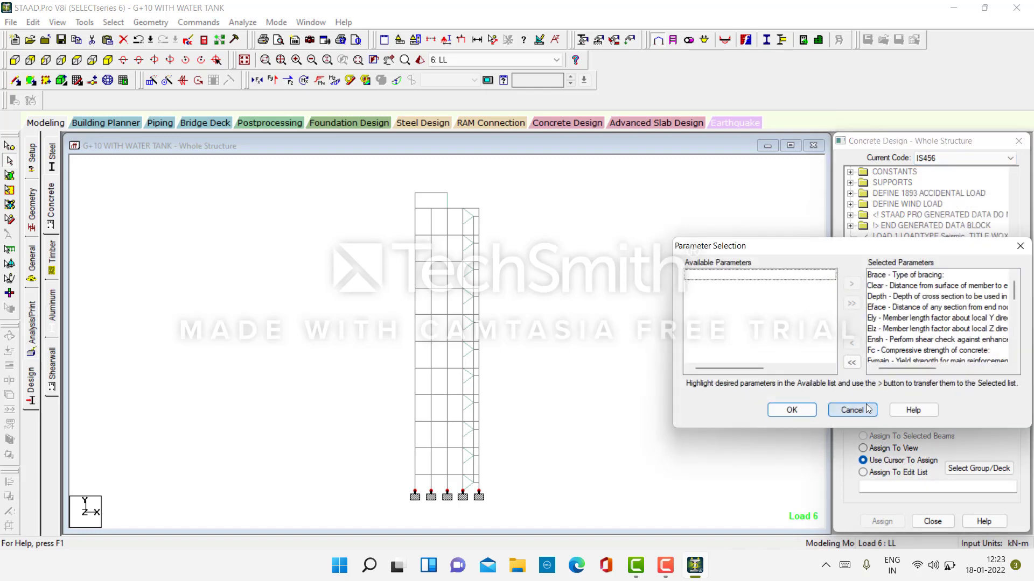
{"action": "left_click", "coordinate": [852, 363]}
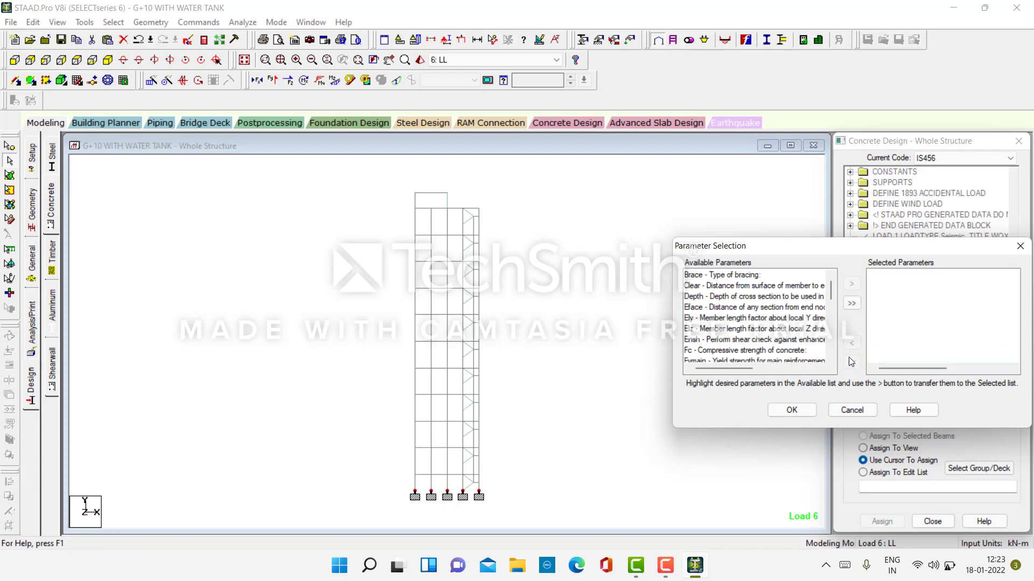
{"action": "scroll", "coordinate": [776, 338], "scroll_direction": "down", "scroll_amount": 1}
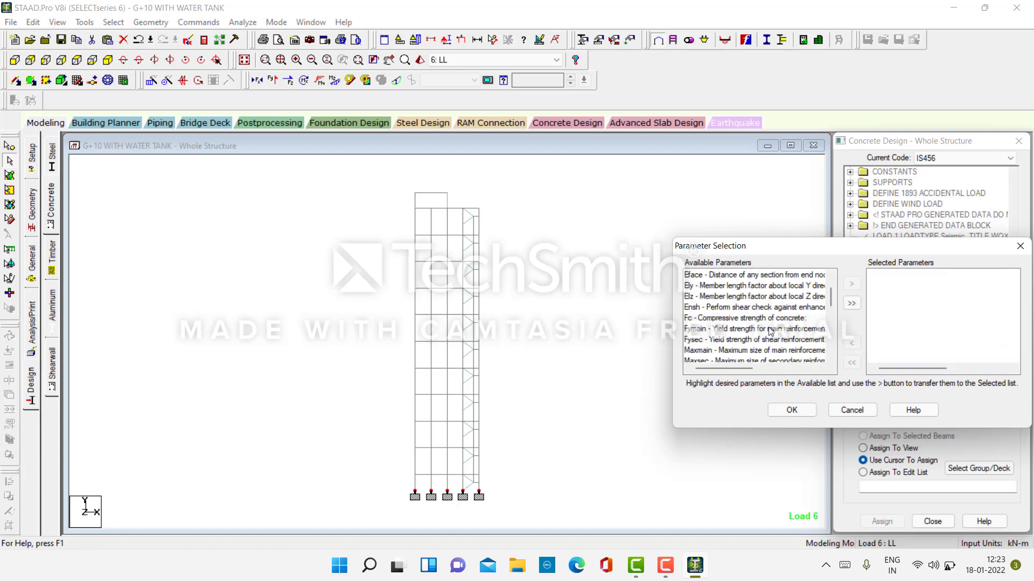
{"action": "double_click", "coordinate": [733, 319]}
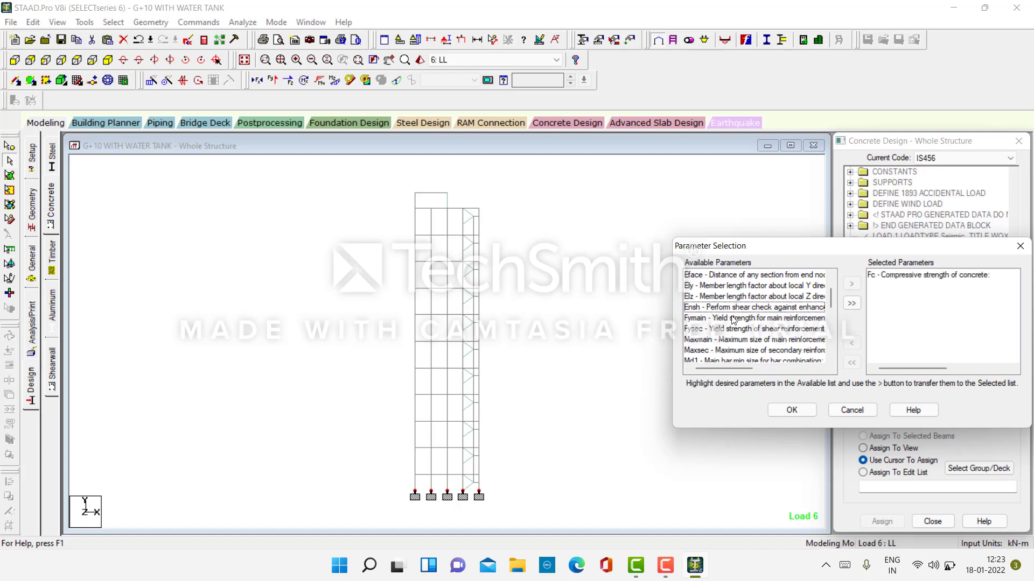
{"action": "left_click", "coordinate": [723, 318]}
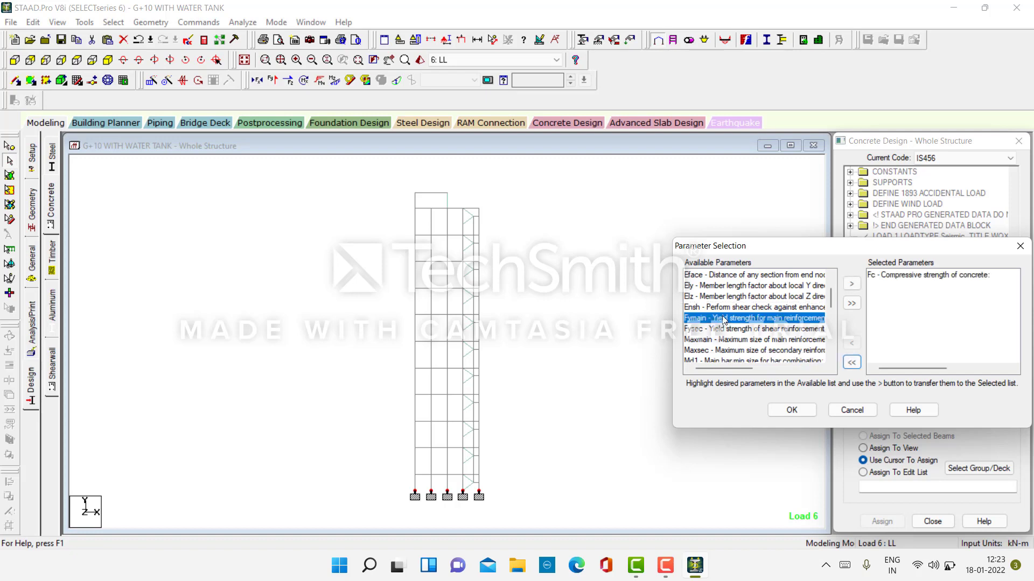
{"action": "double_click", "coordinate": [723, 318]}
{"action": "double_click", "coordinate": [723, 319]}
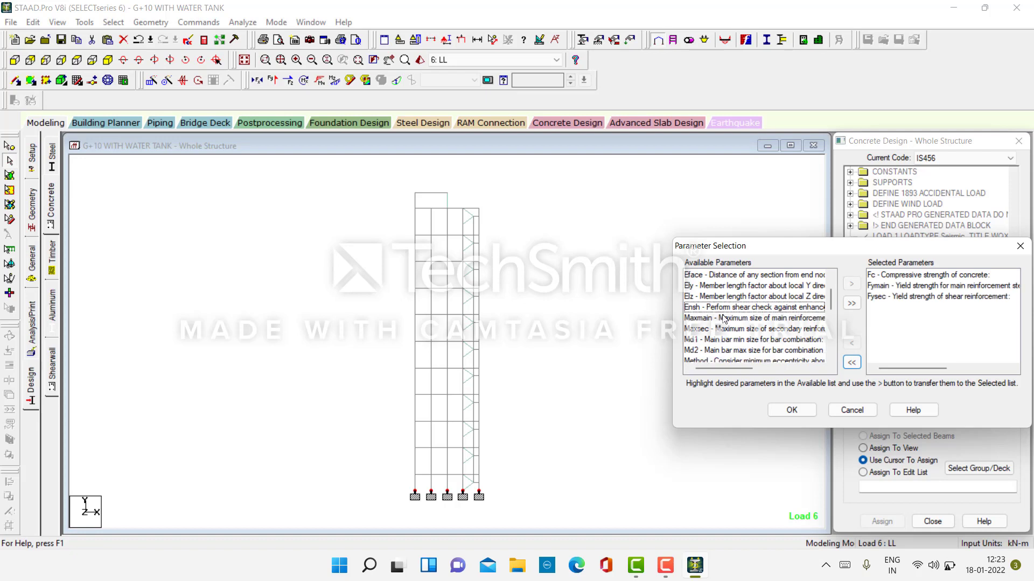
Step: Add the maximum reinforcement sizes Maxmain and Maxsec and the bar combination sizes Md1 and Md2 to the selected parameters
{"action": "scroll", "coordinate": [725, 322], "scroll_direction": "down", "scroll_amount": 1}
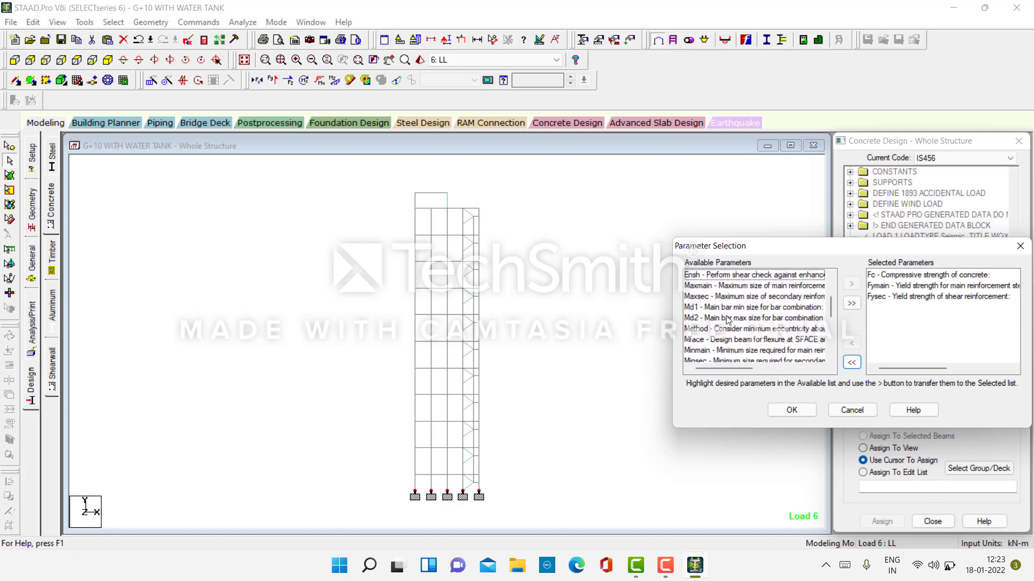
{"action": "scroll", "coordinate": [725, 312], "scroll_direction": "up", "scroll_amount": 2}
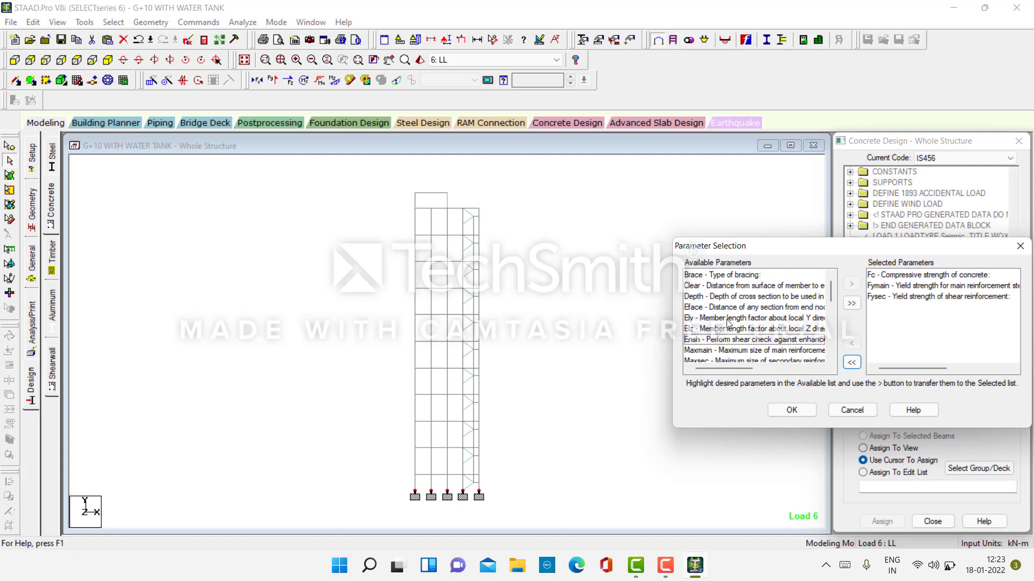
{"action": "scroll", "coordinate": [728, 334], "scroll_direction": "down", "scroll_amount": 1}
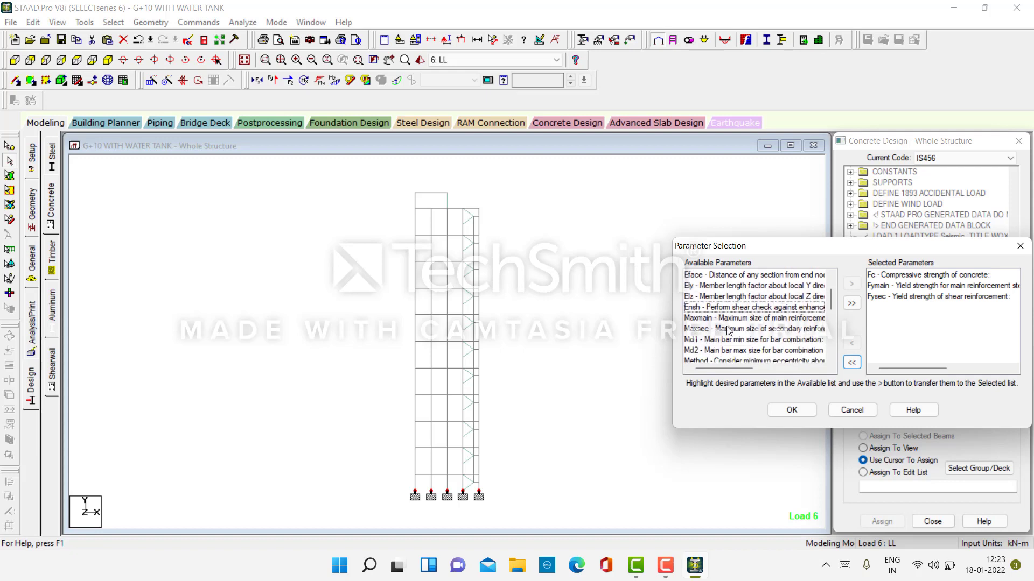
{"action": "left_click", "coordinate": [728, 329]}
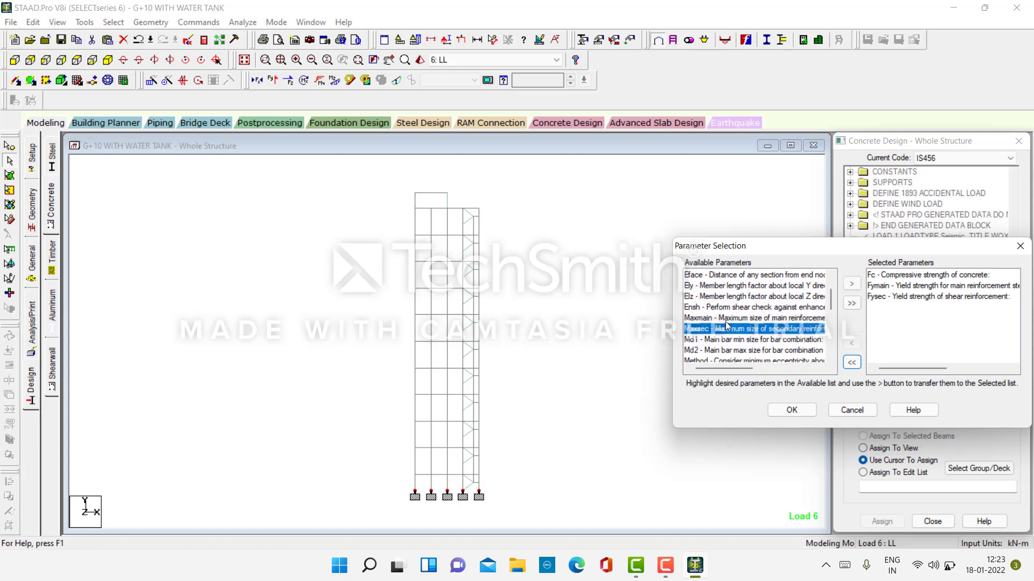
{"action": "double_click", "coordinate": [725, 319]}
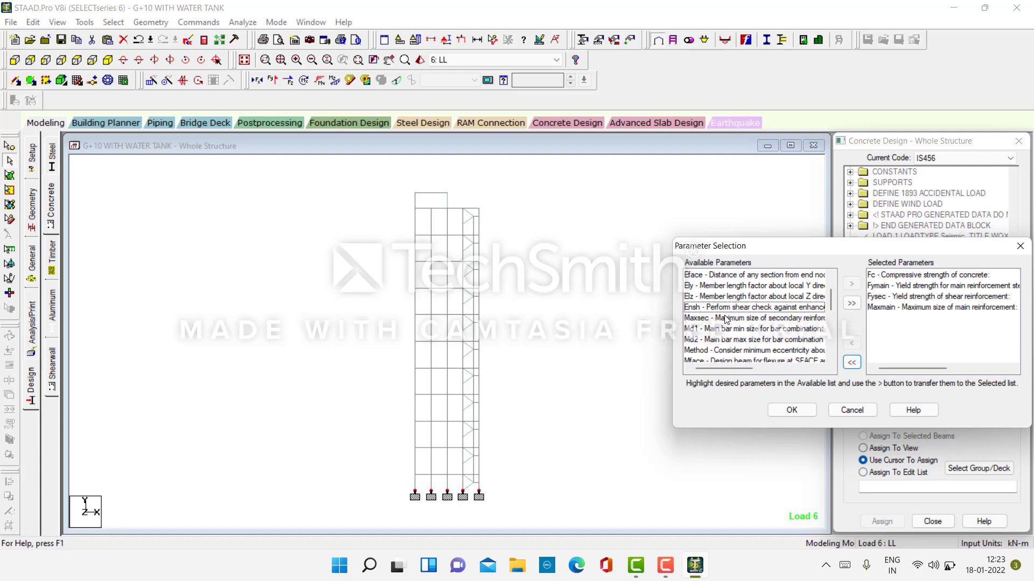
{"action": "double_click", "coordinate": [725, 319]}
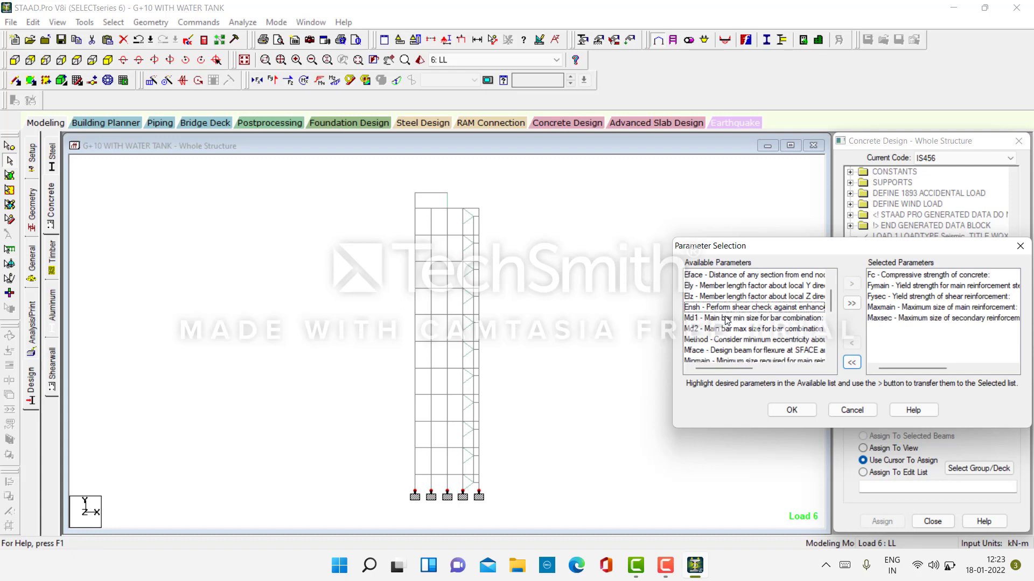
{"action": "double_click", "coordinate": [725, 319]}
{"action": "double_click", "coordinate": [726, 319]}
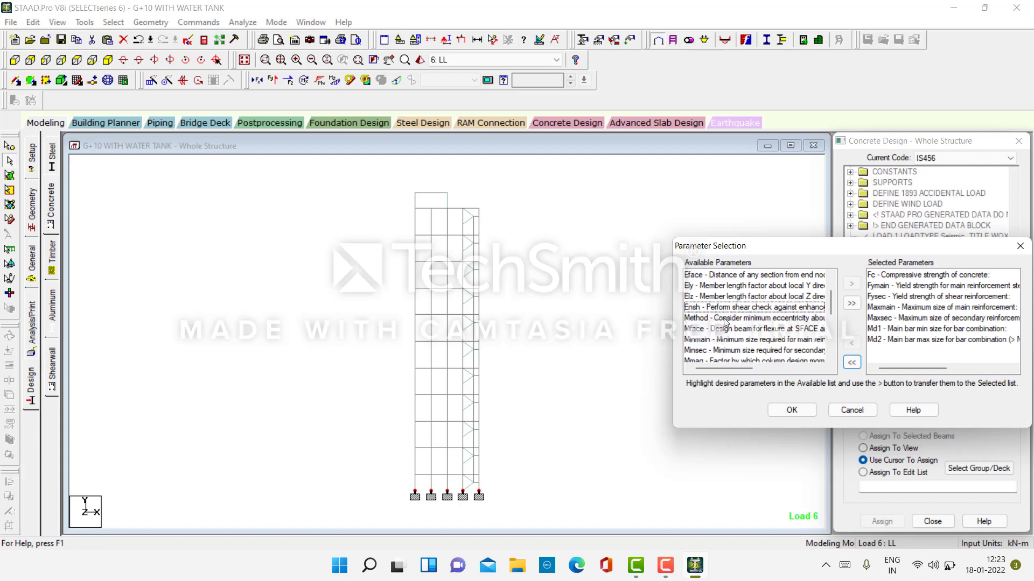
Step: Add the minimum reinforcement sizes Minmain and Minsec to the selected parameters and accept the selection
{"action": "scroll", "coordinate": [727, 322], "scroll_direction": "down", "scroll_amount": 1}
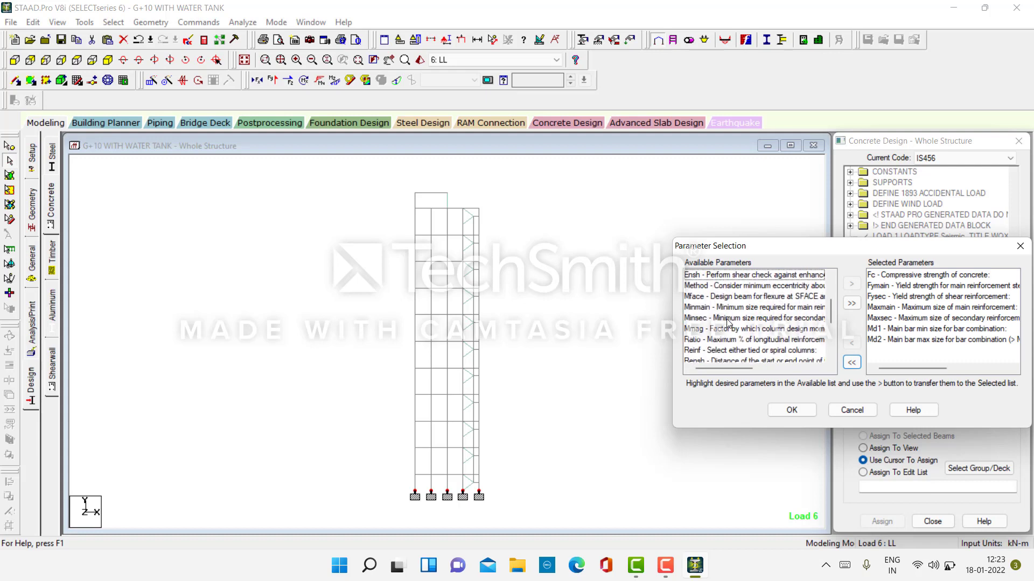
{"action": "scroll", "coordinate": [708, 324], "scroll_direction": "down", "scroll_amount": 3}
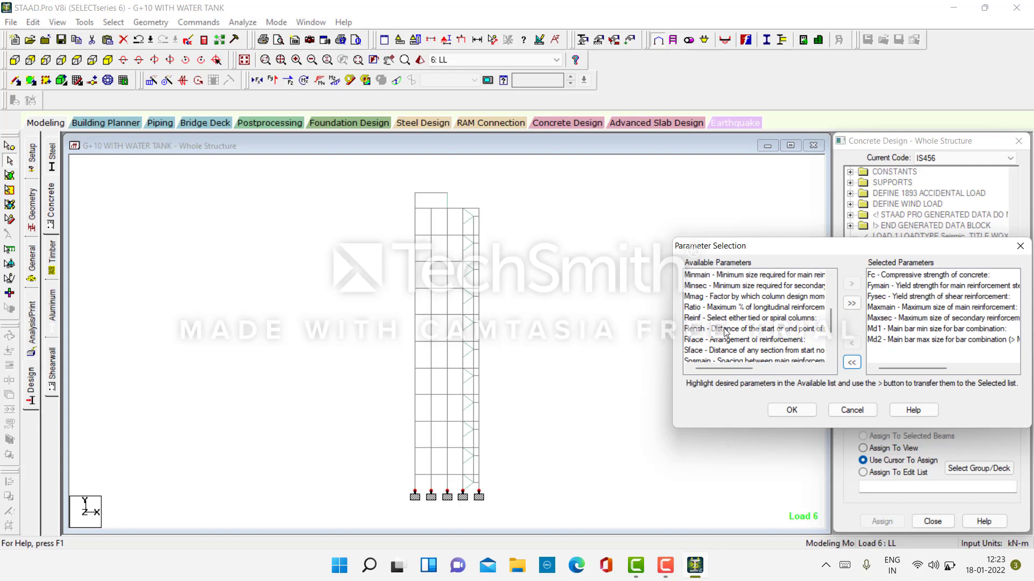
{"action": "scroll", "coordinate": [732, 334], "scroll_direction": "down", "scroll_amount": 2}
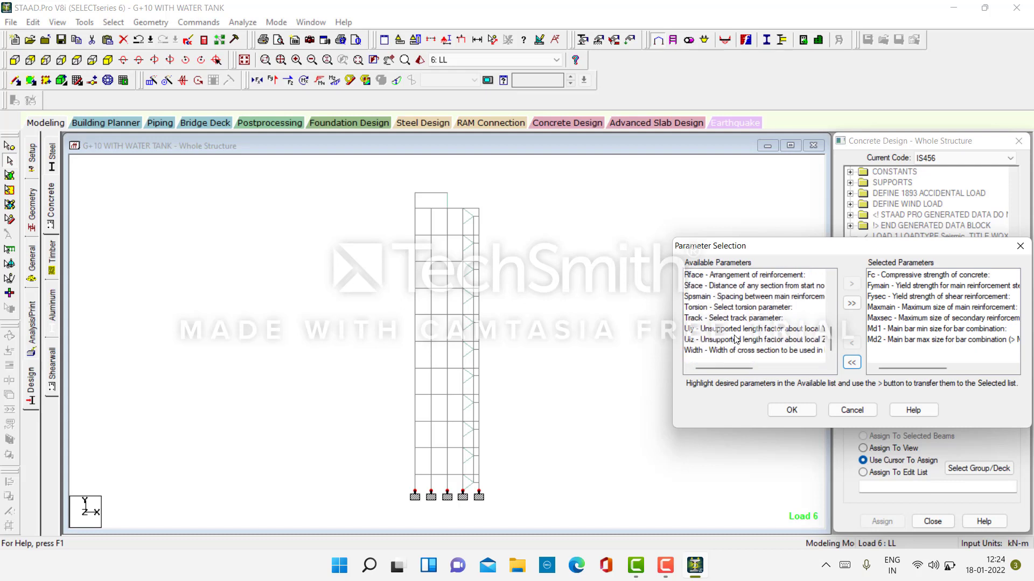
{"action": "scroll", "coordinate": [736, 339], "scroll_direction": "up", "scroll_amount": 2}
{"action": "scroll", "coordinate": [736, 339], "scroll_direction": "up", "scroll_amount": 1}
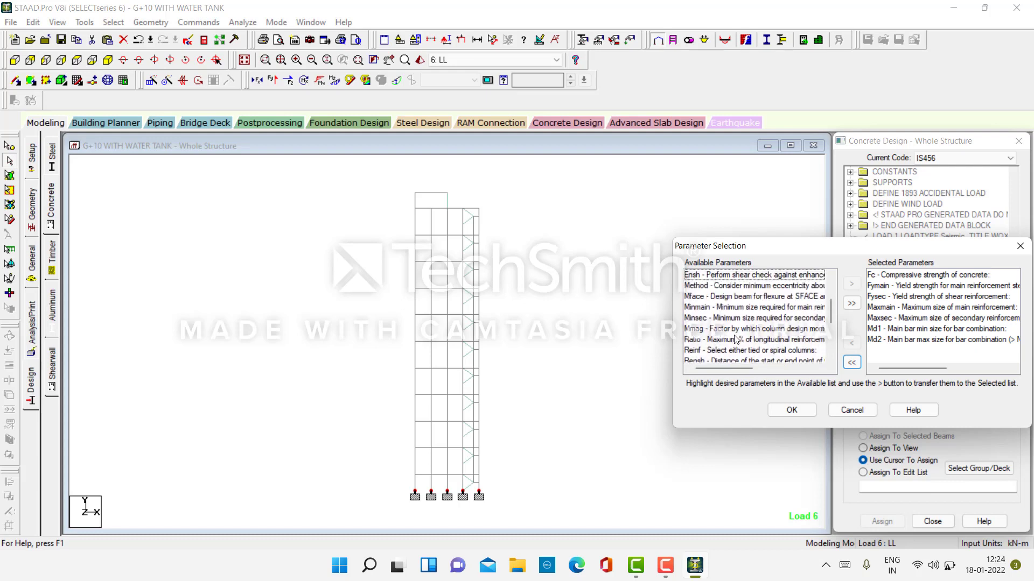
{"action": "double_click", "coordinate": [704, 308]}
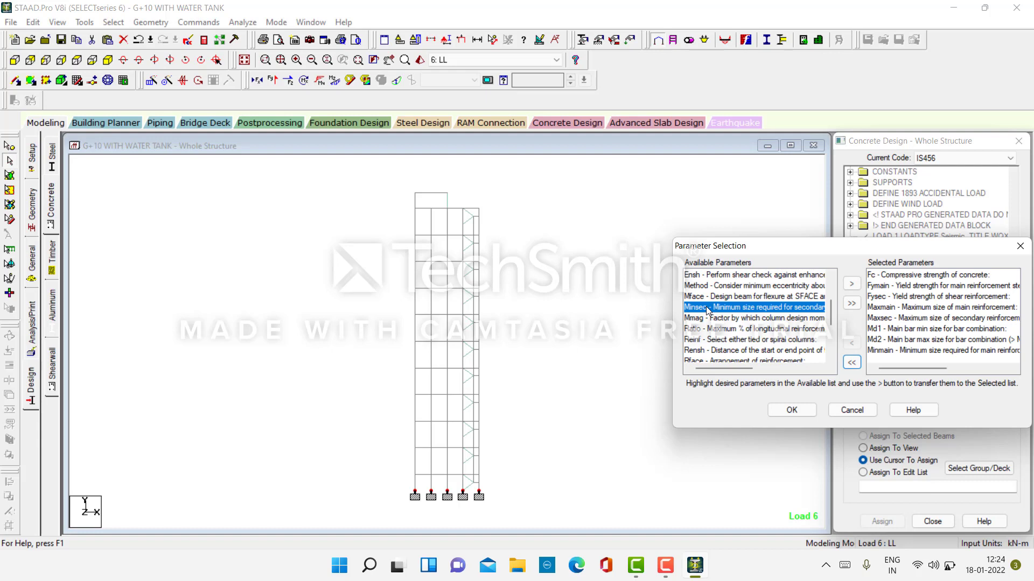
{"action": "double_click", "coordinate": [708, 310]}
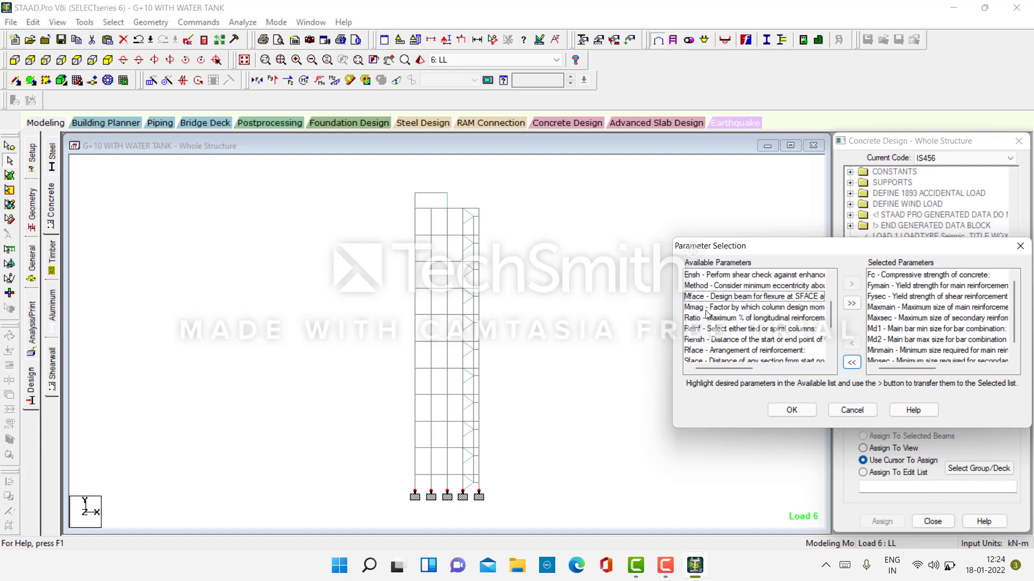
{"action": "scroll", "coordinate": [707, 315], "scroll_direction": "up", "scroll_amount": 2}
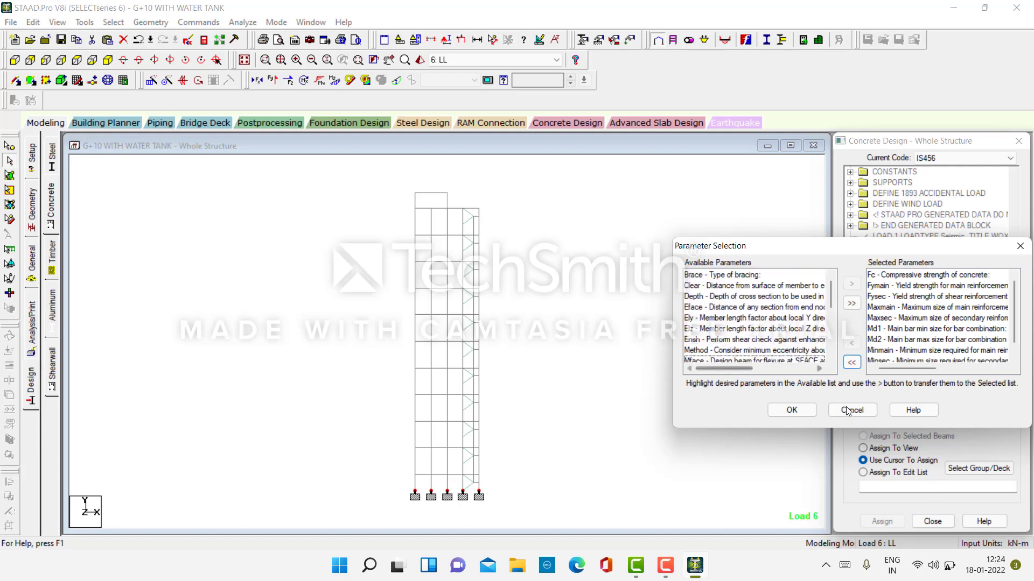
{"action": "left_click", "coordinate": [792, 411]}
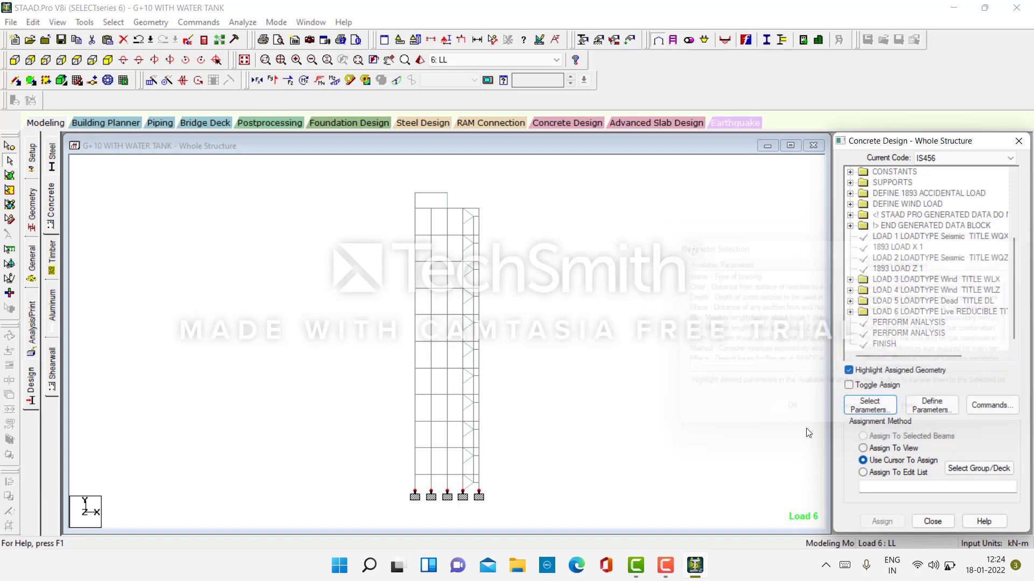
Step: Define the concrete compressive strength parameter FC as 30000 kN/m2 and add it to the design
{"action": "left_click", "coordinate": [937, 410]}
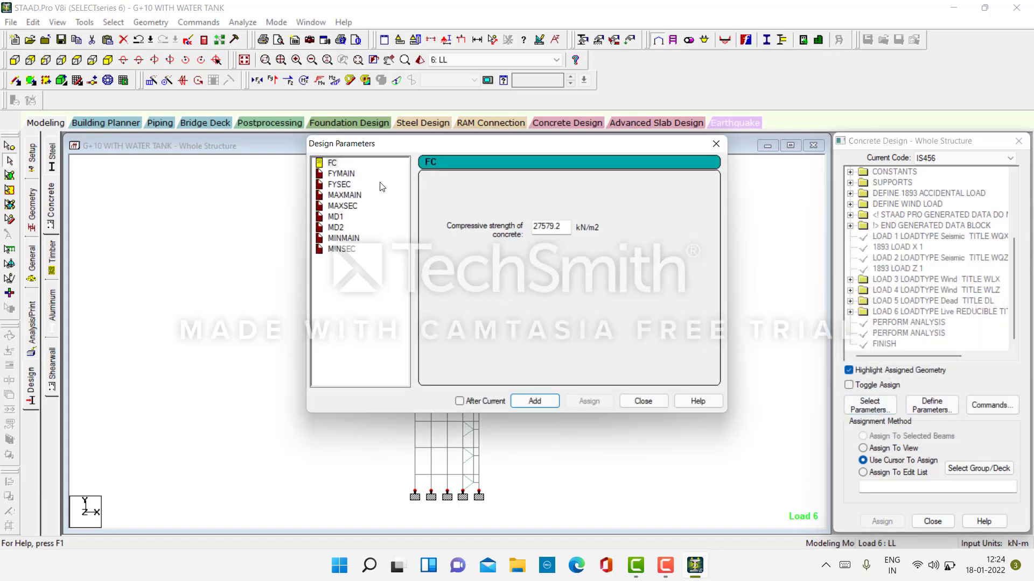
{"action": "left_click_drag", "start_coordinate": [562, 226], "coordinate": [509, 226]}
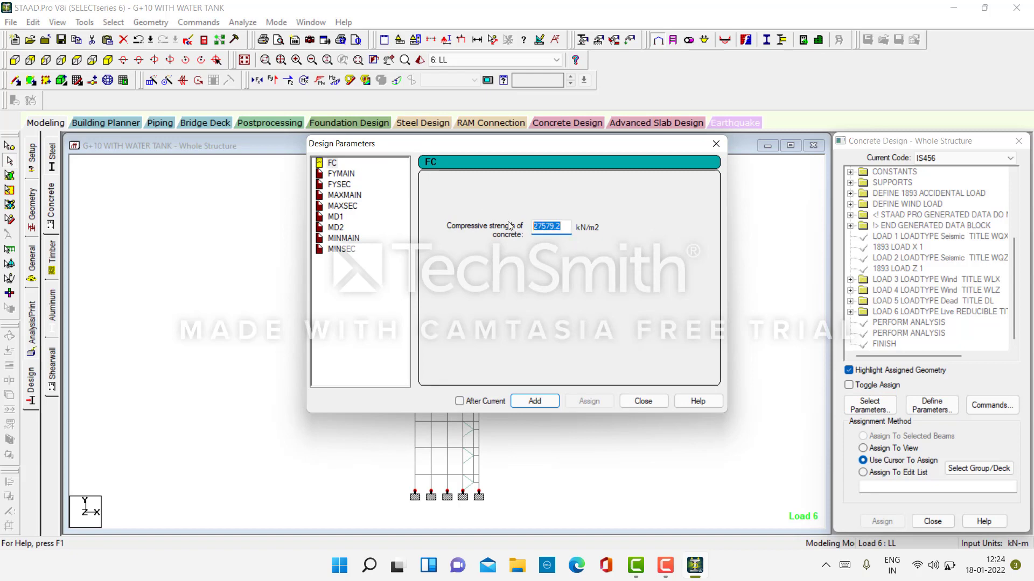
{"action": "type", "text": "30000"}
{"action": "left_click", "coordinate": [536, 400]}
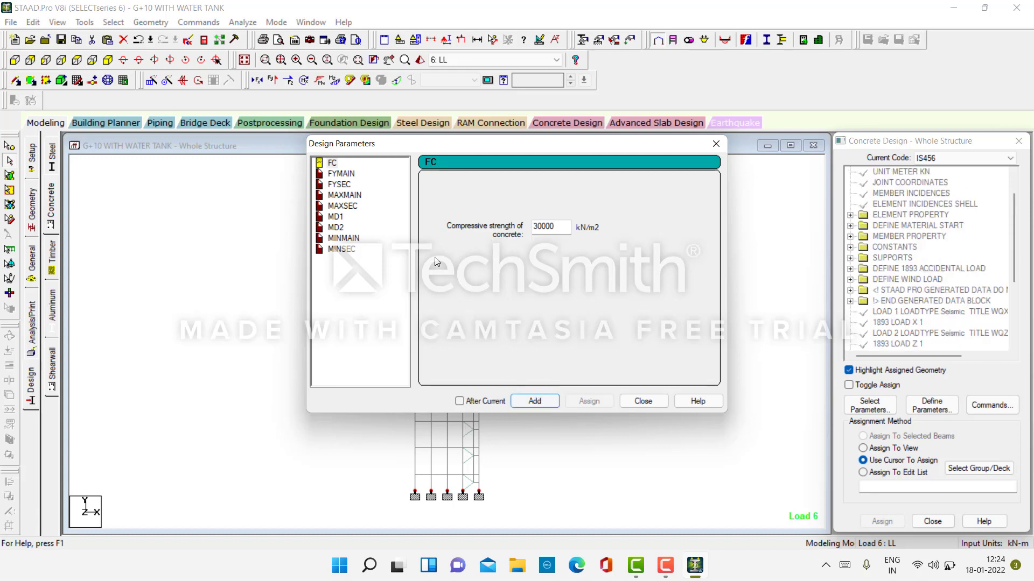
Step: Define the yield strengths of main reinforcement (FYMAIN) and shear reinforcement (FYSEC) as 450000 kN/m2 each and add both to the design
{"action": "left_click", "coordinate": [344, 174]}
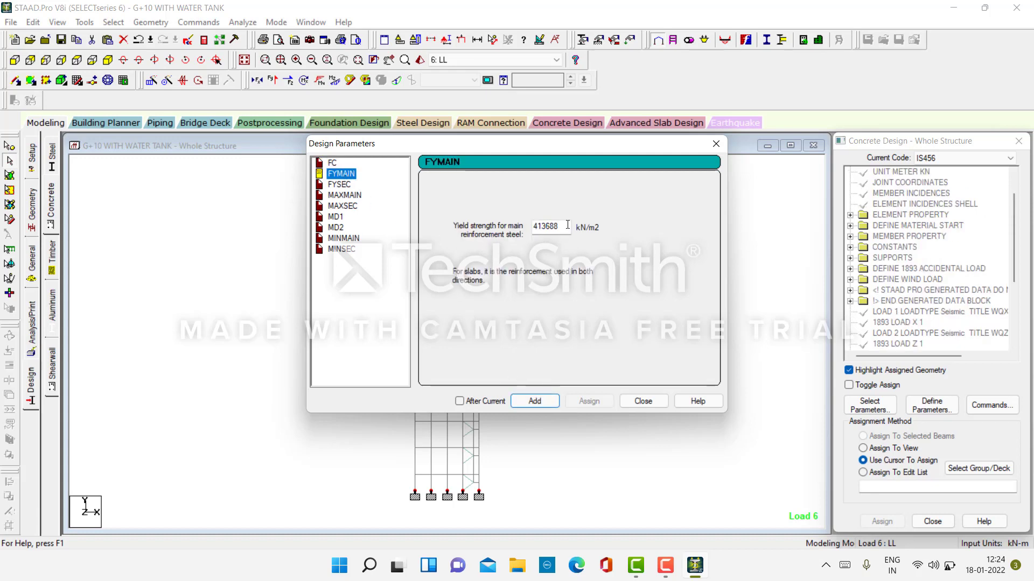
{"action": "left_click_drag", "start_coordinate": [567, 225], "coordinate": [521, 225]}
{"action": "type", "text": "45"}
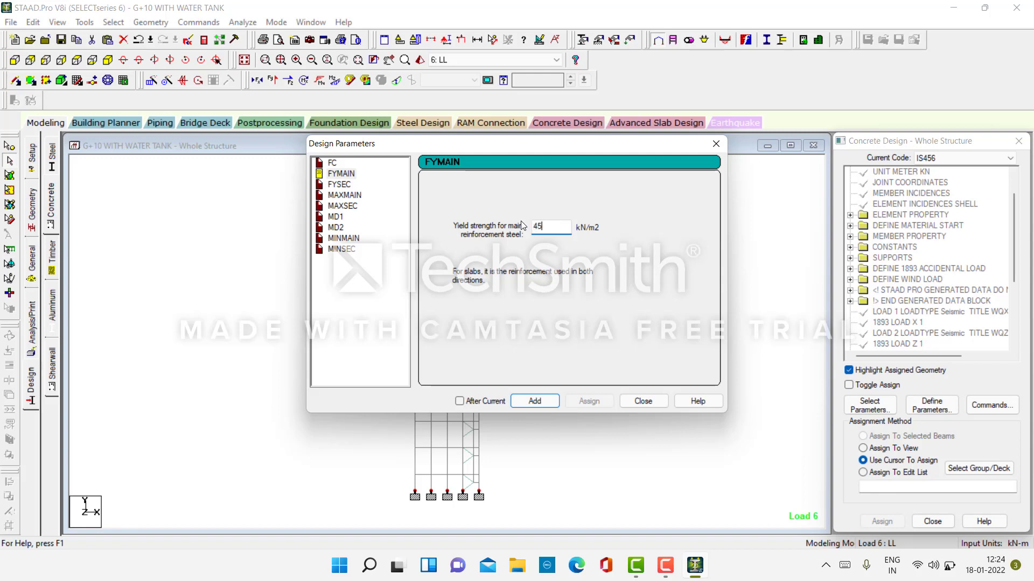
{"action": "type", "text": "0000"}
{"action": "left_click", "coordinate": [332, 184]}
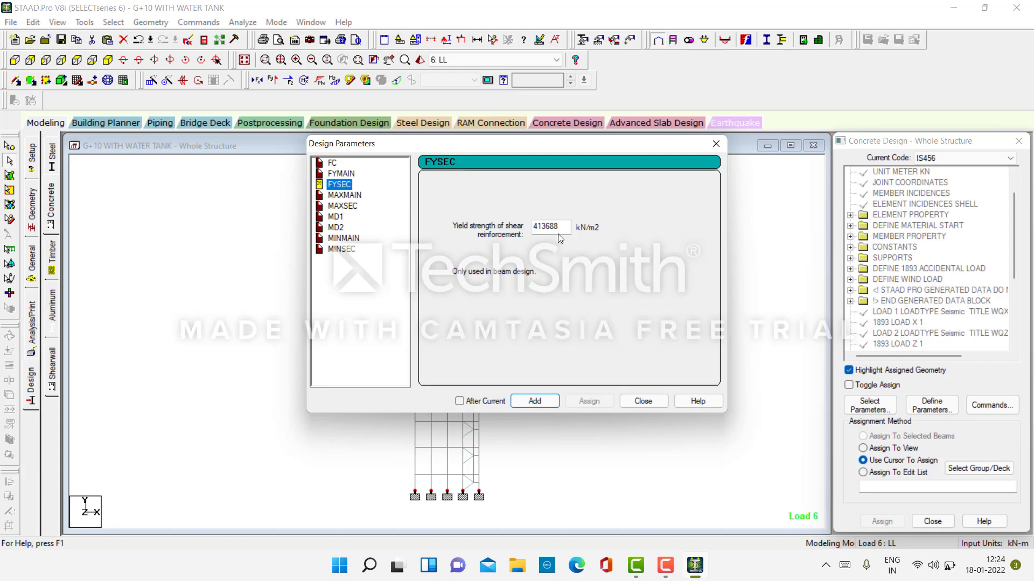
{"action": "left_click_drag", "start_coordinate": [560, 228], "coordinate": [521, 222]}
{"action": "type", "text": "450000"}
Step: Add the maximum main reinforcement size MAXMAIN as 25 mm and the maximum secondary reinforcement size MAXSEC as 12 mm
{"action": "left_click", "coordinate": [350, 196]}
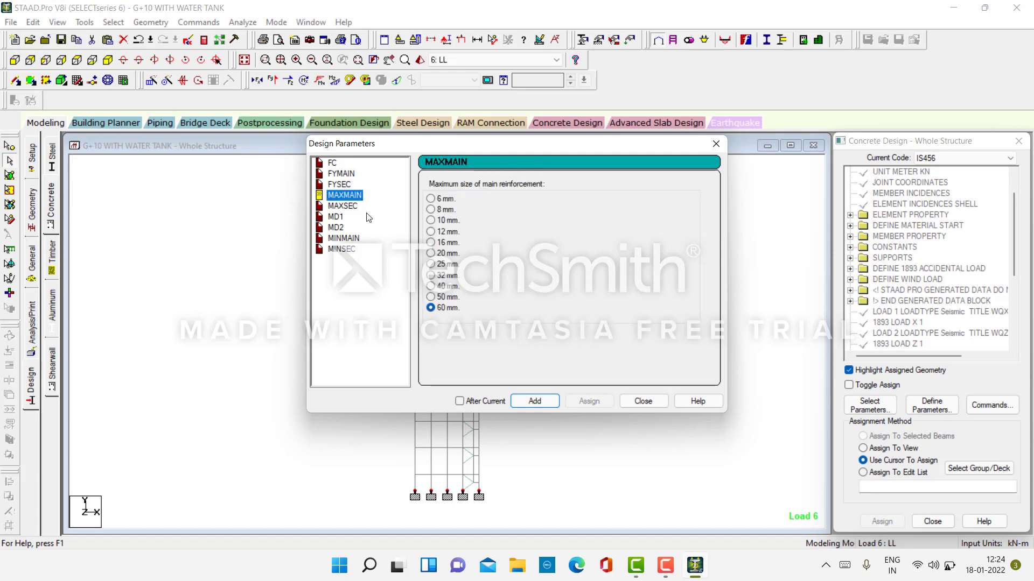
{"action": "left_click", "coordinate": [431, 264]}
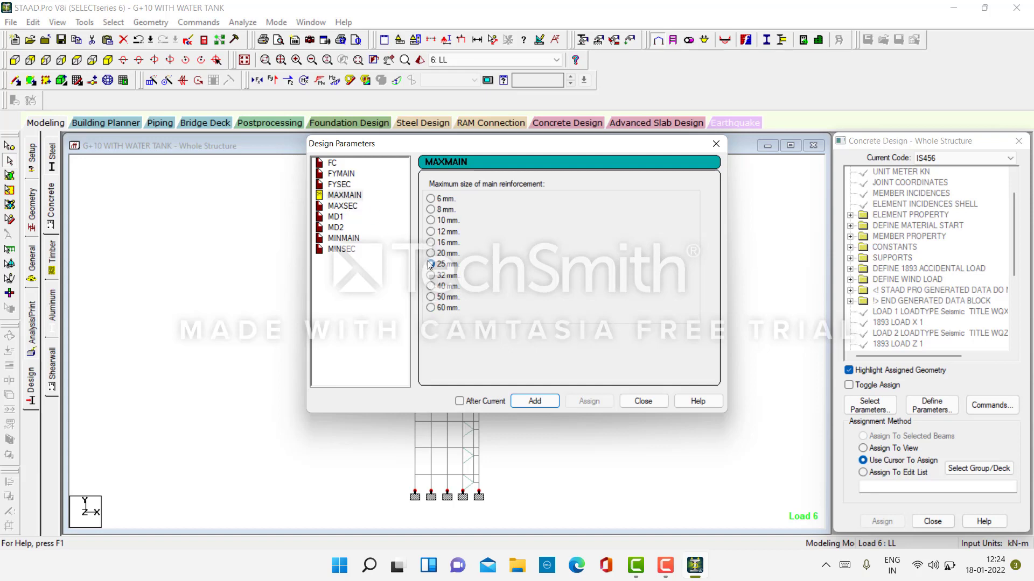
{"action": "left_click", "coordinate": [546, 402]}
{"action": "left_click", "coordinate": [343, 207]}
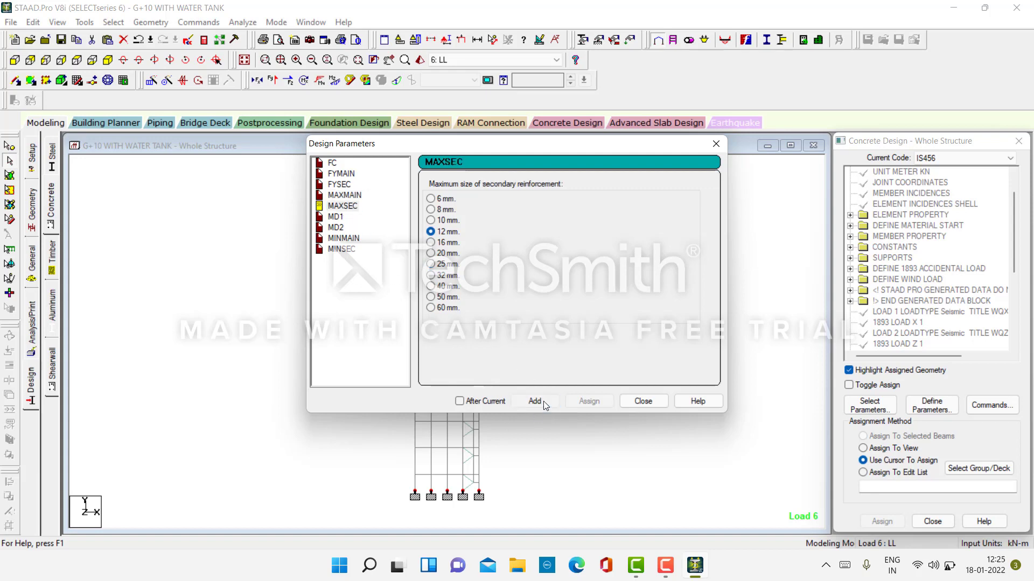
{"action": "left_click", "coordinate": [546, 401]}
Step: Add the bar combination sizes with MD1 as 12 mm and MD2 as 16 mm
{"action": "left_click", "coordinate": [336, 217]}
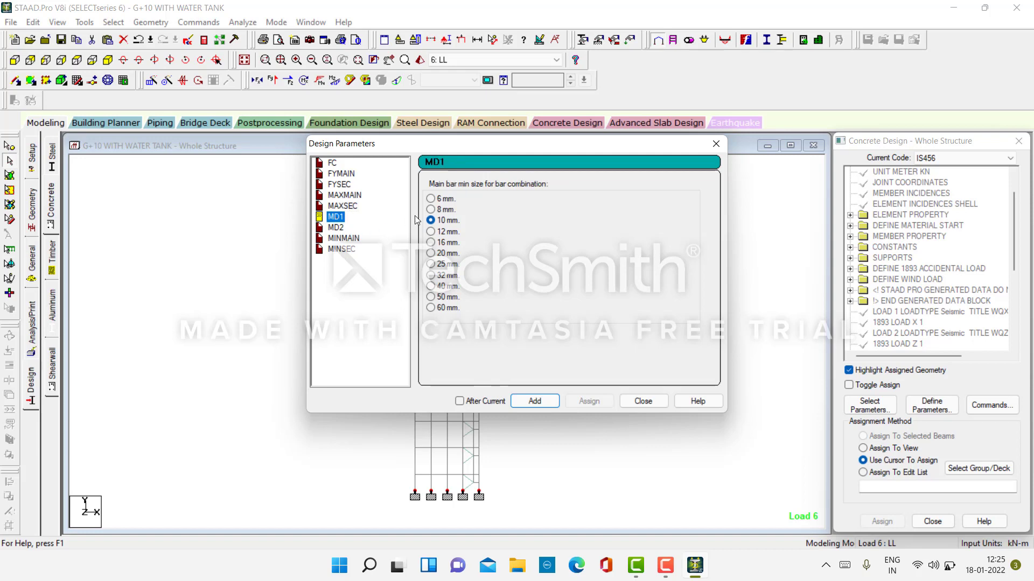
{"action": "left_click", "coordinate": [430, 232]}
{"action": "left_click", "coordinate": [534, 401]}
{"action": "left_click", "coordinate": [336, 227]}
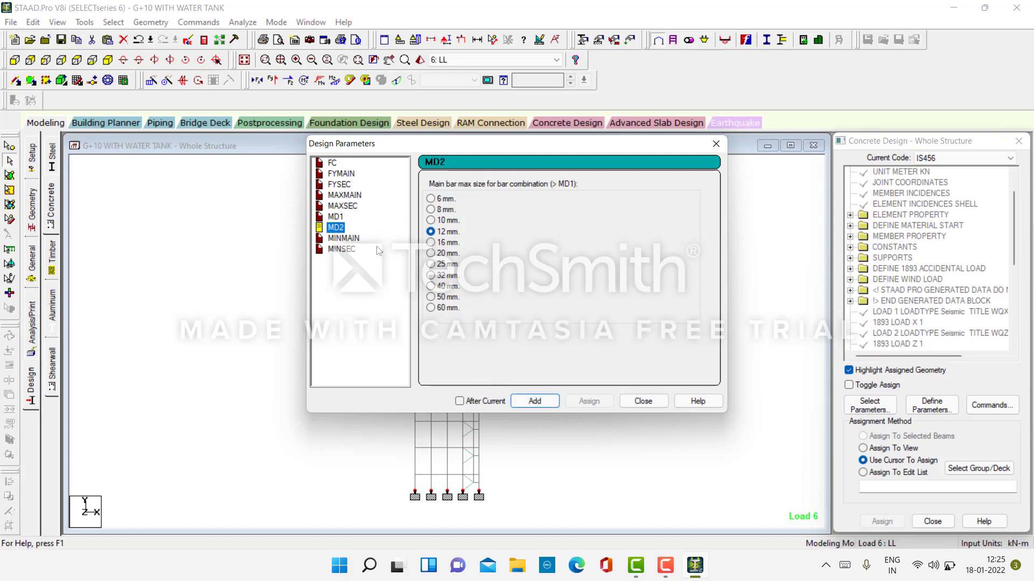
{"action": "left_click", "coordinate": [431, 219]}
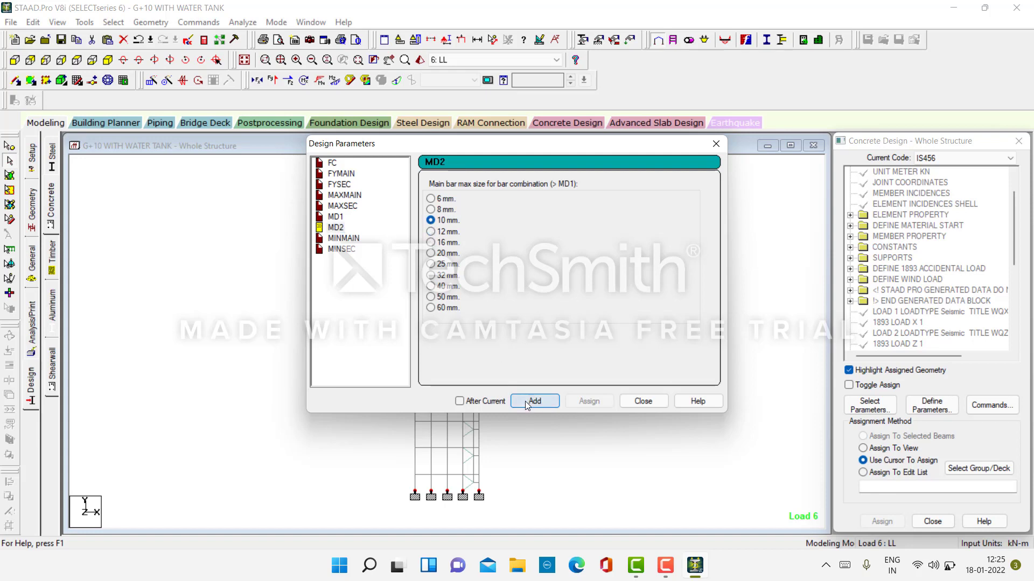
{"action": "left_click", "coordinate": [431, 242]}
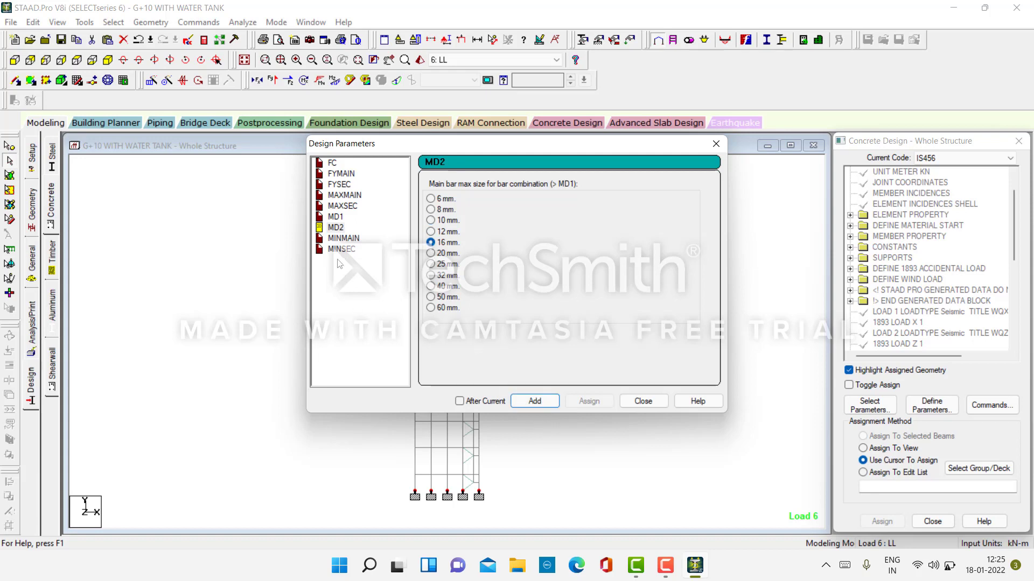
Step: Add the minimum sizes MINMAIN as 12 mm and MINSEC as 10 mm, and finish defining the design parameters
{"action": "left_click", "coordinate": [344, 239]}
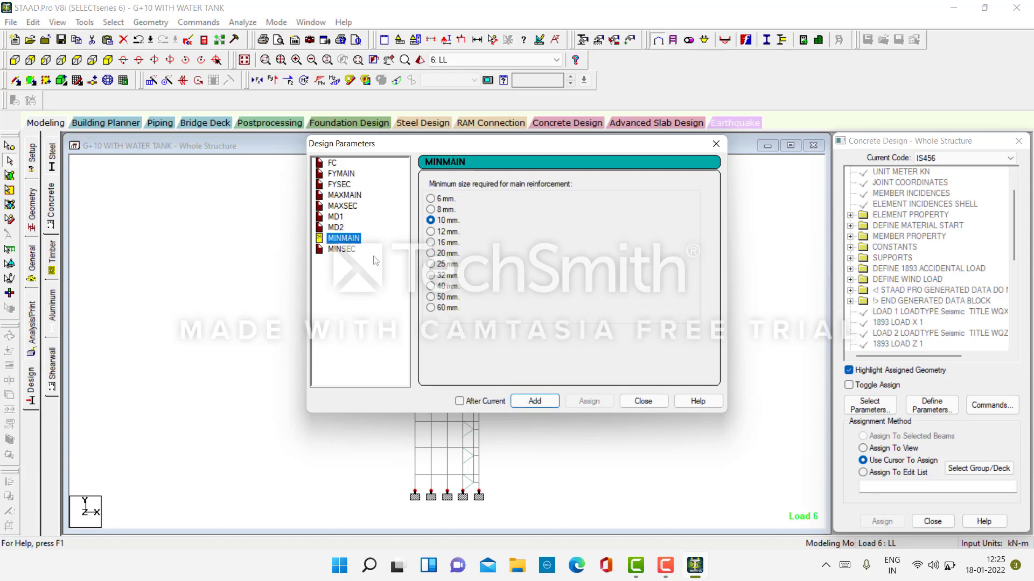
{"action": "left_click", "coordinate": [431, 231]}
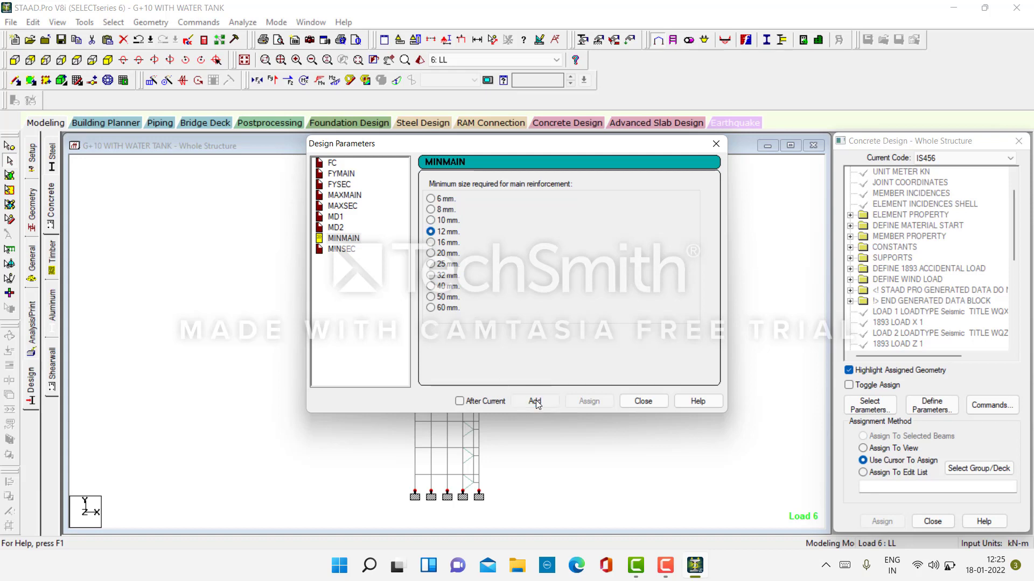
{"action": "left_click", "coordinate": [342, 249]}
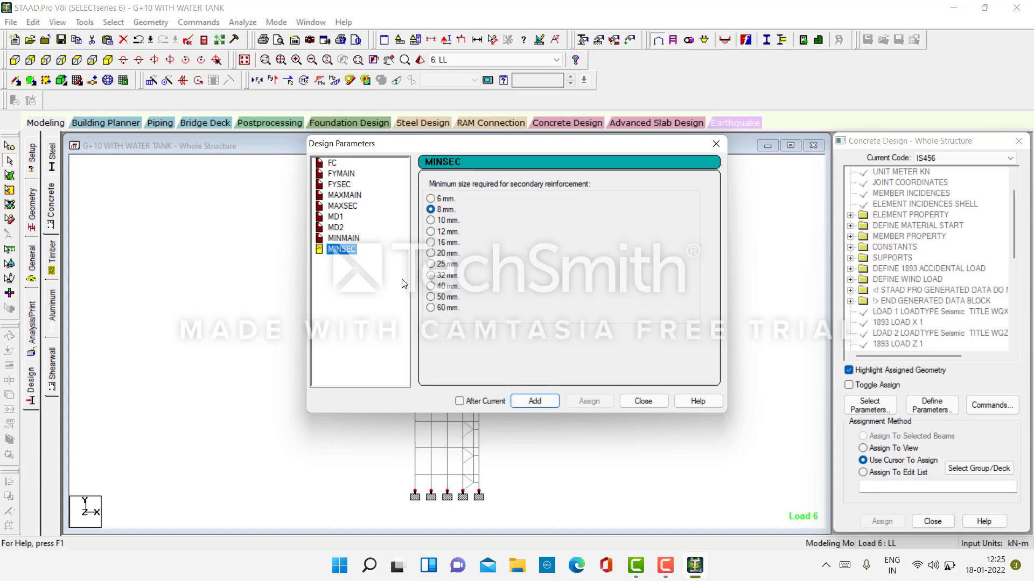
{"action": "left_click", "coordinate": [431, 221]}
{"action": "left_click", "coordinate": [533, 401]}
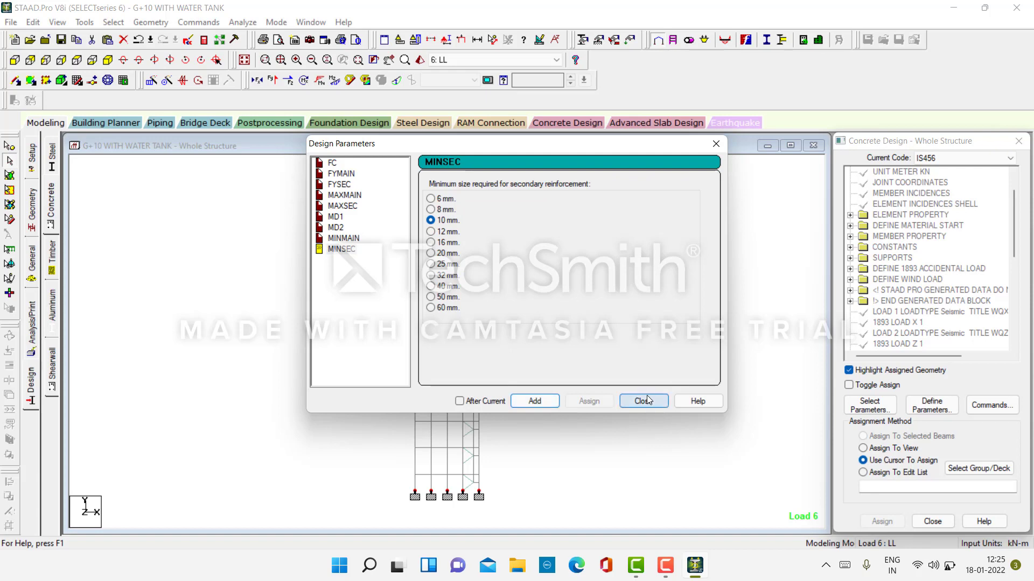
{"action": "left_click", "coordinate": [642, 401]}
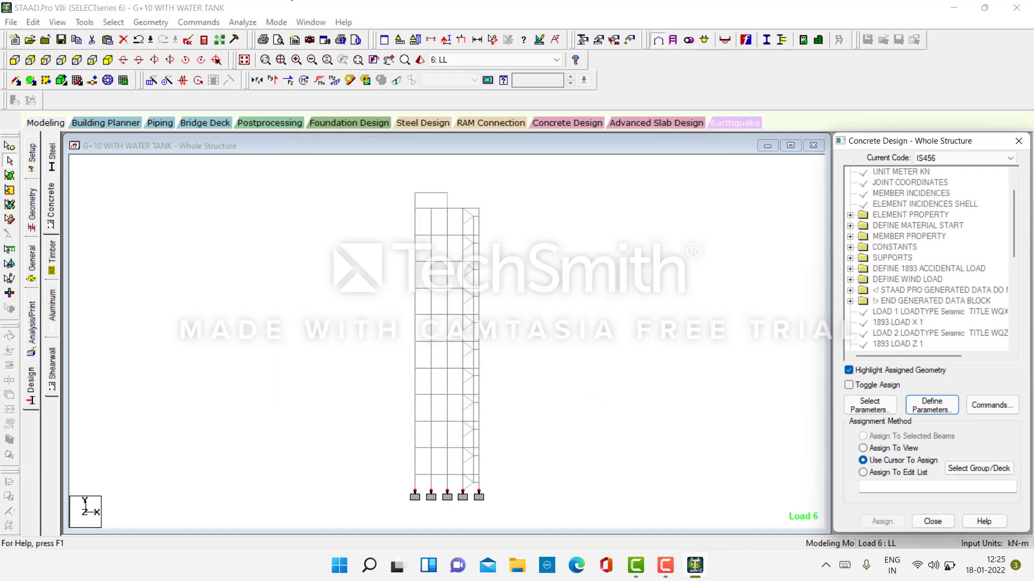
Step: Add the Design Beam, Design Column, Design Slab/Element and Take Off commands to the concrete design
{"action": "scroll", "coordinate": [965, 286], "scroll_direction": "down", "scroll_amount": 7}
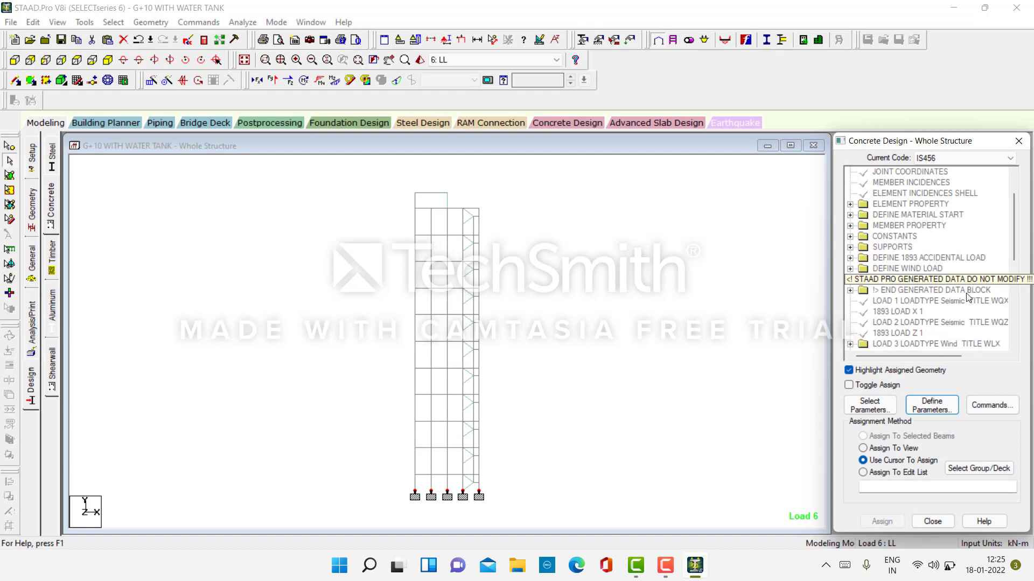
{"action": "scroll", "coordinate": [962, 322], "scroll_direction": "down", "scroll_amount": 1}
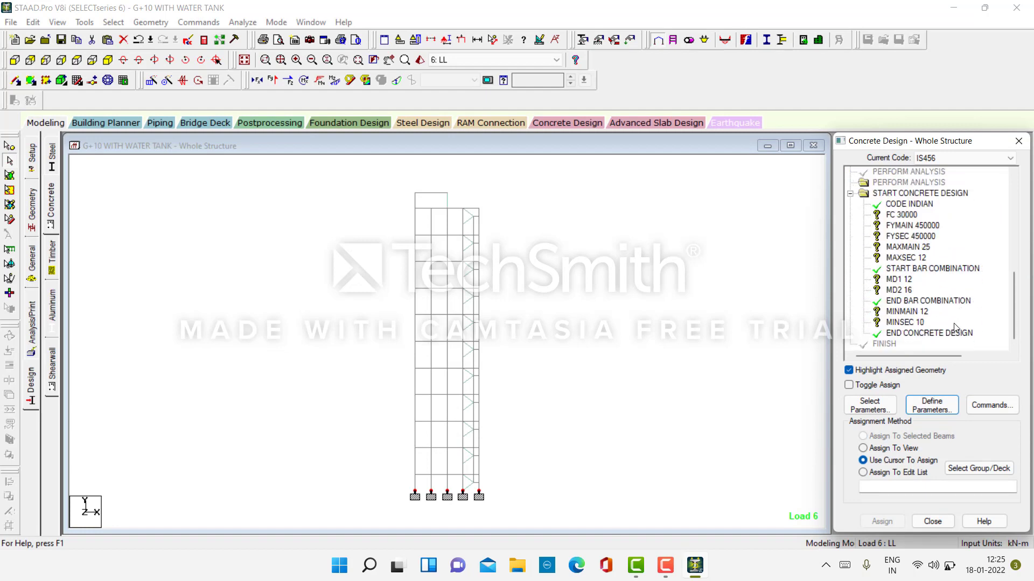
{"action": "left_click", "coordinate": [992, 405]}
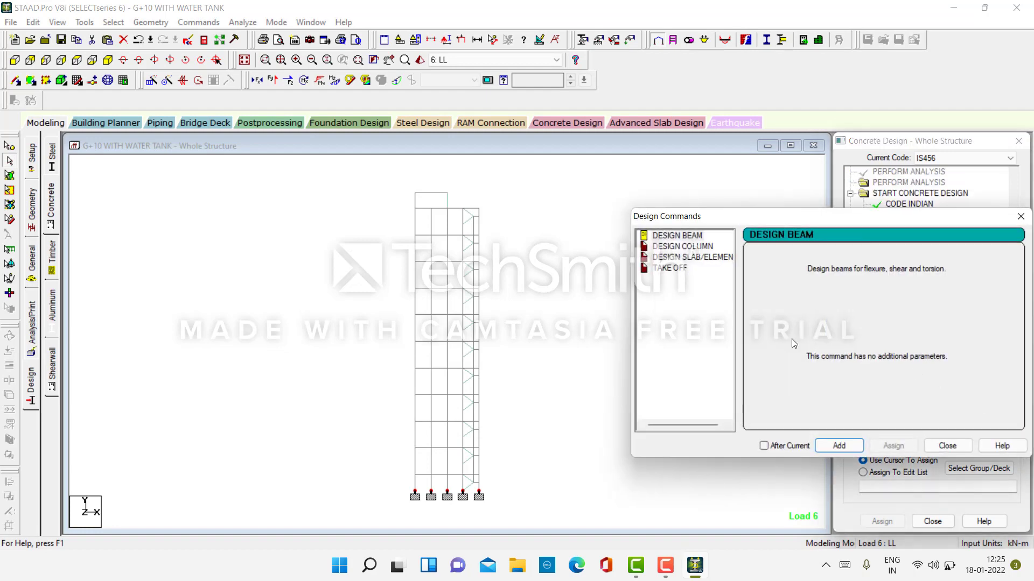
{"action": "left_click", "coordinate": [840, 446]}
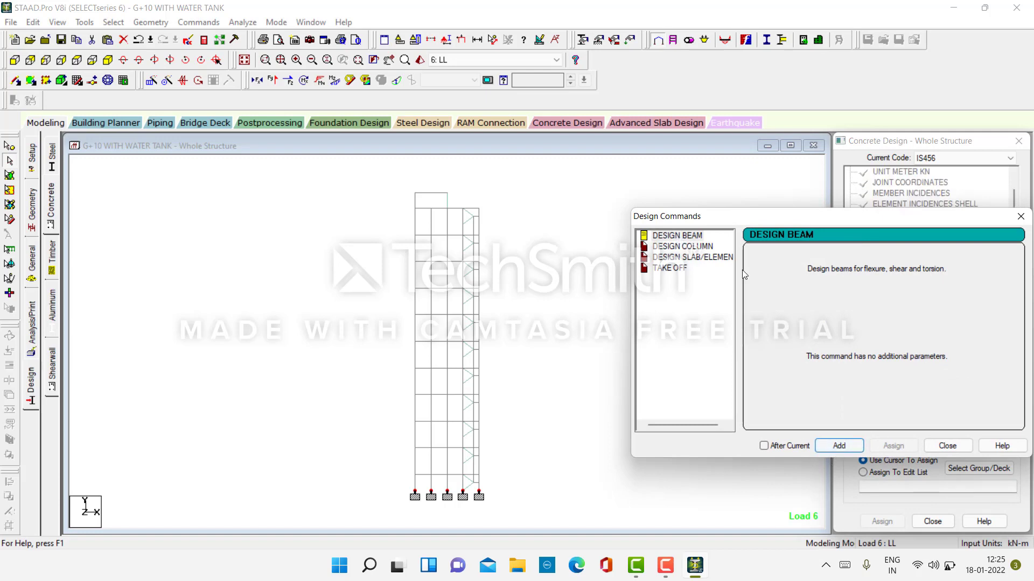
{"action": "left_click", "coordinate": [700, 248]}
{"action": "left_click", "coordinate": [839, 446]}
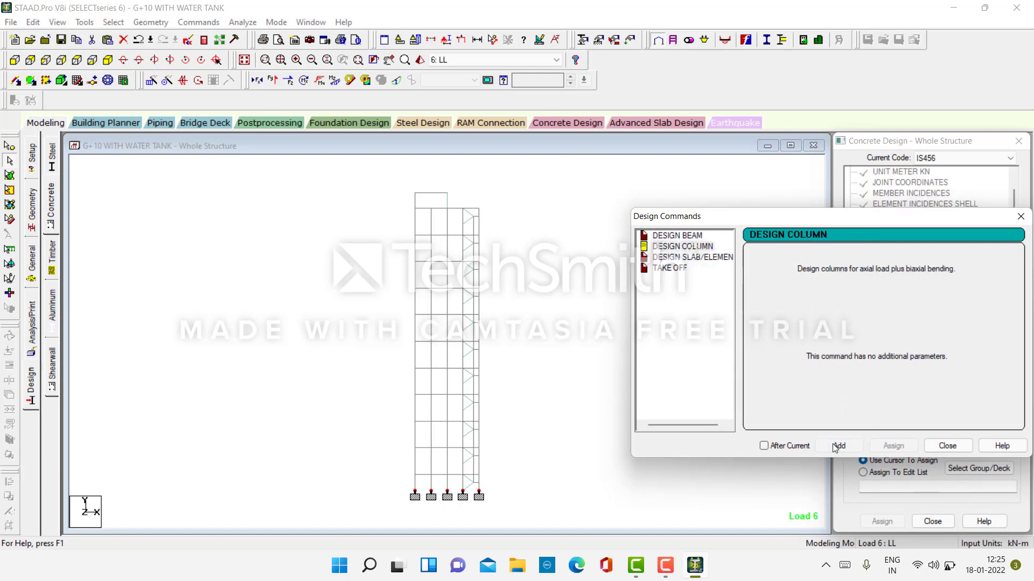
{"action": "left_click", "coordinate": [695, 258]}
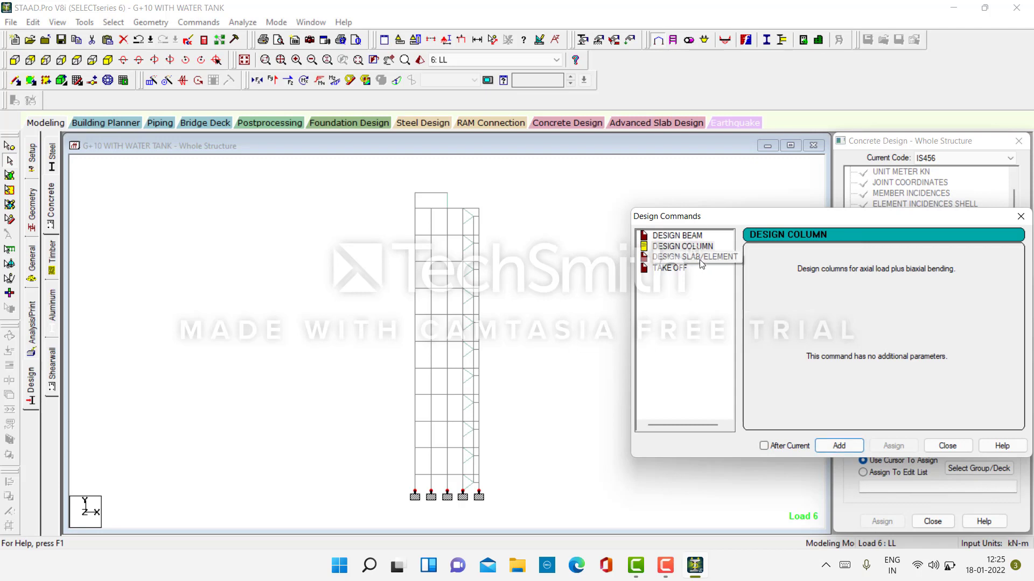
{"action": "left_click", "coordinate": [837, 447]}
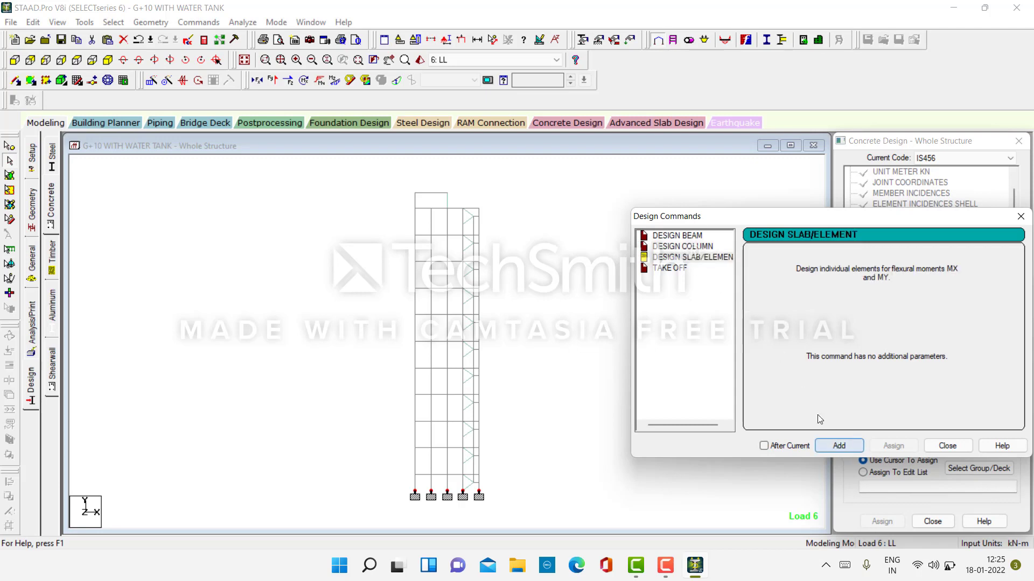
{"action": "left_click", "coordinate": [681, 269]}
{"action": "left_click", "coordinate": [856, 447]}
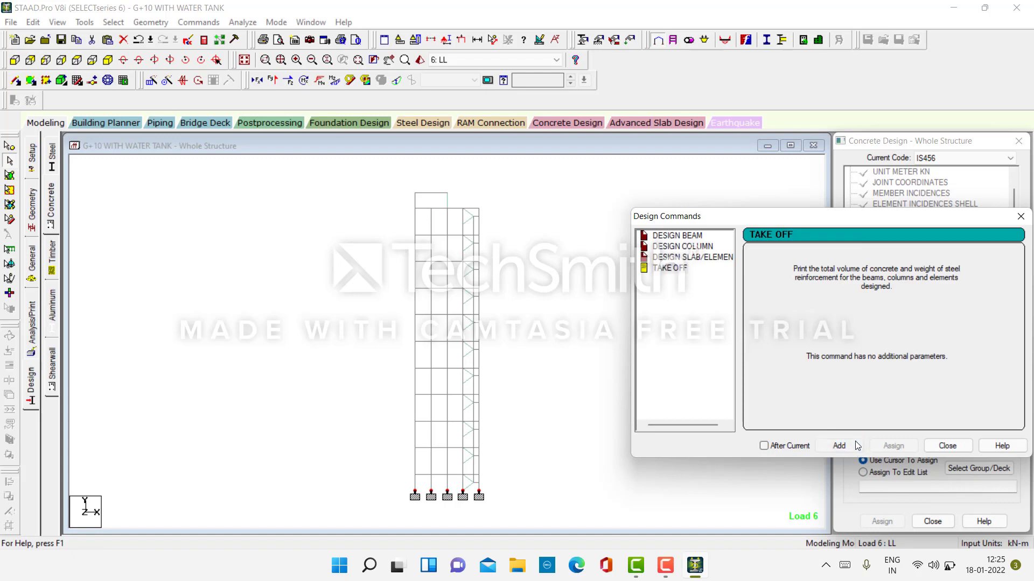
{"action": "left_click", "coordinate": [949, 446]}
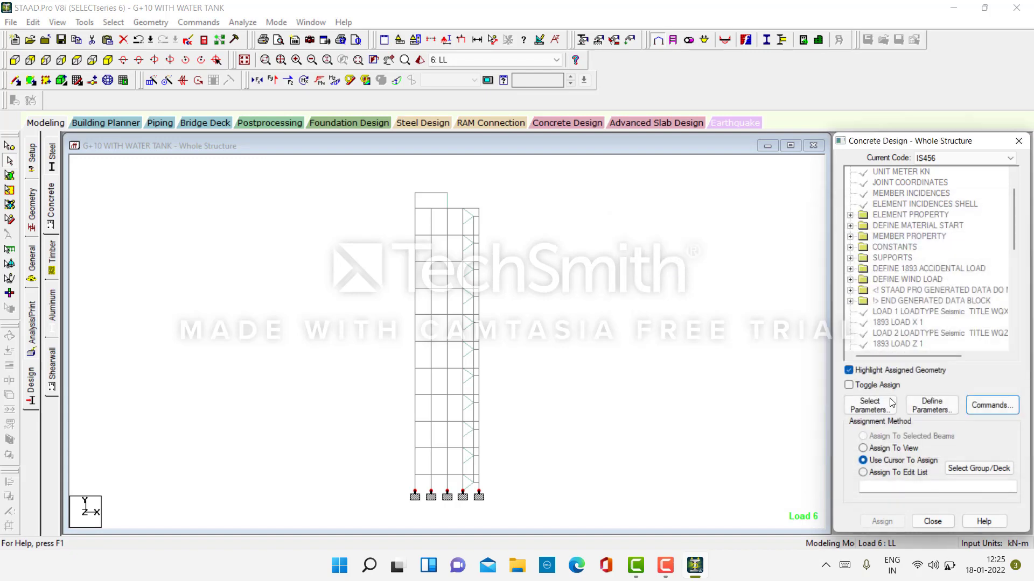
Step: Assign the FC 30000 parameter to the whole structure with the Assign To View method
{"action": "scroll", "coordinate": [872, 279], "scroll_direction": "down", "scroll_amount": 5}
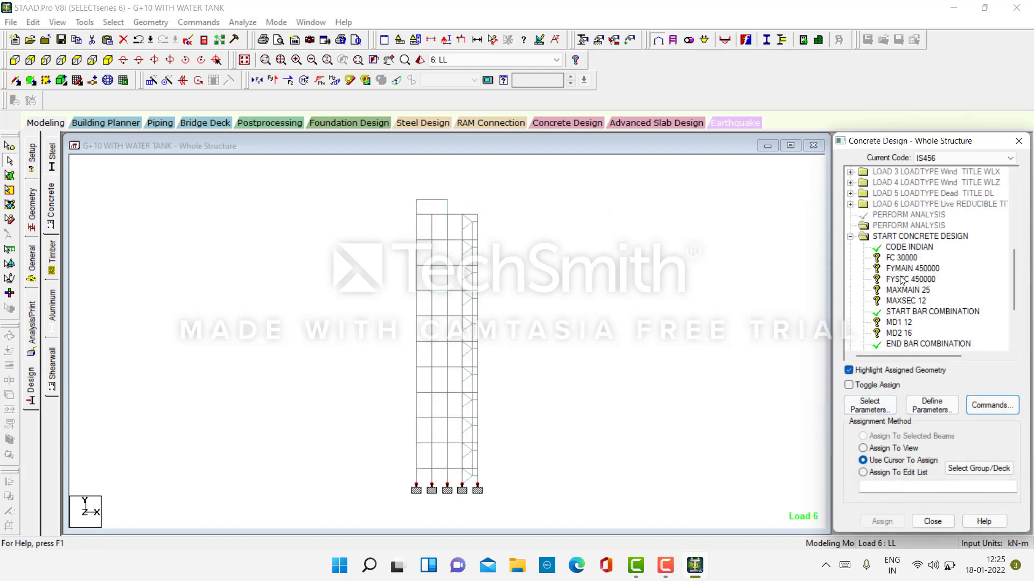
{"action": "left_click", "coordinate": [891, 259]}
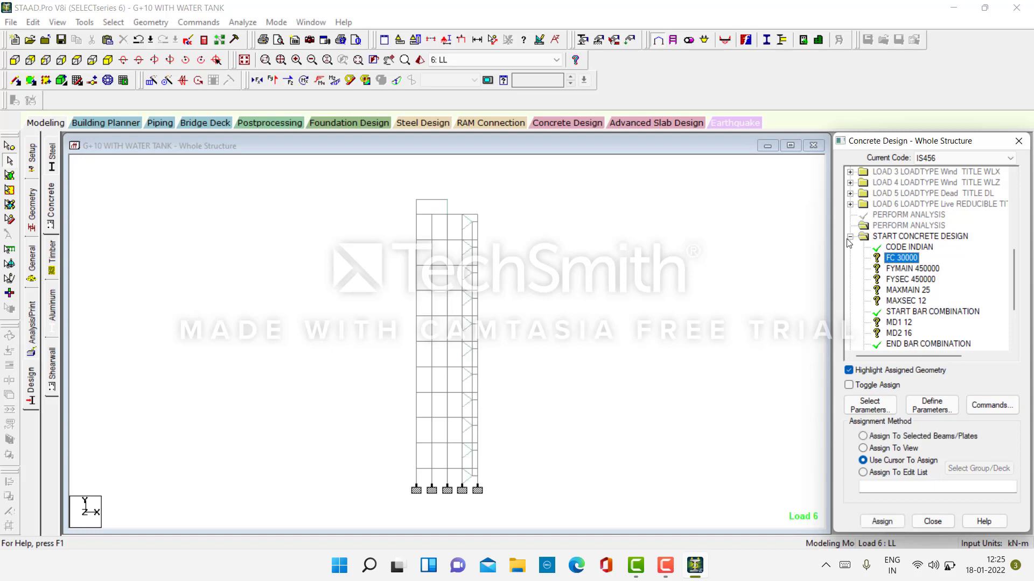
{"action": "left_click", "coordinate": [883, 451]}
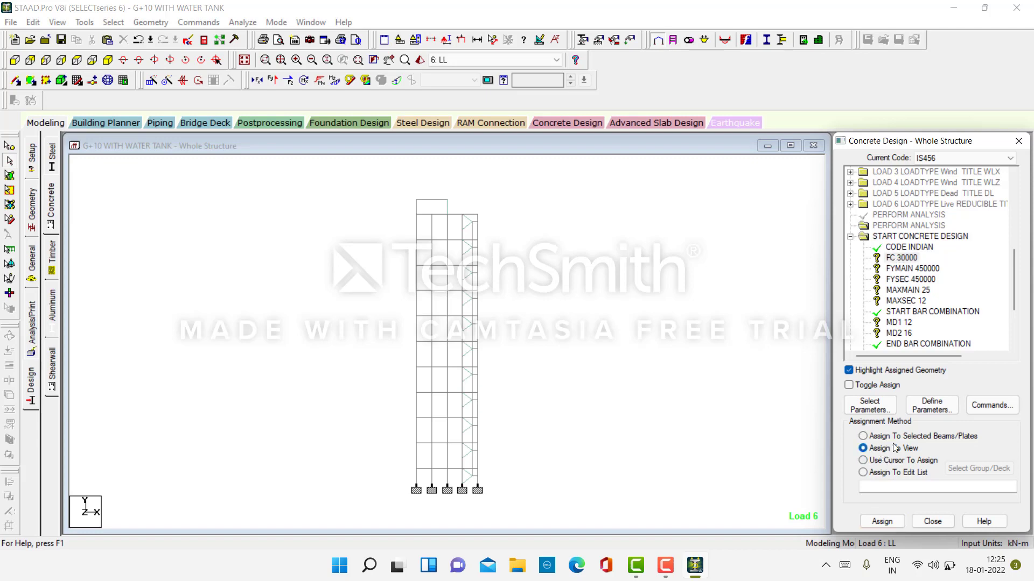
{"action": "left_click", "coordinate": [880, 522]}
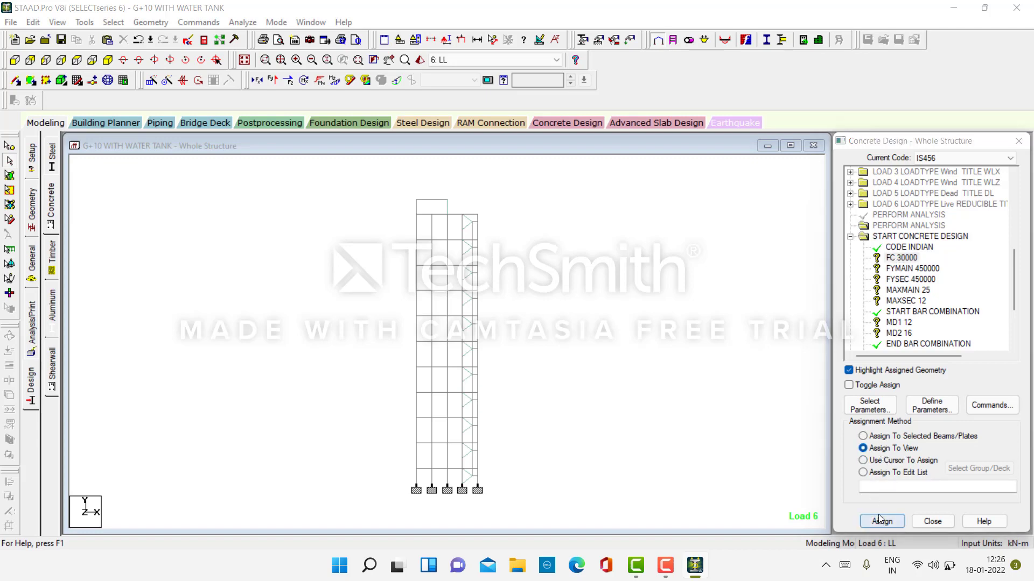
{"action": "left_click", "coordinate": [940, 368]}
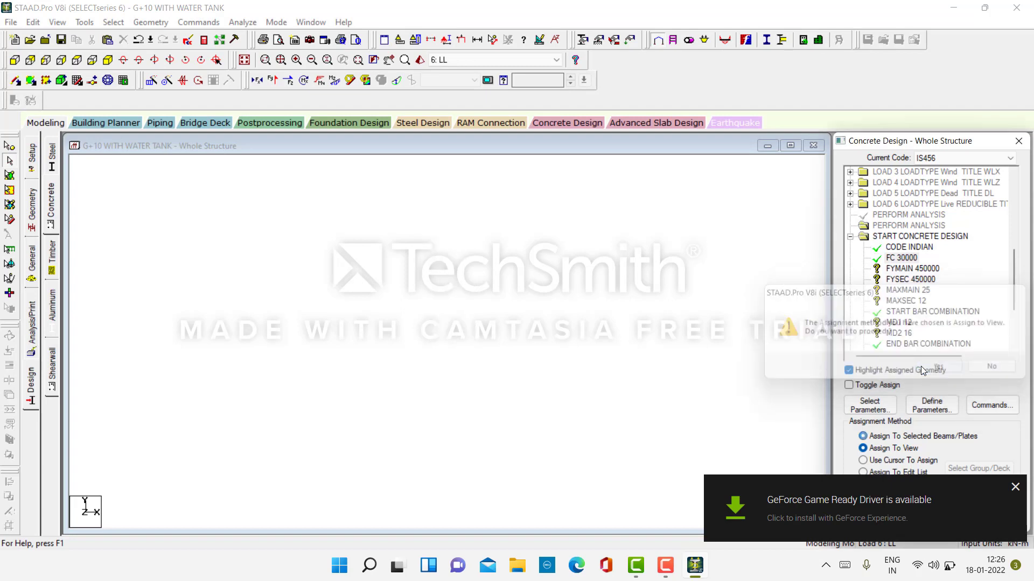
Step: Assign the FYMAIN 450000 parameter to the whole structure with the Assign To View method
{"action": "left_click", "coordinate": [918, 269]}
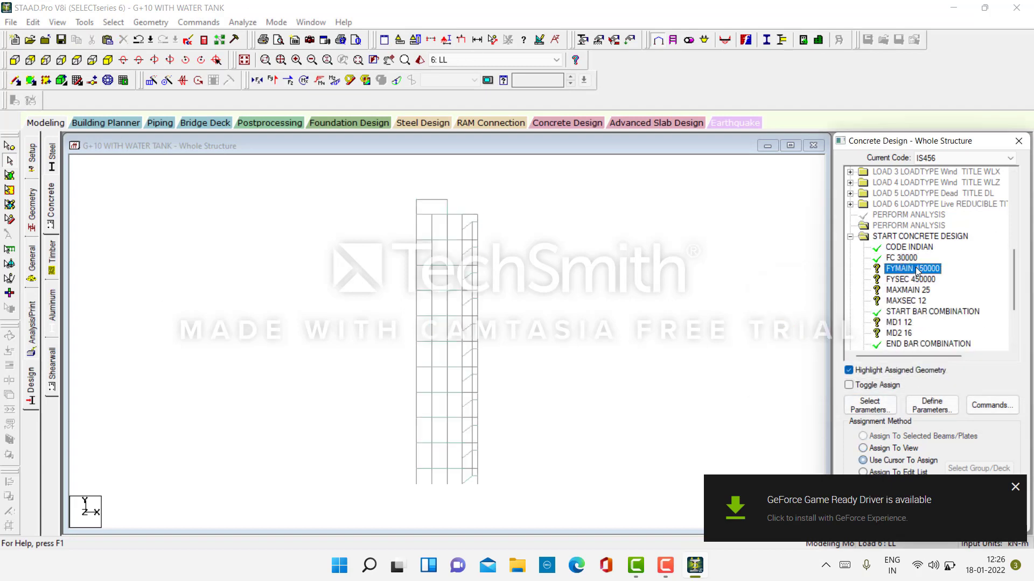
{"action": "left_click", "coordinate": [1016, 488]}
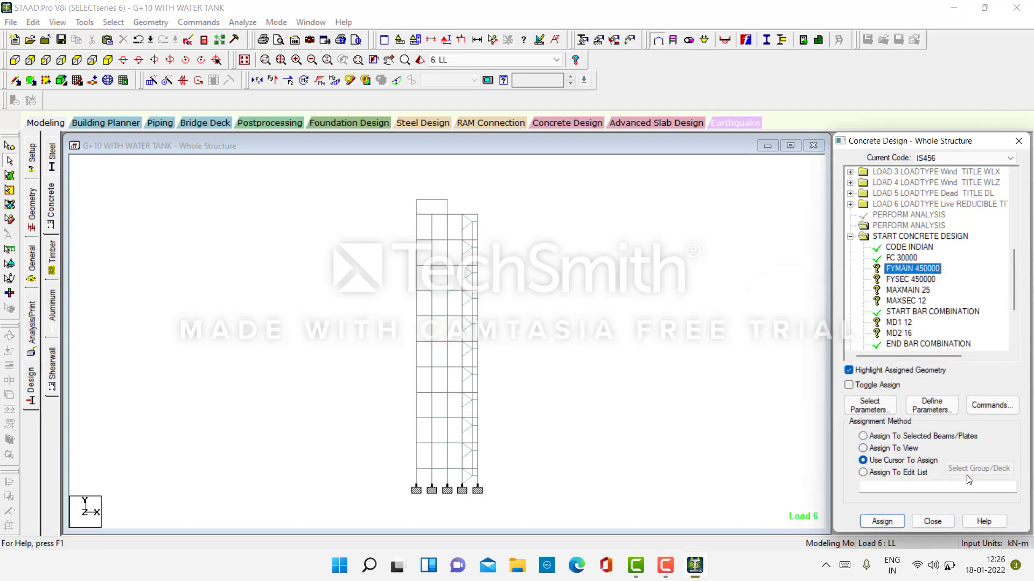
{"action": "left_click", "coordinate": [864, 448]}
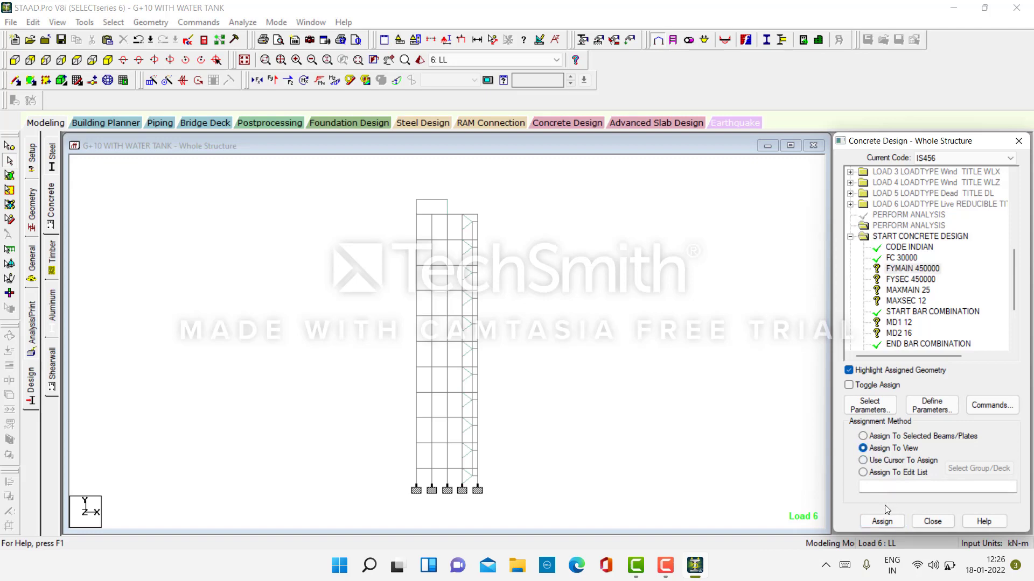
{"action": "left_click", "coordinate": [878, 521]}
{"action": "left_click", "coordinate": [938, 367]}
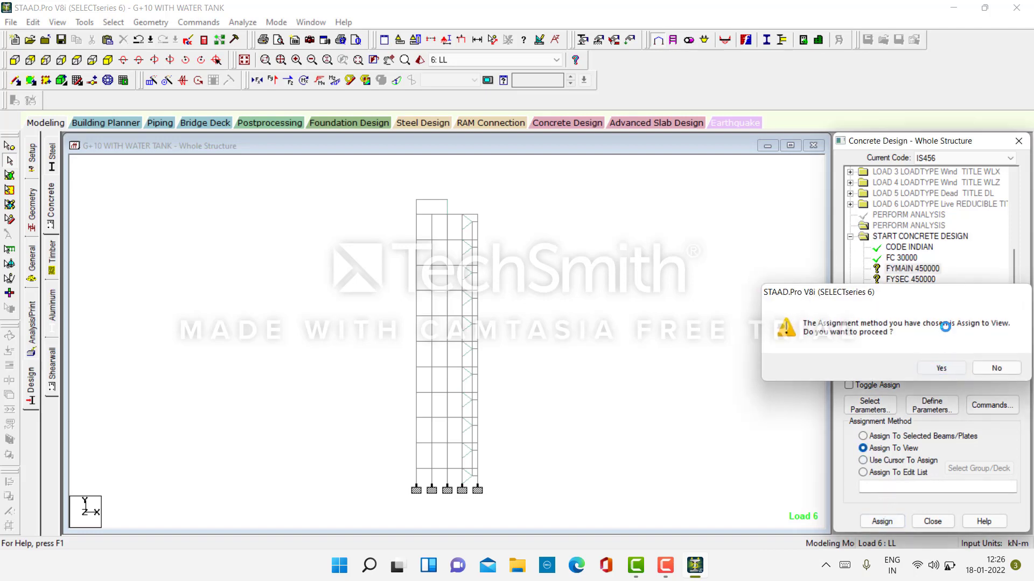
Step: Assign the FYSEC 450000 parameter to the whole structure with the Assign To View method
{"action": "left_click", "coordinate": [907, 279]}
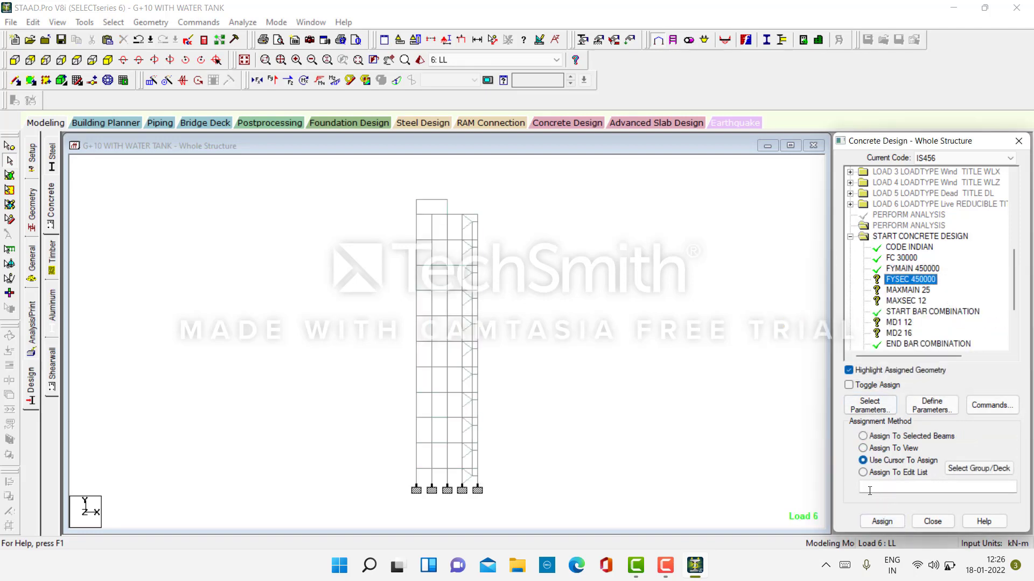
{"action": "left_click", "coordinate": [878, 448]}
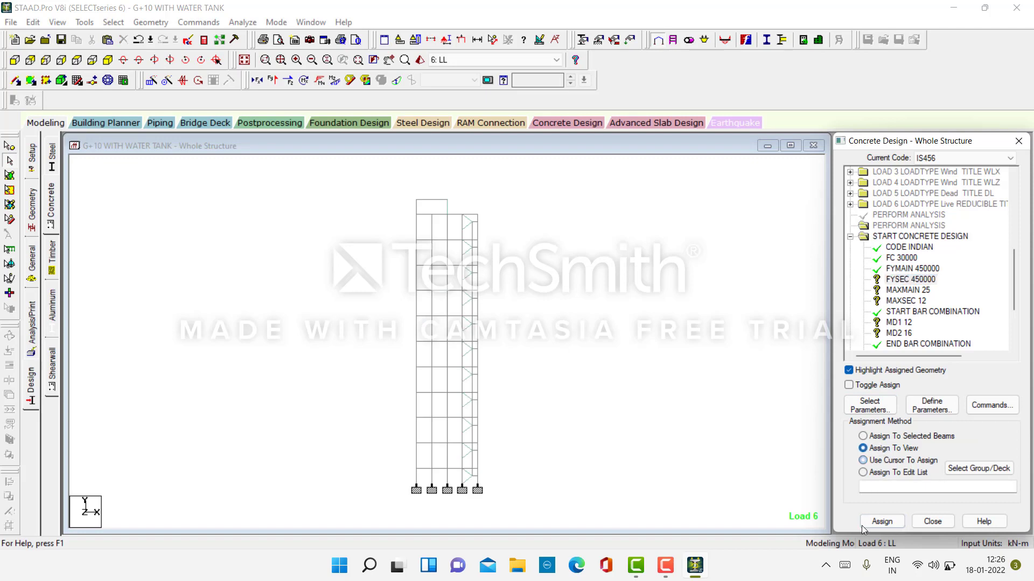
{"action": "left_click", "coordinate": [893, 519]}
{"action": "left_click", "coordinate": [997, 369]}
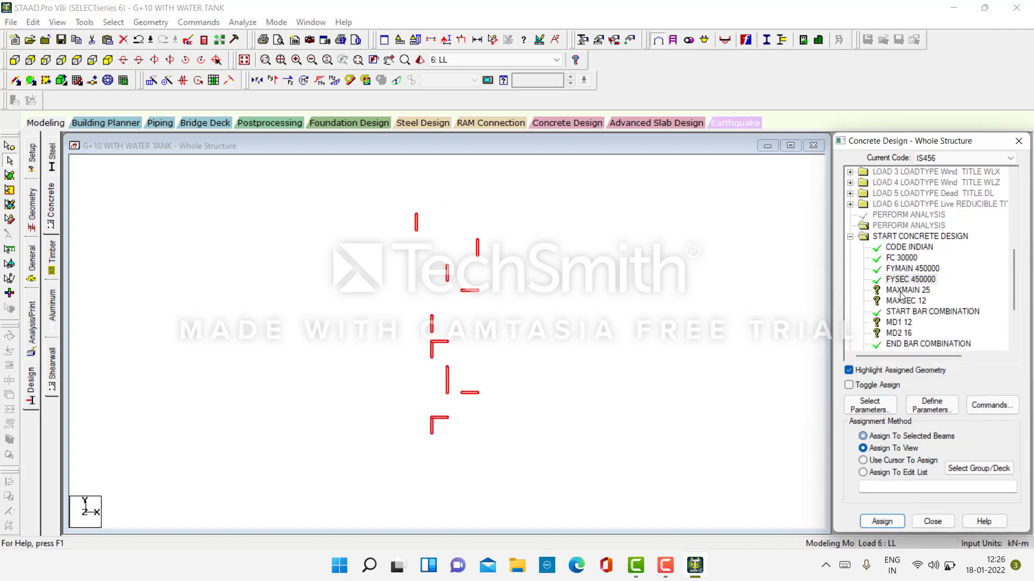
Step: Assign the maximum bar size parameters MAXMAIN 25 and MAXSEC 12 to the whole structure with the Assign To View method
{"action": "left_click", "coordinate": [882, 449]}
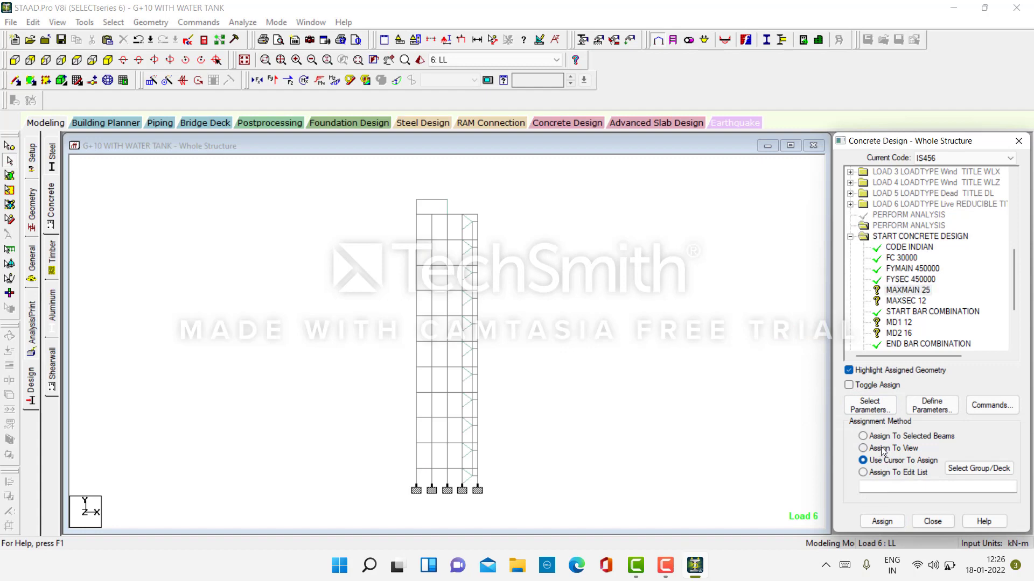
{"action": "left_click", "coordinate": [881, 521]}
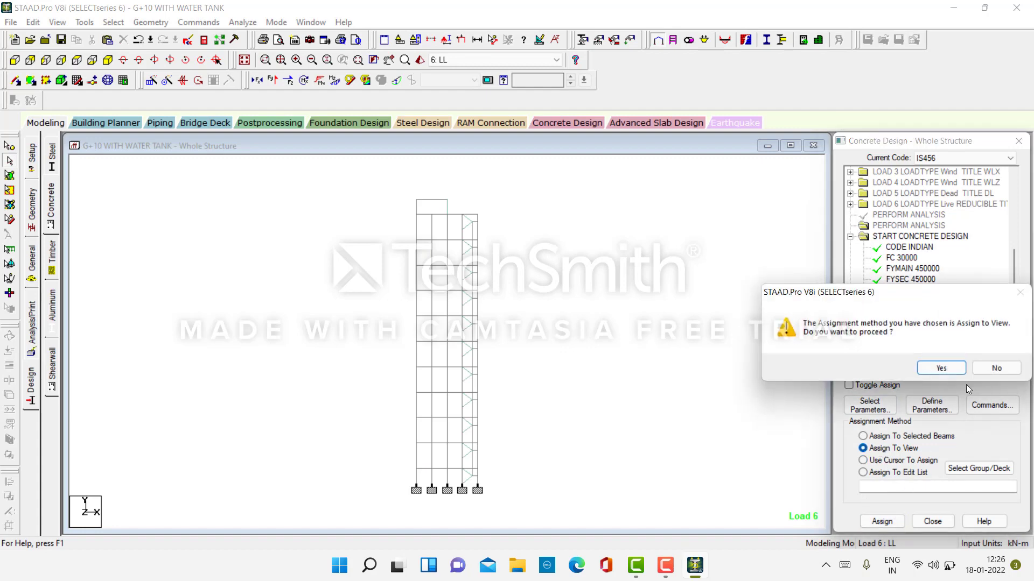
{"action": "left_click", "coordinate": [951, 368]}
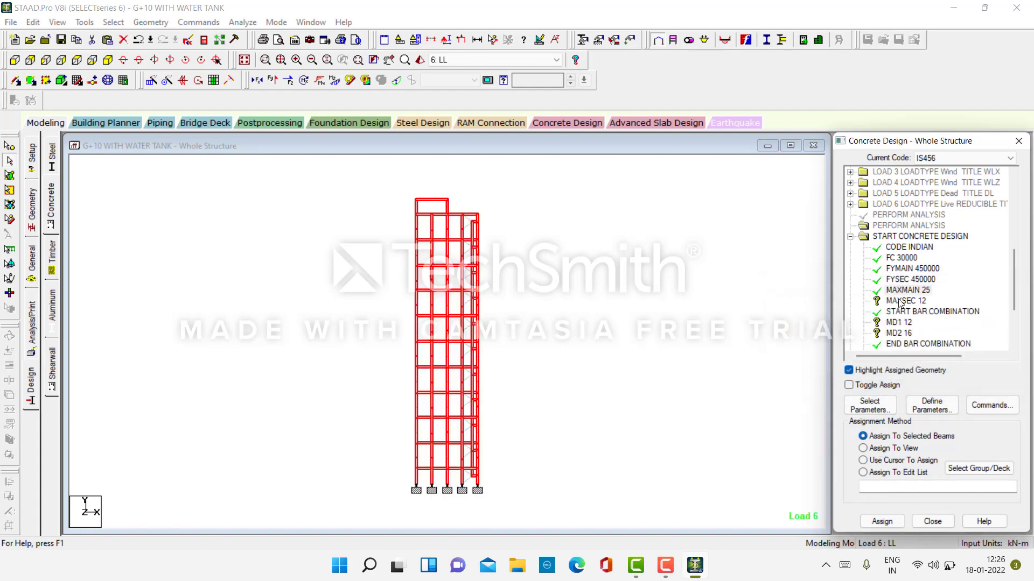
{"action": "left_click", "coordinate": [900, 449]}
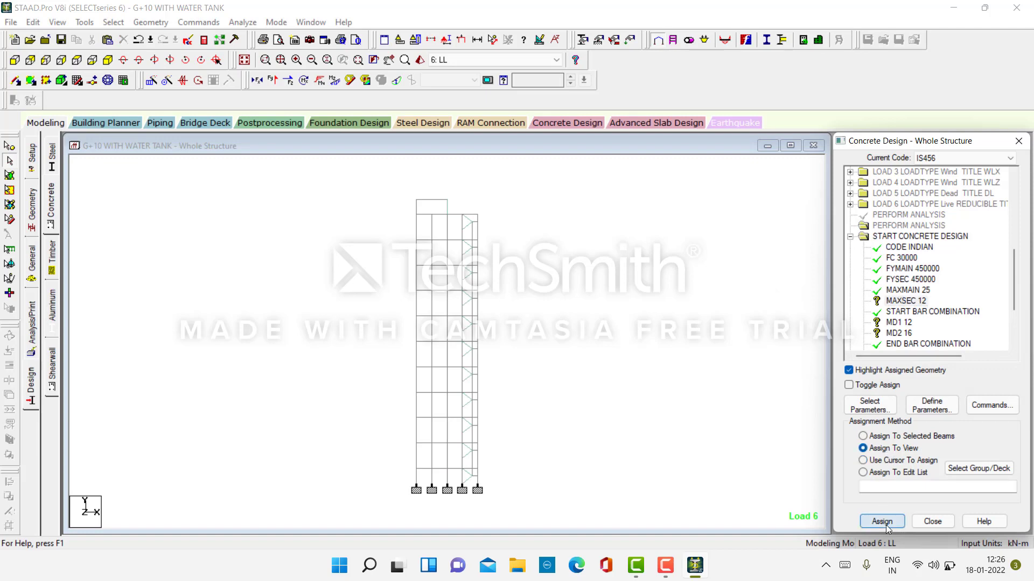
{"action": "left_click", "coordinate": [886, 523]}
{"action": "left_click", "coordinate": [942, 370]}
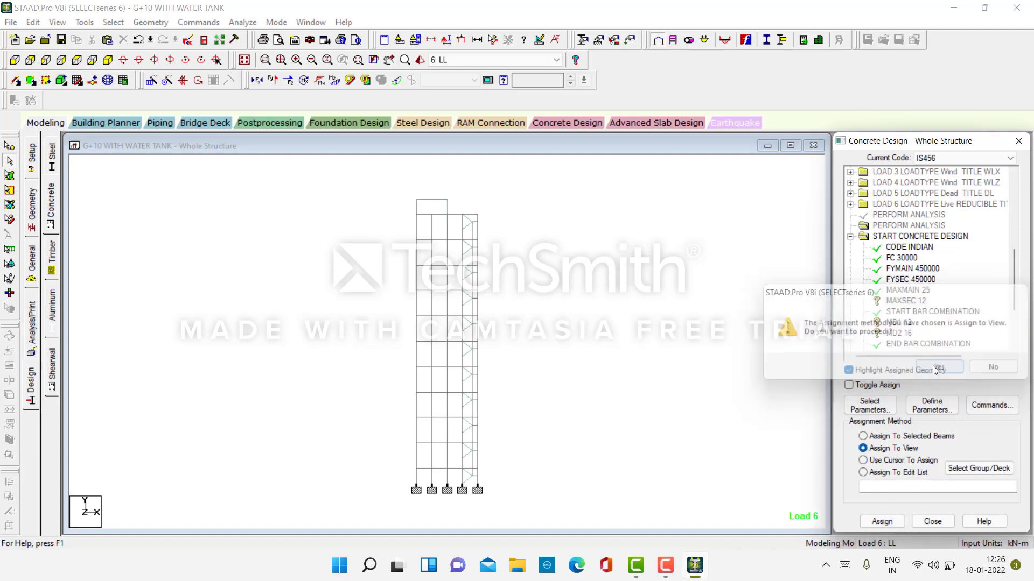
Step: Assign the bar combination parameters MD1 12 and MD2 16 to the whole structure with the Assign To View method
{"action": "left_click", "coordinate": [883, 448]}
{"action": "left_click", "coordinate": [883, 521]}
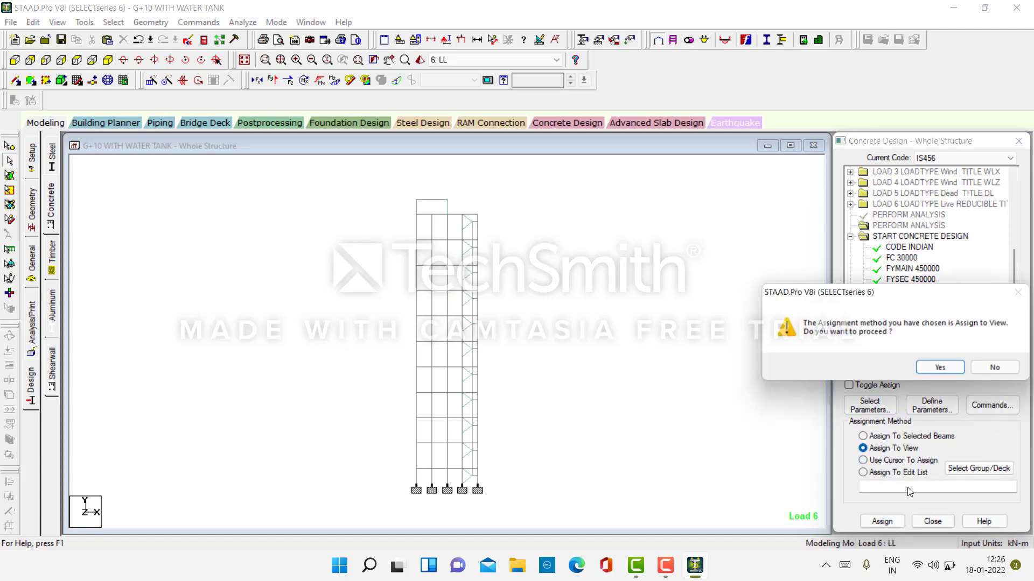
{"action": "left_click", "coordinate": [962, 368]}
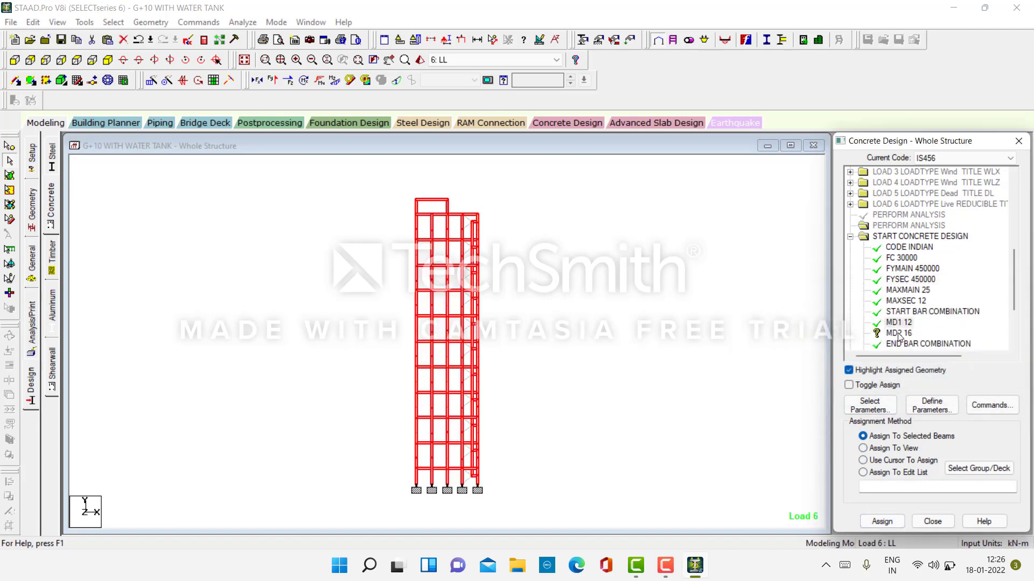
{"action": "left_click", "coordinate": [876, 450]}
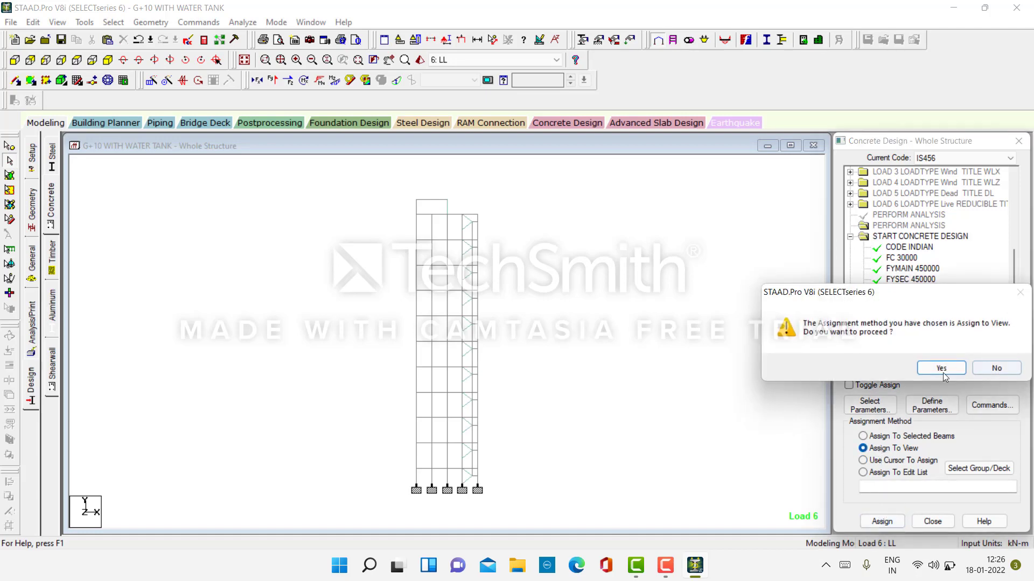
{"action": "left_click", "coordinate": [944, 368]}
Step: Assign the minimum bar size parameters MINMAIN 12 and MINSEC 10 to the whole structure with the Assign To View method
{"action": "scroll", "coordinate": [940, 315], "scroll_direction": "down", "scroll_amount": 2}
{"action": "left_click", "coordinate": [914, 279]}
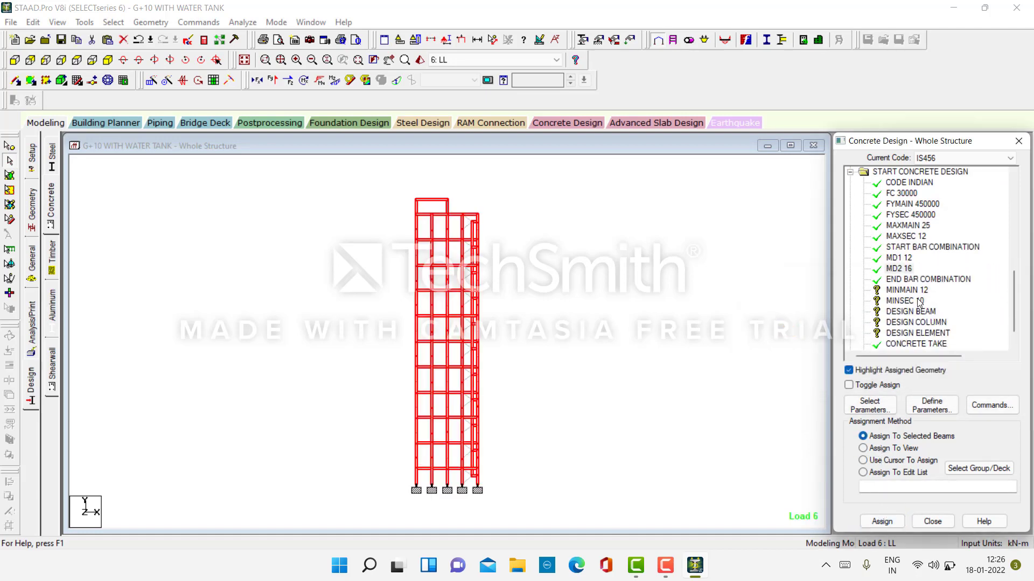
{"action": "left_click", "coordinate": [908, 290]}
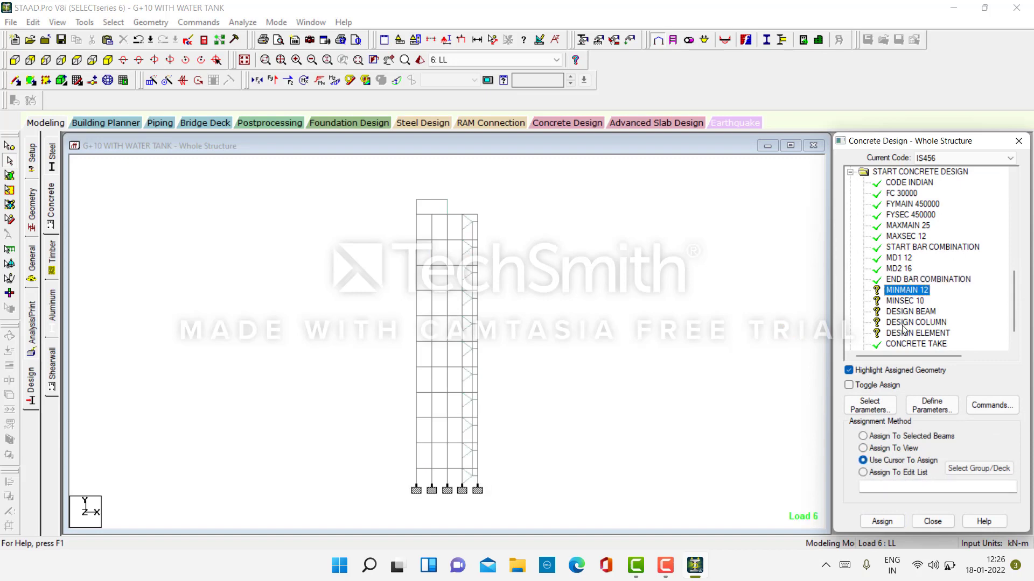
{"action": "left_click", "coordinate": [863, 448]}
{"action": "left_click", "coordinate": [882, 521]}
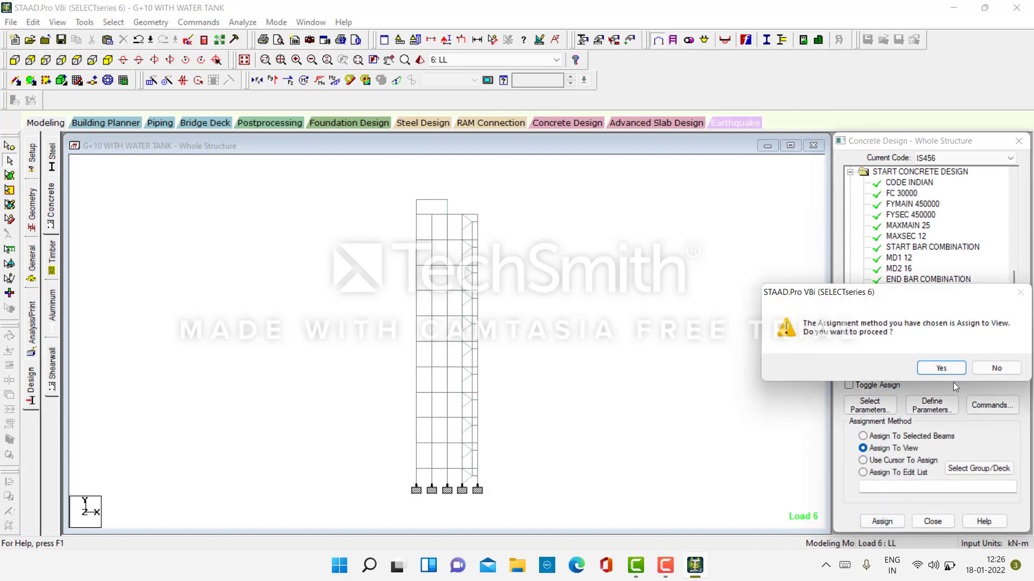
{"action": "left_click", "coordinate": [941, 368]}
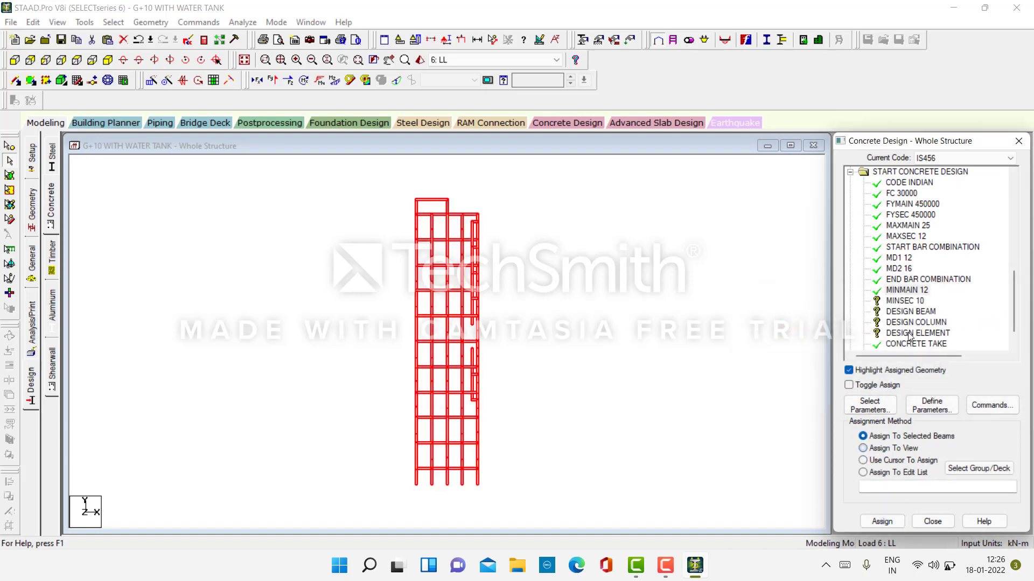
{"action": "left_click", "coordinate": [901, 303]}
{"action": "left_click", "coordinate": [892, 448]}
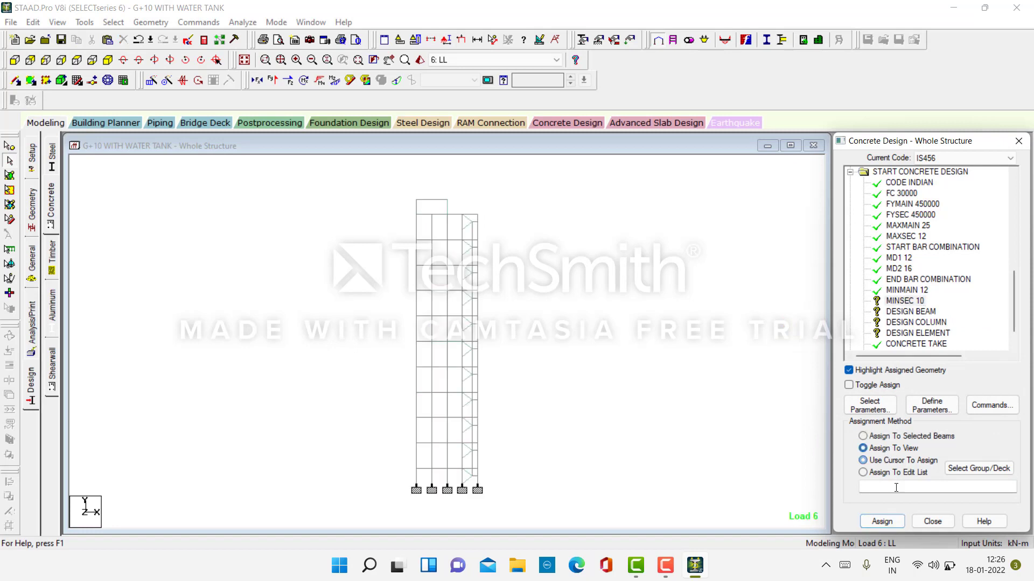
{"action": "left_click", "coordinate": [879, 521]}
{"action": "left_click", "coordinate": [950, 373]}
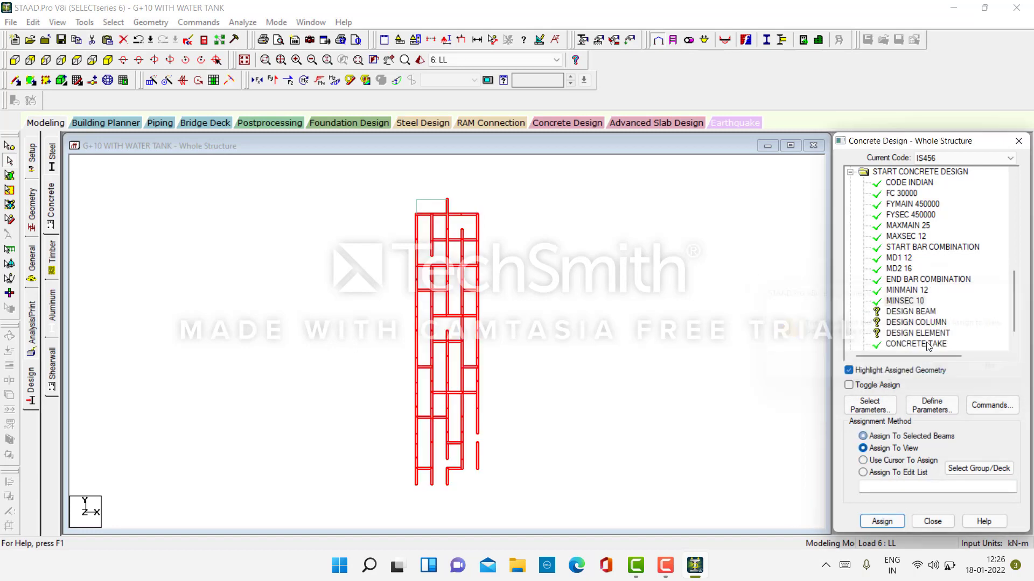
Step: Assign the Design Beam and Design Column commands to the structure with the Assign To View method
{"action": "left_click", "coordinate": [911, 312]}
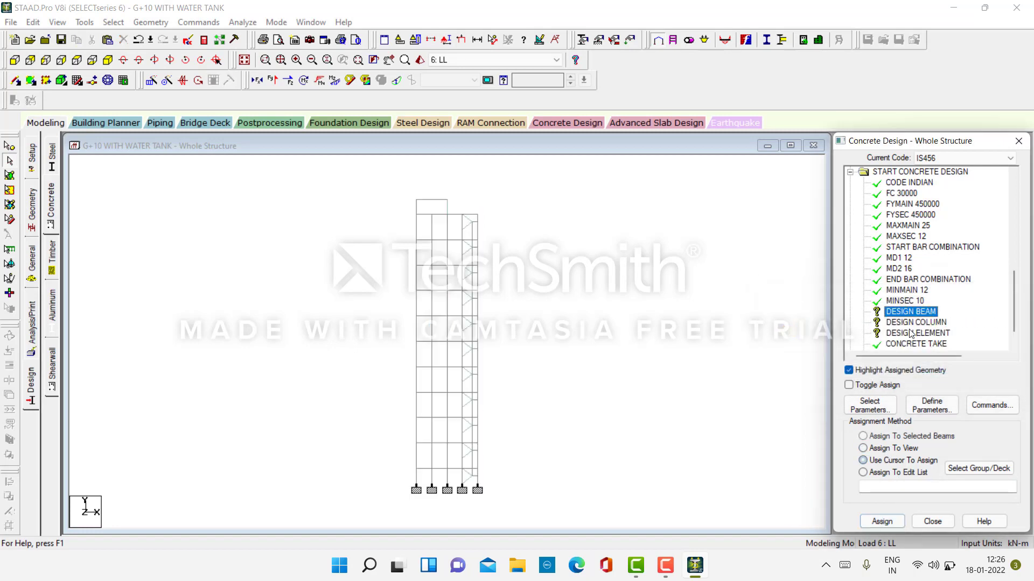
{"action": "left_click", "coordinate": [896, 449]}
{"action": "left_click", "coordinate": [880, 521]}
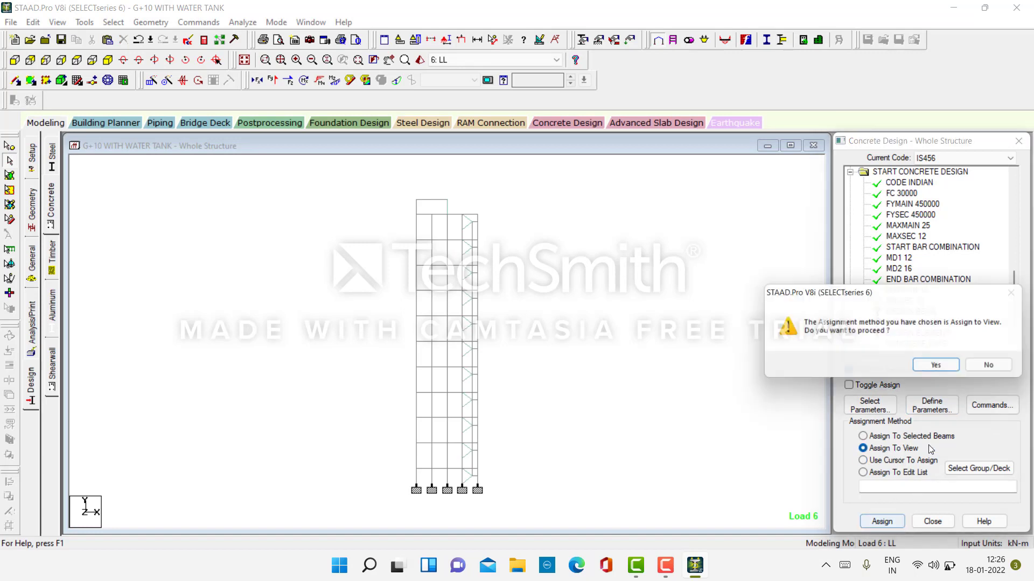
{"action": "left_click", "coordinate": [934, 371]}
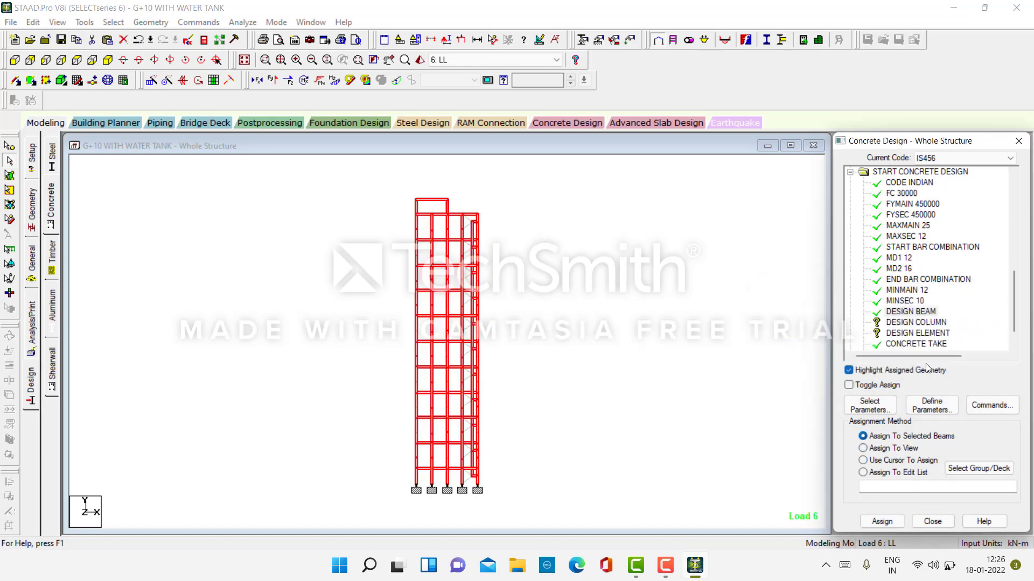
{"action": "left_click", "coordinate": [915, 322]}
{"action": "left_click", "coordinate": [894, 448]}
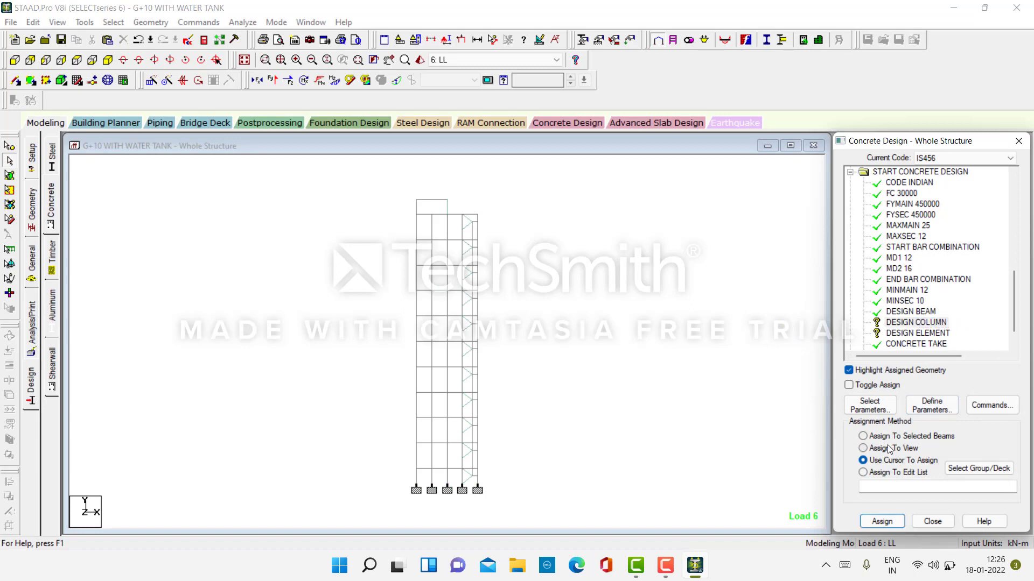
{"action": "left_click", "coordinate": [880, 521]}
{"action": "left_click", "coordinate": [941, 368]}
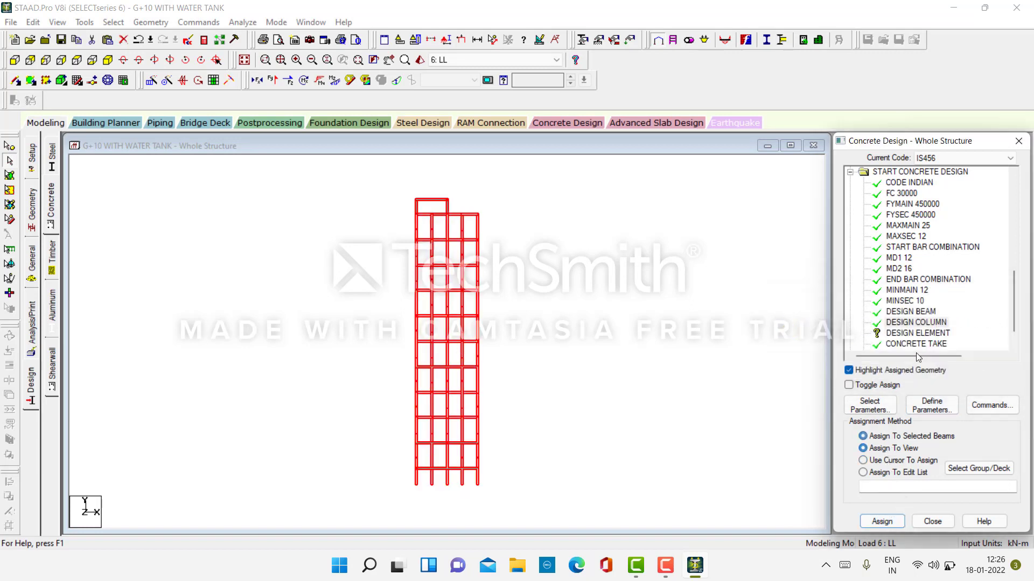
Step: Assign the Design Element command to all plates with the Assign To View method
{"action": "left_click", "coordinate": [917, 333]}
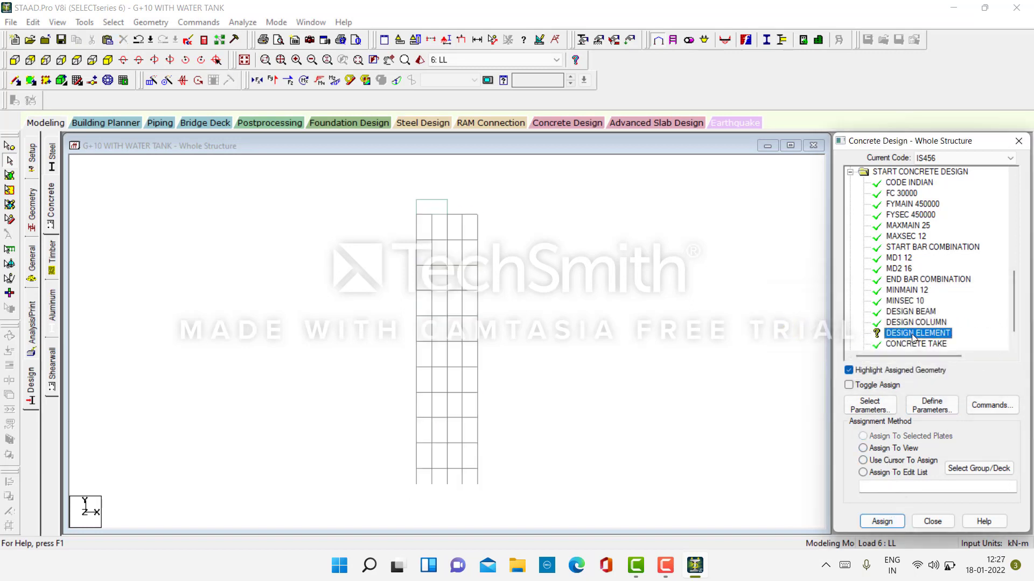
{"action": "left_click", "coordinate": [885, 449]}
{"action": "left_click", "coordinate": [881, 521]}
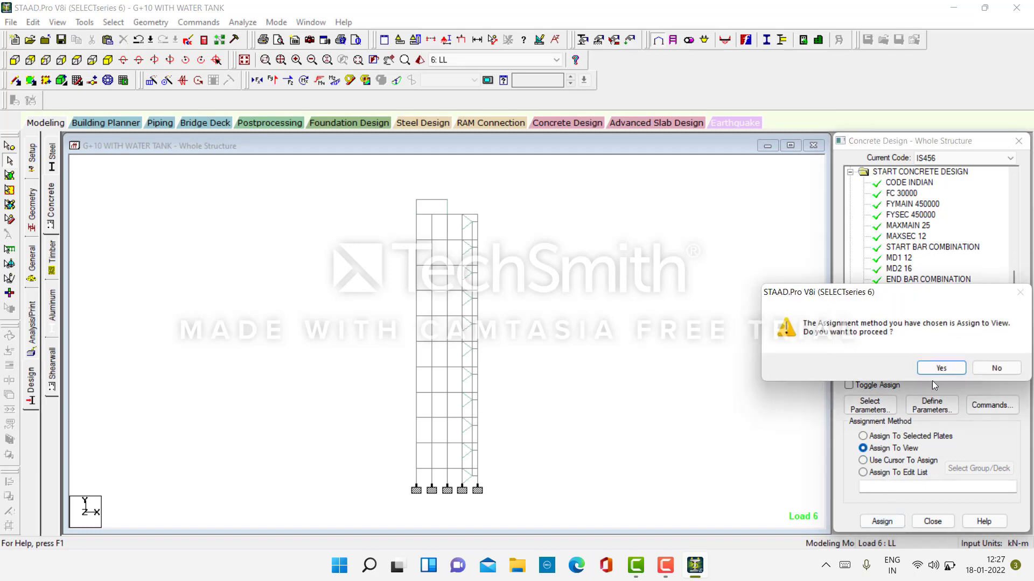
{"action": "left_click", "coordinate": [940, 370]}
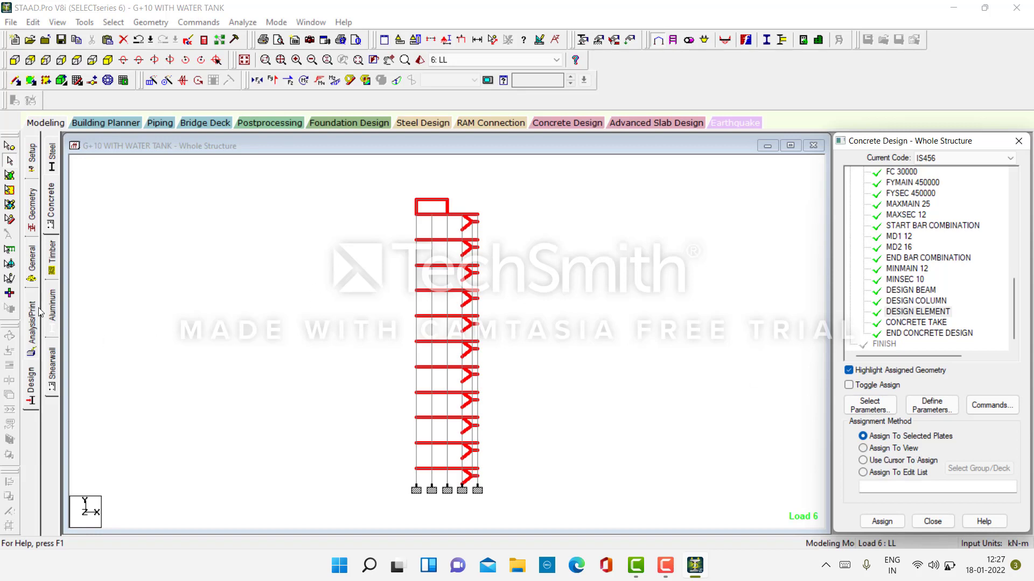
Step: Add another Perform Analysis command with the No Print option after the concrete design block
{"action": "left_click", "coordinate": [39, 333]}
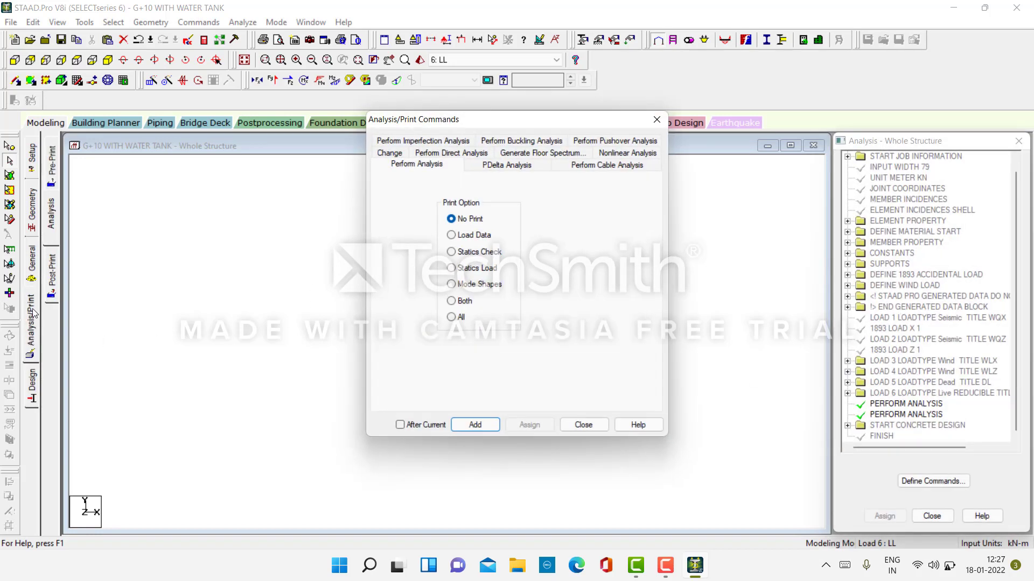
{"action": "left_click", "coordinate": [474, 426]}
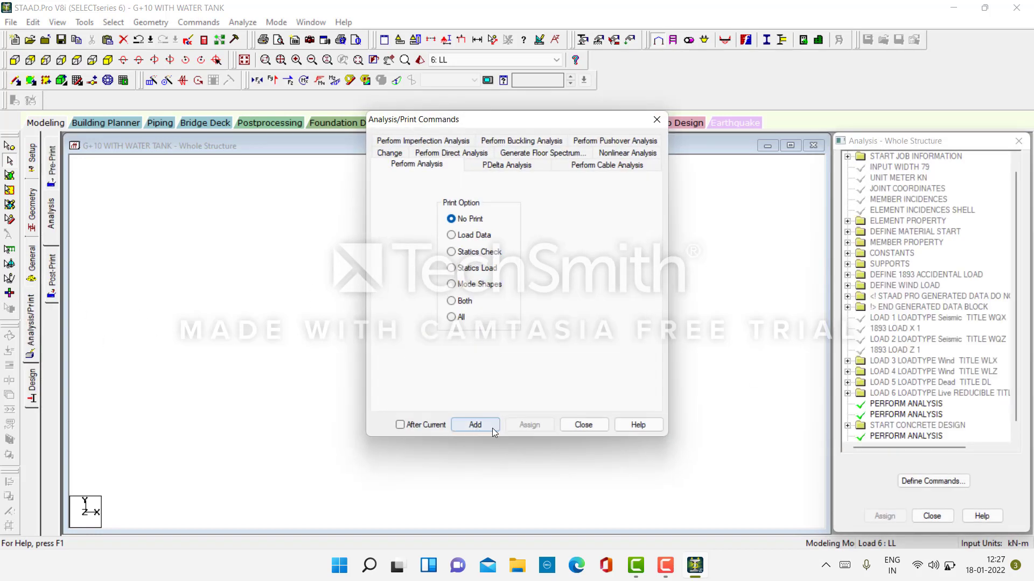
{"action": "left_click", "coordinate": [582, 426]}
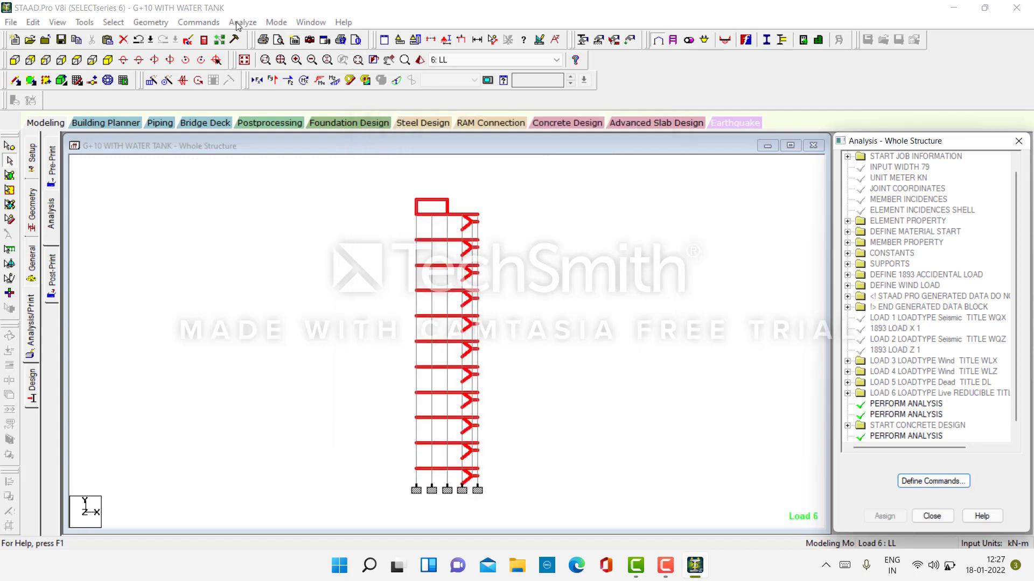
Step: Run the analysis, saving the modified structure under its current name, and finish by going to Post Processing Mode
{"action": "left_click", "coordinate": [242, 22]}
{"action": "left_click", "coordinate": [272, 37]}
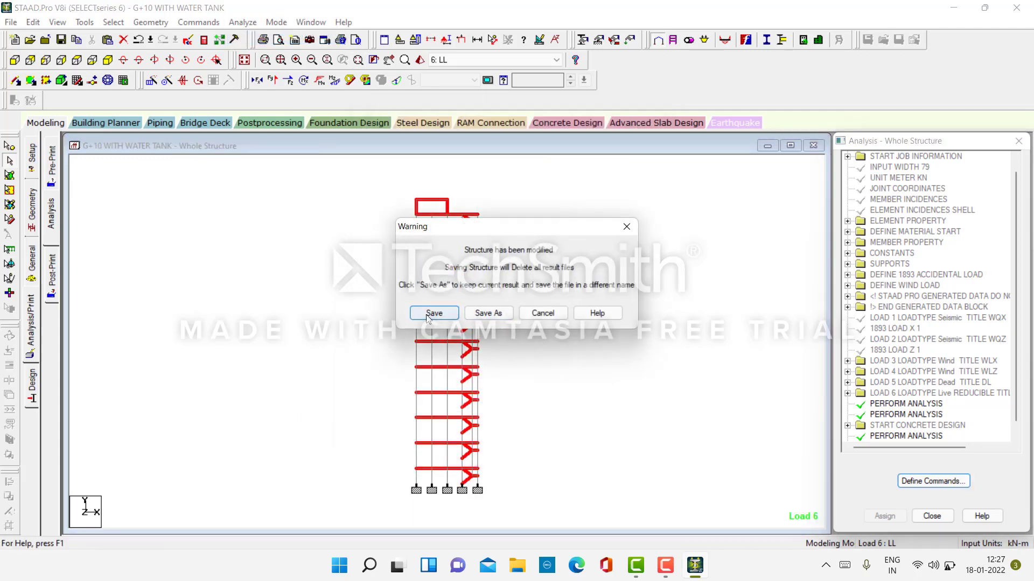
{"action": "left_click", "coordinate": [433, 313]}
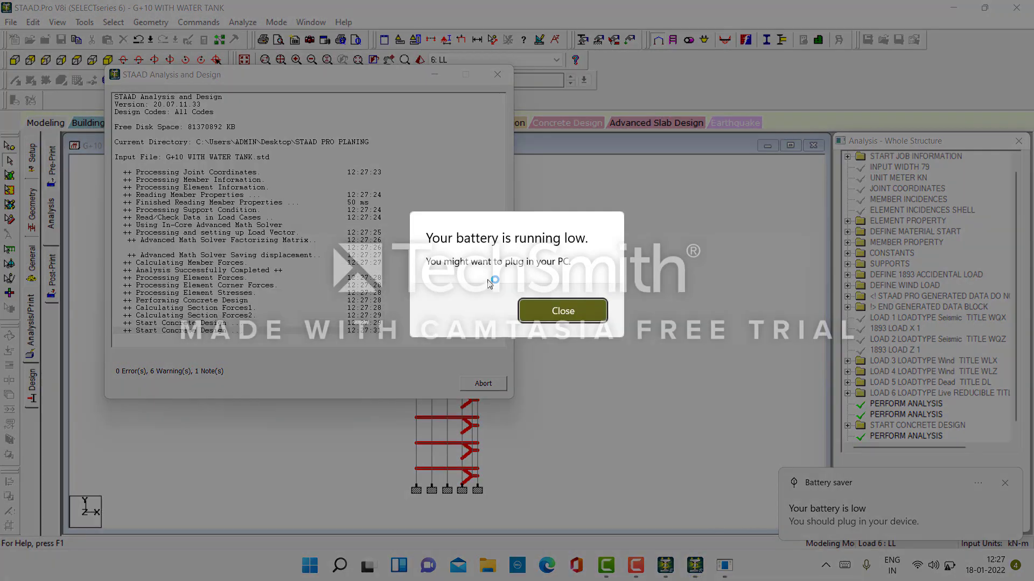
{"action": "key", "text": "Return"}
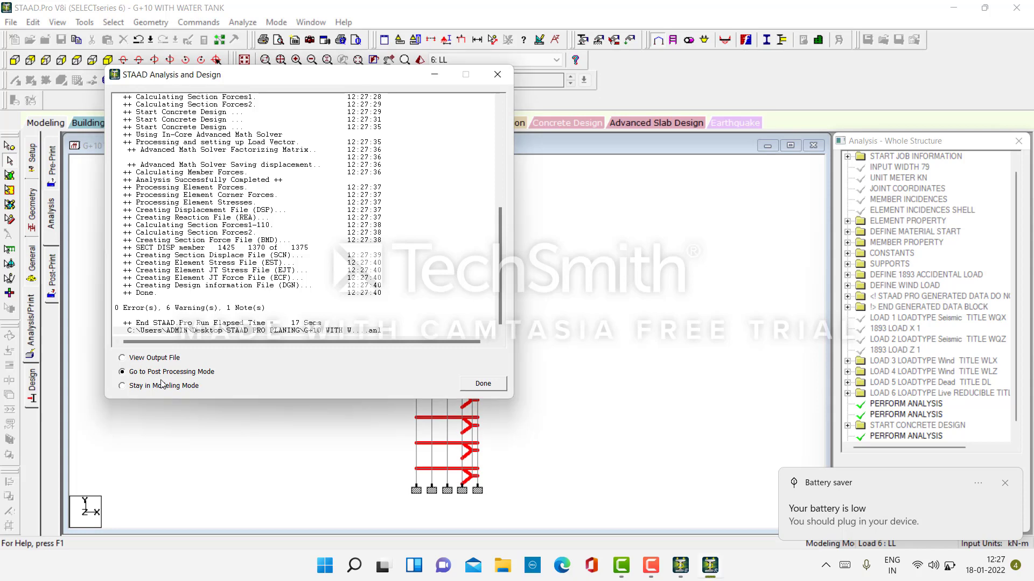
{"action": "left_click", "coordinate": [487, 385]}
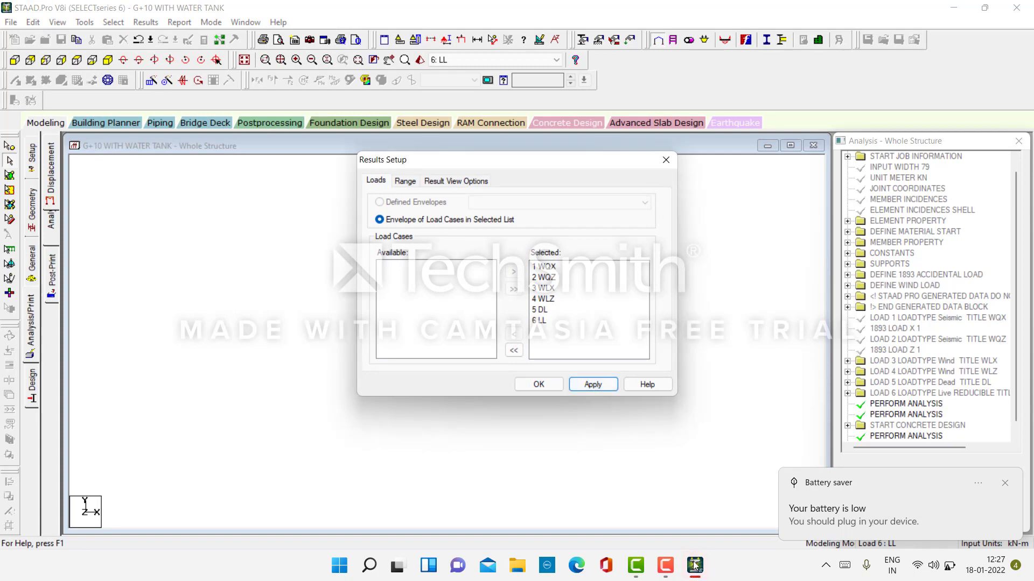
{"action": "mouse_move", "coordinate": [671, 565]}
{"action": "left_click", "coordinate": [664, 518]}
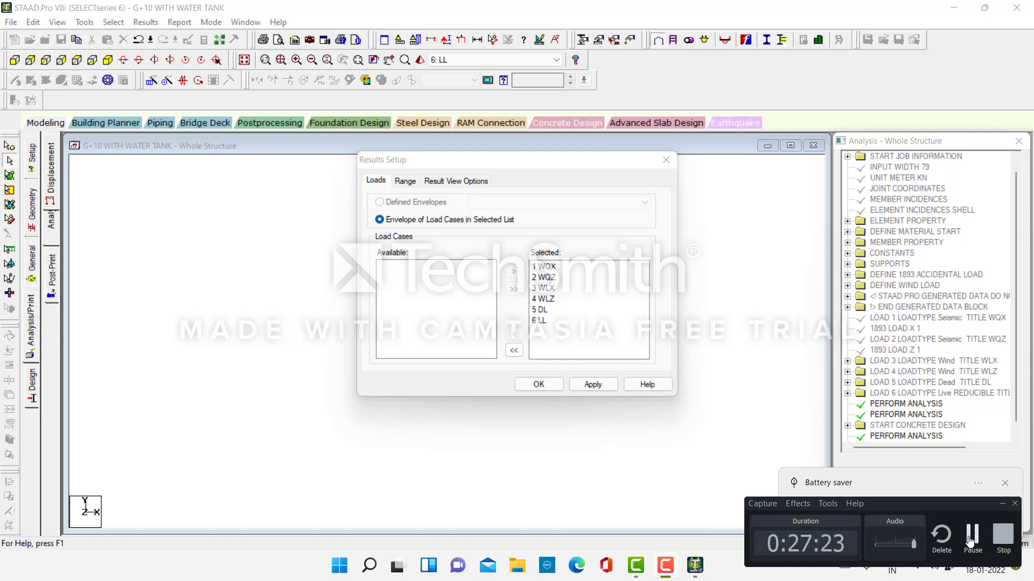
{"action": "left_click", "coordinate": [970, 535]}
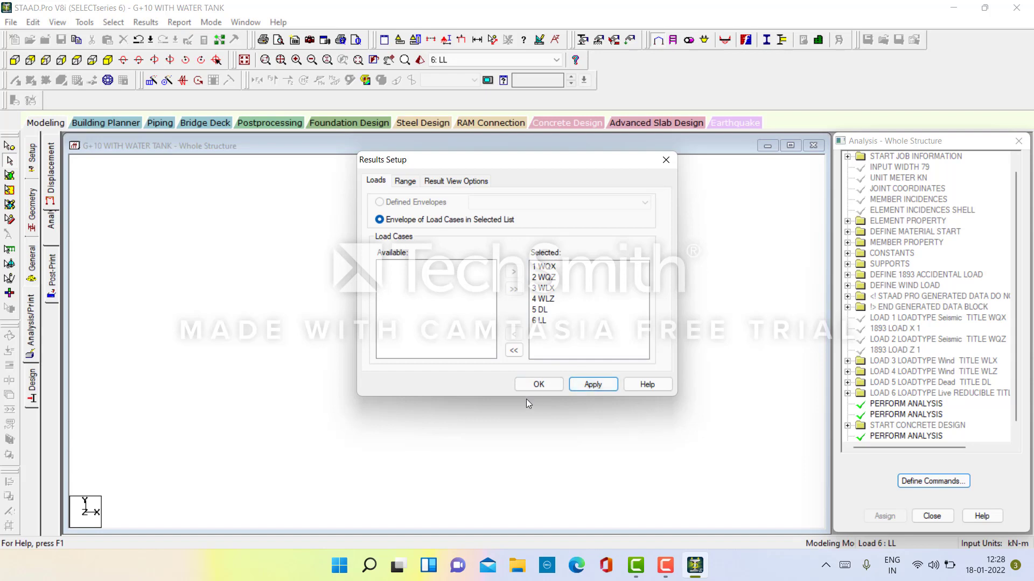
Step: Accept the results setup with load cases WQX, WQZ, WLX, WLZ, DL and LL selected
{"action": "left_click", "coordinate": [538, 384]}
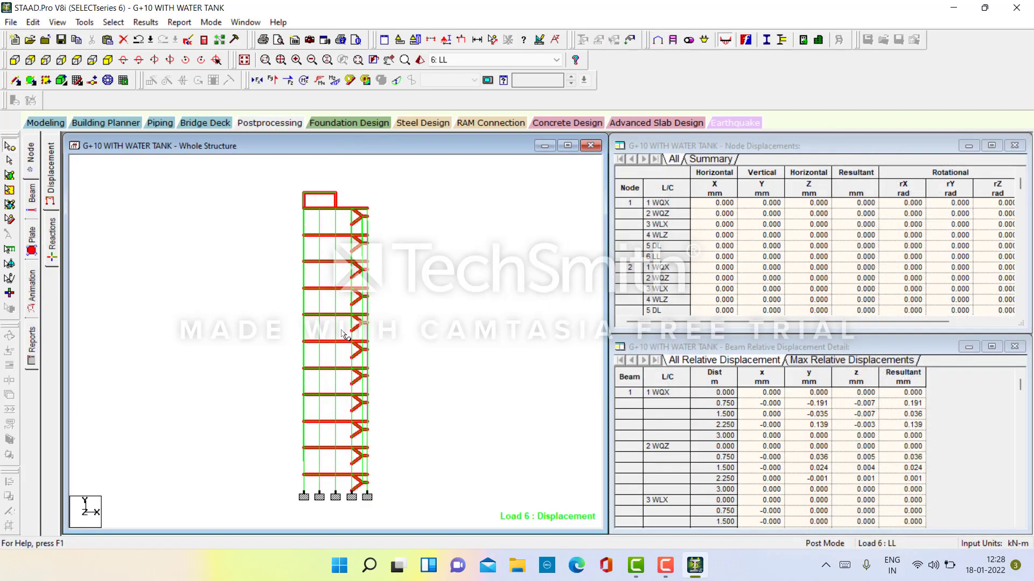
Step: Animate the deflection of the whole structure under load case 6: LL, using the Deflection diagram type
{"action": "left_click", "coordinate": [32, 291]}
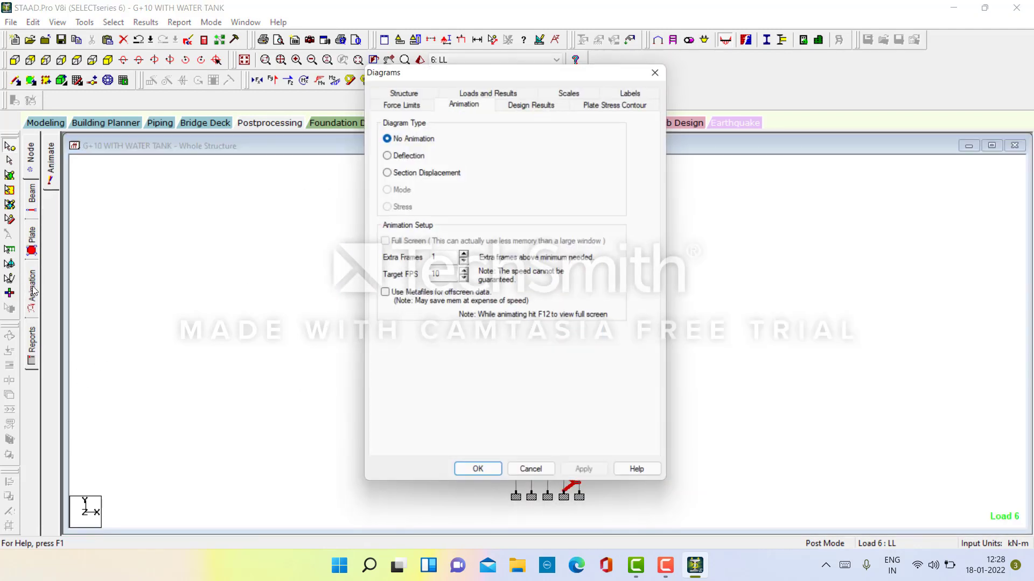
{"action": "left_click", "coordinate": [406, 156]}
{"action": "left_click", "coordinate": [587, 477]}
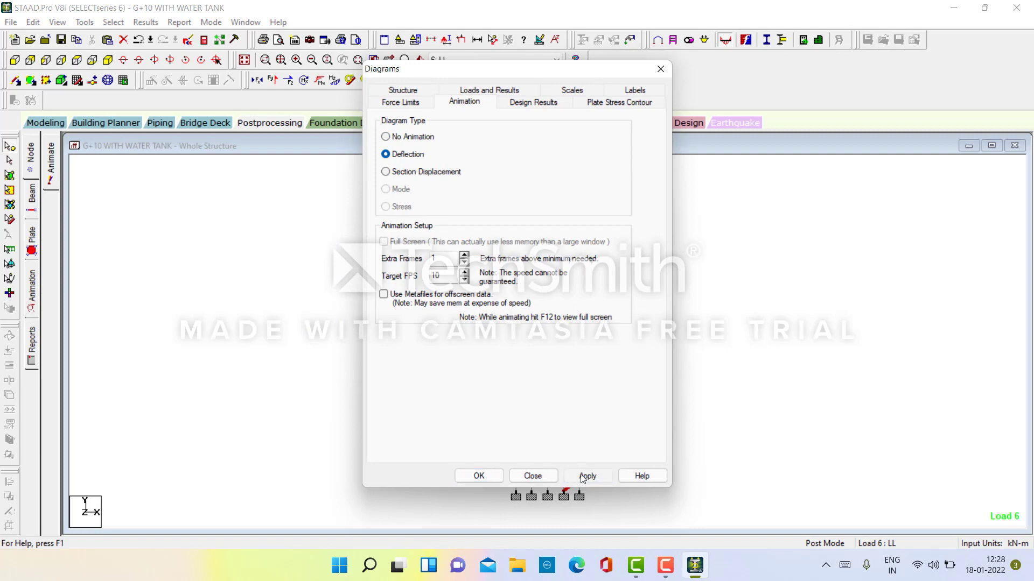
{"action": "left_click", "coordinate": [479, 476]}
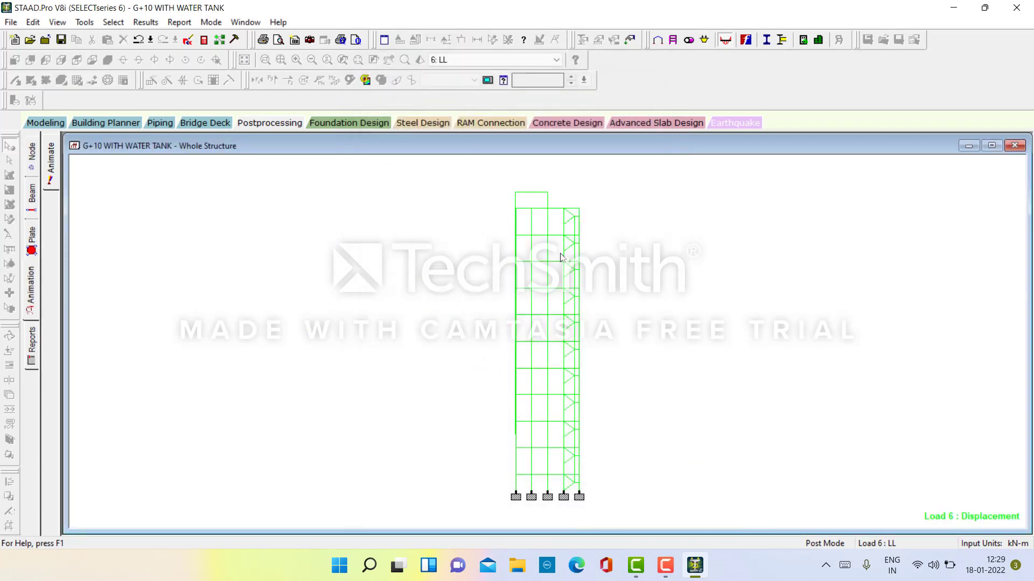
Step: View the deflection animation for load cases WQX, WQZ, WLX, WLZ, DL and LL in turn
{"action": "left_click", "coordinate": [454, 57]}
{"action": "left_click", "coordinate": [451, 72]}
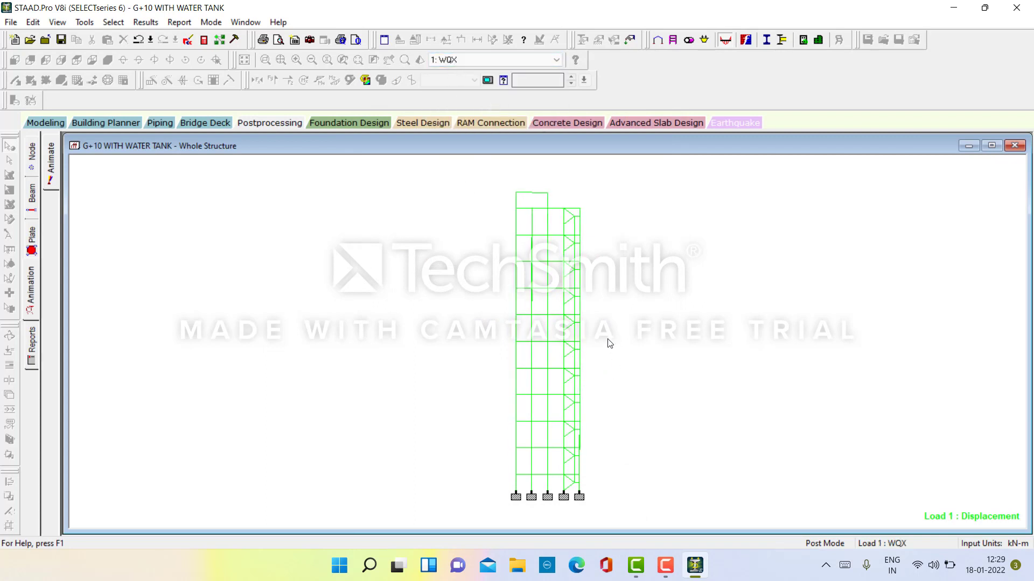
{"action": "left_click", "coordinate": [446, 60]}
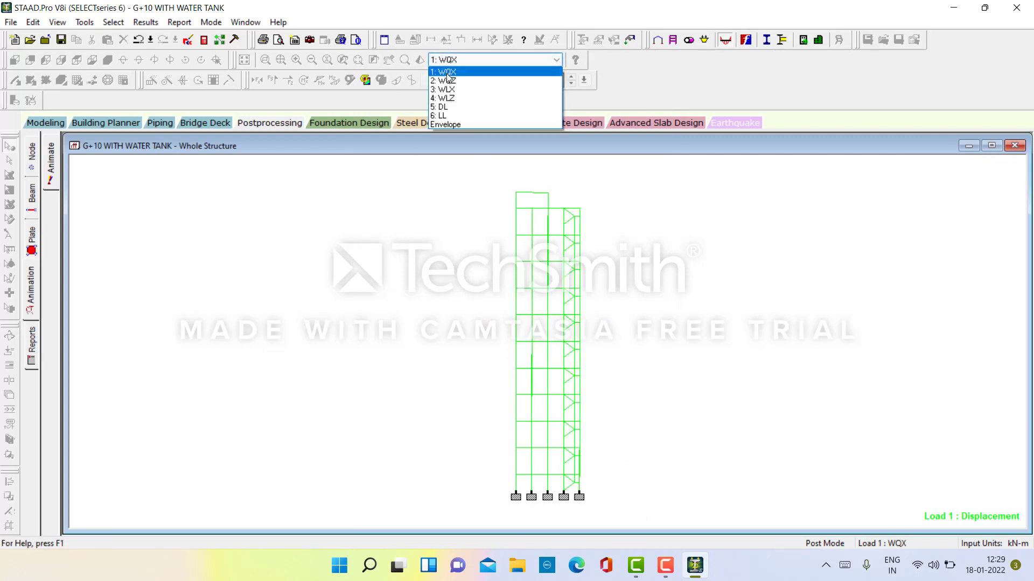
{"action": "left_click", "coordinate": [447, 81]}
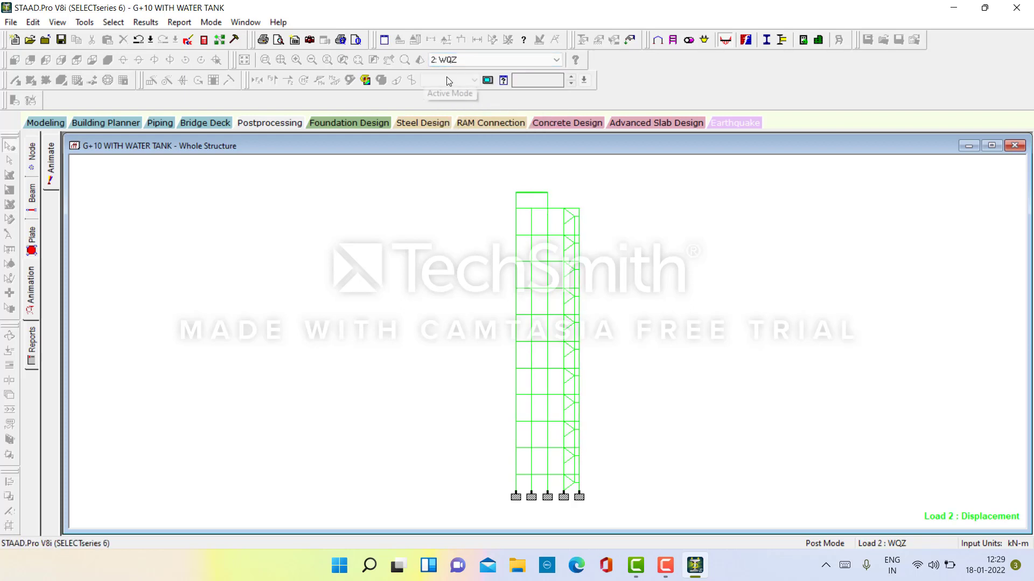
{"action": "left_click", "coordinate": [444, 59]}
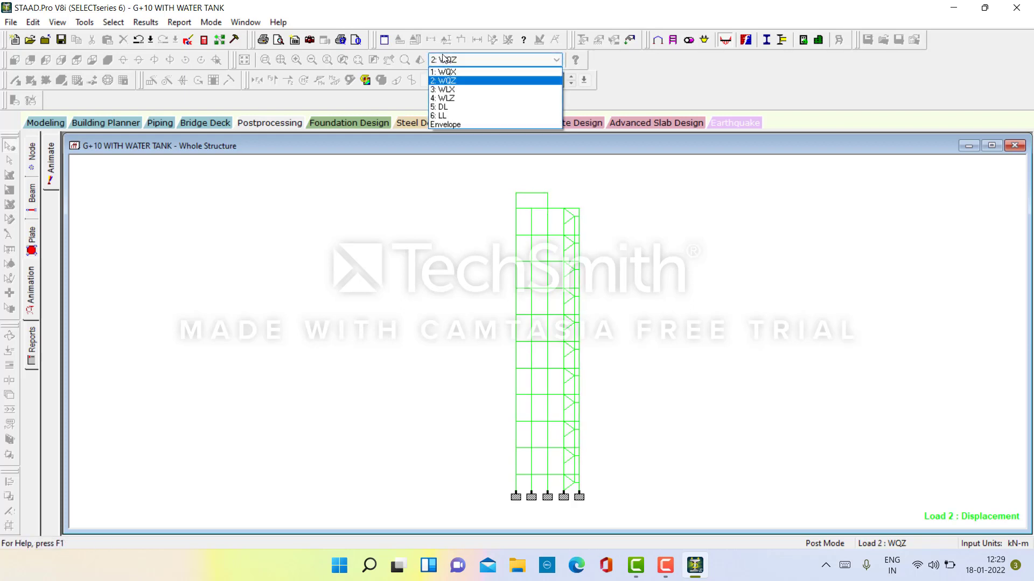
{"action": "left_click", "coordinate": [443, 89]}
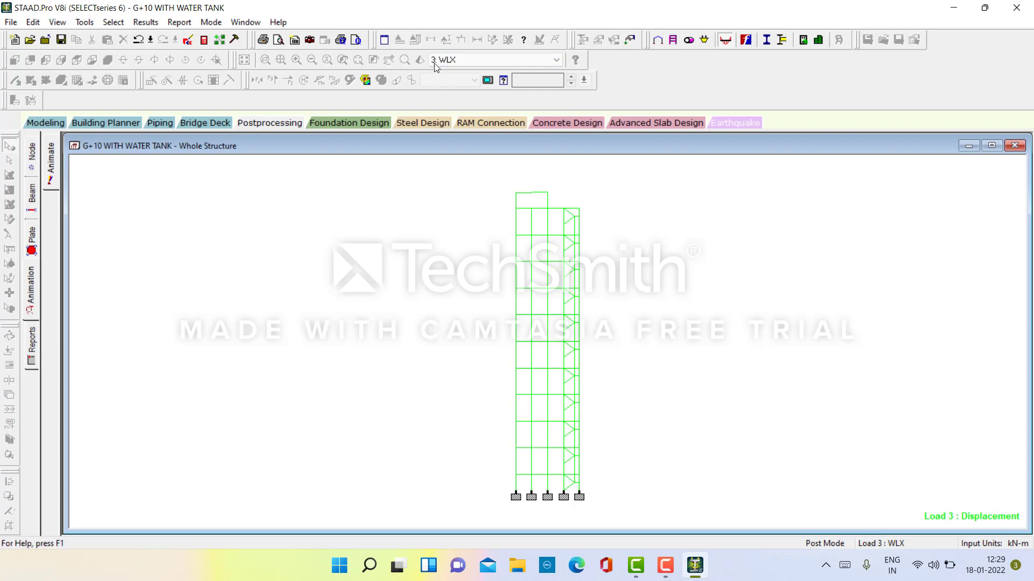
{"action": "left_click", "coordinate": [439, 61]}
{"action": "left_click", "coordinate": [443, 98]}
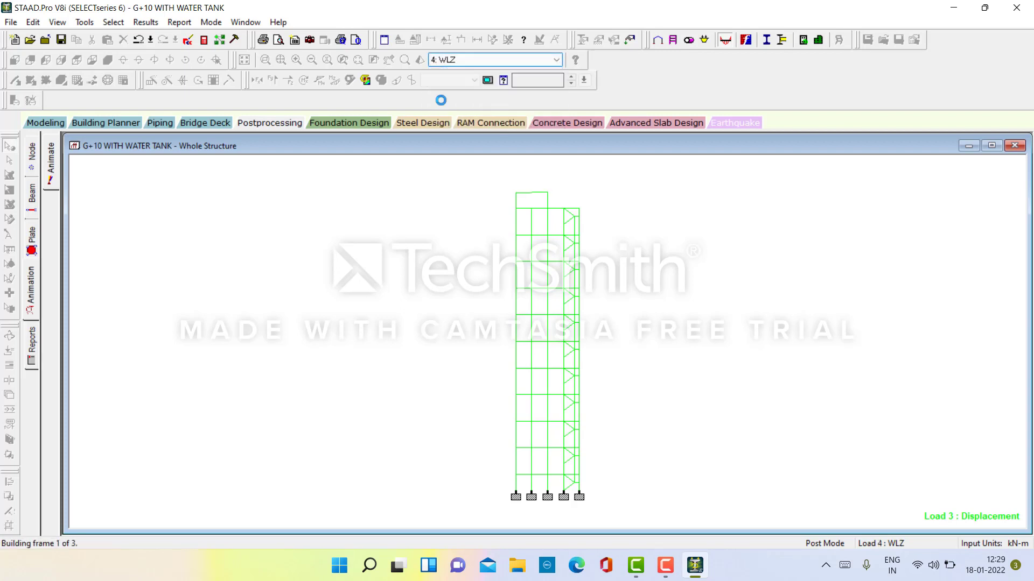
{"action": "left_click", "coordinate": [458, 59]}
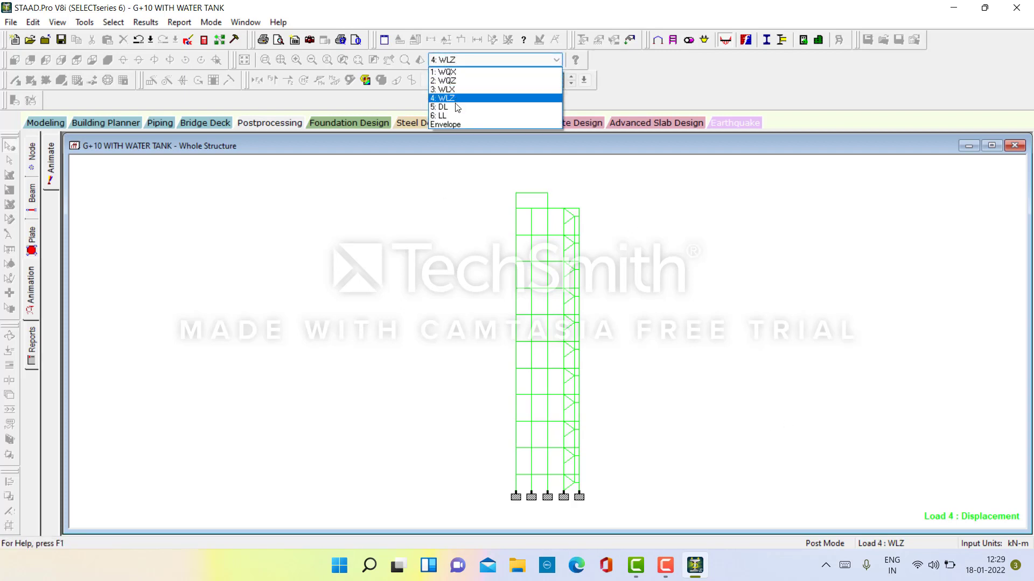
{"action": "left_click", "coordinate": [456, 107]}
{"action": "left_click", "coordinate": [465, 63]}
{"action": "left_click", "coordinate": [456, 116]}
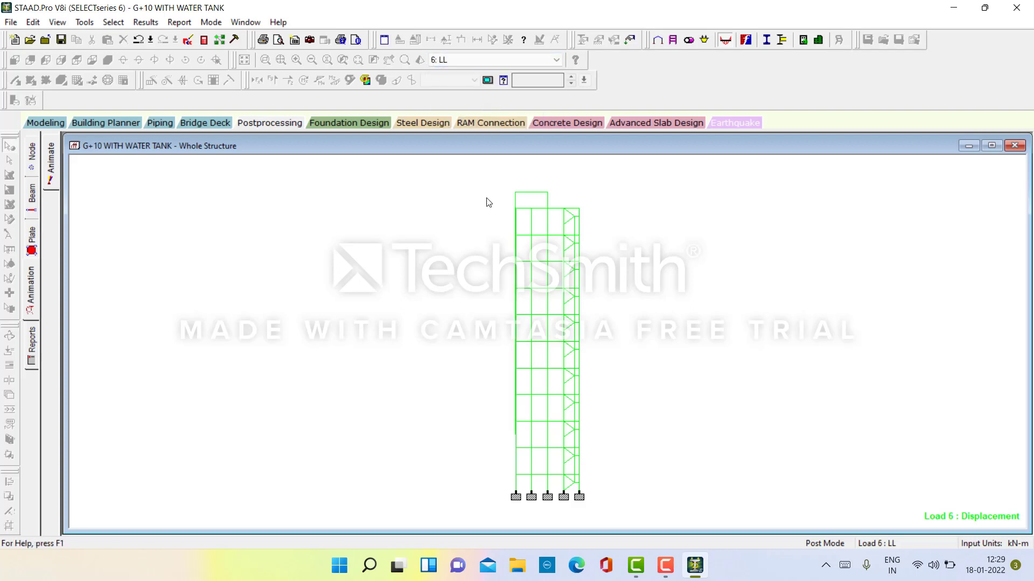
Step: Switch the animation's diagram type to Section Displacement and play it for the LL load case
{"action": "left_click", "coordinate": [488, 81]}
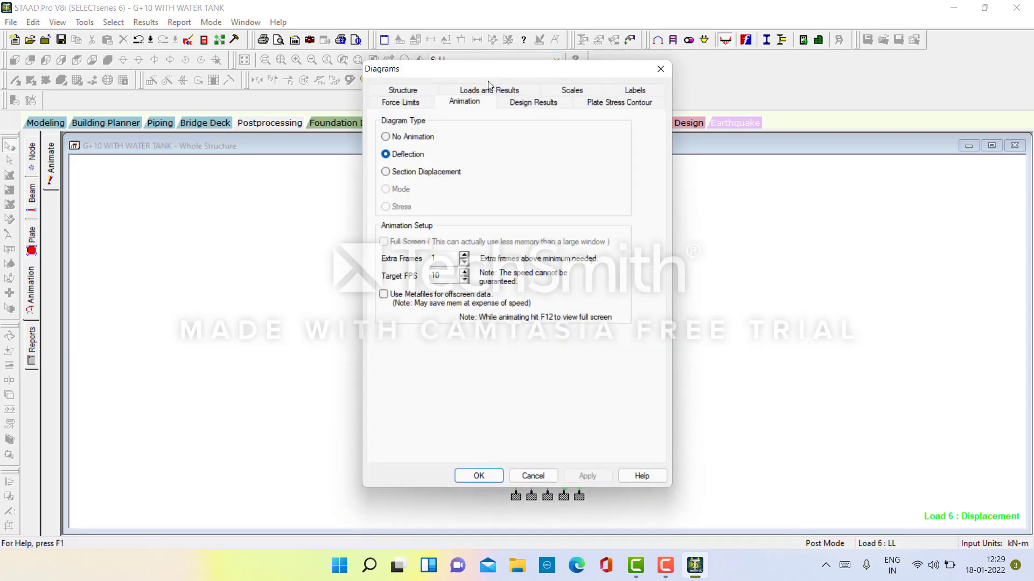
{"action": "left_click", "coordinate": [413, 173]}
{"action": "left_click", "coordinate": [586, 476]}
{"action": "left_click", "coordinate": [477, 474]}
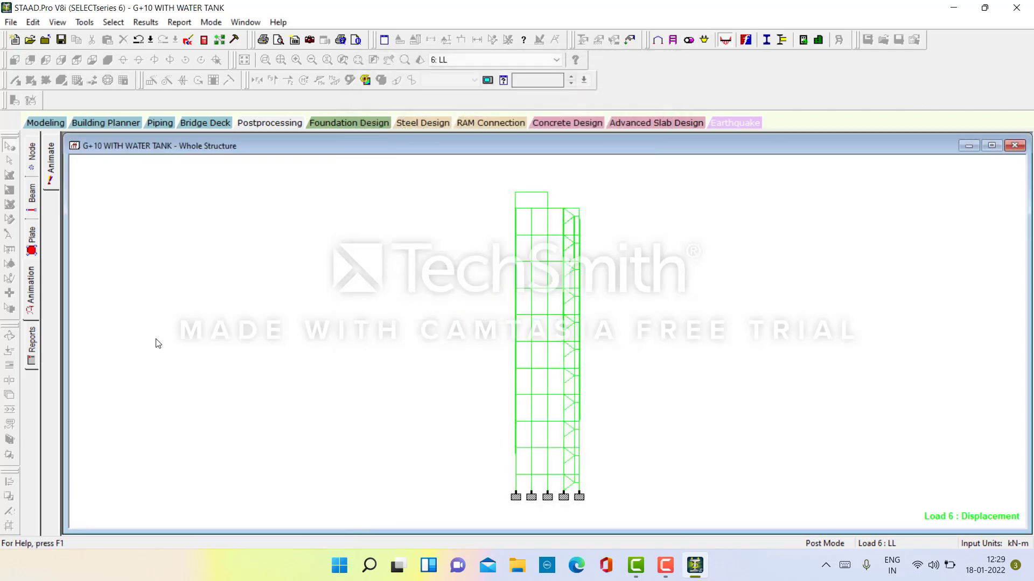
Step: Review the beam force results and the plate stress results, dismissing the plate stress contour settings without changes
{"action": "left_click", "coordinate": [34, 202]}
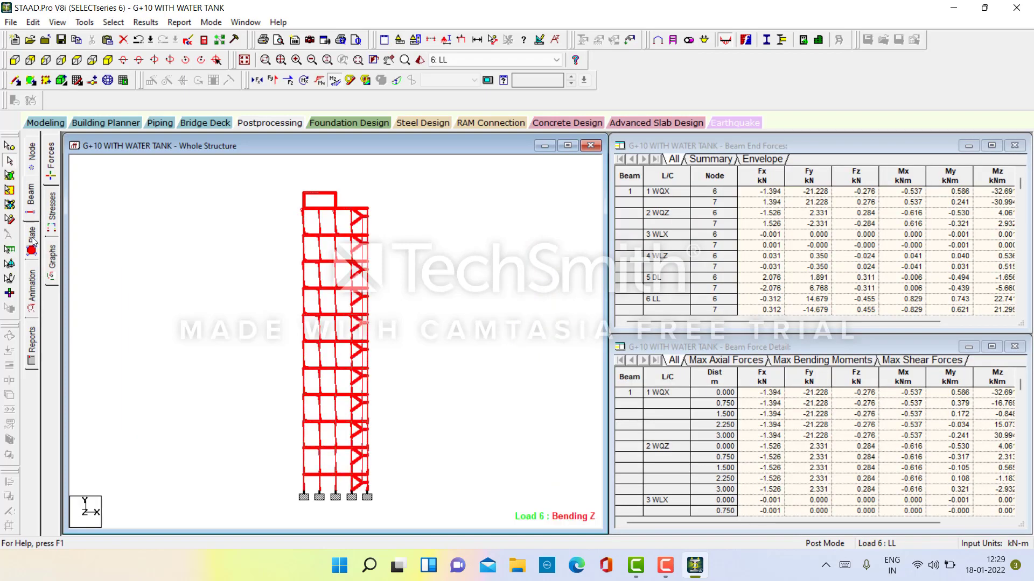
{"action": "left_click", "coordinate": [32, 240]}
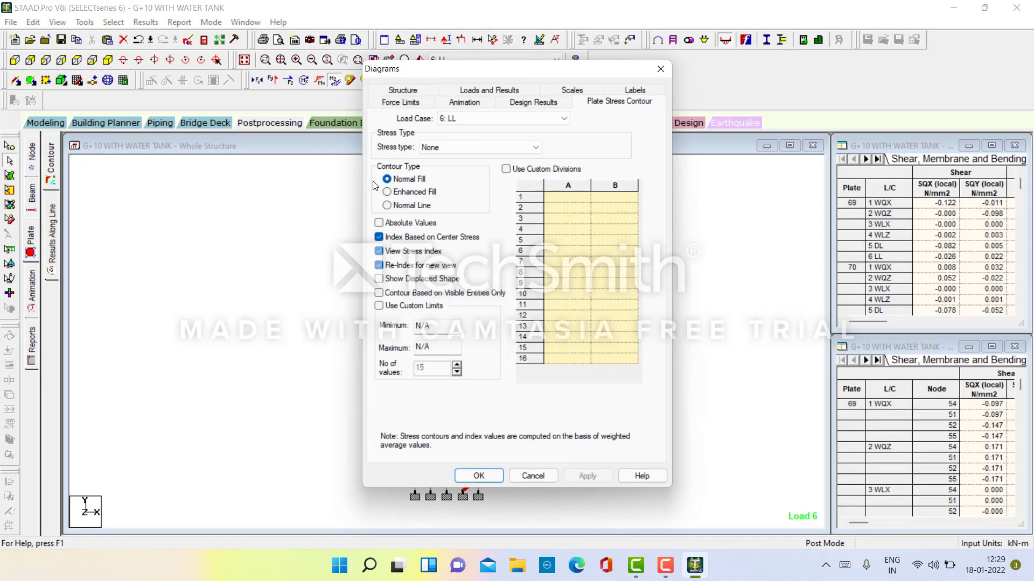
{"action": "left_click", "coordinate": [660, 66]}
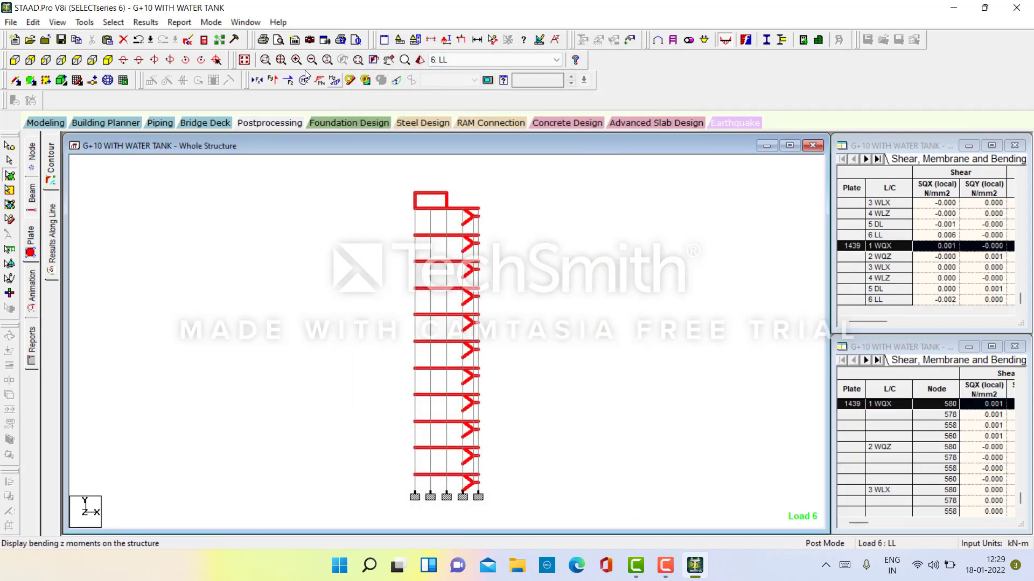
Step: Display axial force, shear Y, shear Z, torsion, bending Y, bending Z and beam stress diagrams together on the structure
{"action": "left_click", "coordinate": [273, 80]}
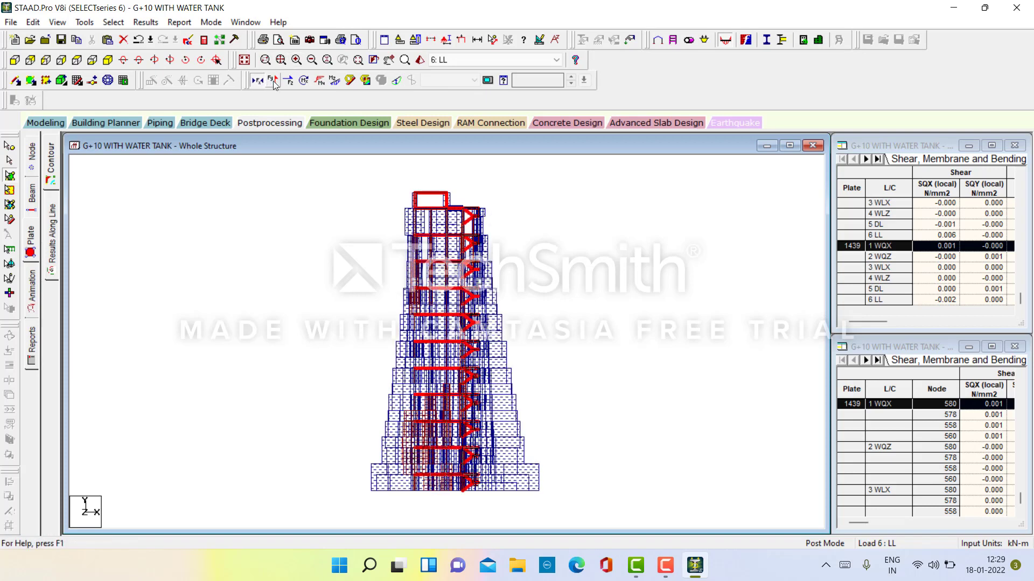
{"action": "left_click", "coordinate": [275, 83]}
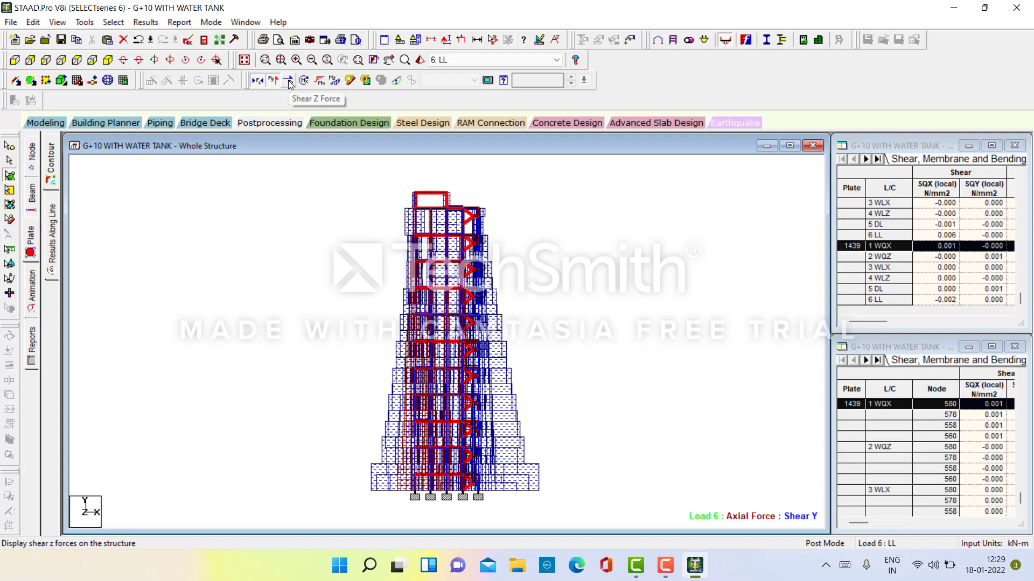
{"action": "left_click", "coordinate": [290, 84]}
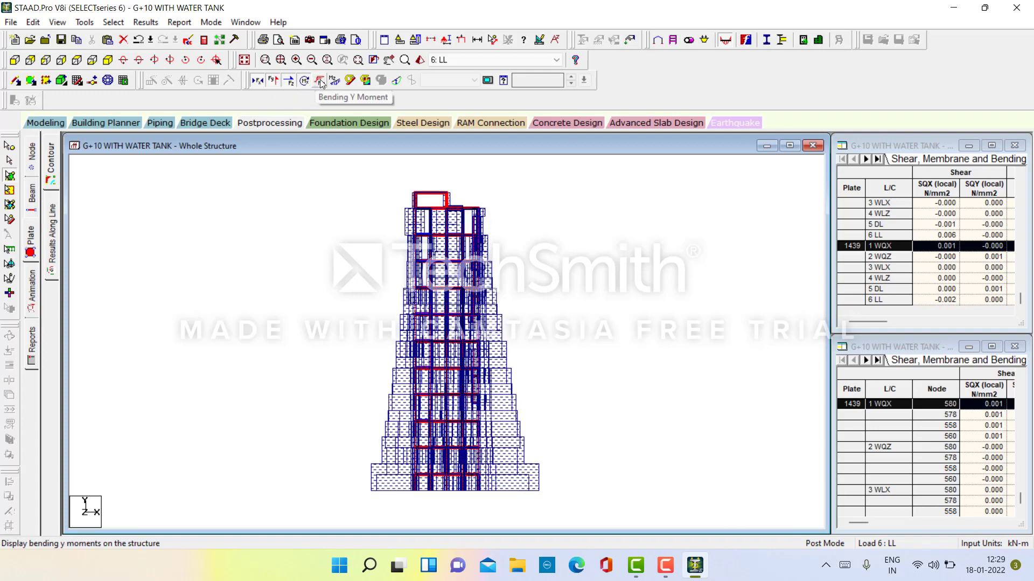
{"action": "left_click", "coordinate": [321, 84]}
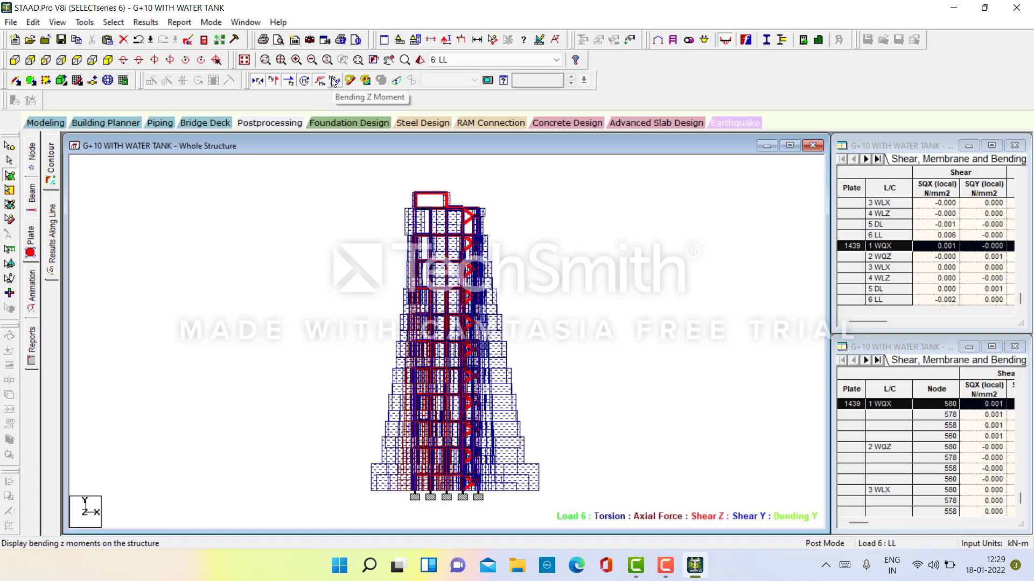
{"action": "left_click", "coordinate": [333, 81]}
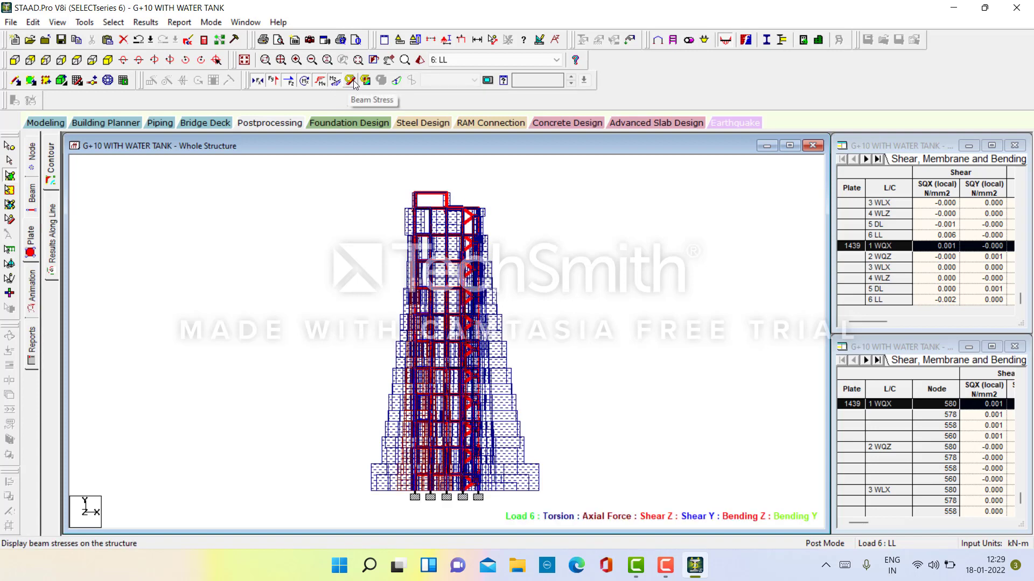
{"action": "left_click", "coordinate": [353, 82]}
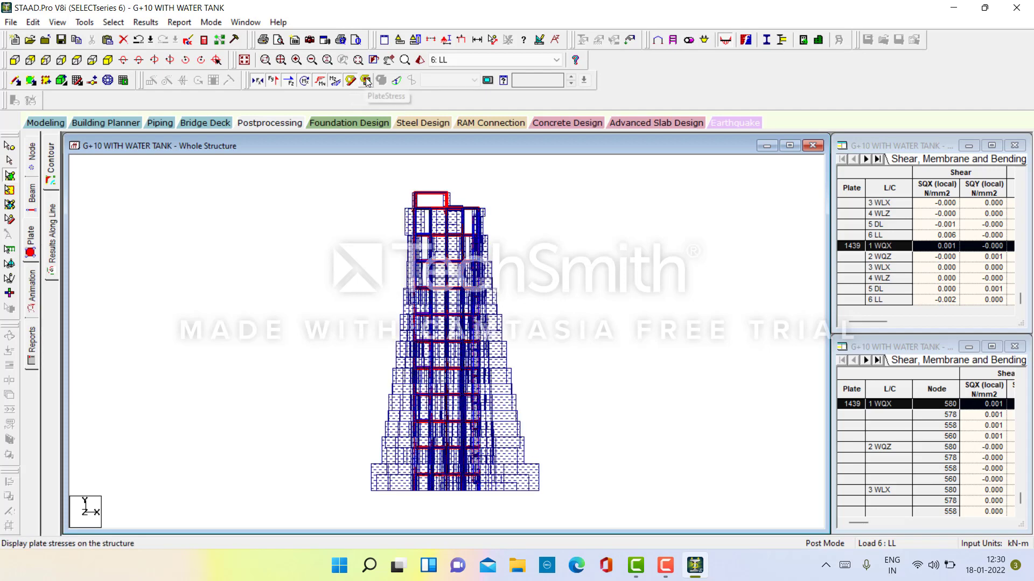
Step: Set the plate stress contour type to Enhanced Fill for load case 6: LL and apply it
{"action": "left_click", "coordinate": [368, 82]}
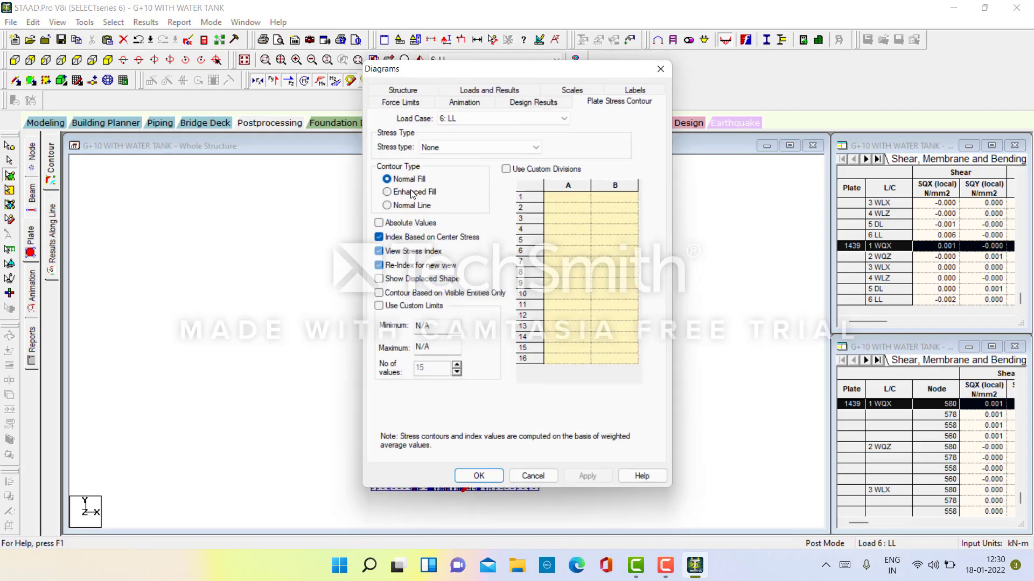
{"action": "left_click", "coordinate": [412, 192]}
{"action": "left_click", "coordinate": [587, 476]}
{"action": "left_click", "coordinate": [478, 476]}
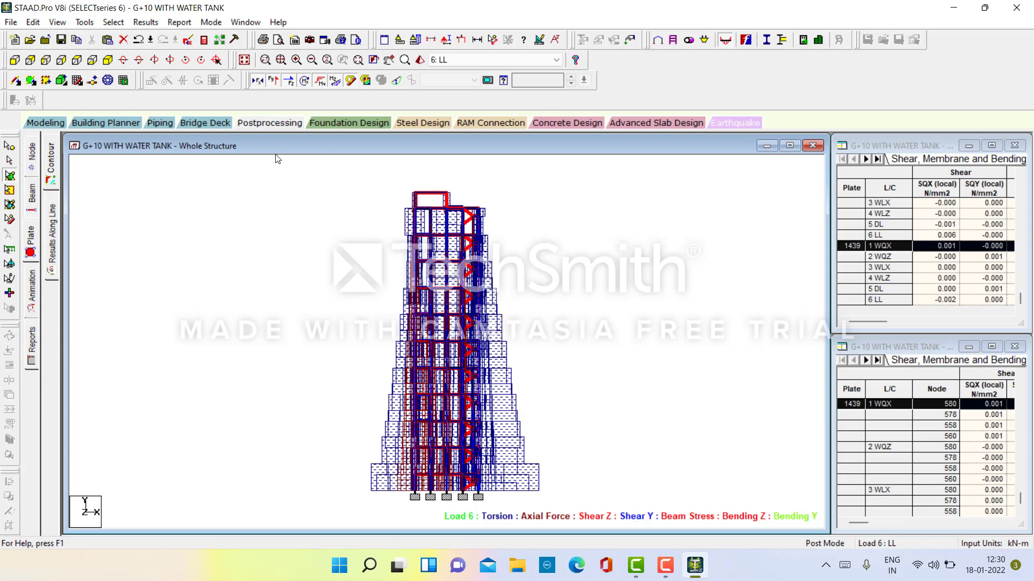
Step: Review the node displacement results and the beam end force results once more
{"action": "left_click", "coordinate": [32, 161]}
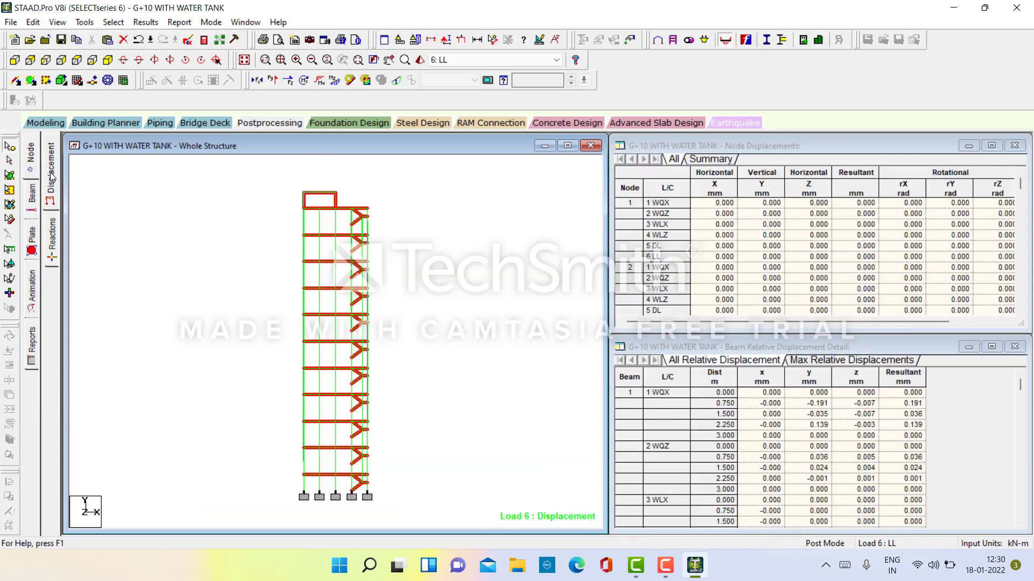
{"action": "left_click", "coordinate": [33, 207]}
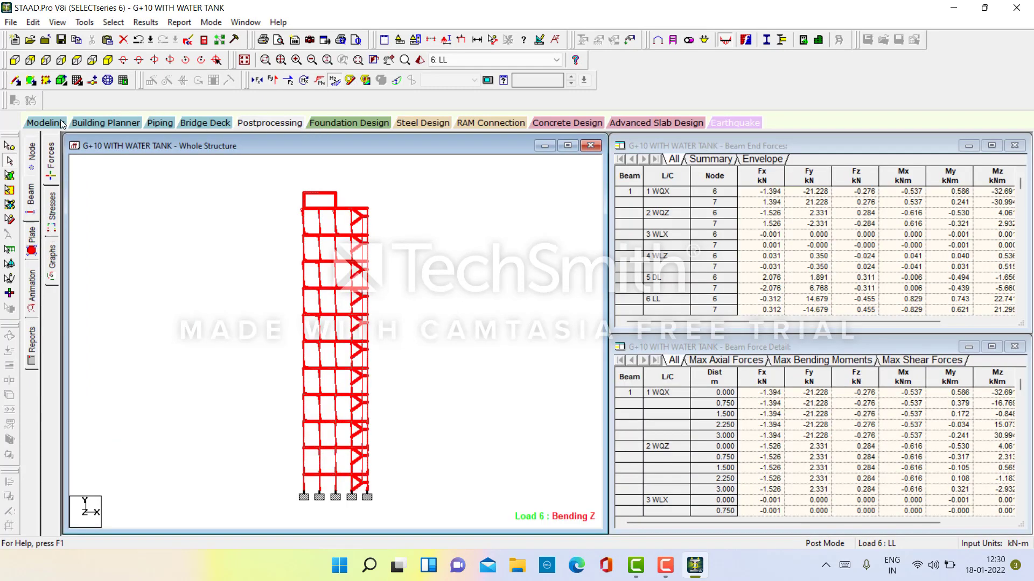
Step: Send all supports and all six load cases, WQX through LL, to foundation design and launch STAAD.foundation
{"action": "left_click", "coordinate": [326, 122]}
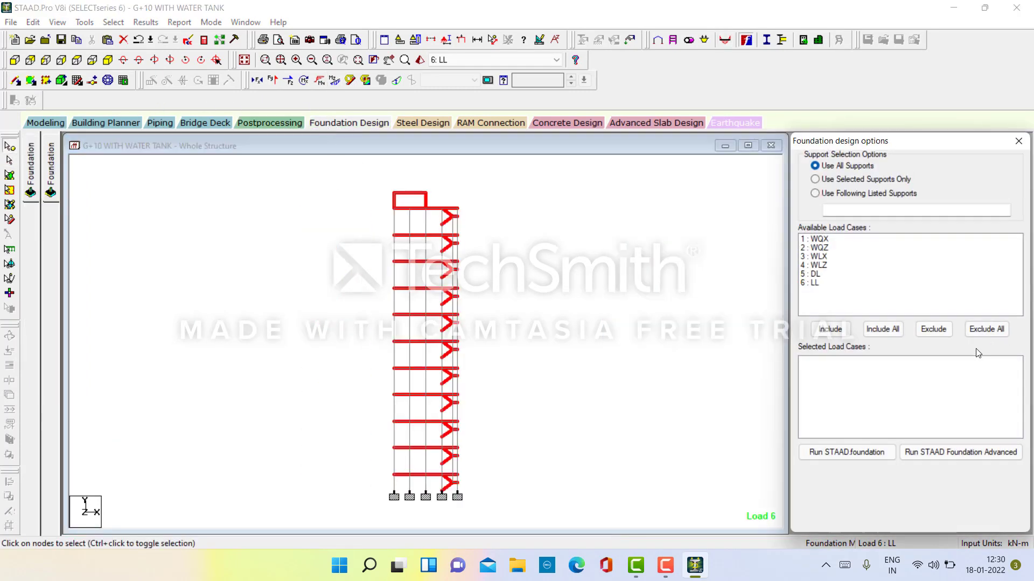
{"action": "left_click", "coordinate": [883, 329]}
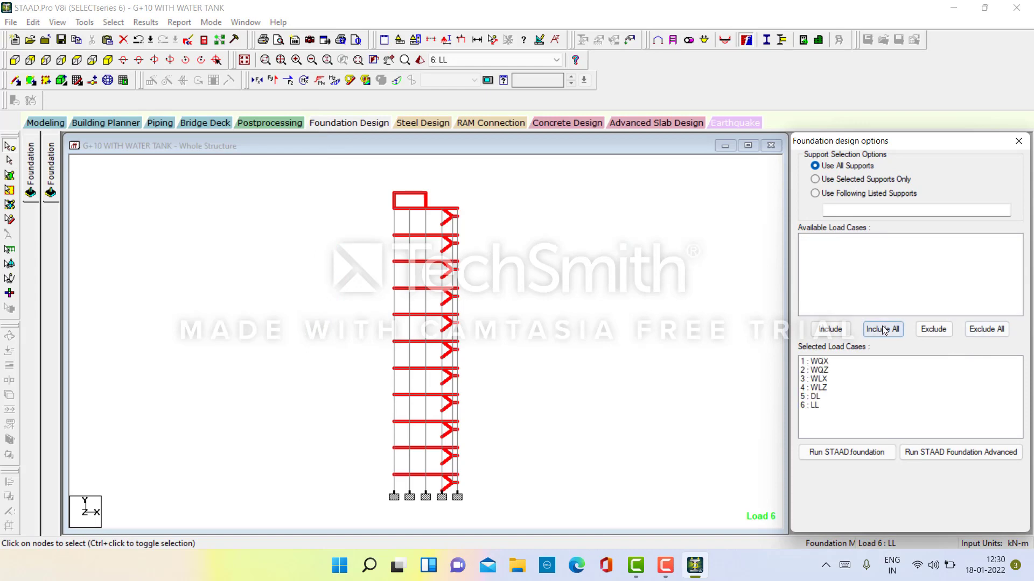
{"action": "left_click", "coordinate": [854, 455]}
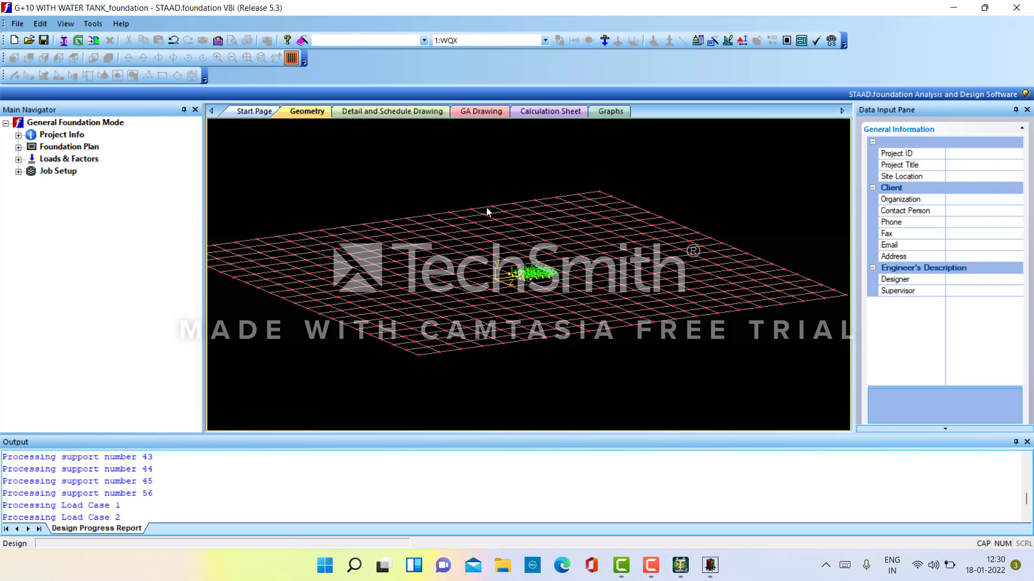
Step: Generate the service load combinations from the INDIAN load combination table
{"action": "left_click", "coordinate": [18, 161]}
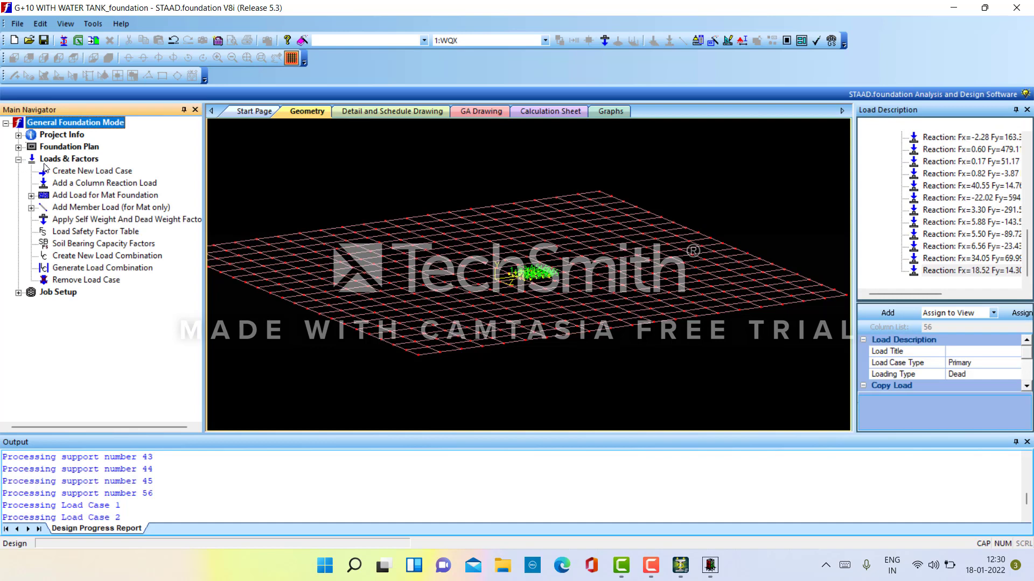
{"action": "left_click", "coordinate": [73, 270]}
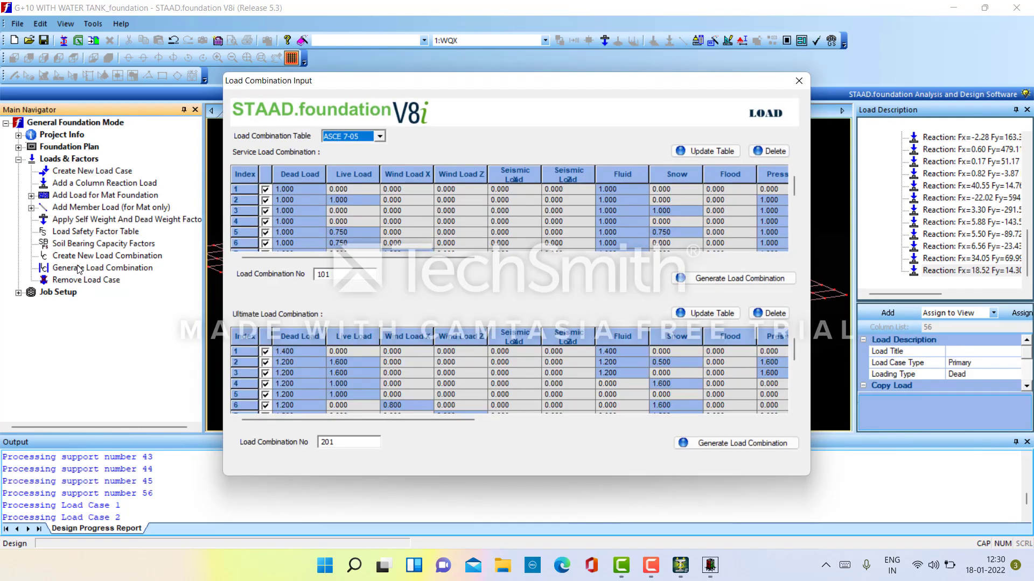
{"action": "left_click", "coordinate": [379, 138]}
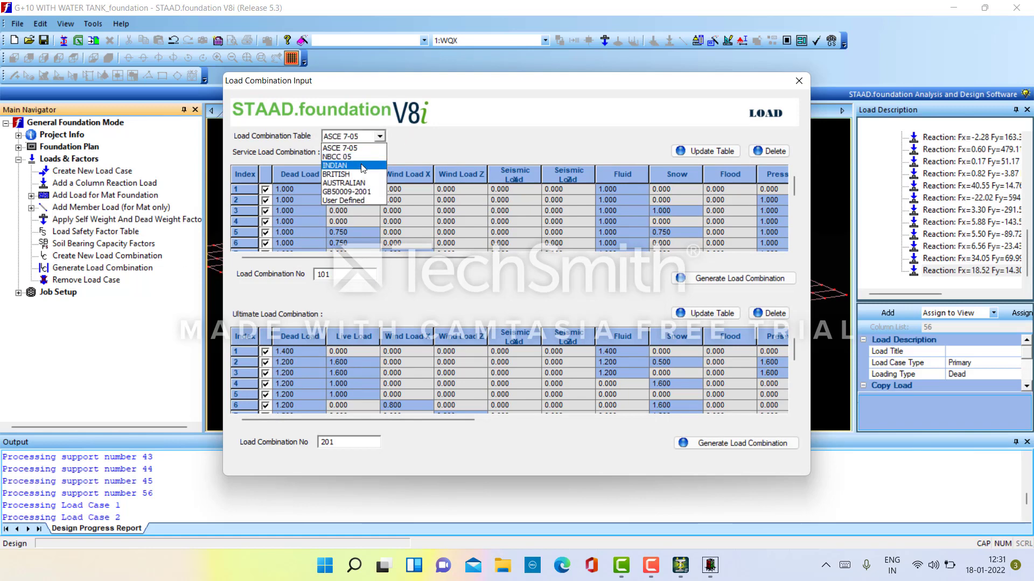
{"action": "left_click", "coordinate": [362, 167]}
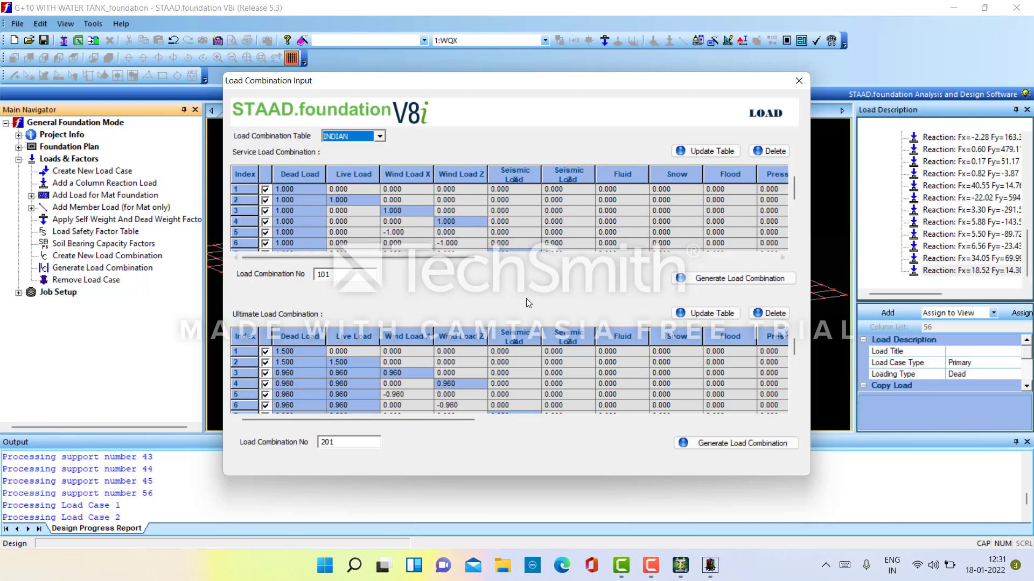
{"action": "left_click", "coordinate": [702, 152]}
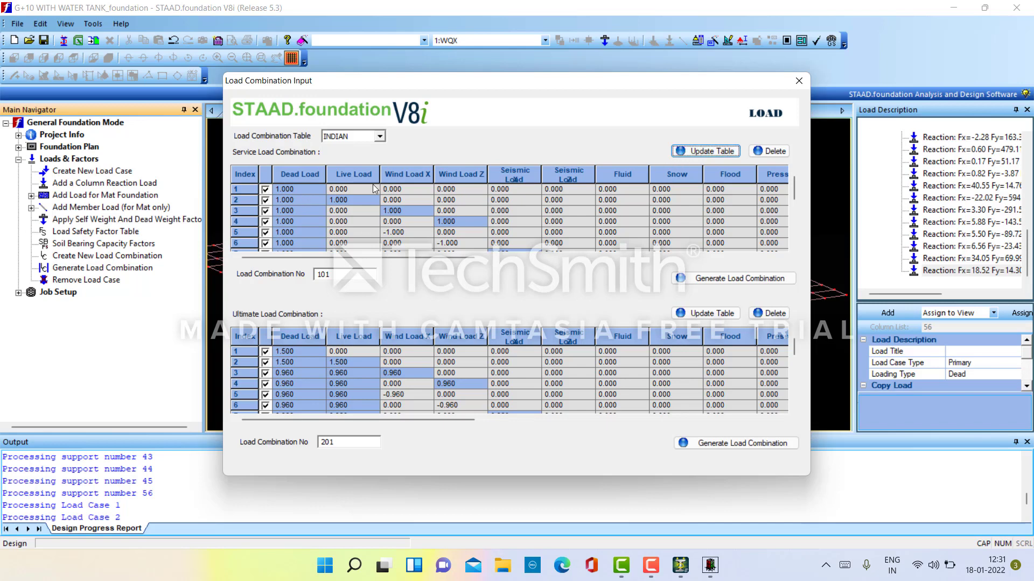
{"action": "left_click", "coordinate": [712, 280]}
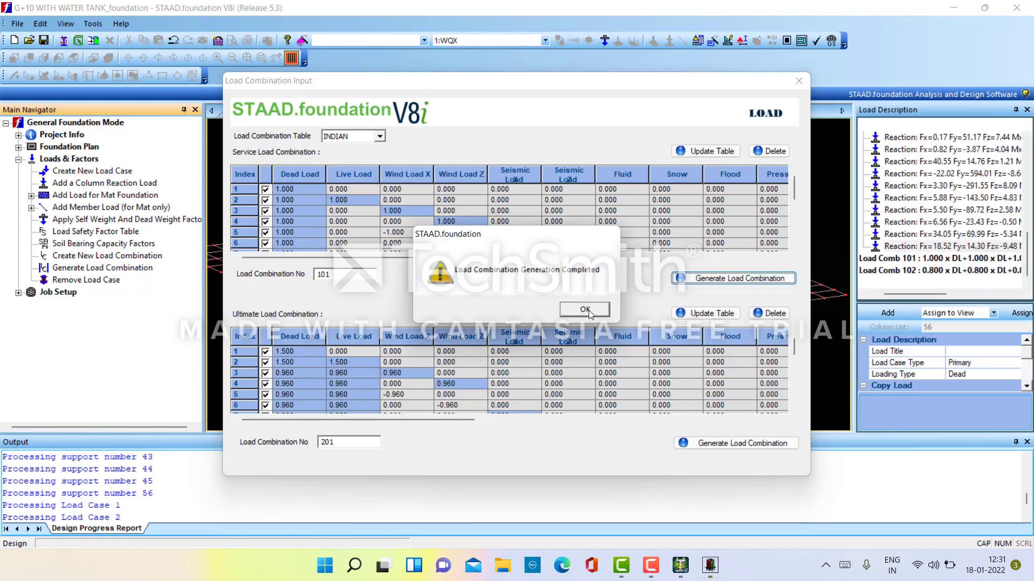
Step: Generate the ultimate load combinations from the INDIAN table, starting at combination number 201, and close the load combination input
{"action": "left_click", "coordinate": [584, 311]}
{"action": "left_click", "coordinate": [713, 315]}
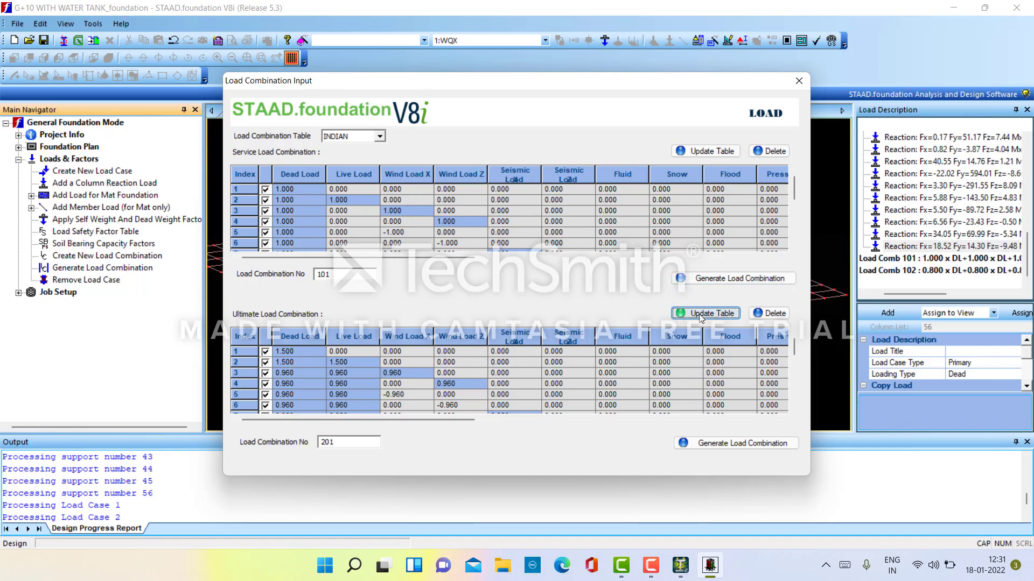
{"action": "left_click", "coordinate": [725, 444]}
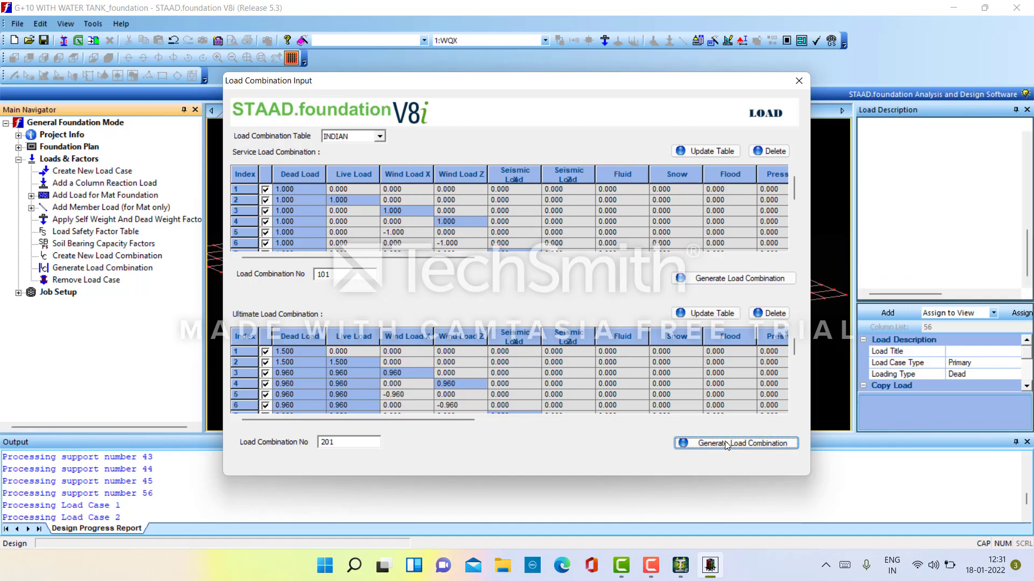
{"action": "left_click", "coordinate": [585, 310]}
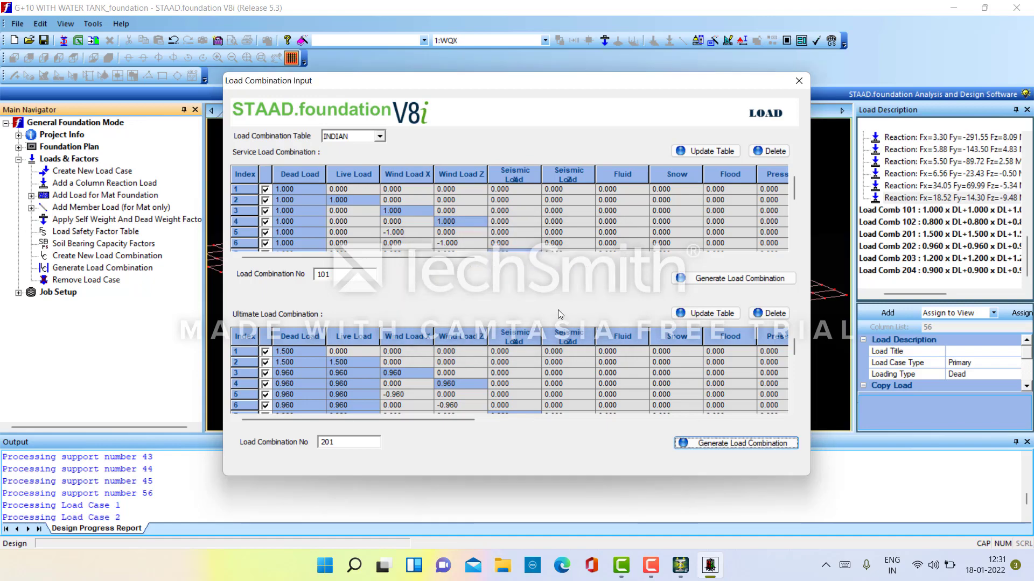
{"action": "left_click", "coordinate": [798, 81]}
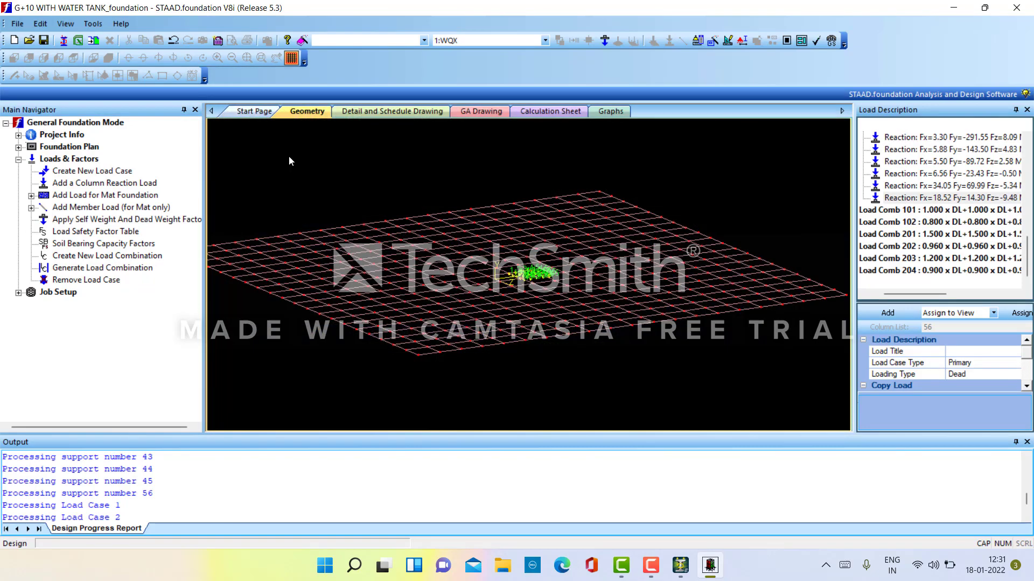
Step: Set up a new isolated footing job named "G+10 With water tank" with the Indian design code and SI units for all supports
{"action": "left_click", "coordinate": [18, 293]}
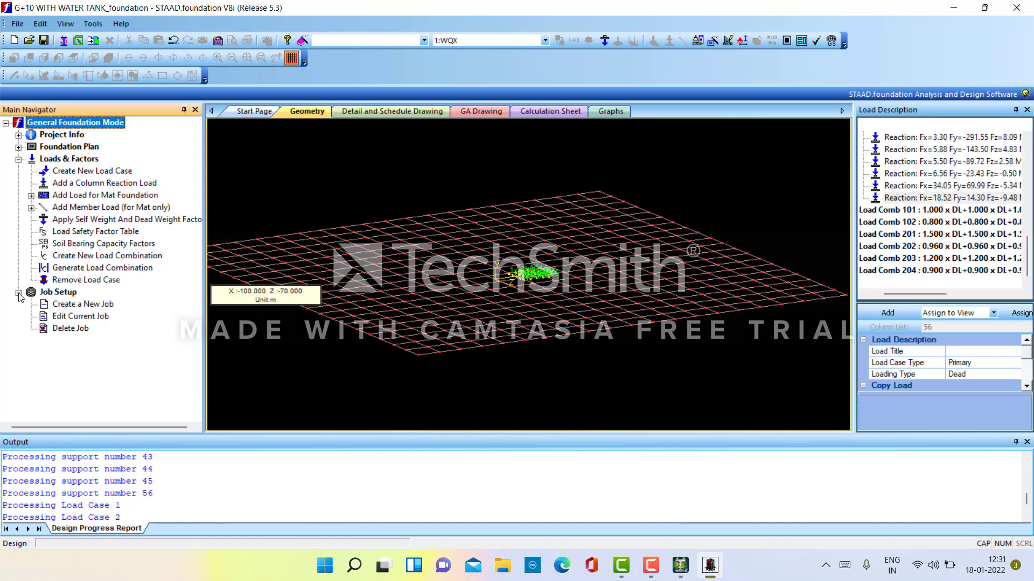
{"action": "left_click", "coordinate": [65, 305]}
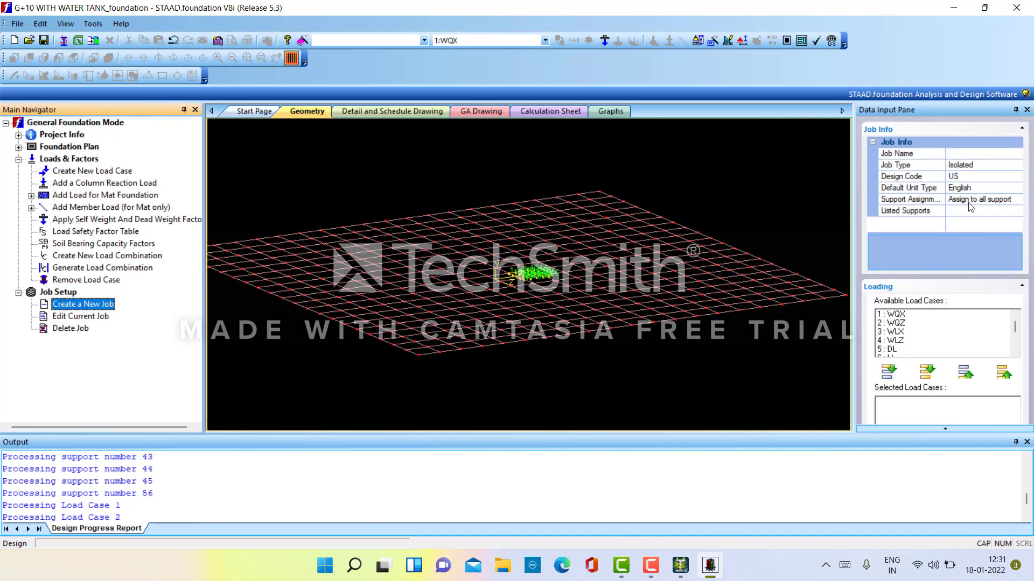
{"action": "left_click", "coordinate": [965, 154]}
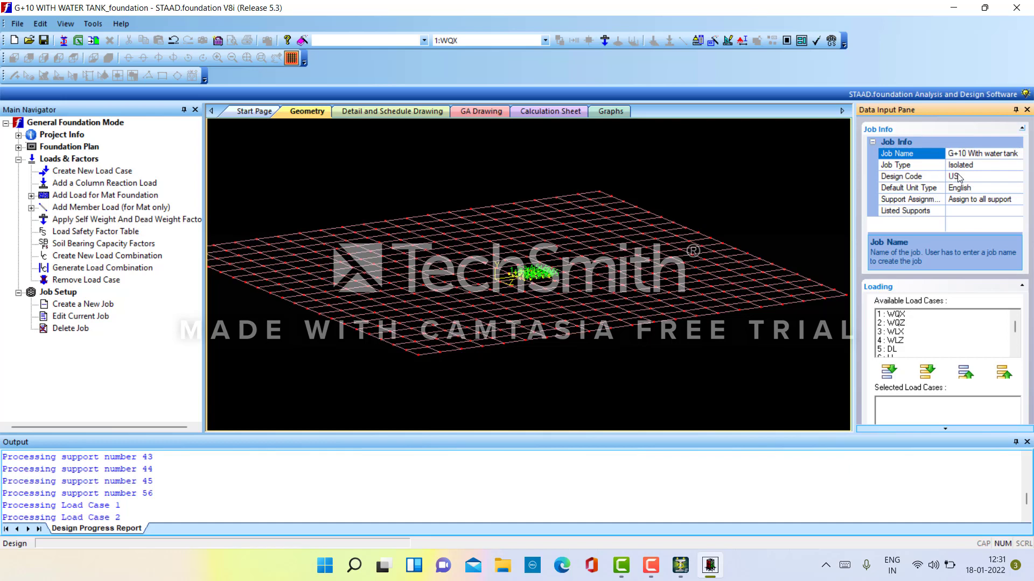
{"action": "left_click", "coordinate": [957, 177]}
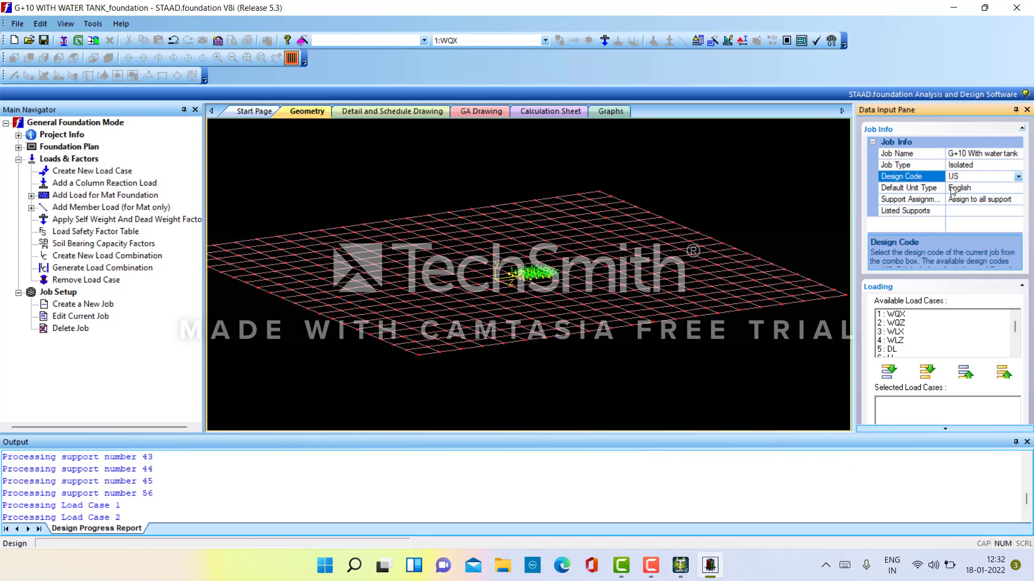
{"action": "left_click", "coordinate": [1018, 176]}
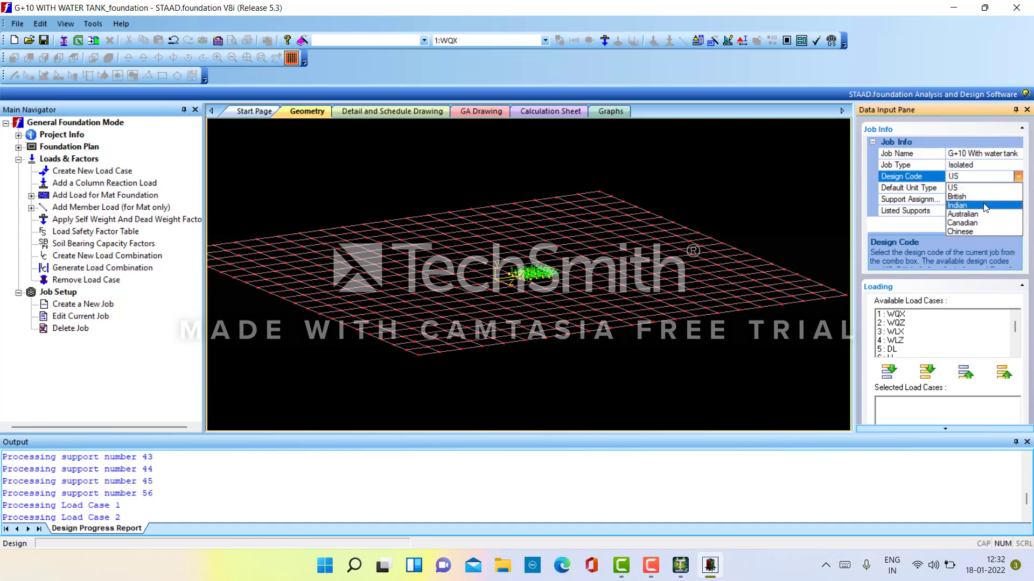
{"action": "left_click", "coordinate": [984, 208]}
{"action": "left_click", "coordinate": [983, 189]}
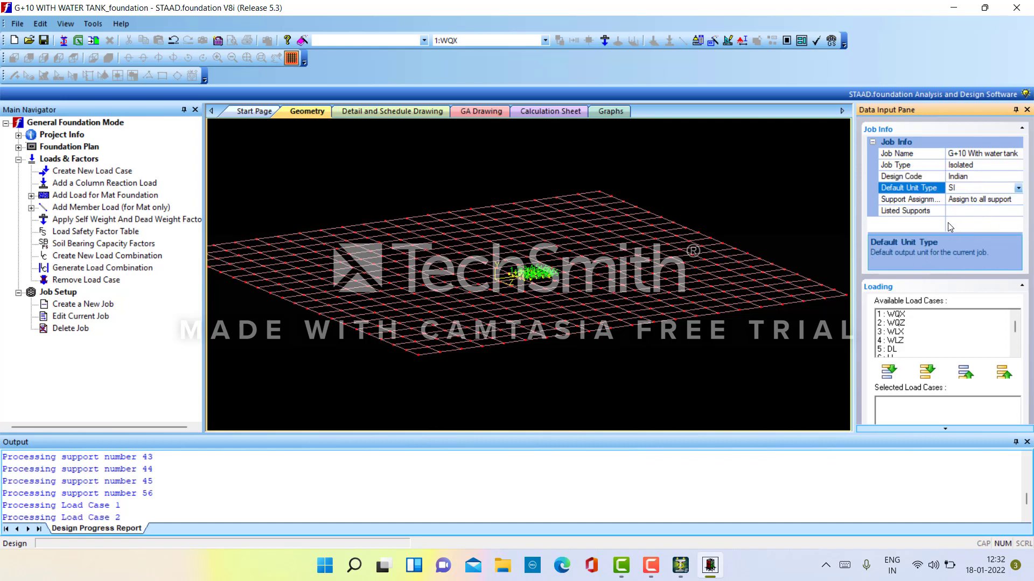
Step: Include all available load cases and combinations in the job and create it
{"action": "left_click", "coordinate": [923, 376]}
{"action": "left_click", "coordinate": [926, 372]}
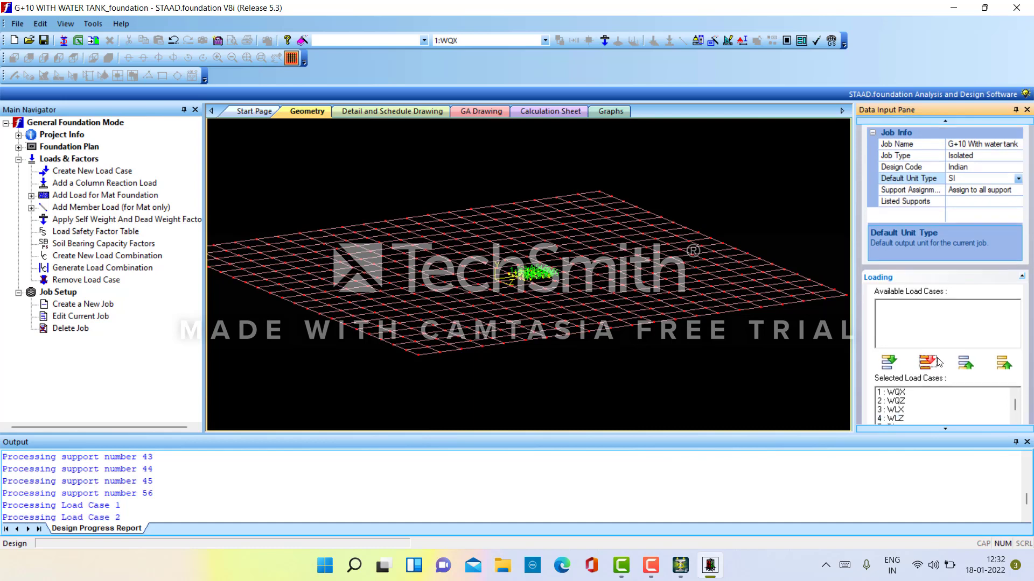
{"action": "left_click", "coordinate": [947, 393]}
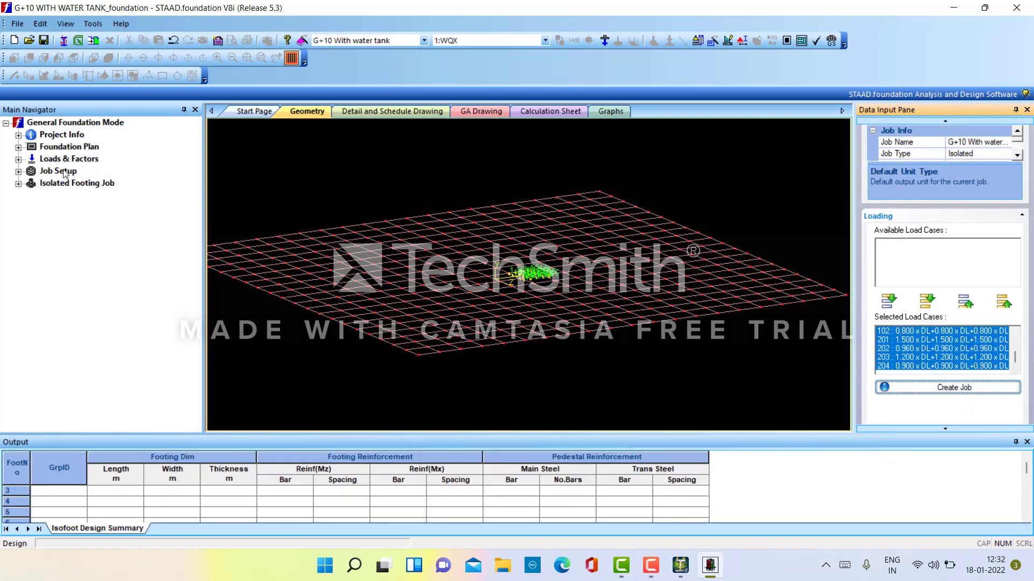
Step: Check the isolated footing's concrete and rebar, cover and soil, footing geometry, and sliding and overturning parameters, and run the design
{"action": "left_click", "coordinate": [18, 184]}
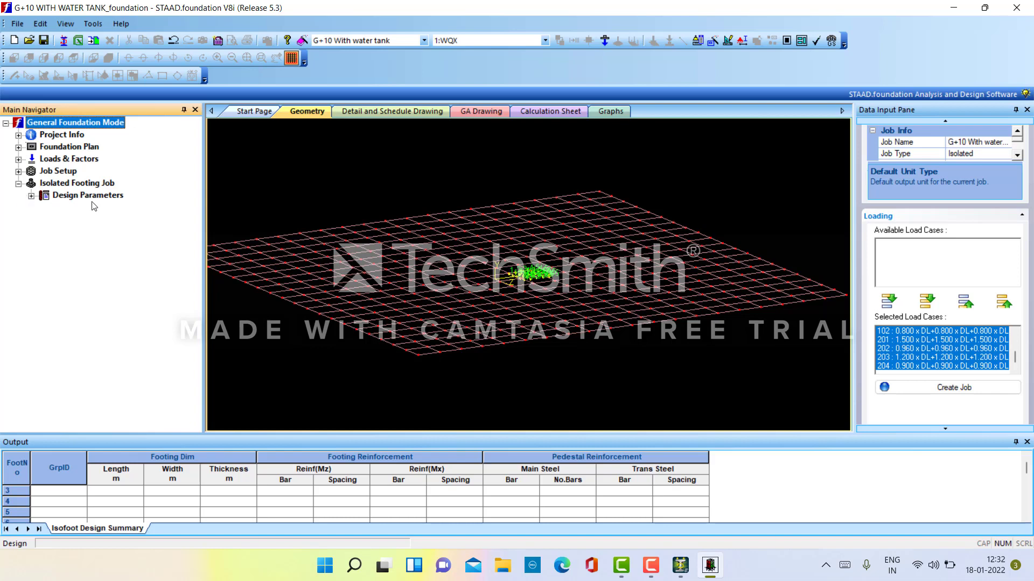
{"action": "left_click", "coordinate": [31, 196]}
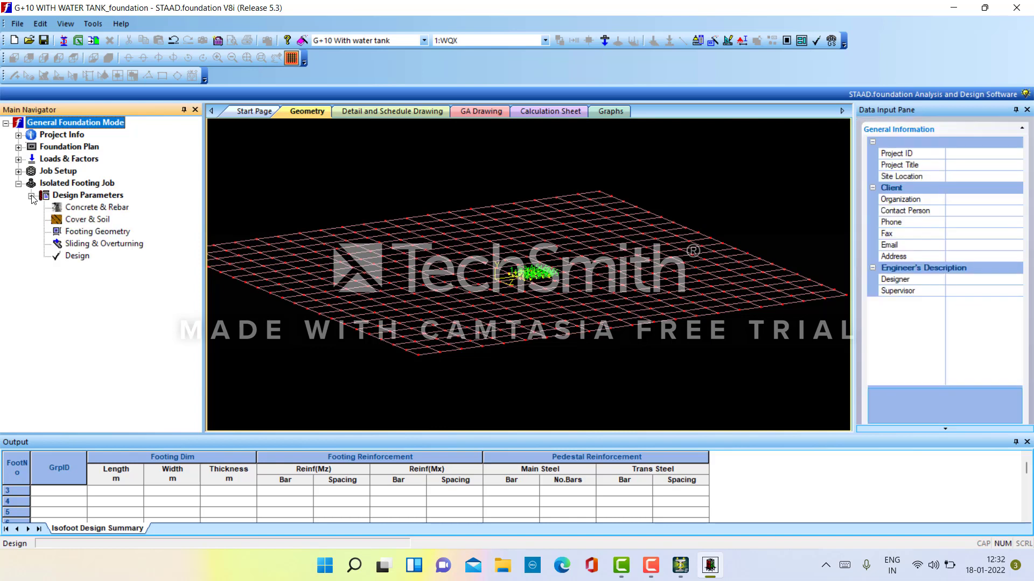
{"action": "left_click", "coordinate": [60, 210]}
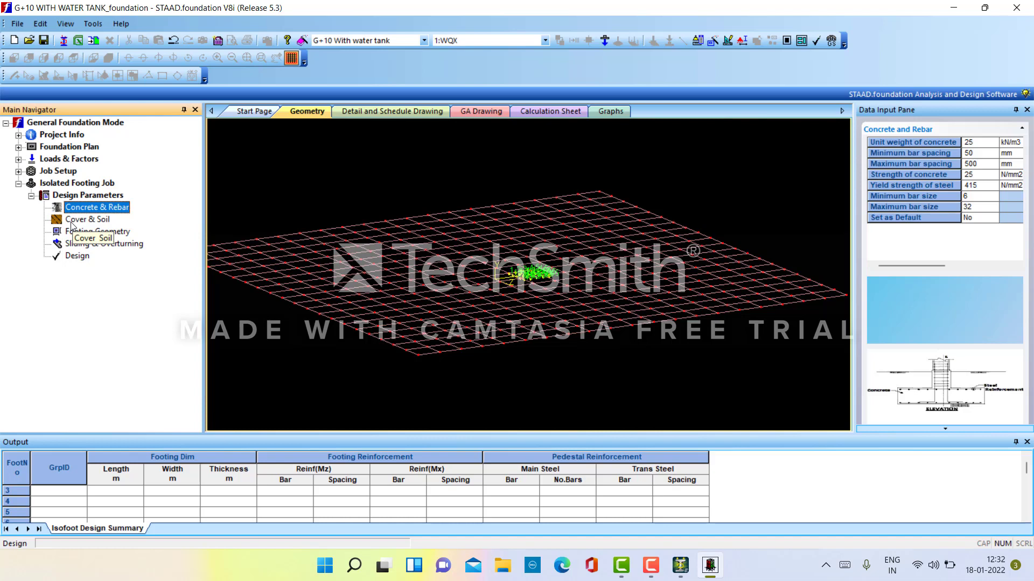
{"action": "left_click", "coordinate": [72, 222]}
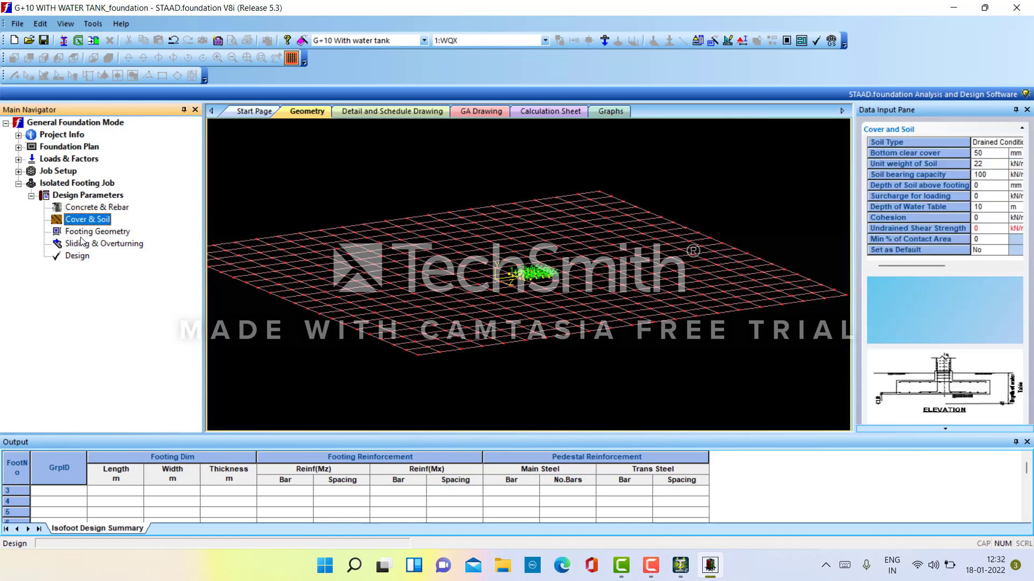
{"action": "left_click", "coordinate": [85, 235]}
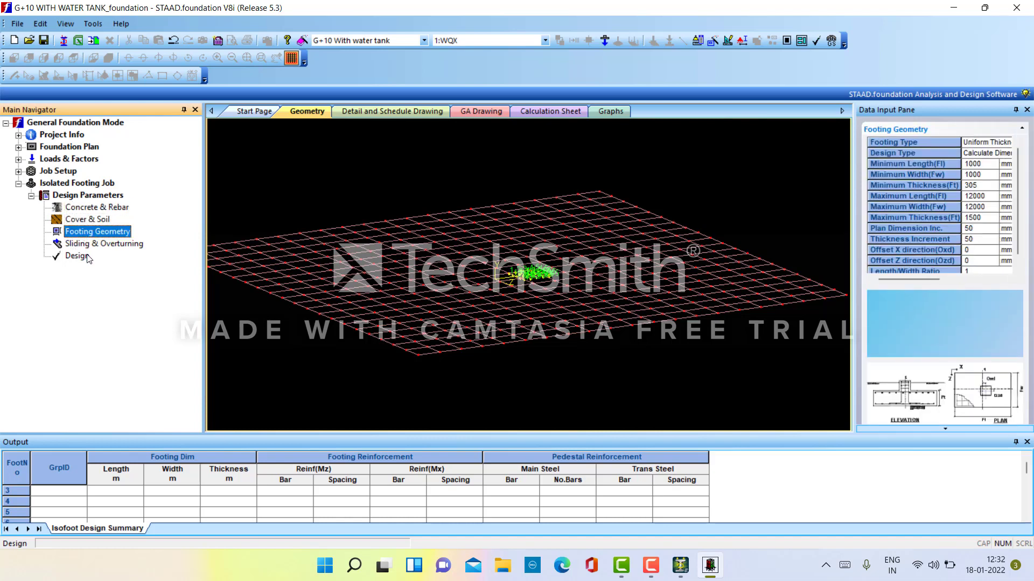
{"action": "left_click", "coordinate": [93, 247]}
{"action": "left_click", "coordinate": [78, 256]}
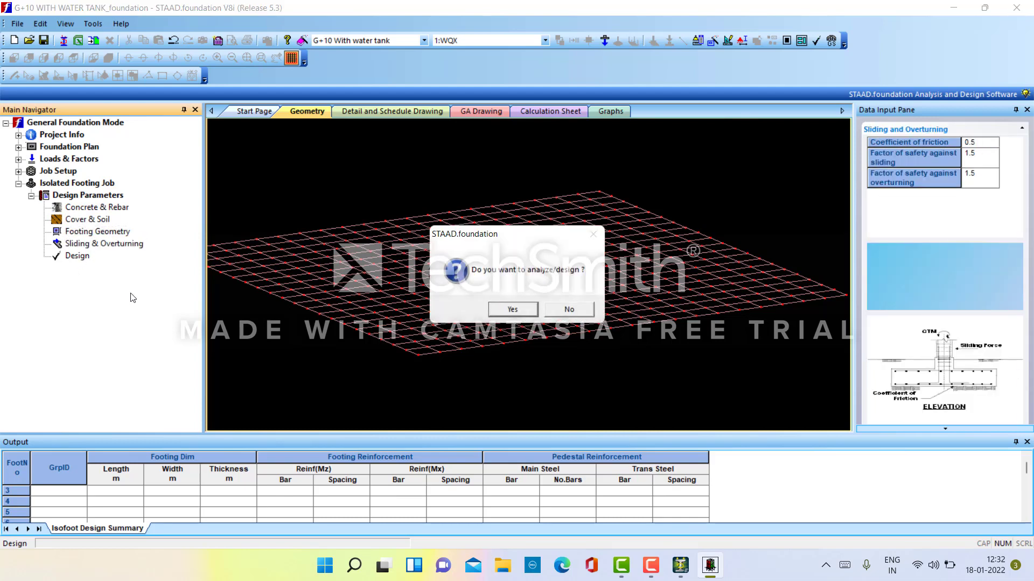
{"action": "left_click", "coordinate": [513, 309]}
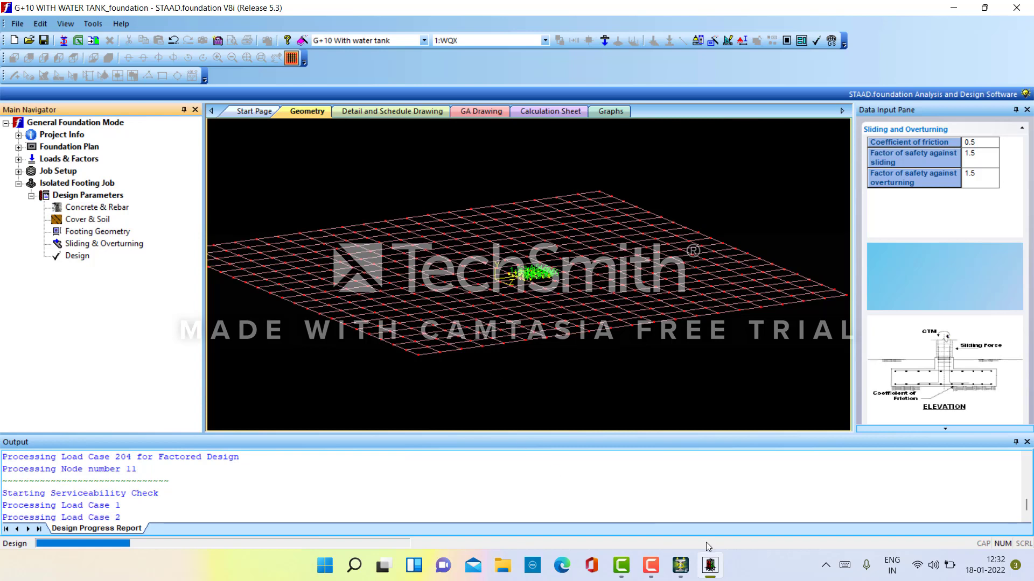
{"action": "mouse_move", "coordinate": [680, 565]}
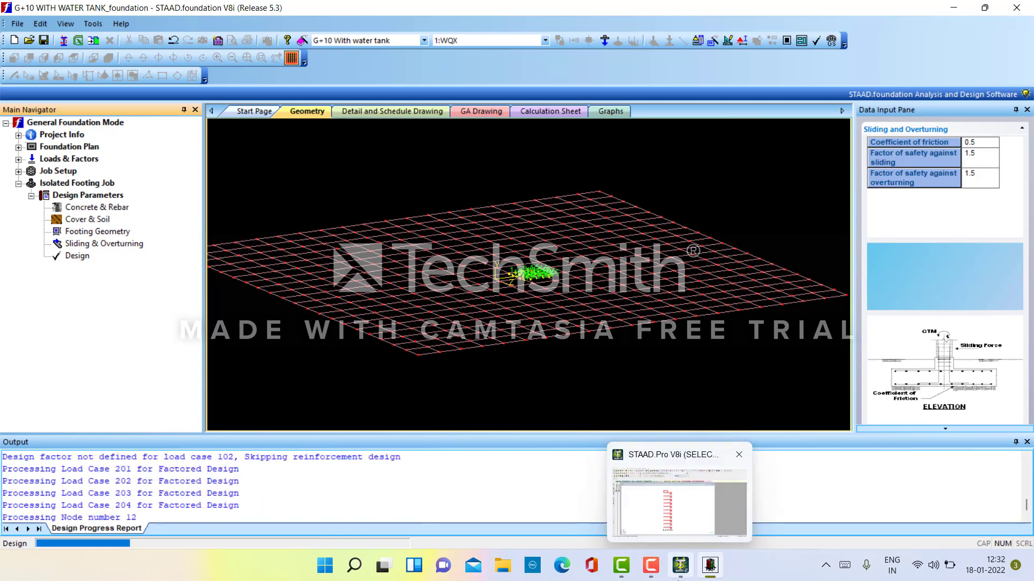
{"action": "mouse_move", "coordinate": [654, 575]}
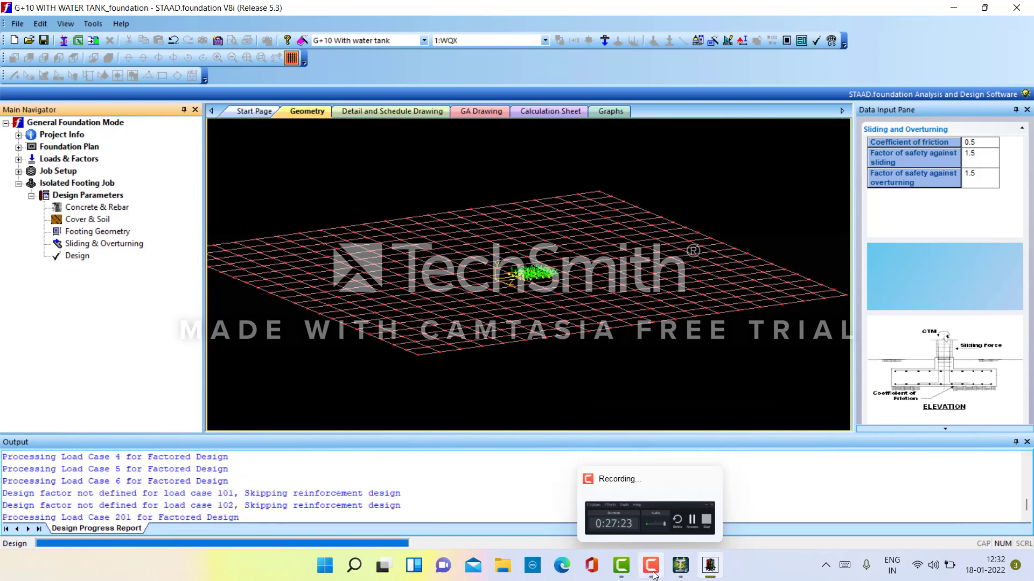
{"action": "left_click", "coordinate": [651, 521]}
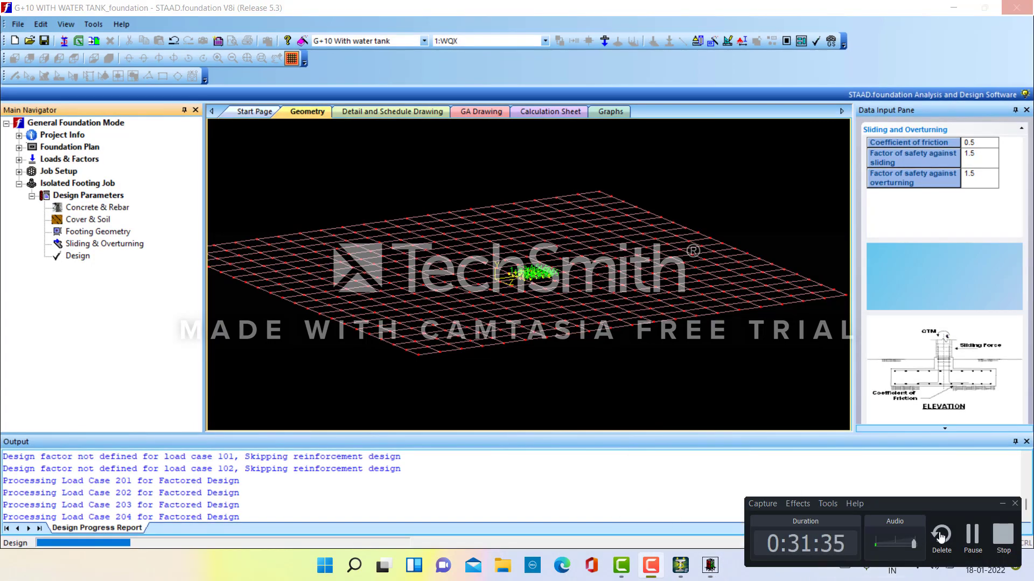
{"action": "left_click", "coordinate": [973, 546]}
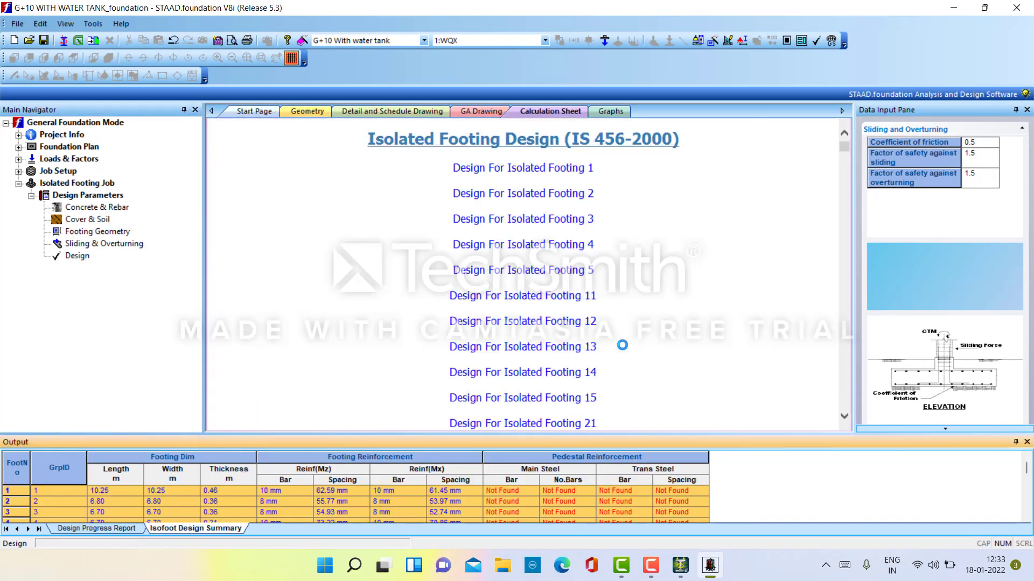
Step: Review the isolated footing calculation sheet from the footing geometry and reinforcement tables to Isolated Footing 1's applied loads and corner pressures
{"action": "scroll", "coordinate": [622, 269], "scroll_direction": "down", "scroll_amount": 3}
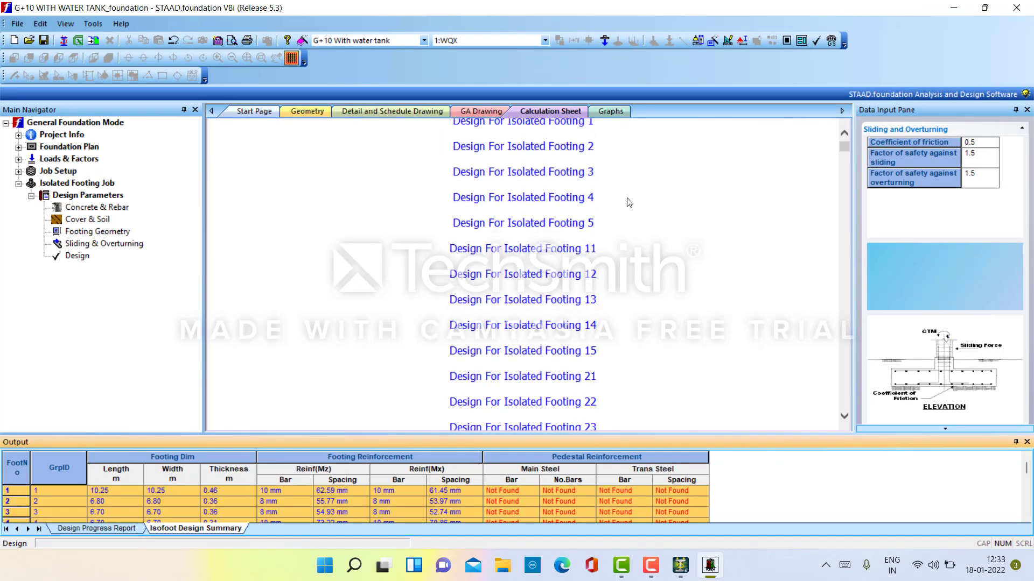
{"action": "scroll", "coordinate": [621, 219], "scroll_direction": "down", "scroll_amount": 5}
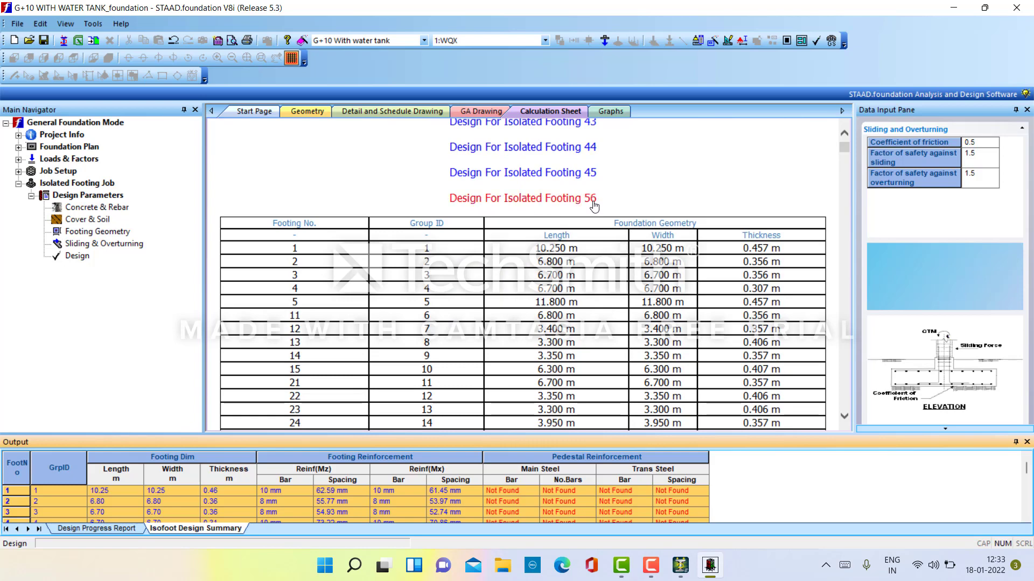
{"action": "scroll", "coordinate": [627, 198], "scroll_direction": "down", "scroll_amount": 15}
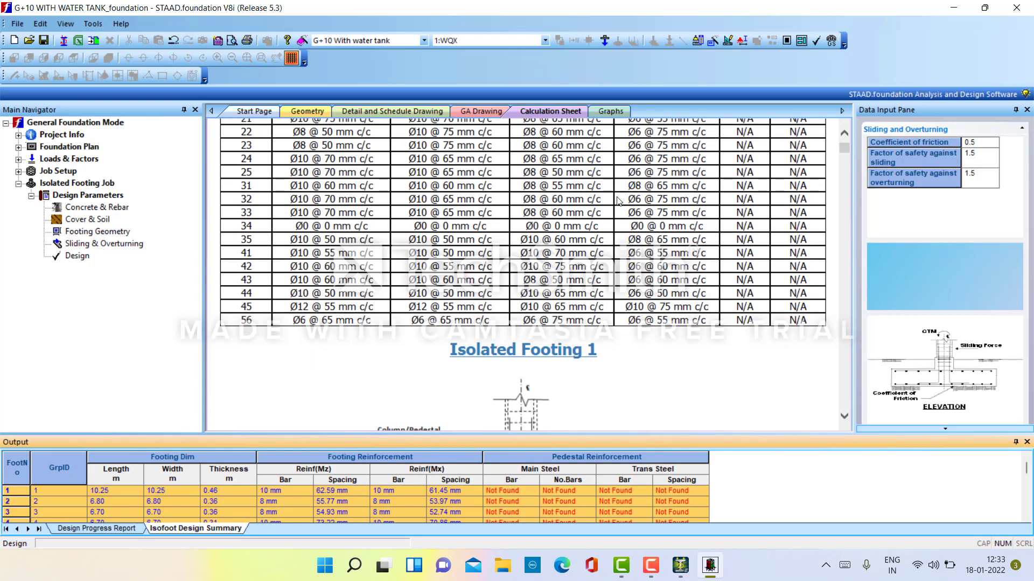
{"action": "scroll", "coordinate": [612, 203], "scroll_direction": "down", "scroll_amount": 10}
{"action": "scroll", "coordinate": [588, 202], "scroll_direction": "up", "scroll_amount": 10}
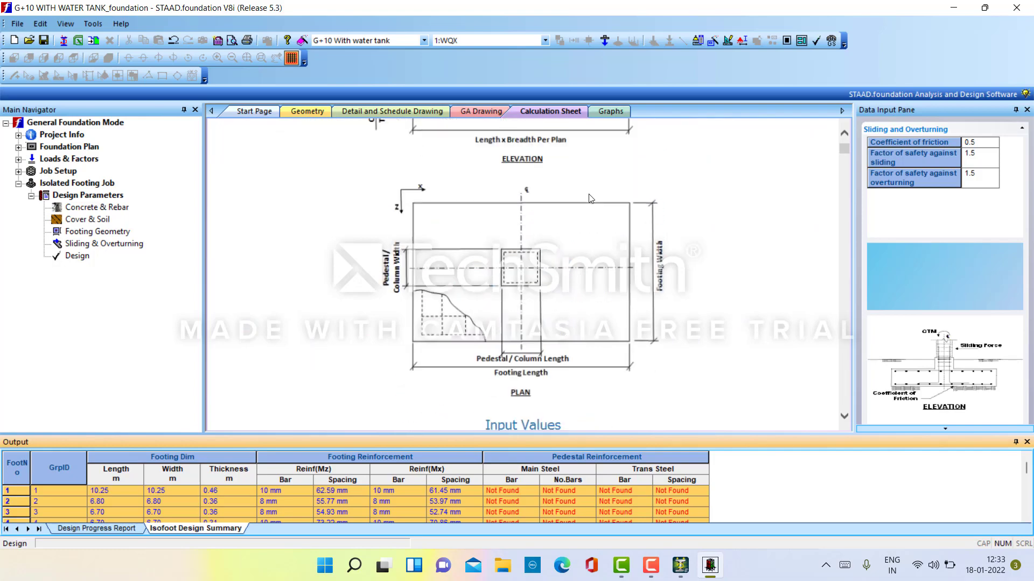
{"action": "scroll", "coordinate": [708, 290], "scroll_direction": "down", "scroll_amount": 12}
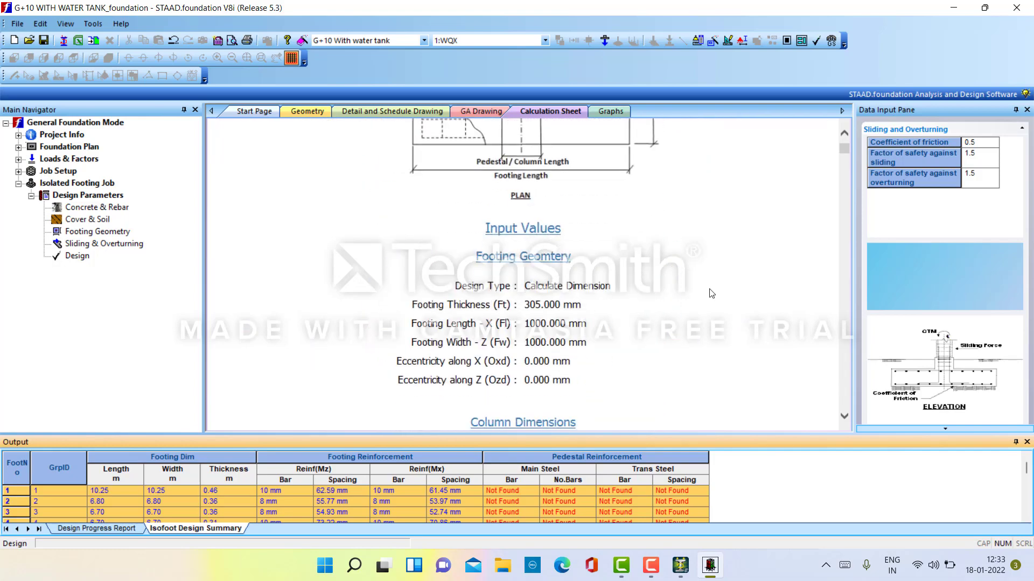
{"action": "scroll", "coordinate": [716, 294], "scroll_direction": "down", "scroll_amount": 15}
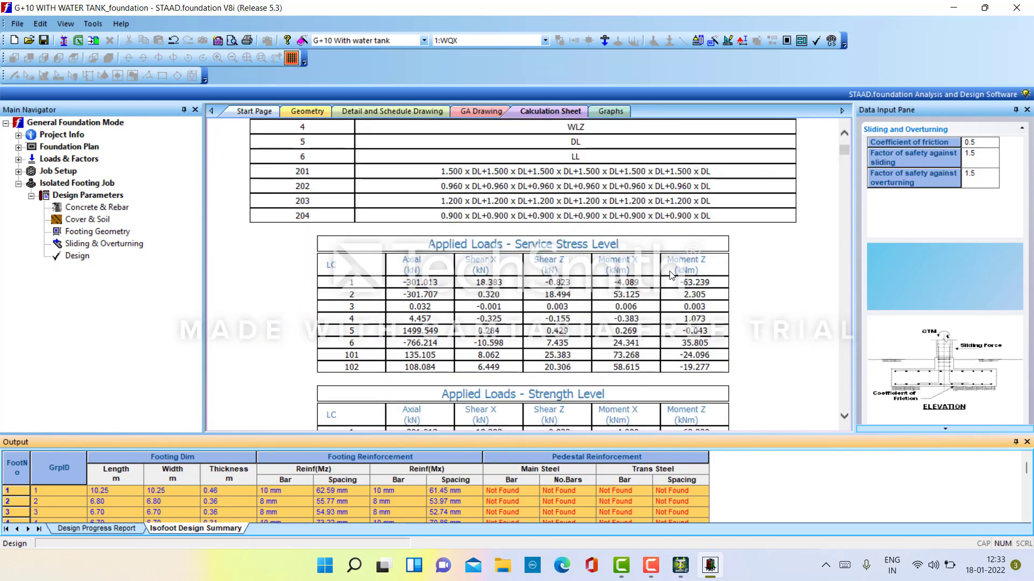
{"action": "scroll", "coordinate": [674, 275], "scroll_direction": "down", "scroll_amount": 15}
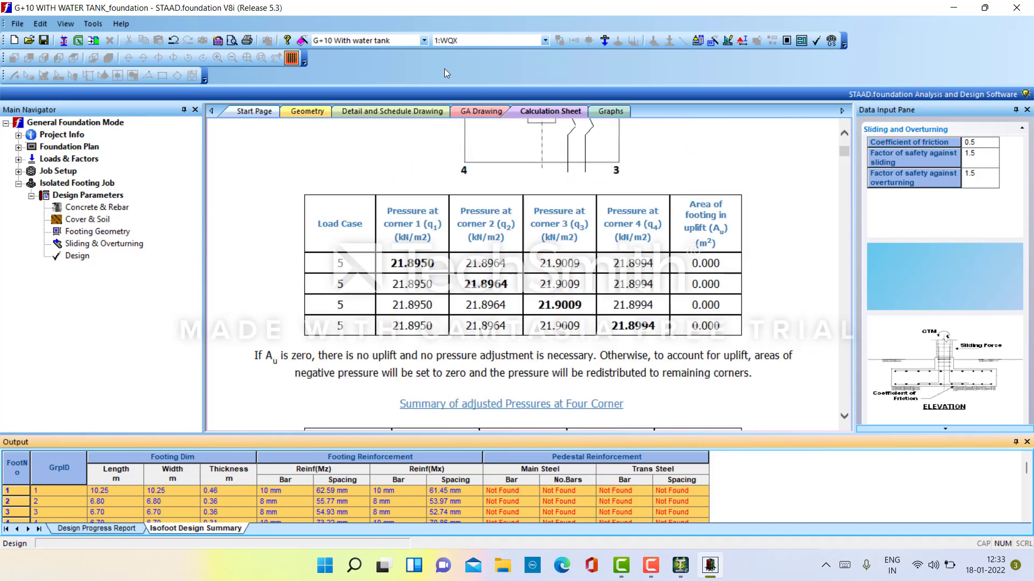
Step: View the detail drawing of footing 1 and the general arrangement drawing of all footings
{"action": "left_click", "coordinate": [435, 113]}
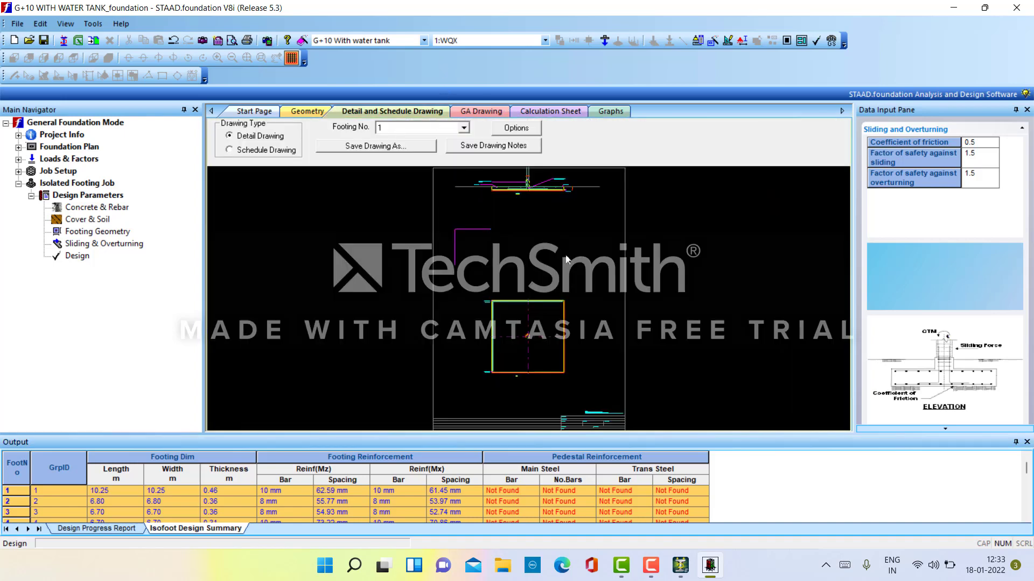
{"action": "scroll", "coordinate": [559, 305], "scroll_direction": "down", "scroll_amount": 3}
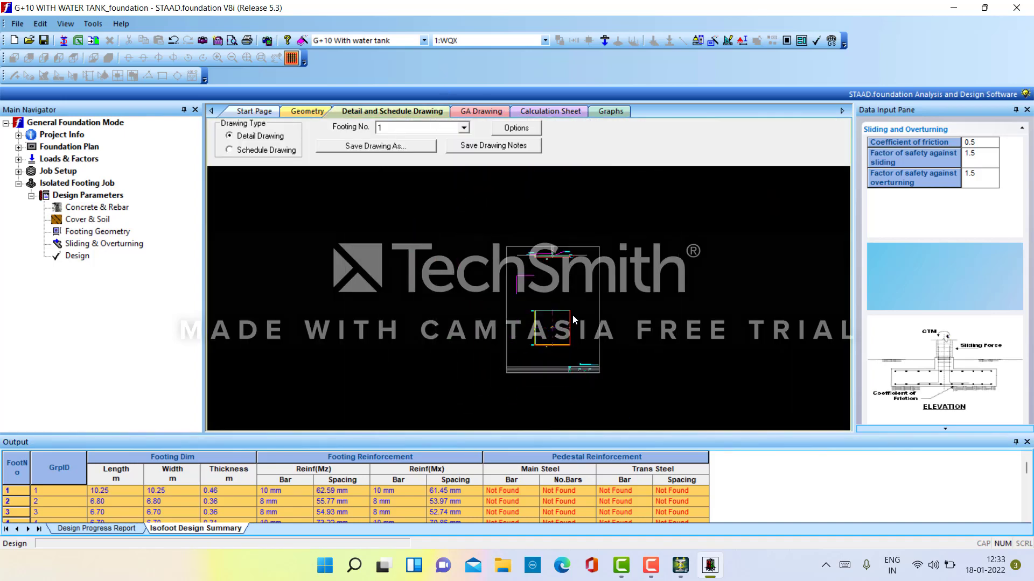
{"action": "middle_click_drag", "start_coordinate": [547, 292], "coordinate": [476, 270]}
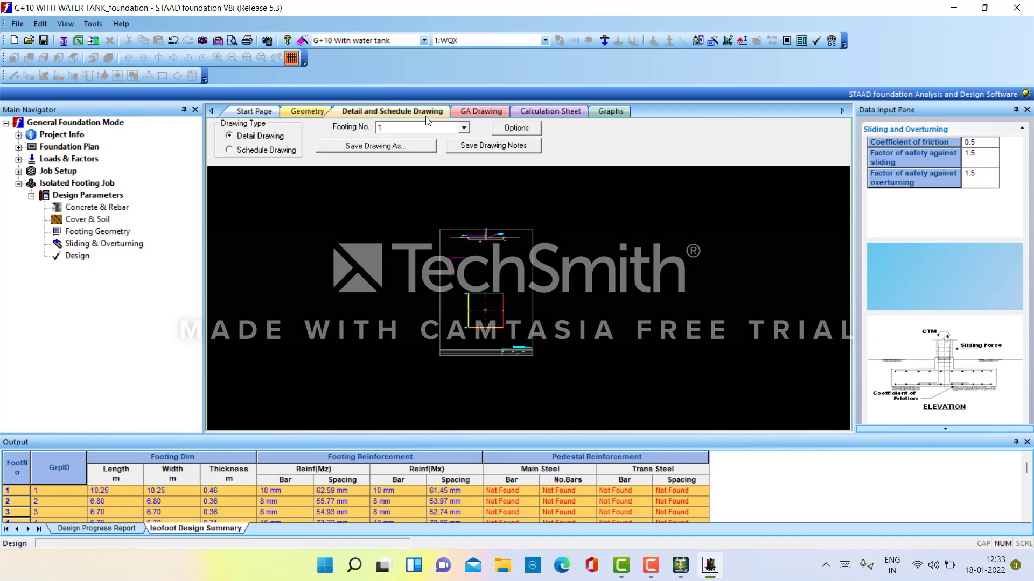
{"action": "left_click", "coordinate": [476, 112]}
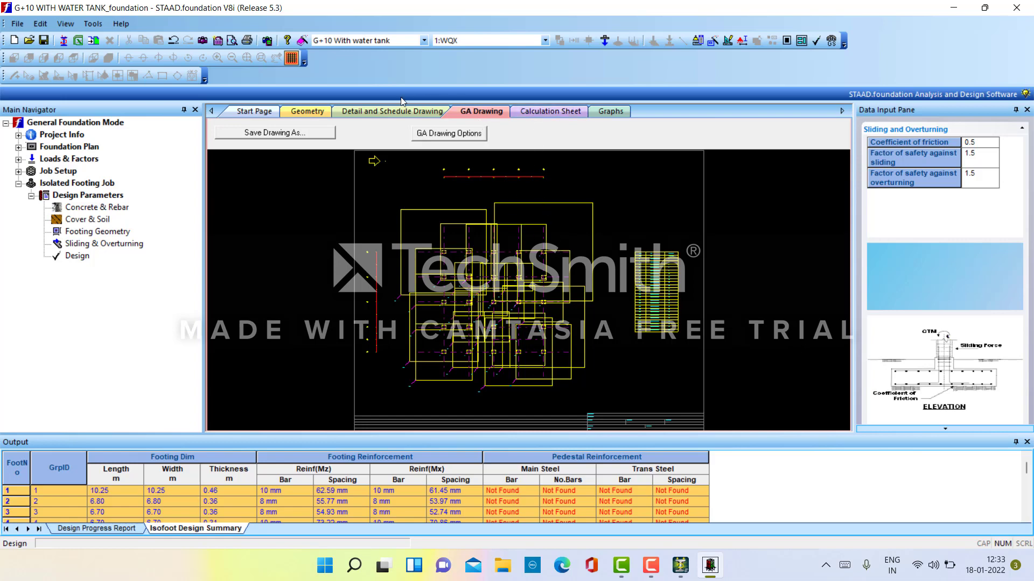
Step: Examine the sliding and overturning, moment, and shear calculations of Isolated Footing 1 in the calculation sheet
{"action": "left_click", "coordinate": [537, 113]}
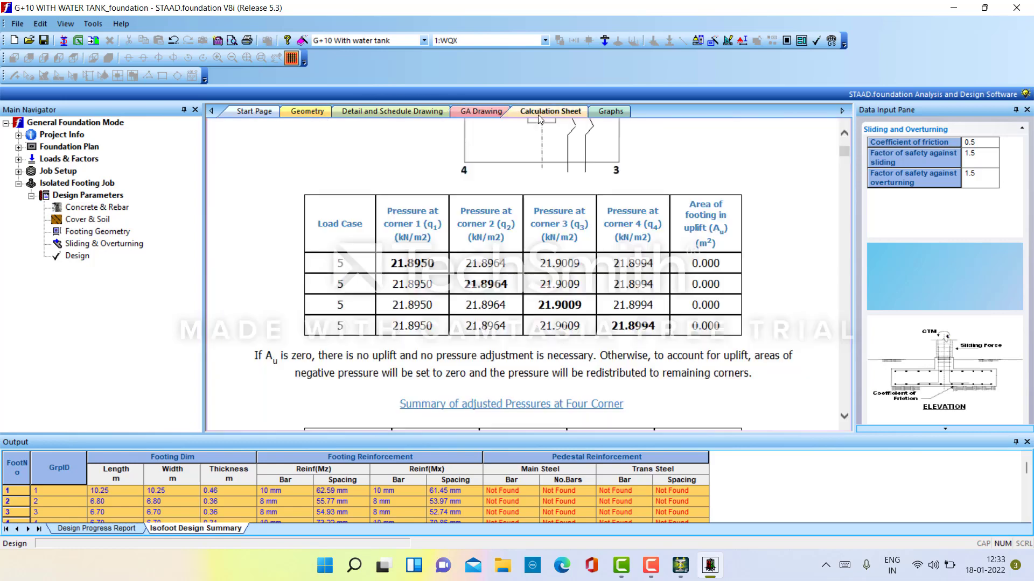
{"action": "scroll", "coordinate": [569, 281], "scroll_direction": "down", "scroll_amount": 20}
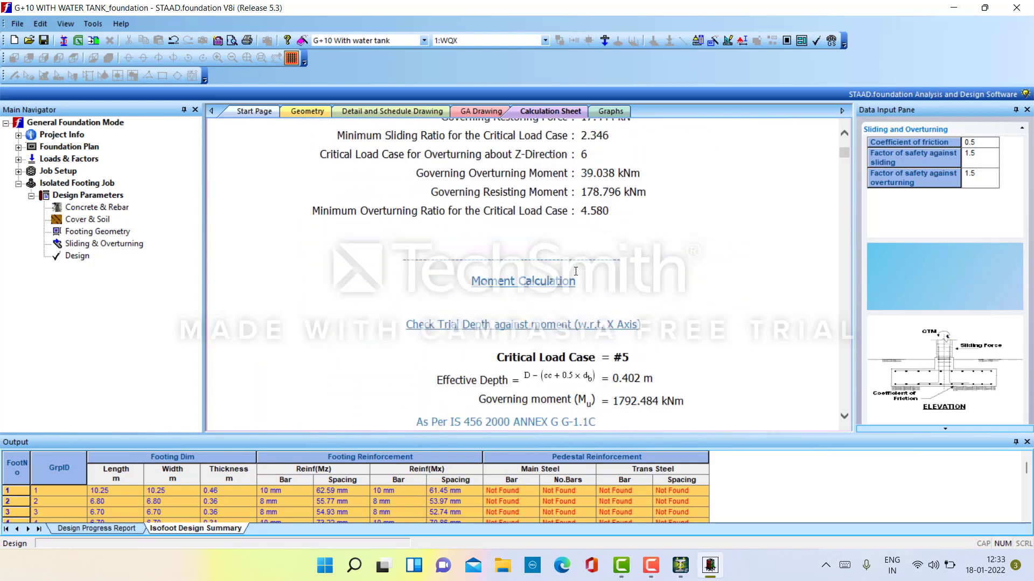
{"action": "scroll", "coordinate": [568, 267], "scroll_direction": "down", "scroll_amount": 5}
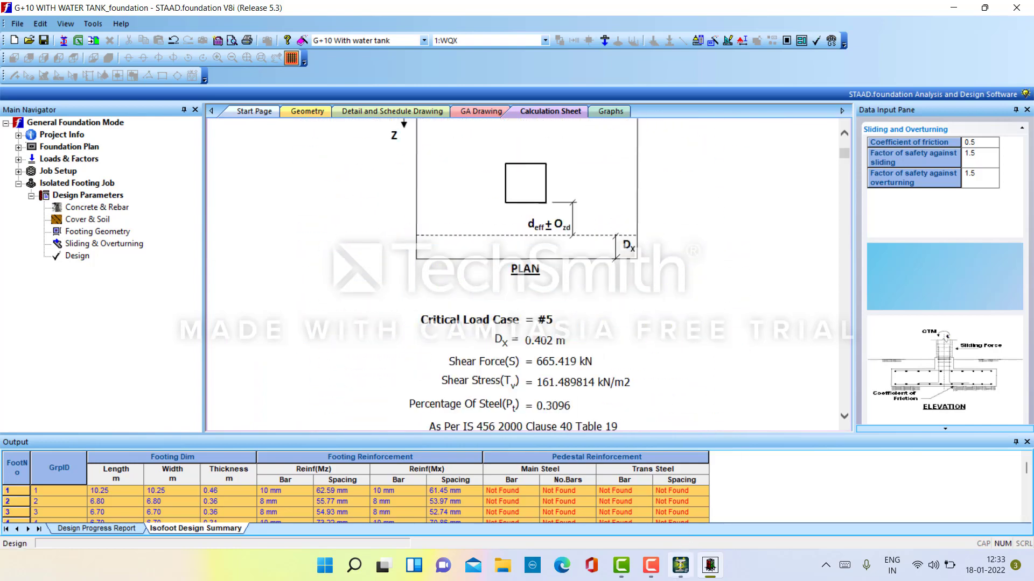
{"action": "left_click", "coordinate": [650, 565]}
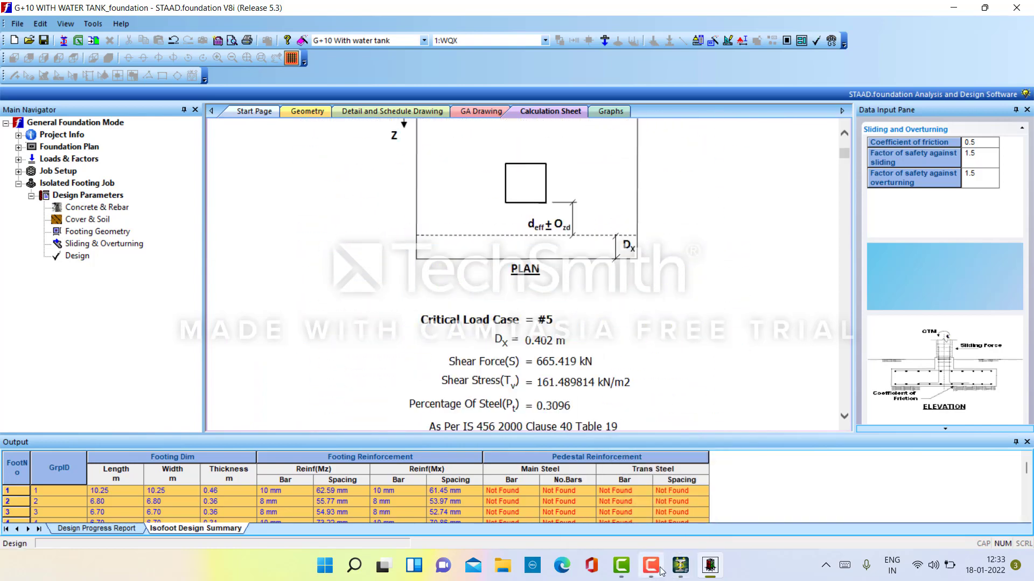